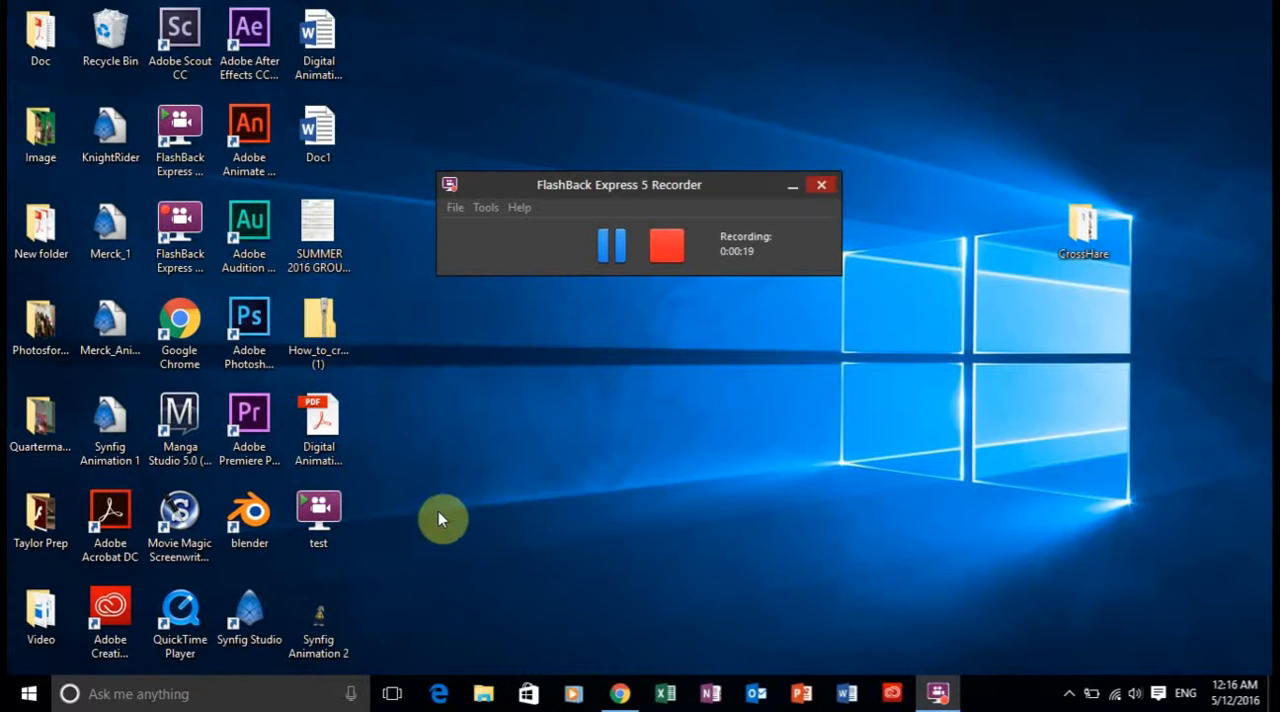
Launch Synfig Studio from the desktop.
double_click(252, 612)
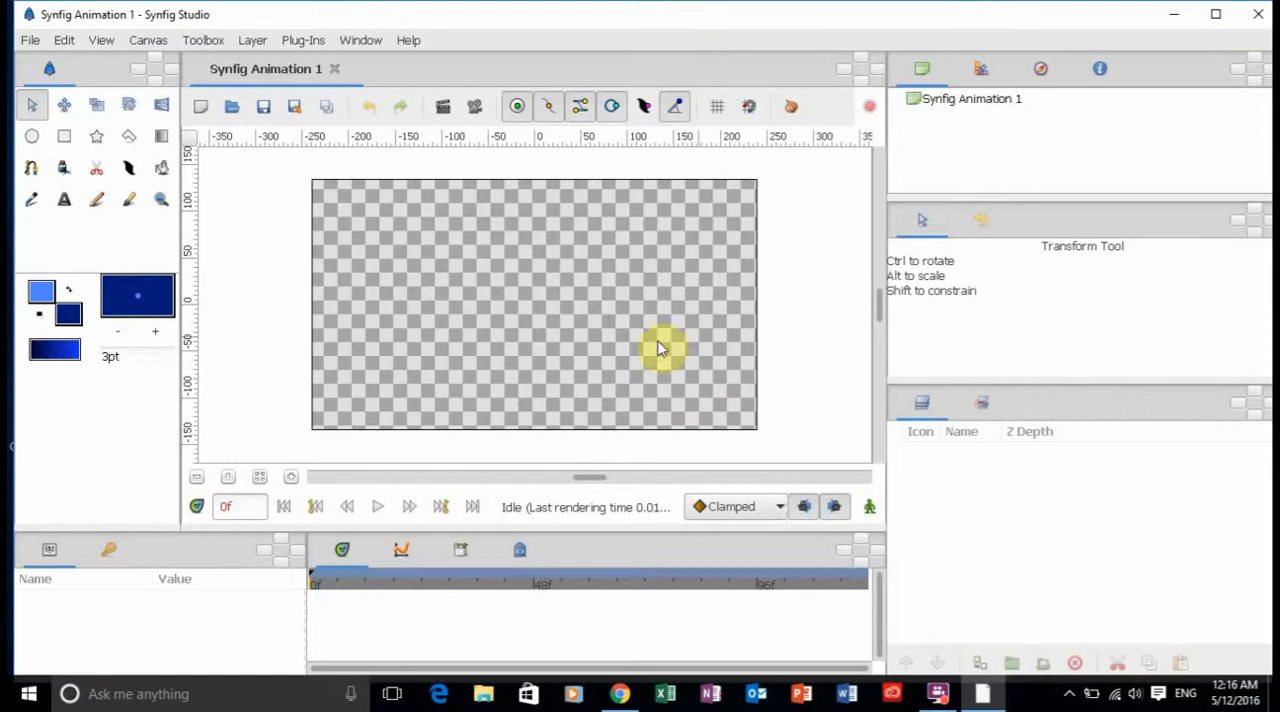
Draw a filled circle centred at about -163px,74px near the canvas's upper-left corner and look through its parameters.
click(31, 136)
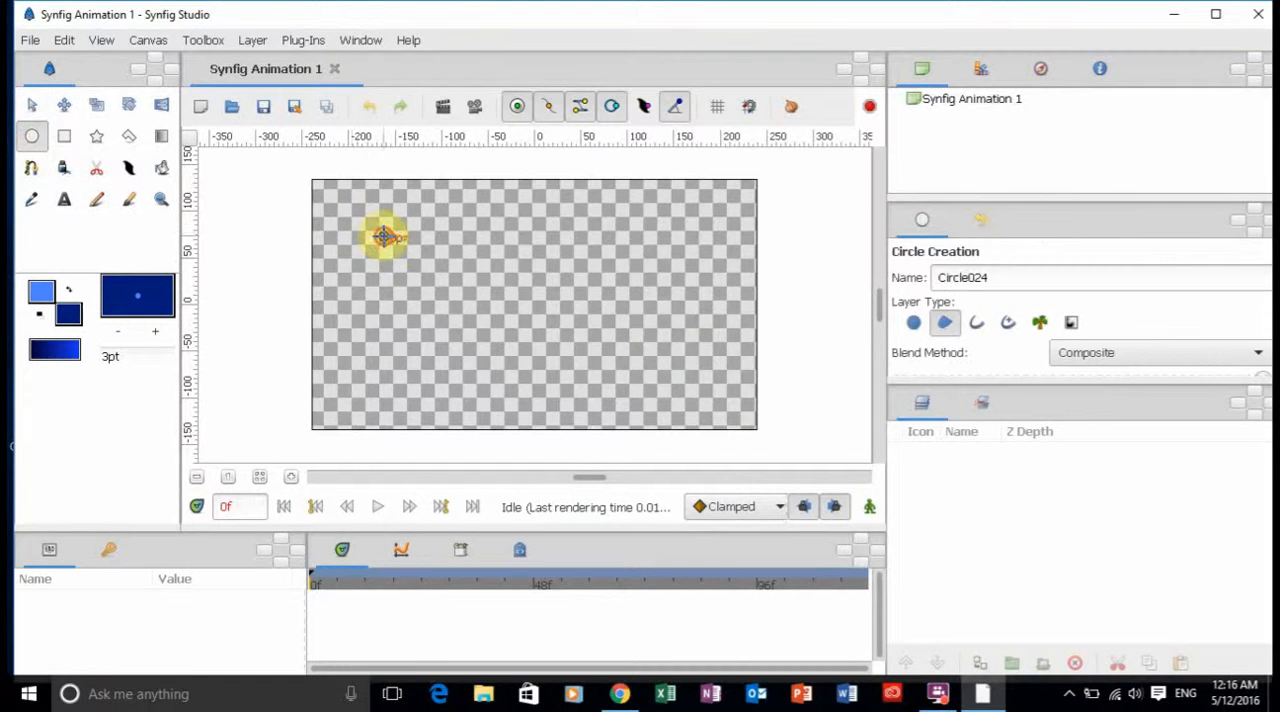
drag(384, 235, 423, 276)
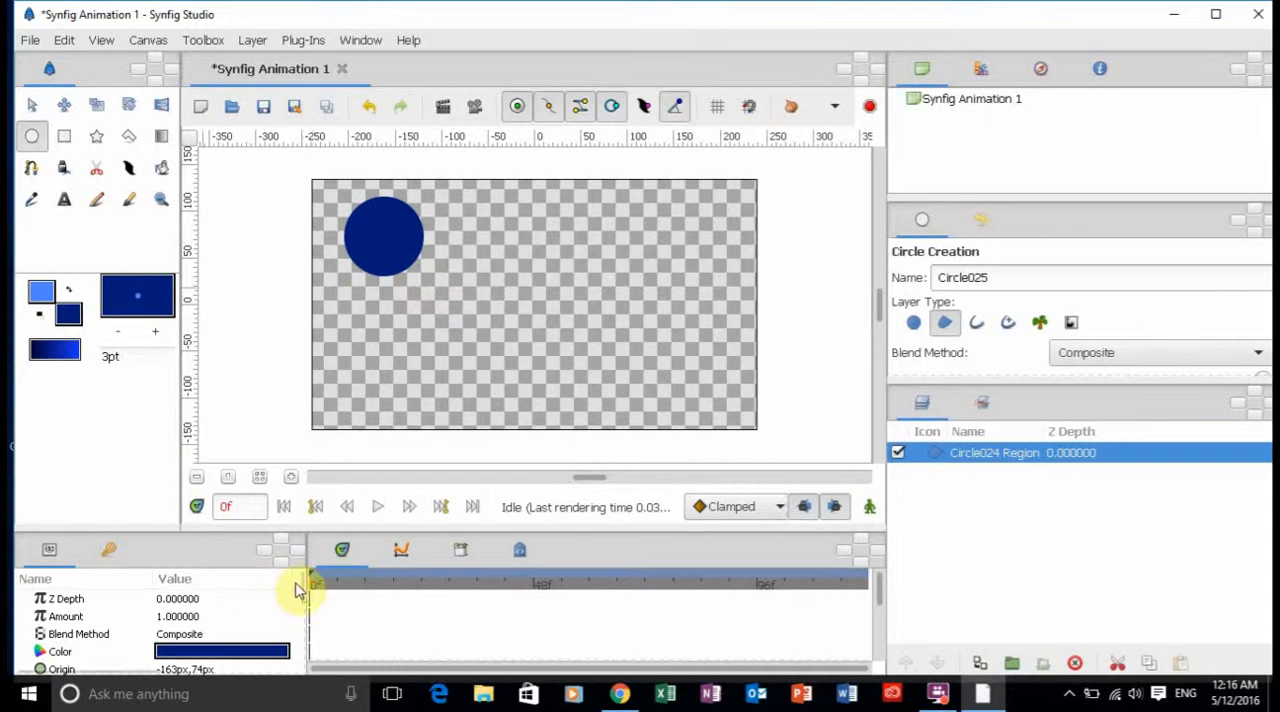
mouse_move(301, 592)
mouse_down()
mouse_move(296, 636)
mouse_move(300, 614)
mouse_up()
click(277, 608)
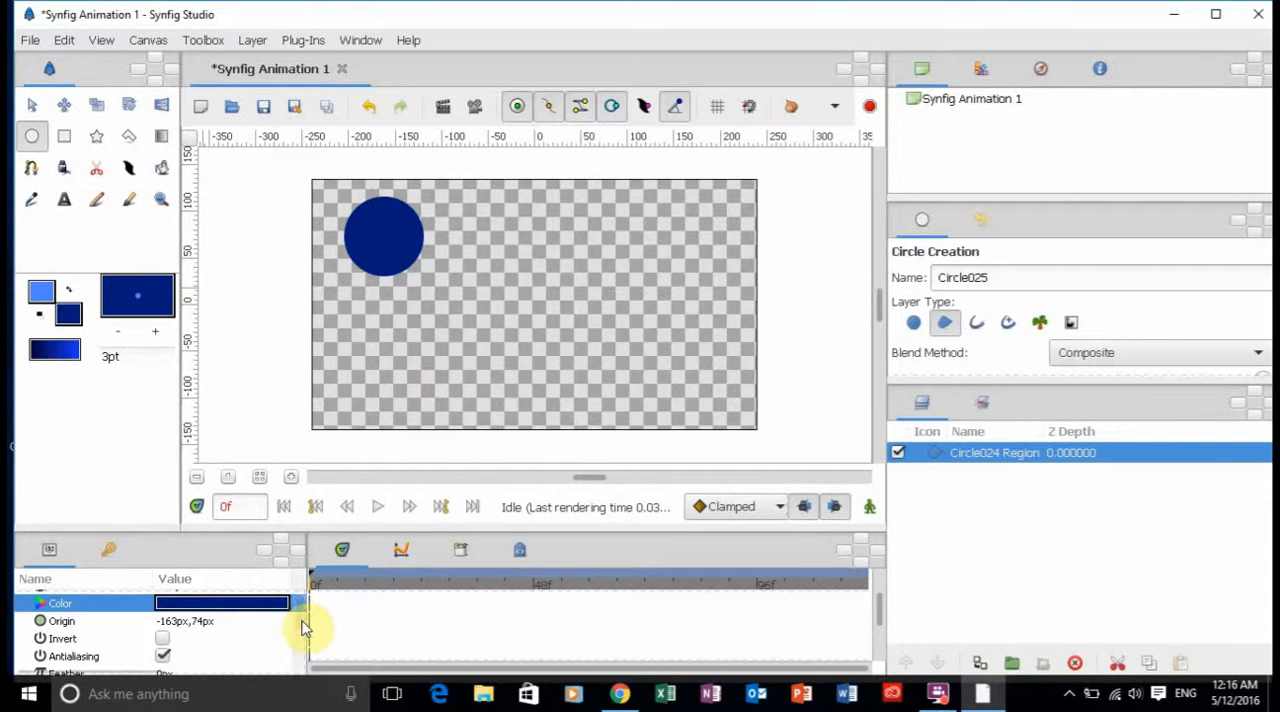
scroll(302, 605, up, 1)
scroll(302, 605, up, 2)
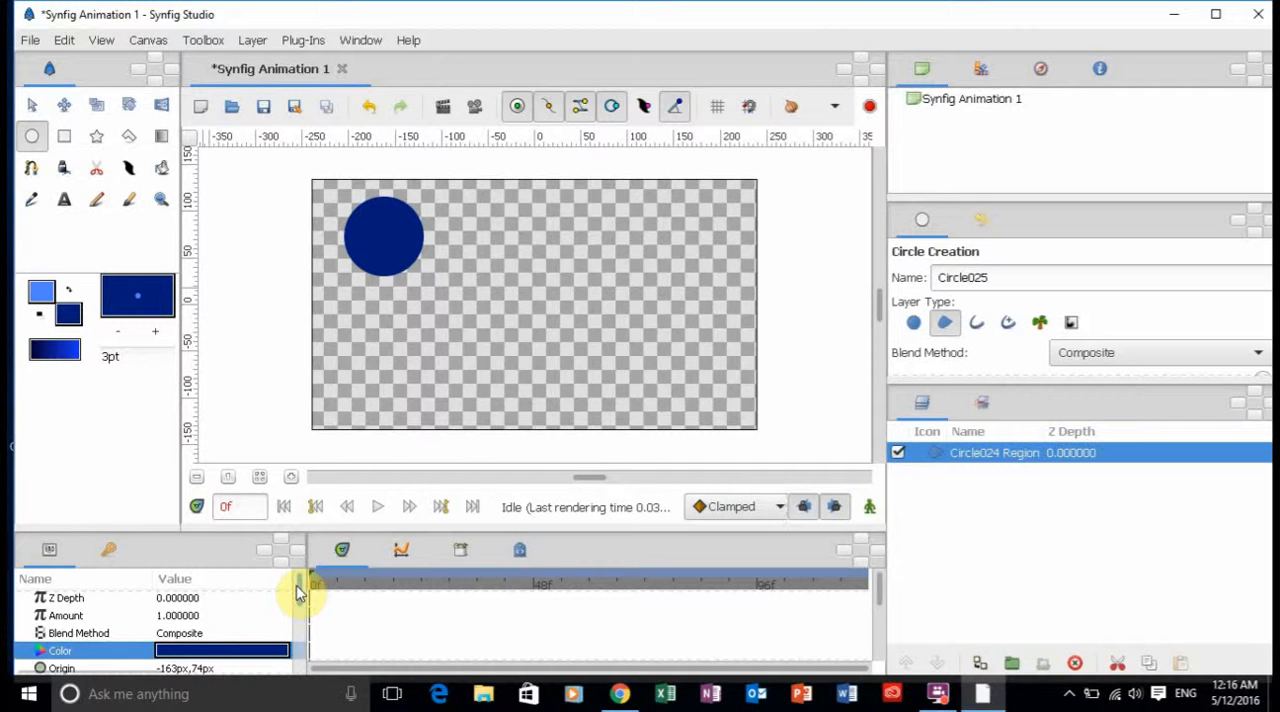
scroll(299, 612, down, 3)
scroll(298, 621, down, 1)
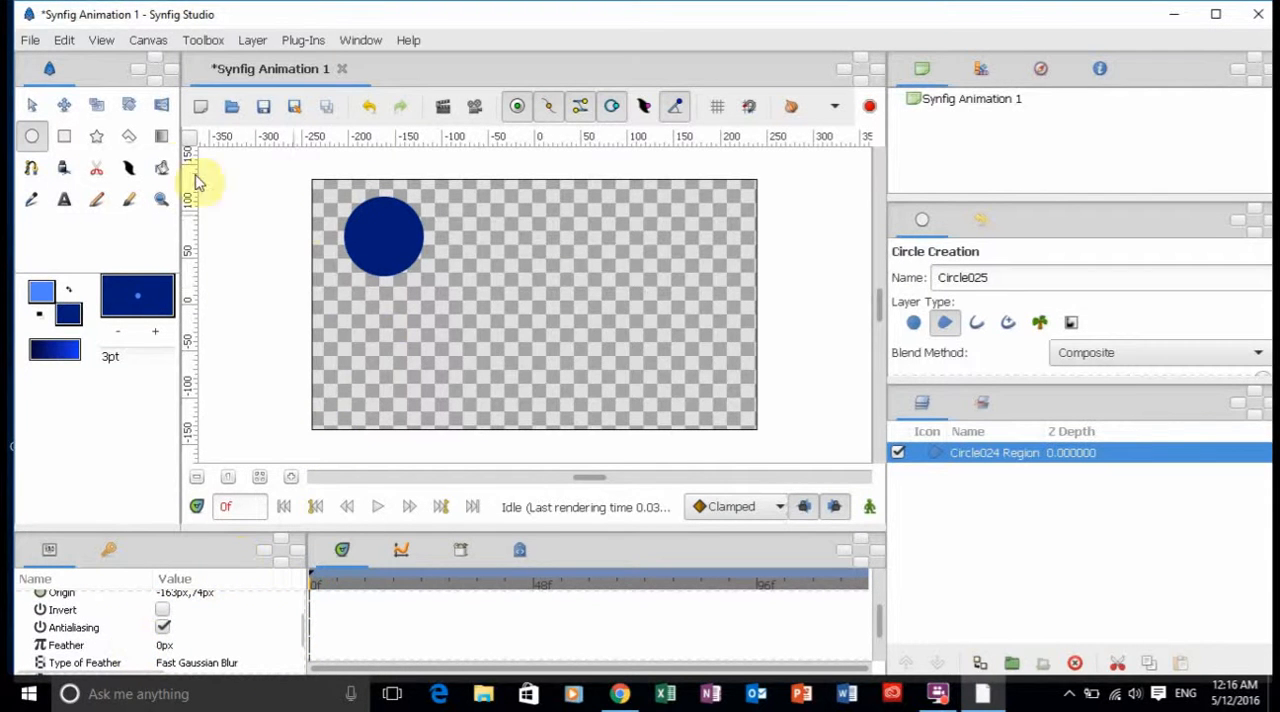
Stretch the circle's two side vertices outward into a pointed oval and move its origin to about -95px,52px.
click(31, 106)
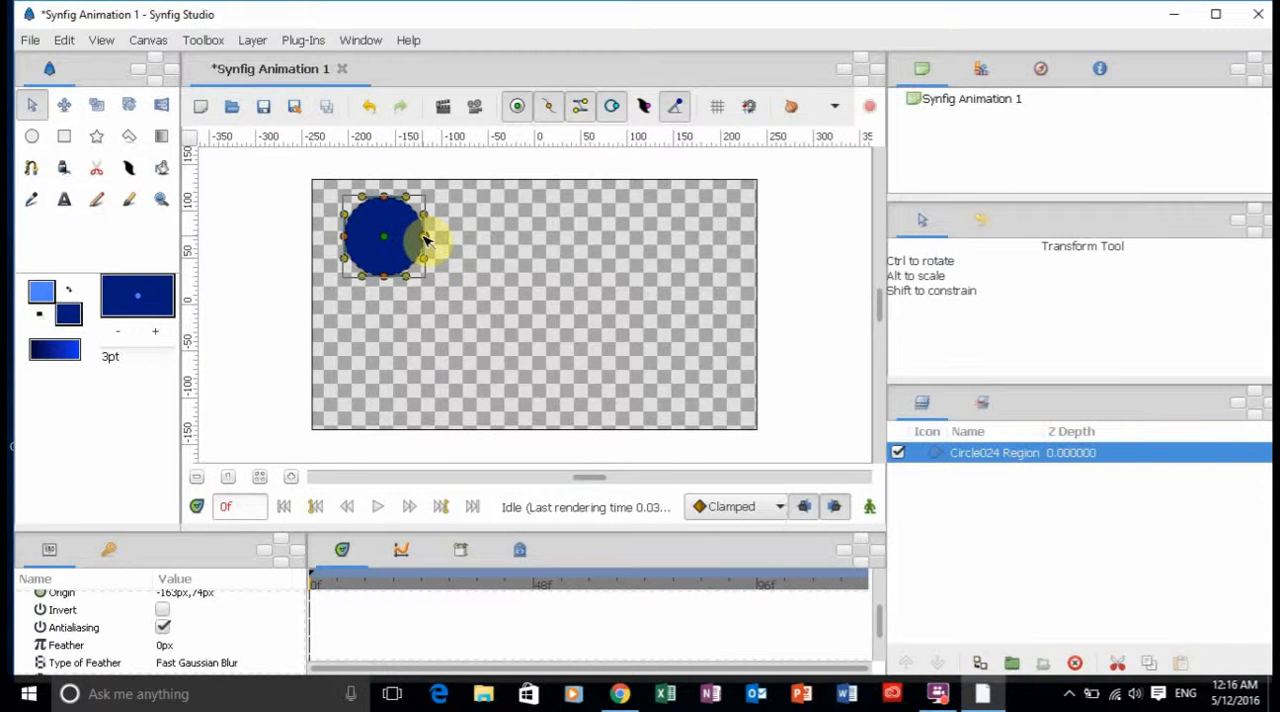
drag(424, 238, 494, 242)
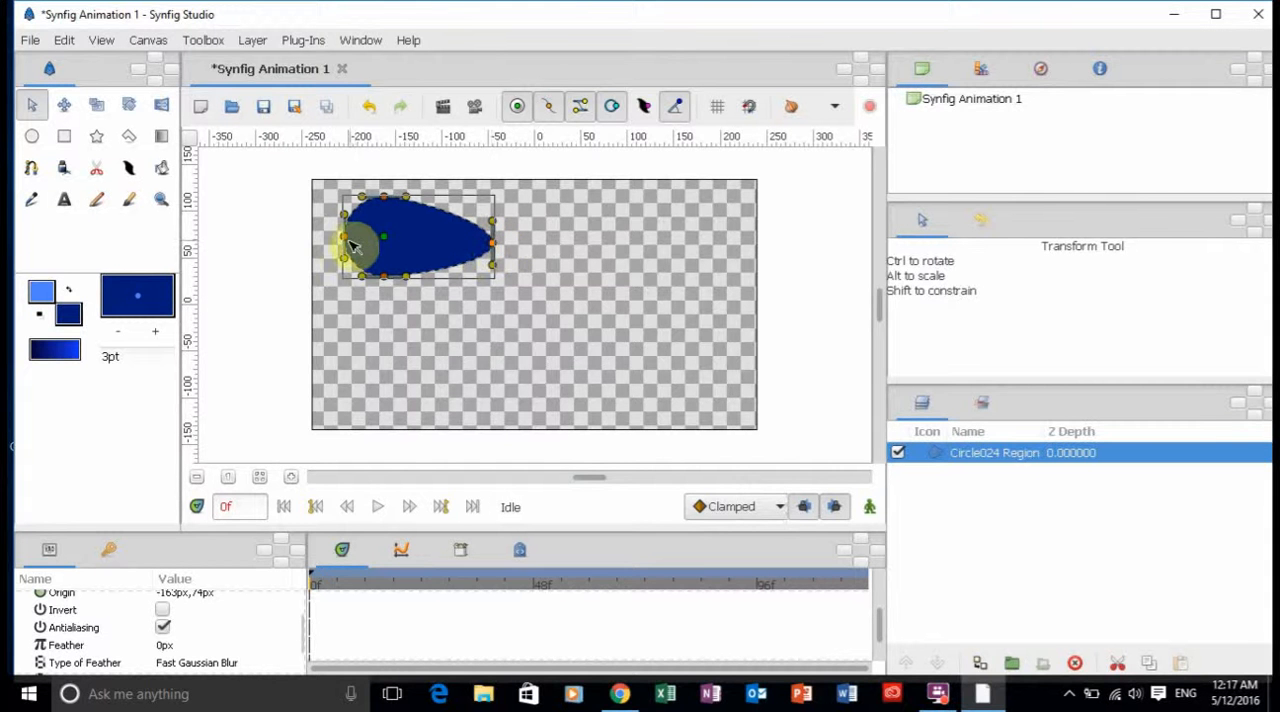
drag(343, 238, 280, 240)
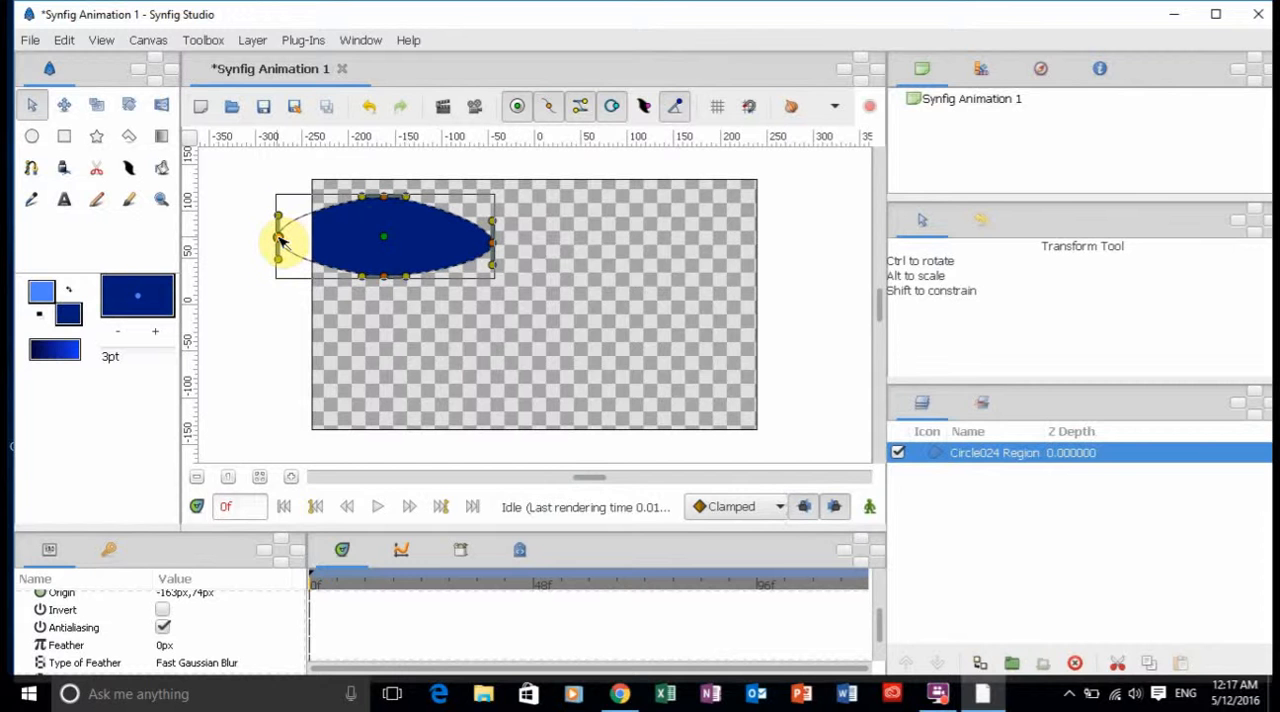
drag(383, 236, 447, 261)
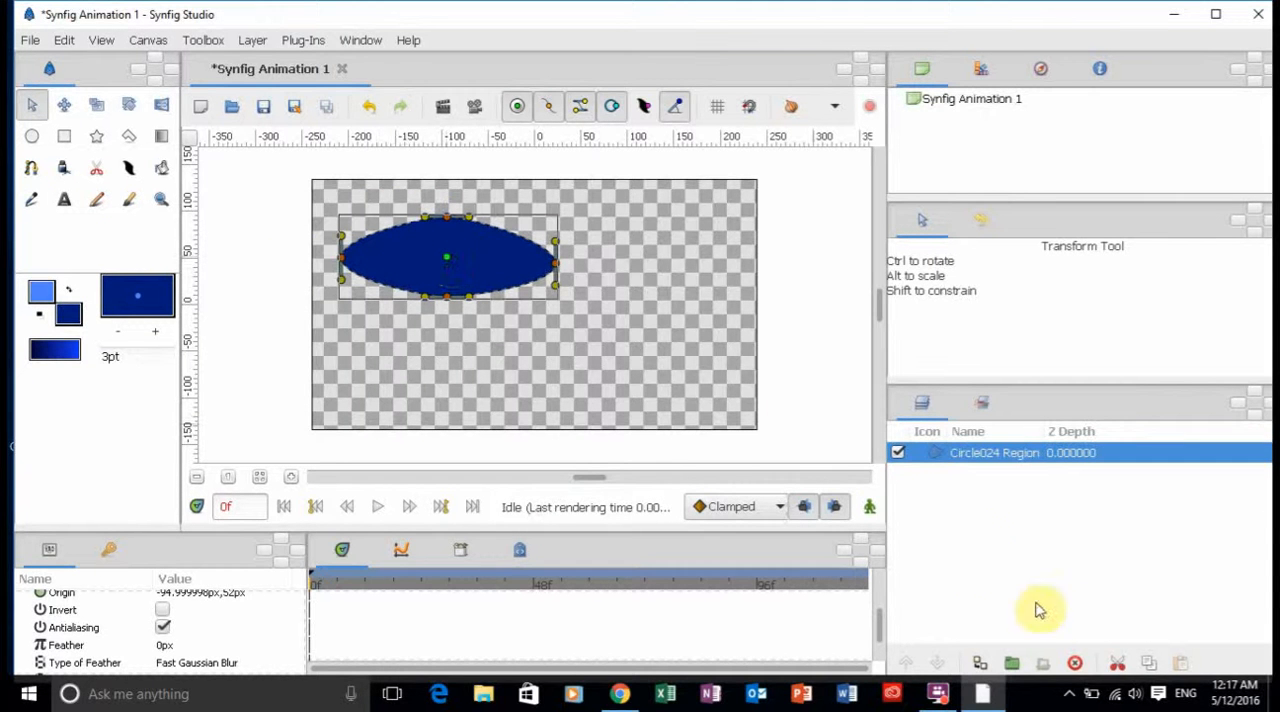
Delete the circle's region layer and dismiss the Cortana voice prompt.
click(1075, 666)
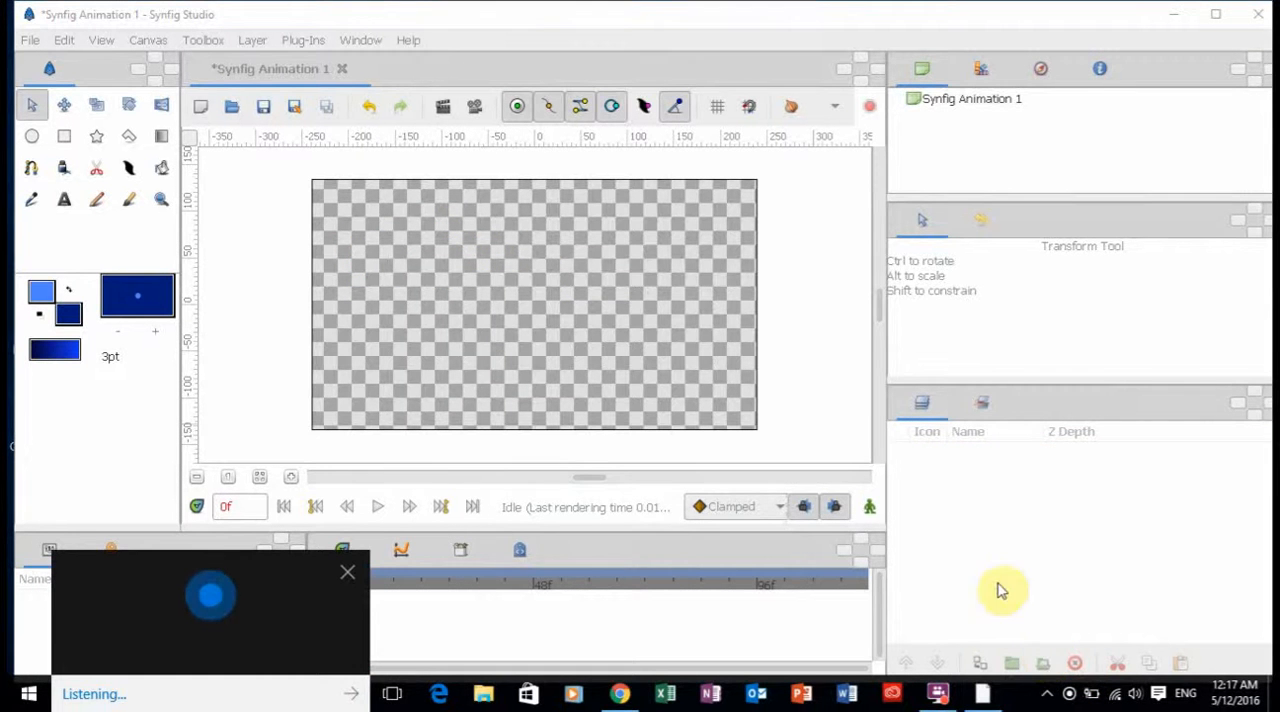
click(337, 575)
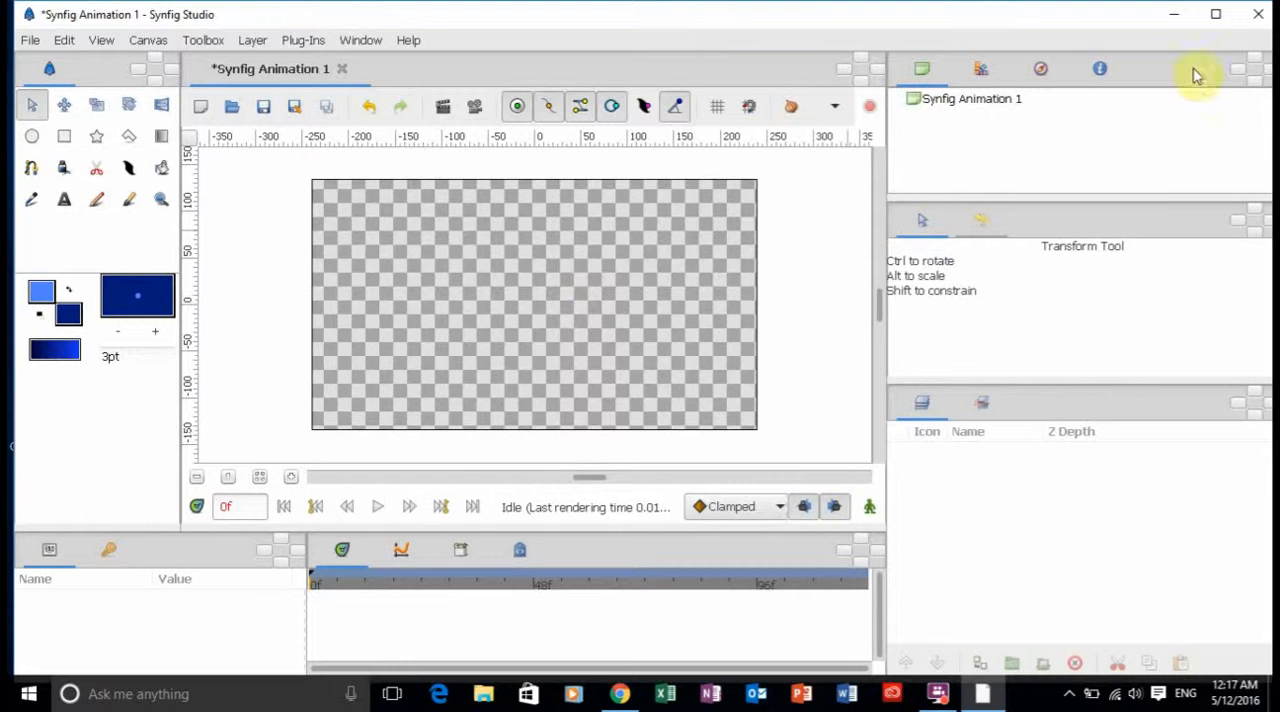
Minimize Synfig Studio and open the CrossHare folder on the desktop in File Explorer.
click(1178, 15)
double_click(1105, 212)
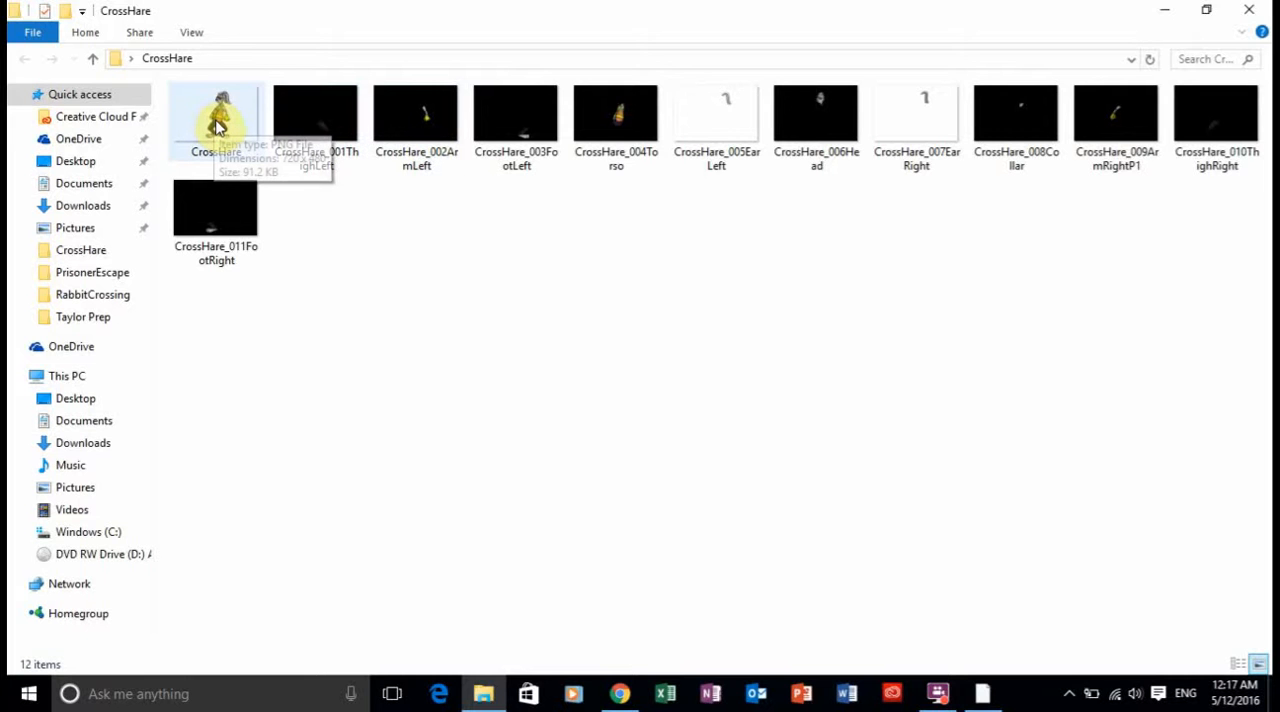
Examine the complete CrossHare character image and the separate body-part images in the folder.
double_click(218, 122)
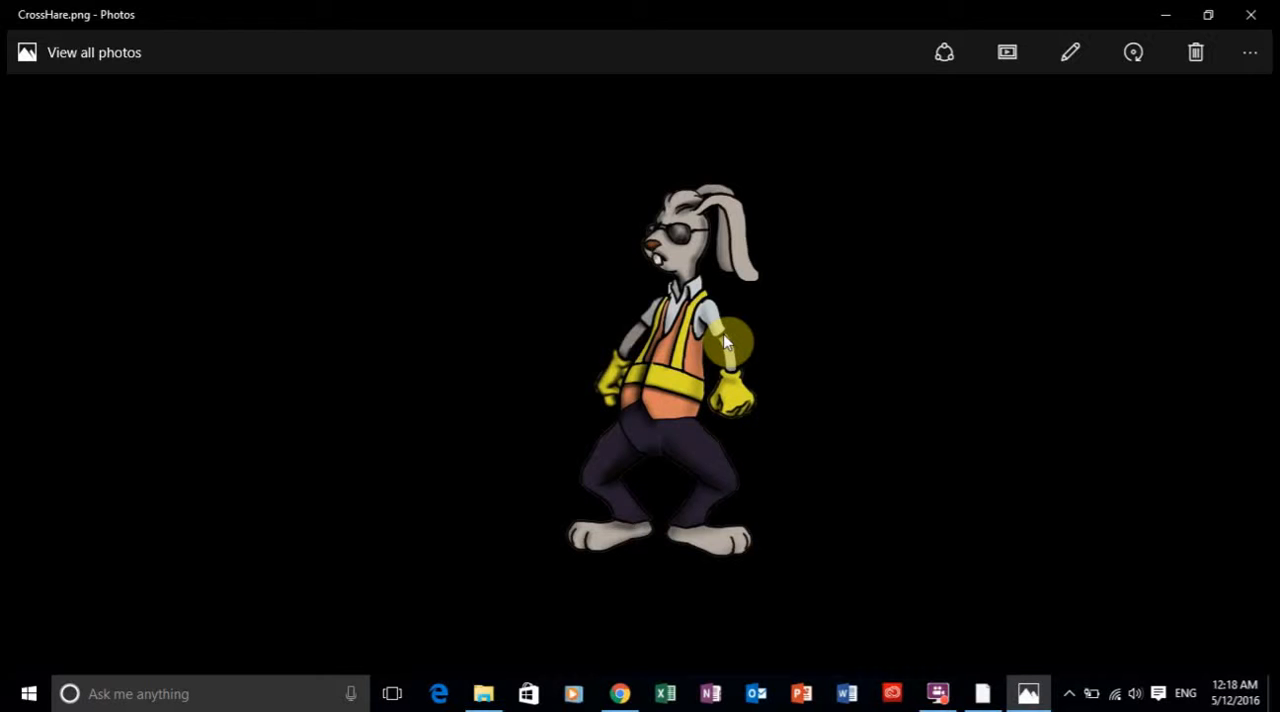
click(1250, 15)
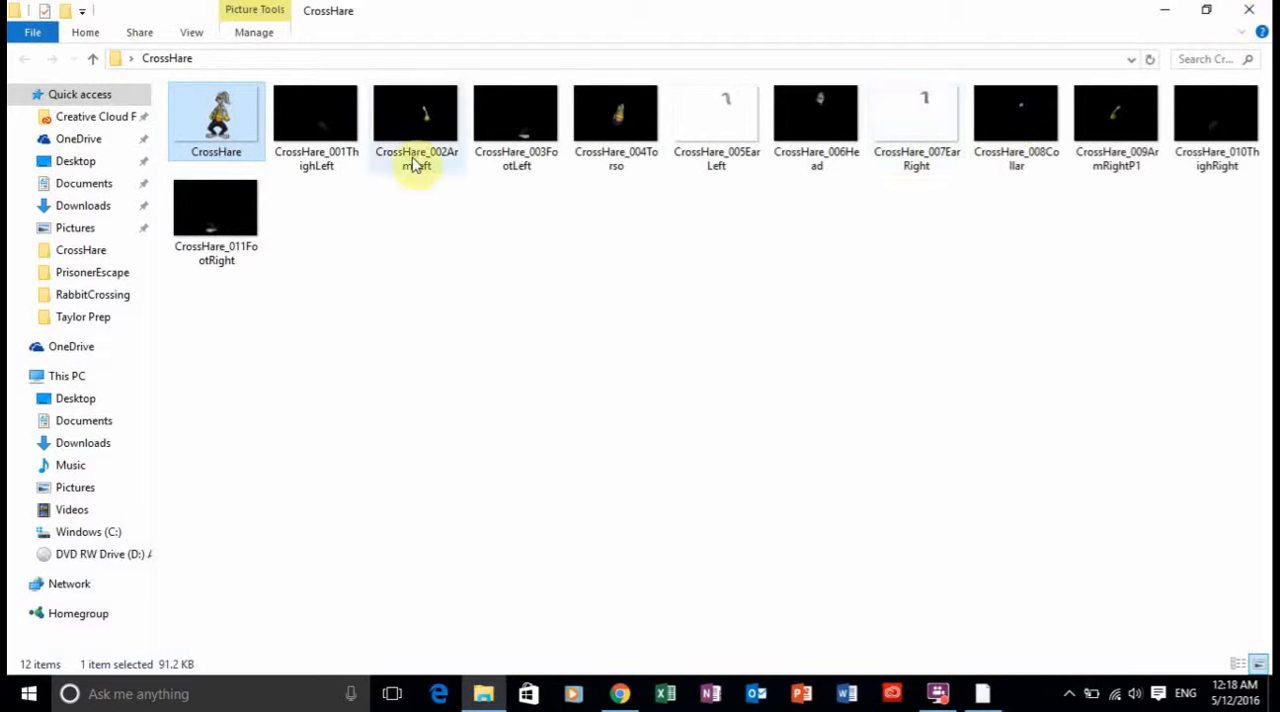
click(322, 133)
click(423, 134)
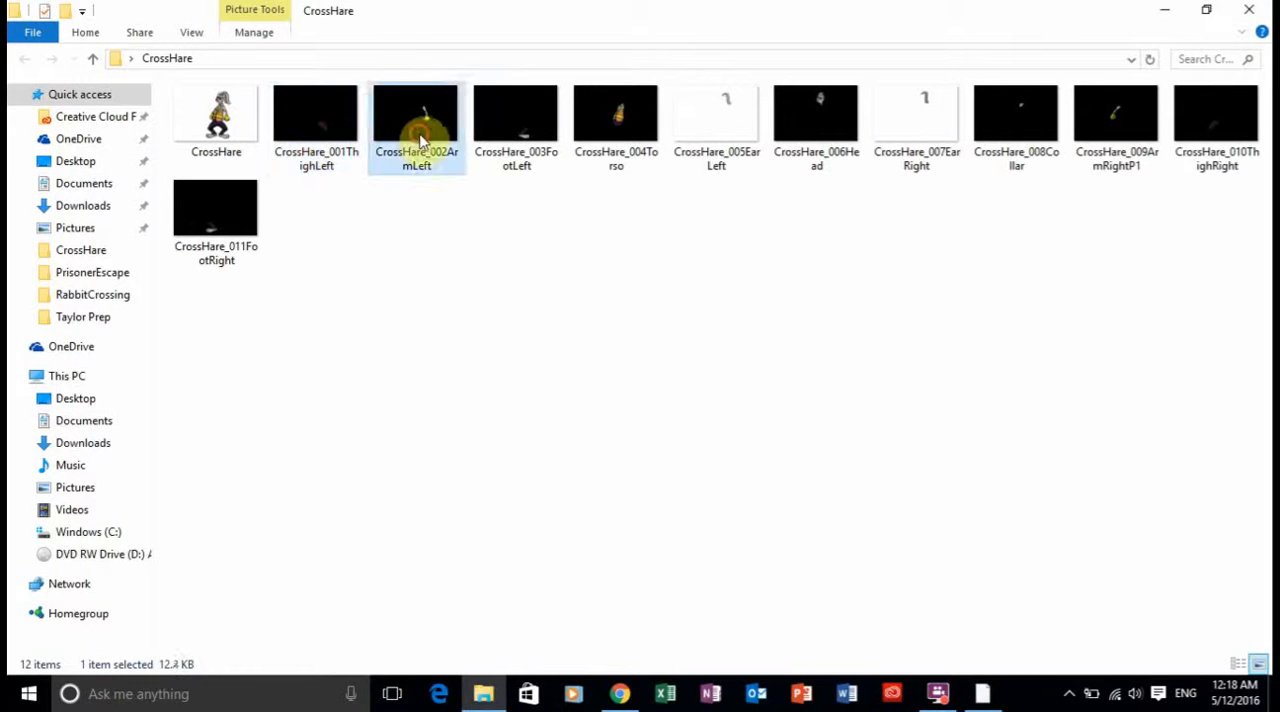
click(529, 134)
click(600, 130)
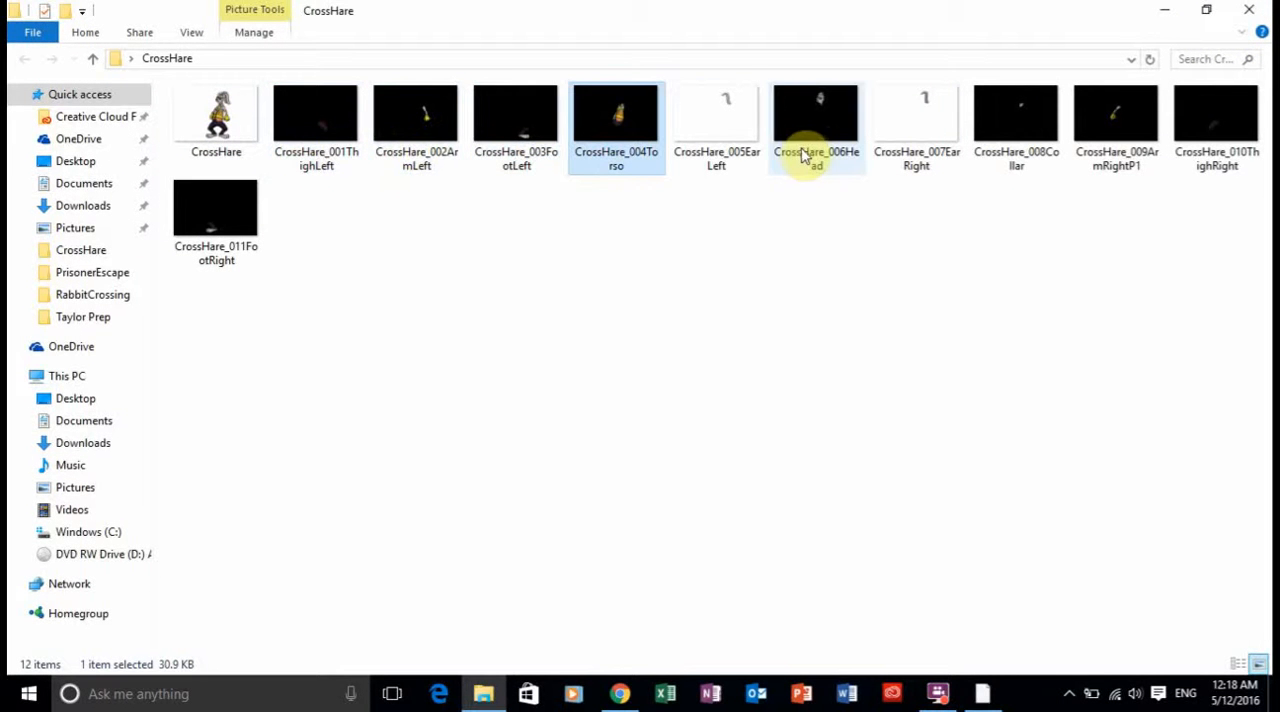
click(822, 128)
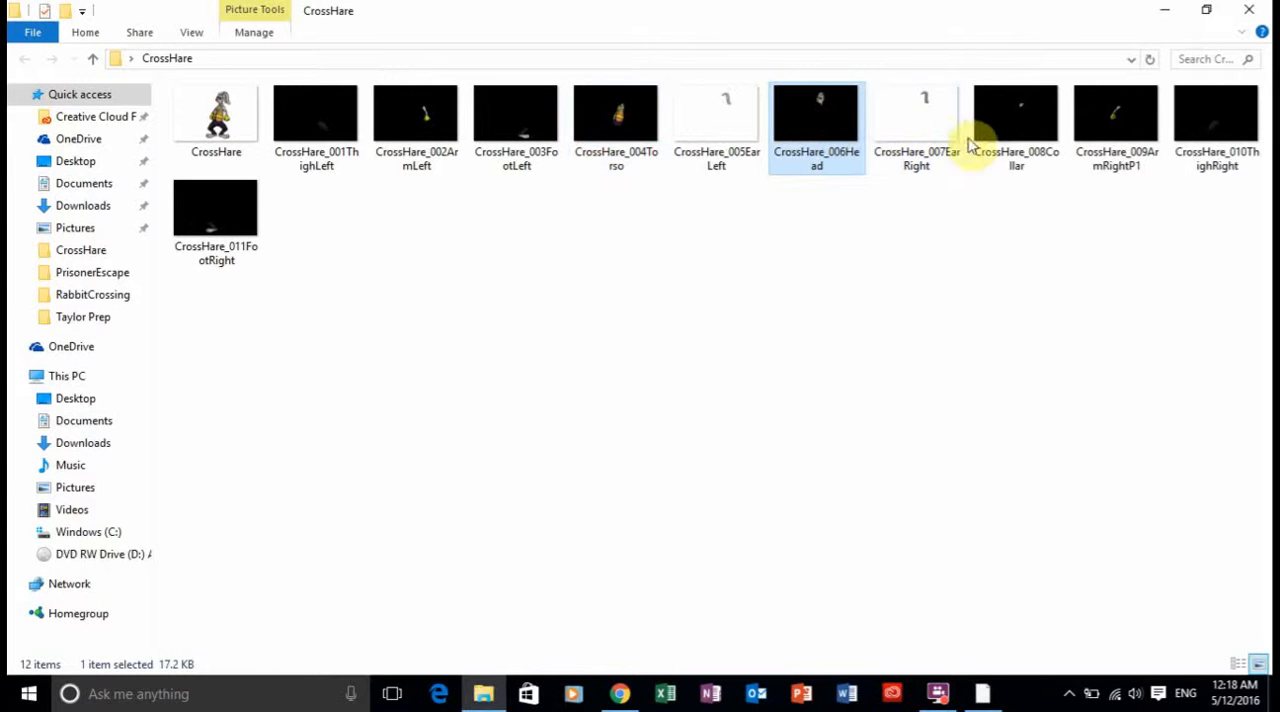
click(980, 140)
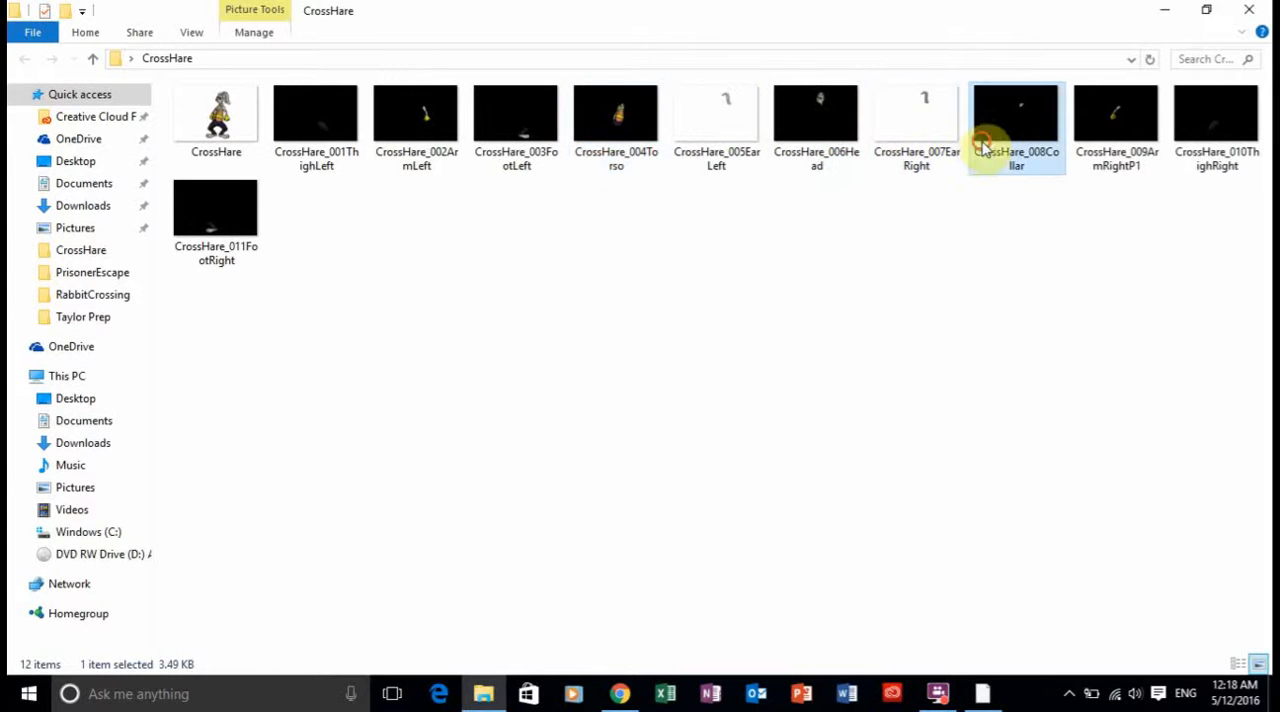
click(316, 138)
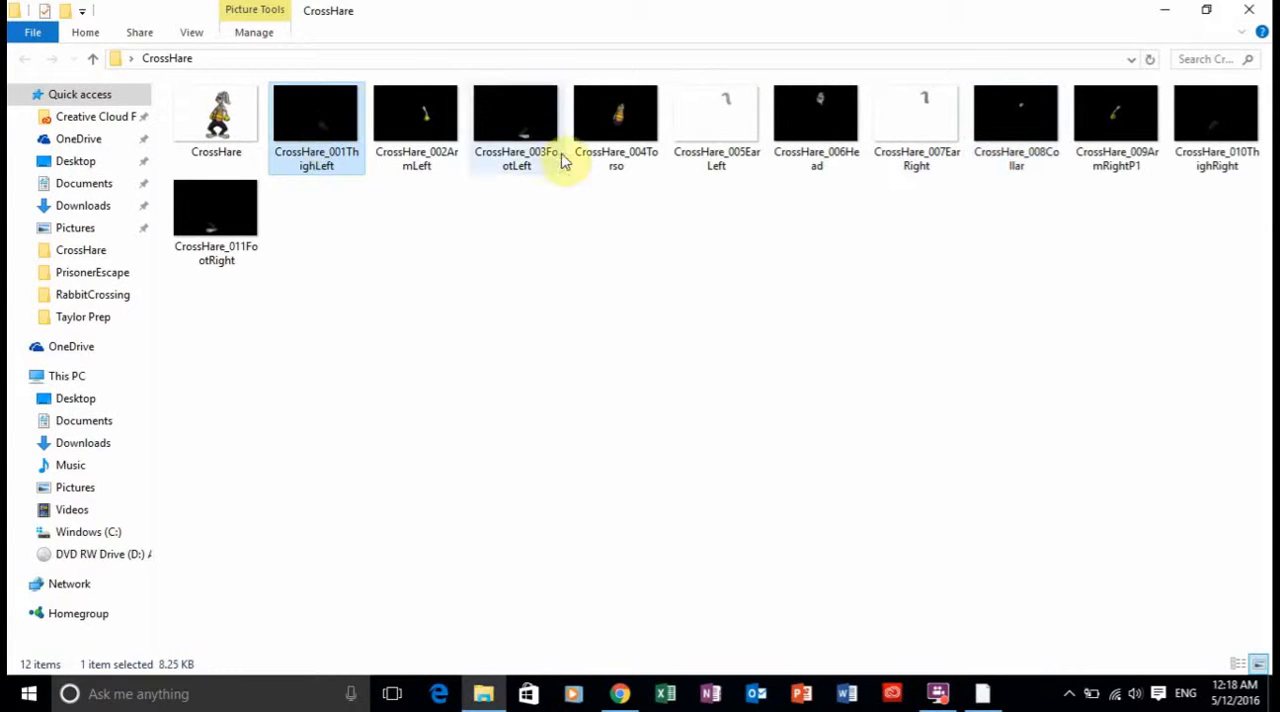
click(610, 130)
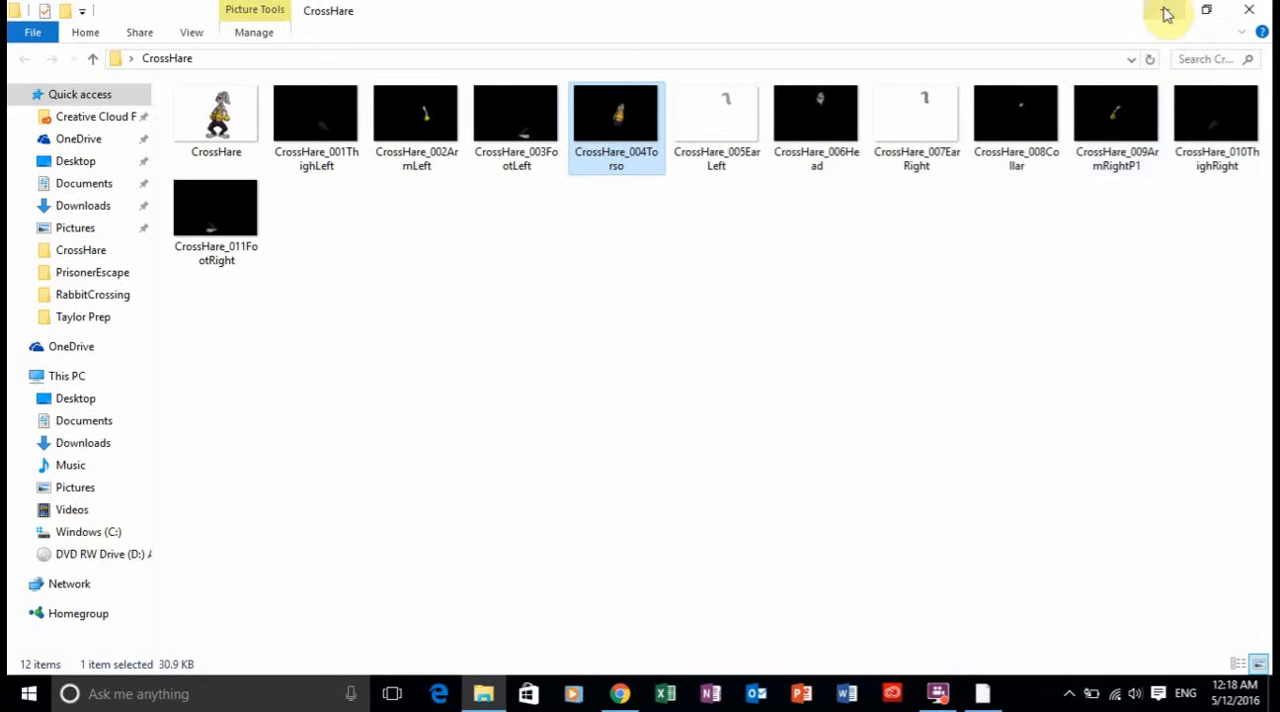
Restore the CrossHare folder to a smaller window and arrange it over the lowered Synfig Studio window so both can be reached.
click(1206, 10)
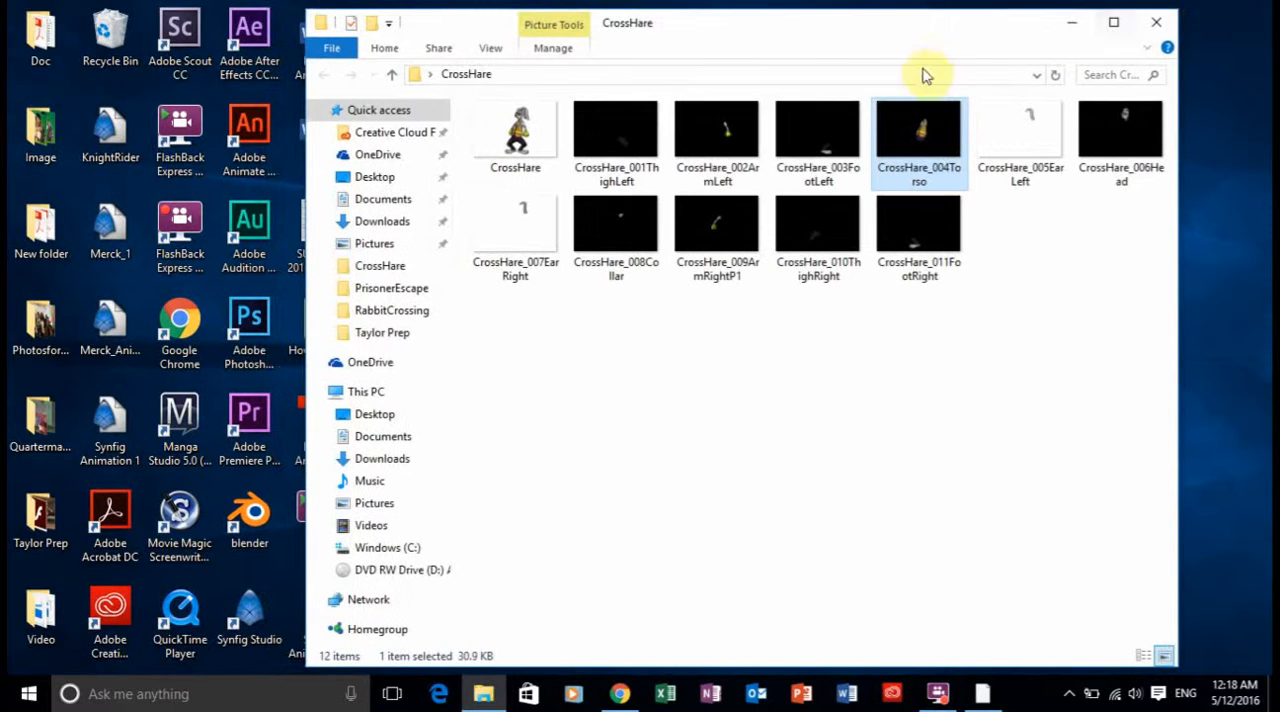
drag(817, 34, 1166, 66)
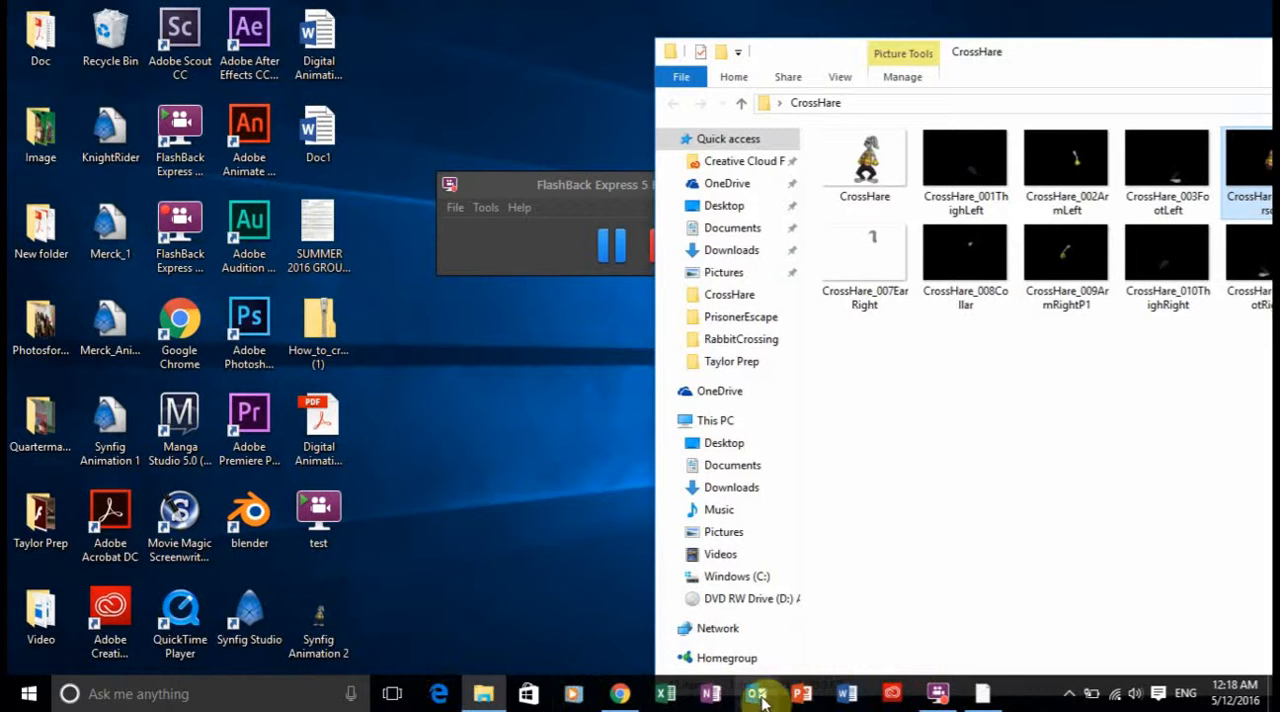
click(988, 695)
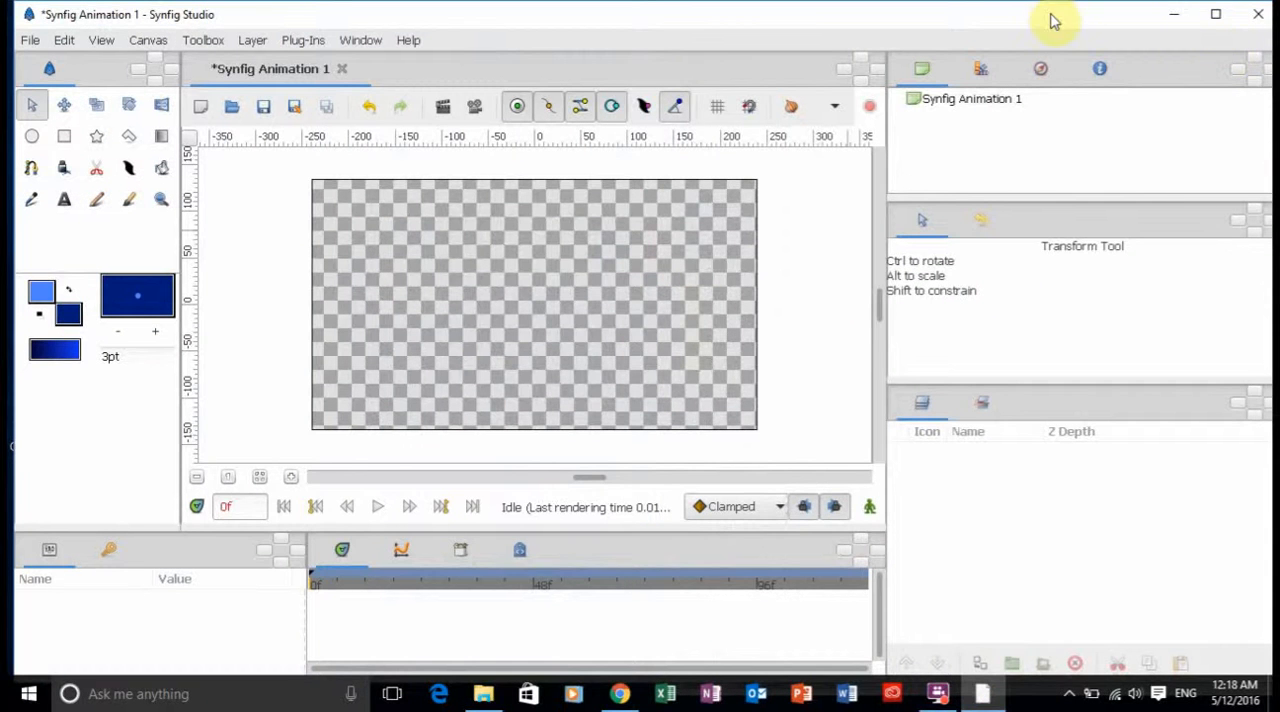
drag(1053, 20, 914, 129)
click(1005, 75)
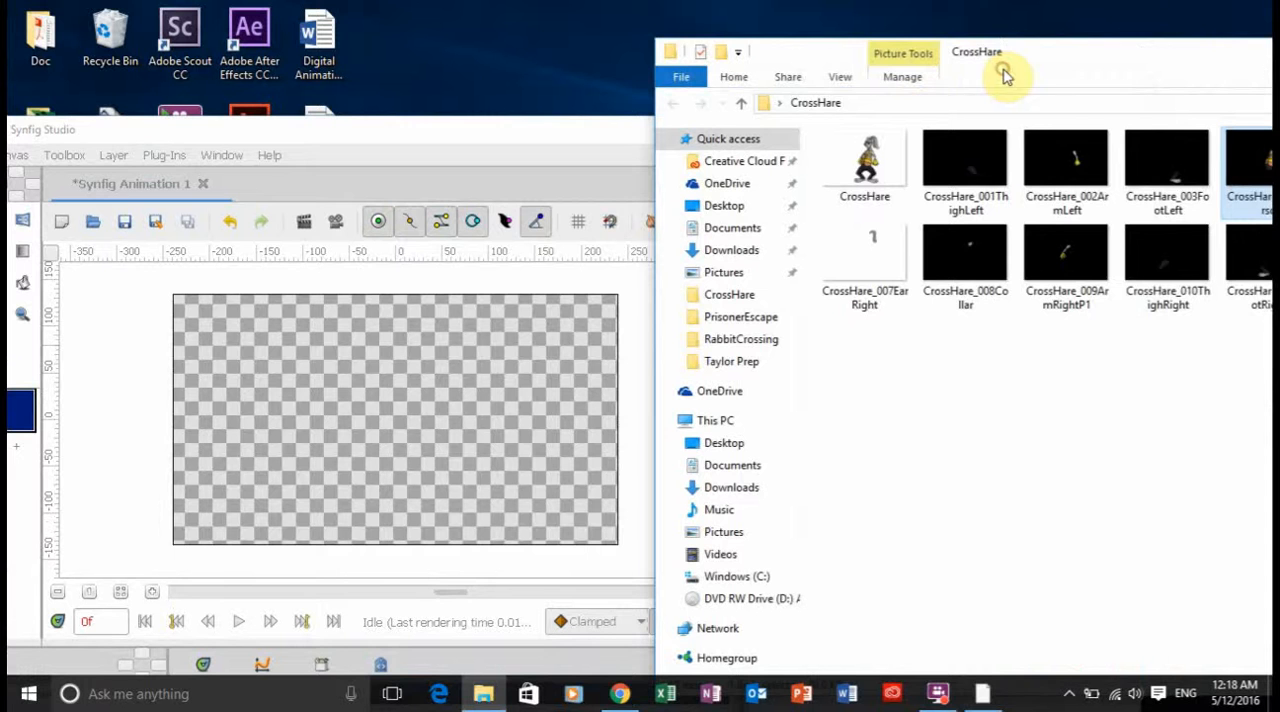
drag(1080, 63, 748, 63)
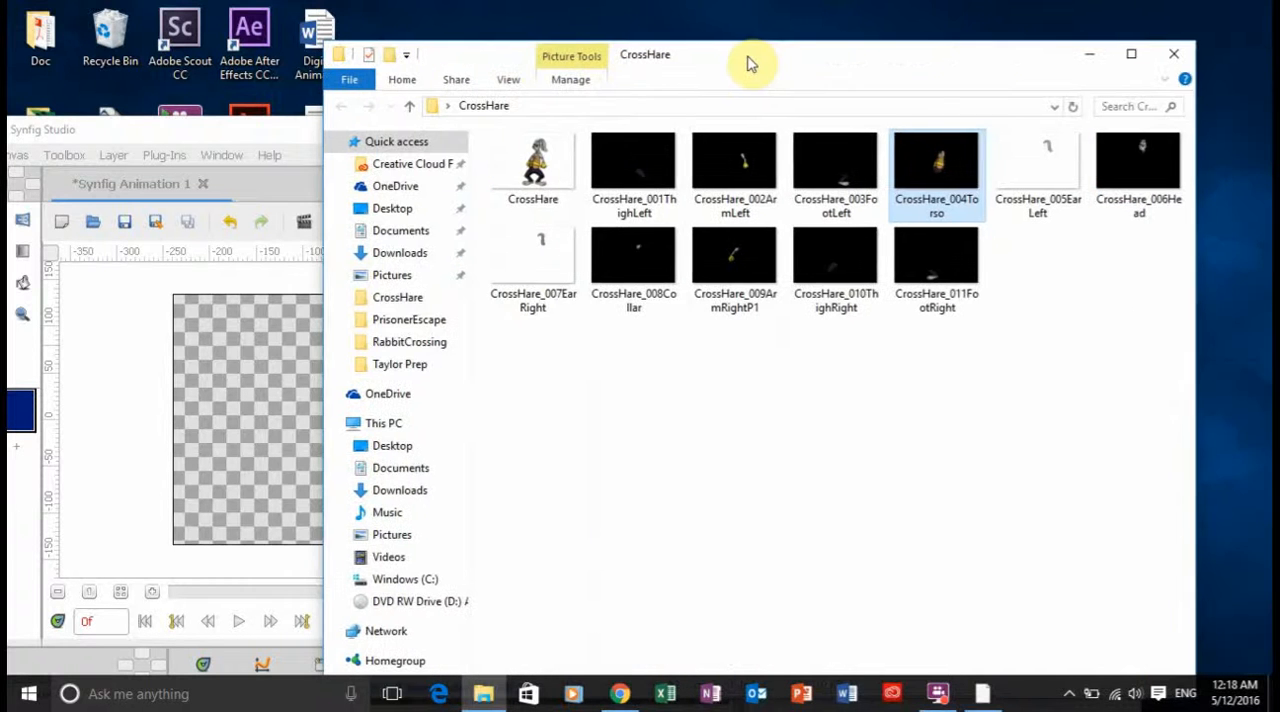
Show the folder as a details list and select the eleven body-part images CrossHare_001 to CrossHare_011, leaving out the full CrossHare image.
click(535, 365)
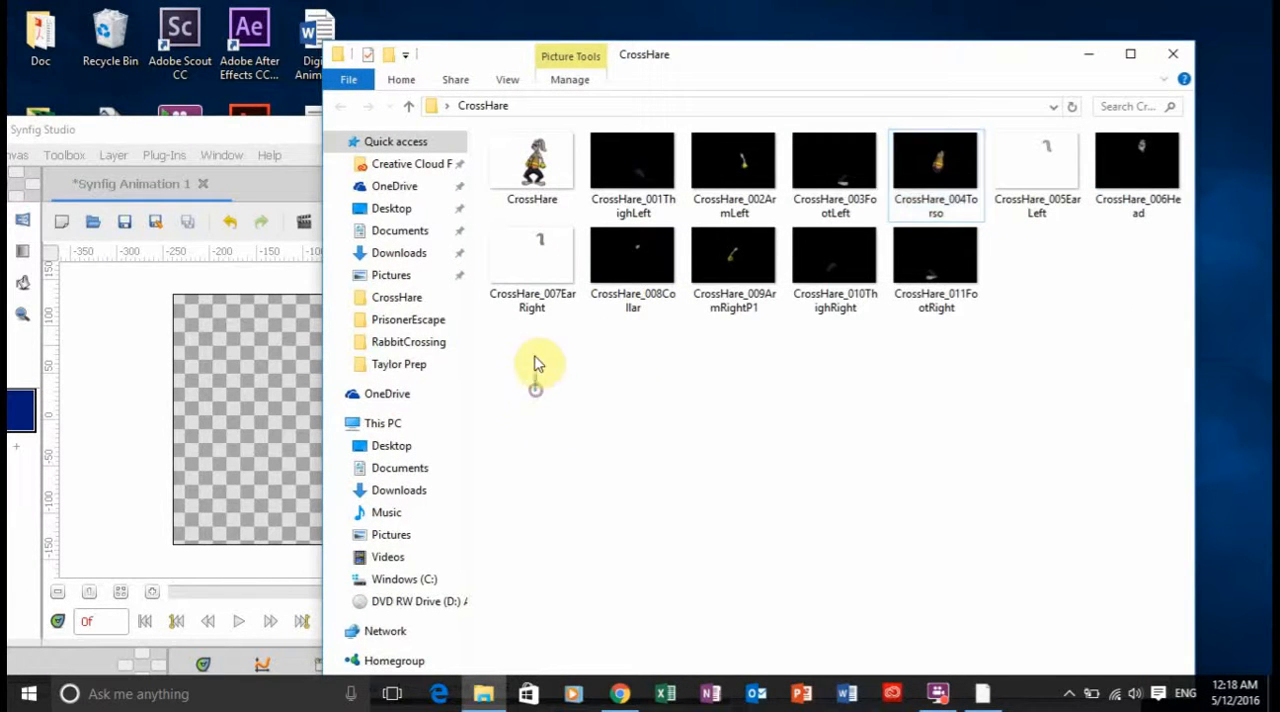
drag(535, 390, 1002, 233)
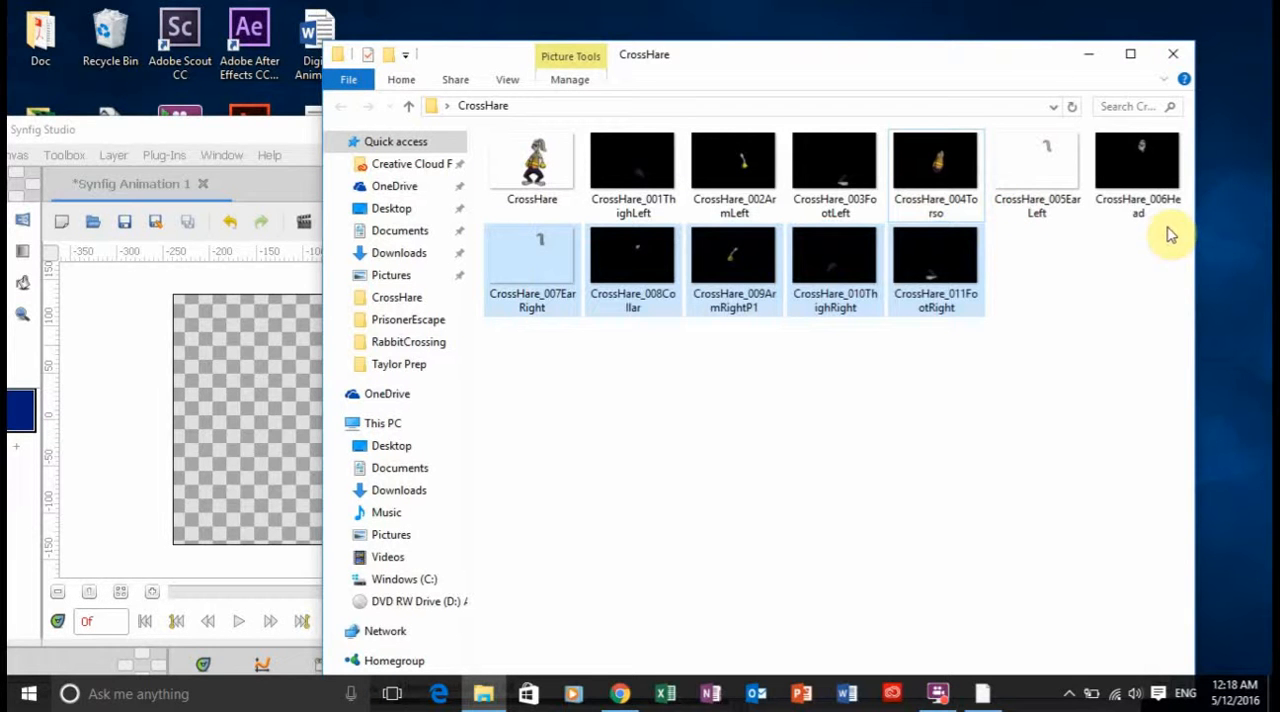
drag(1197, 230, 1240, 235)
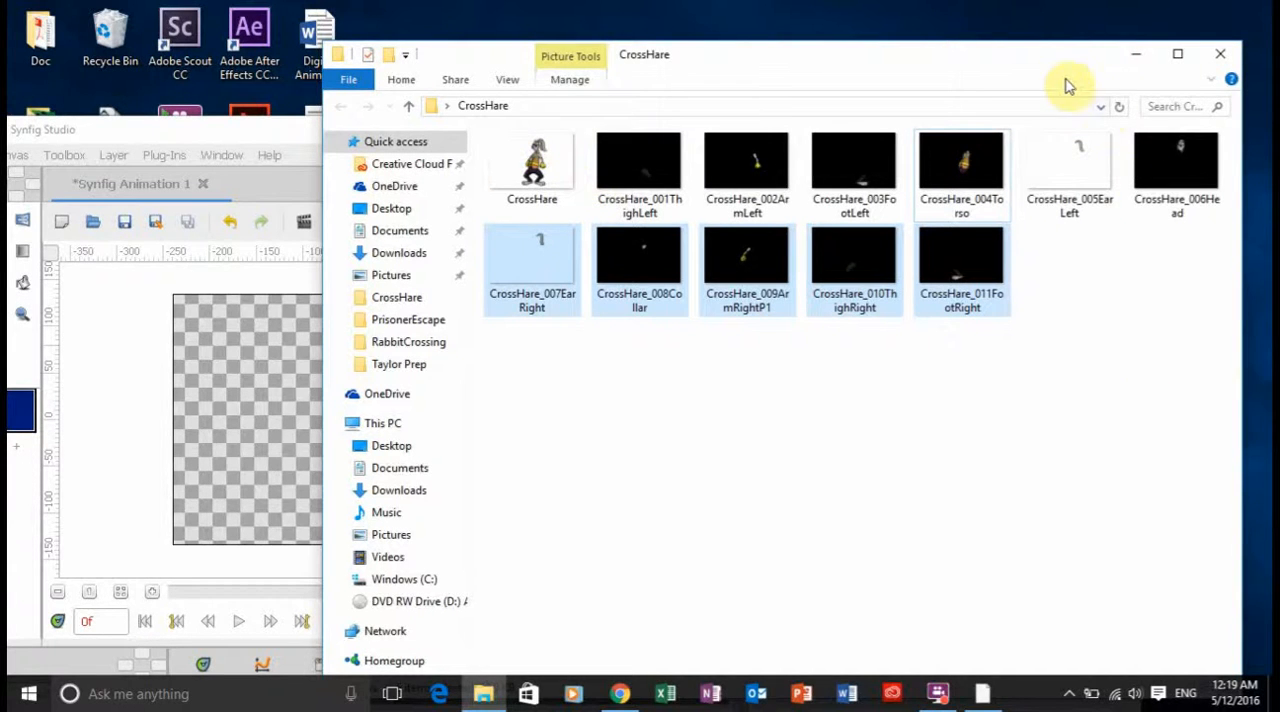
drag(1063, 75, 1025, 33)
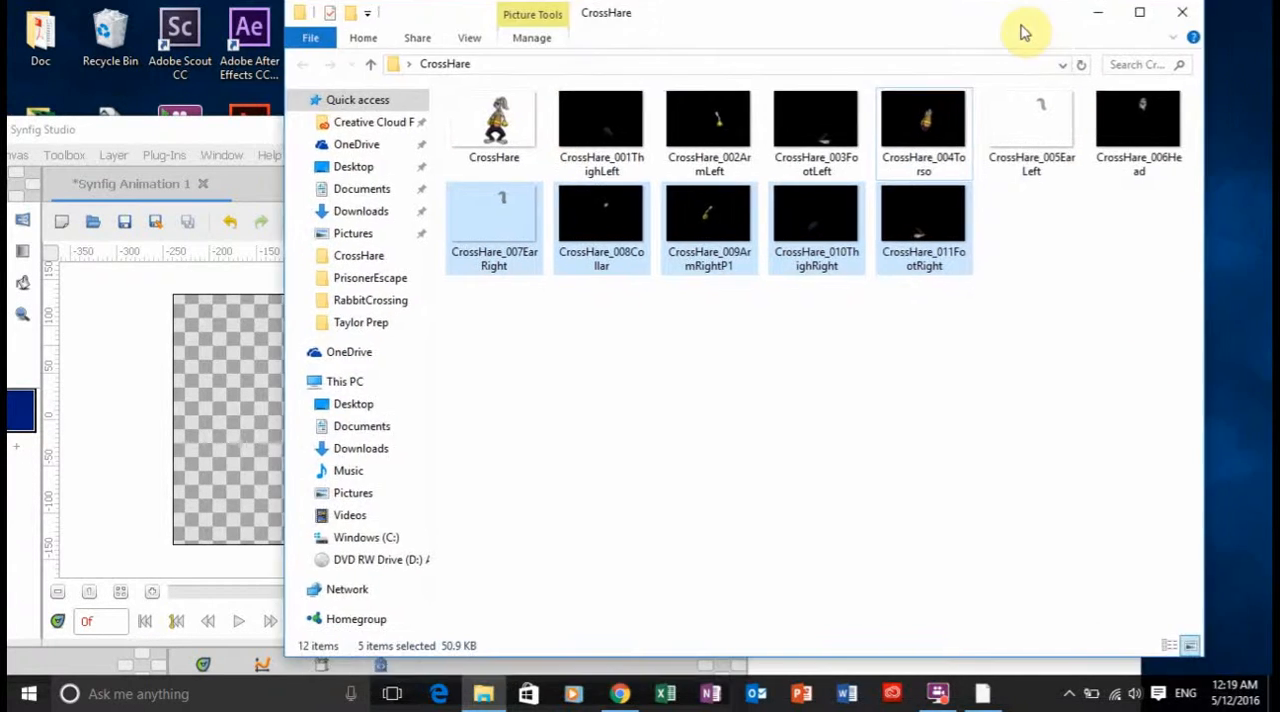
click(1170, 647)
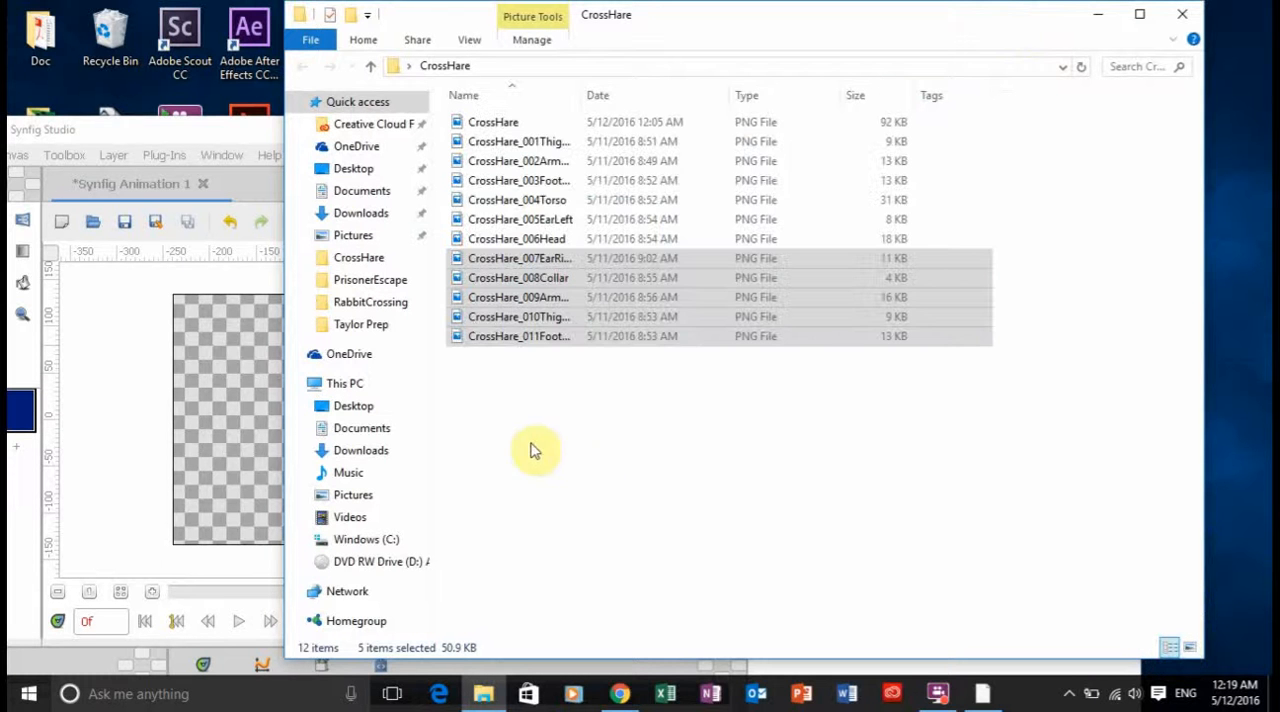
click(491, 423)
drag(505, 430, 540, 145)
Import the eleven selected CrossHare images from the folder onto the Synfig Studio canvas and maximize the Synfig window.
drag(634, 20, 1066, 47)
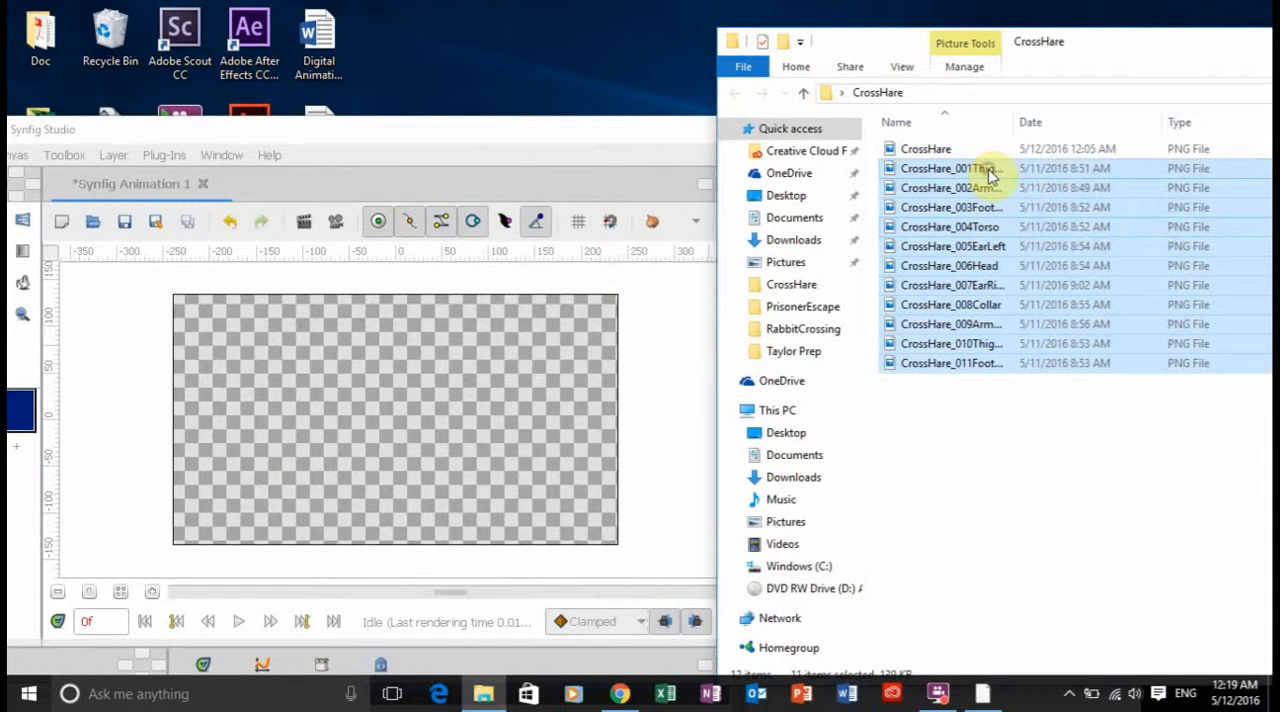
drag(990, 174, 497, 343)
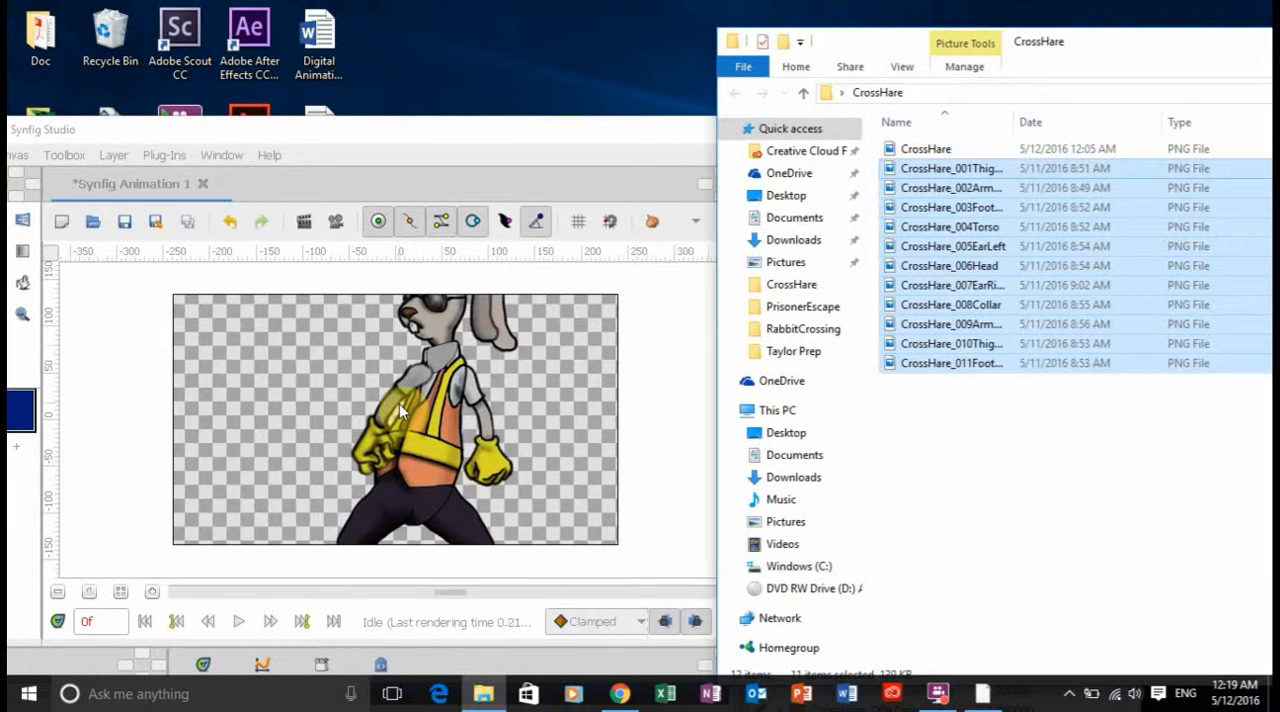
click(557, 145)
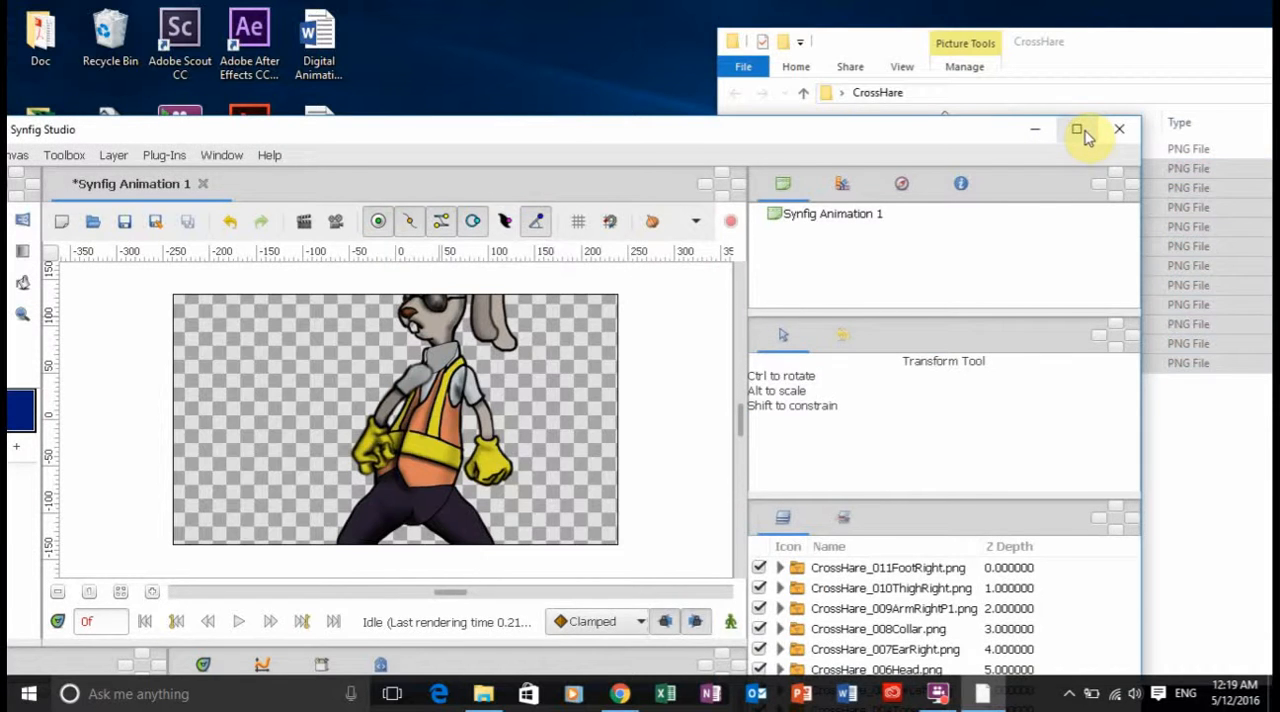
click(1076, 130)
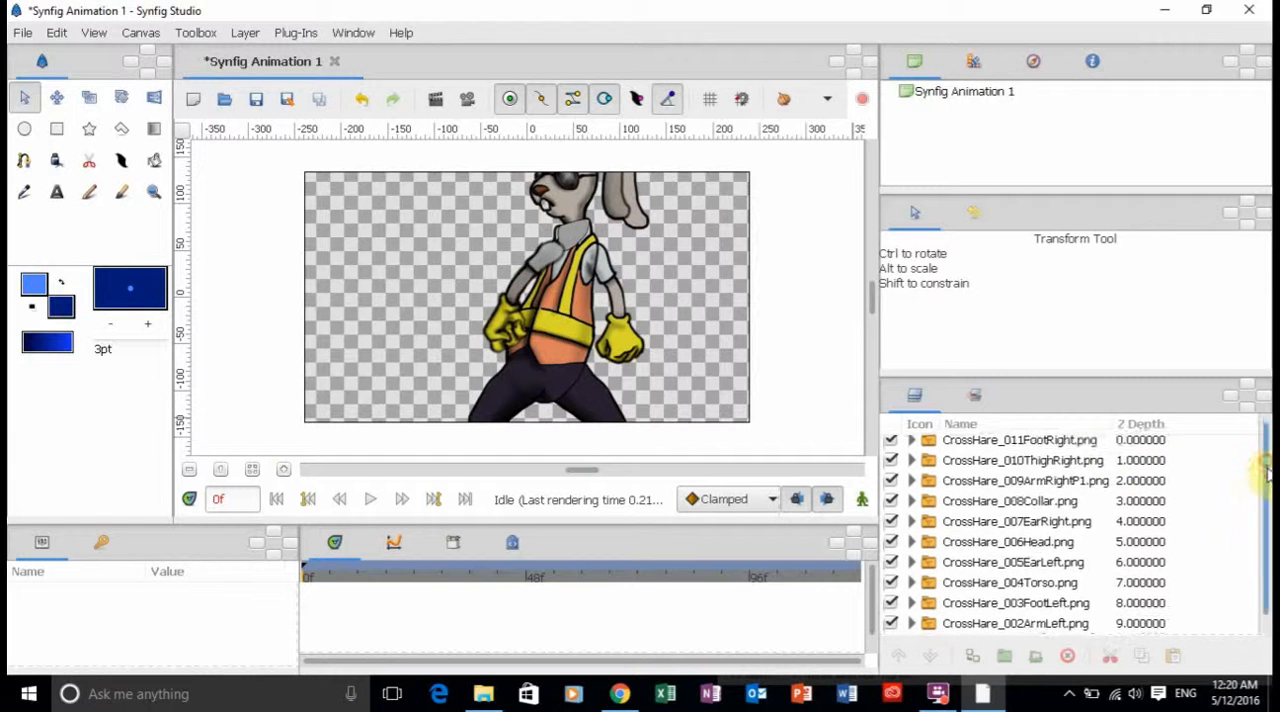
Lower the CrossHare_002ArmLeft layer beneath CrossHare_001ThighLeft, and lower CrossHare_003FootLeft to the end of the layer stack.
scroll(1266, 460, down, 1)
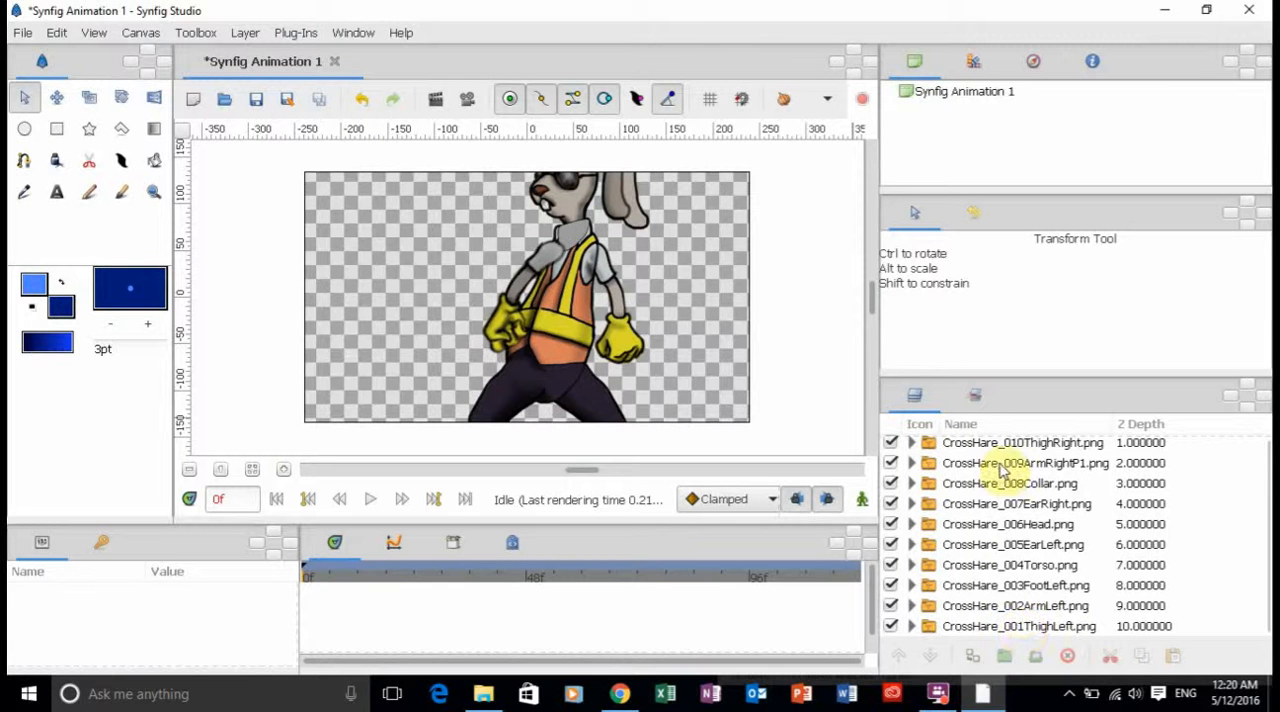
scroll(1262, 597, up, 1)
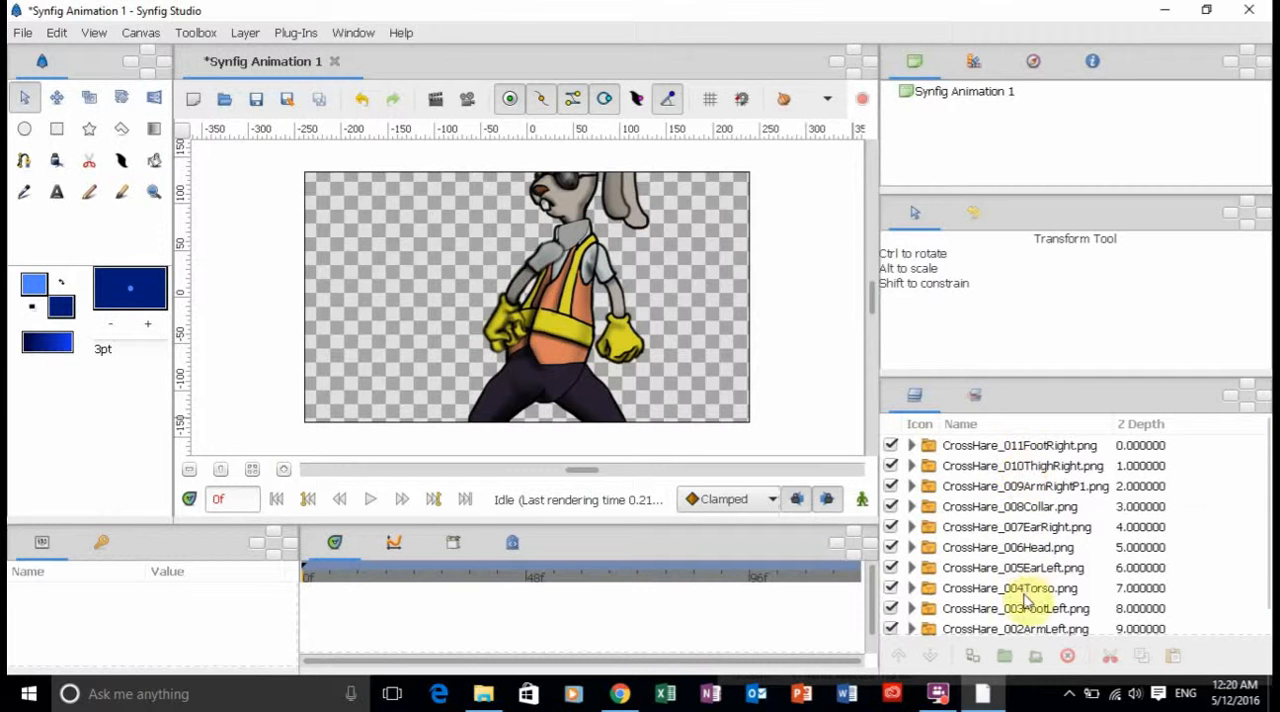
scroll(1264, 508, down, 1)
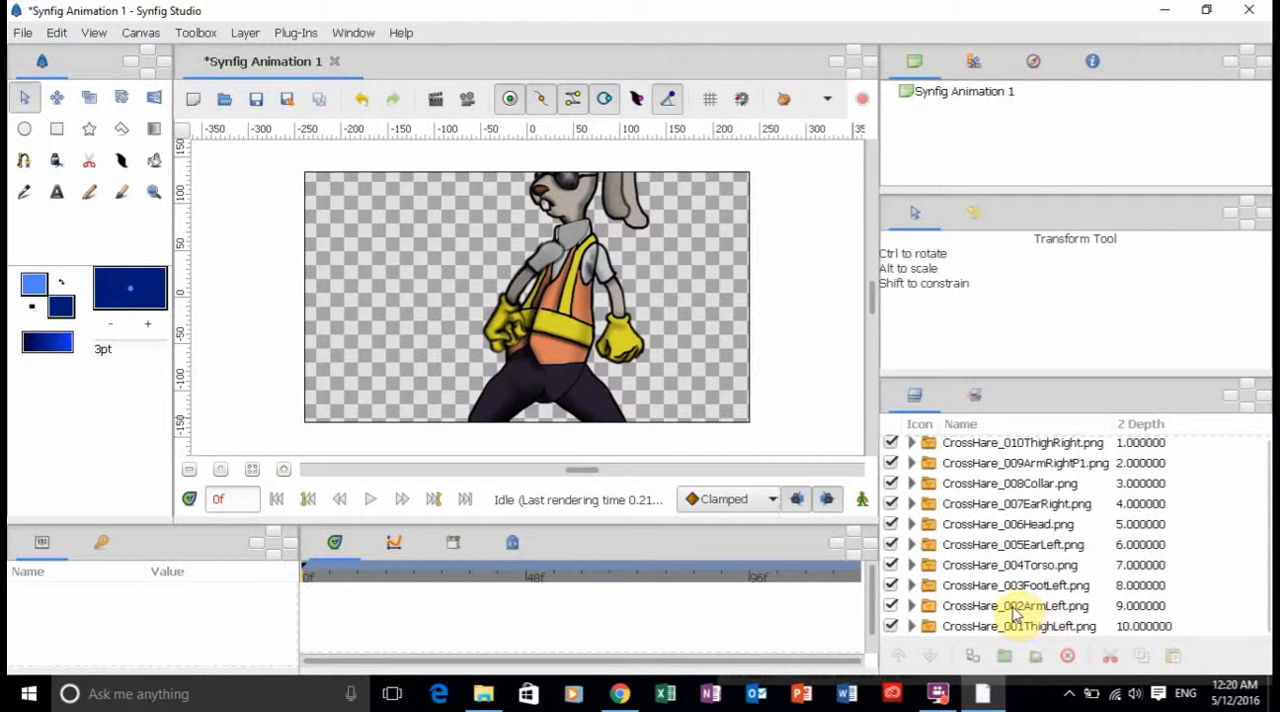
click(1012, 609)
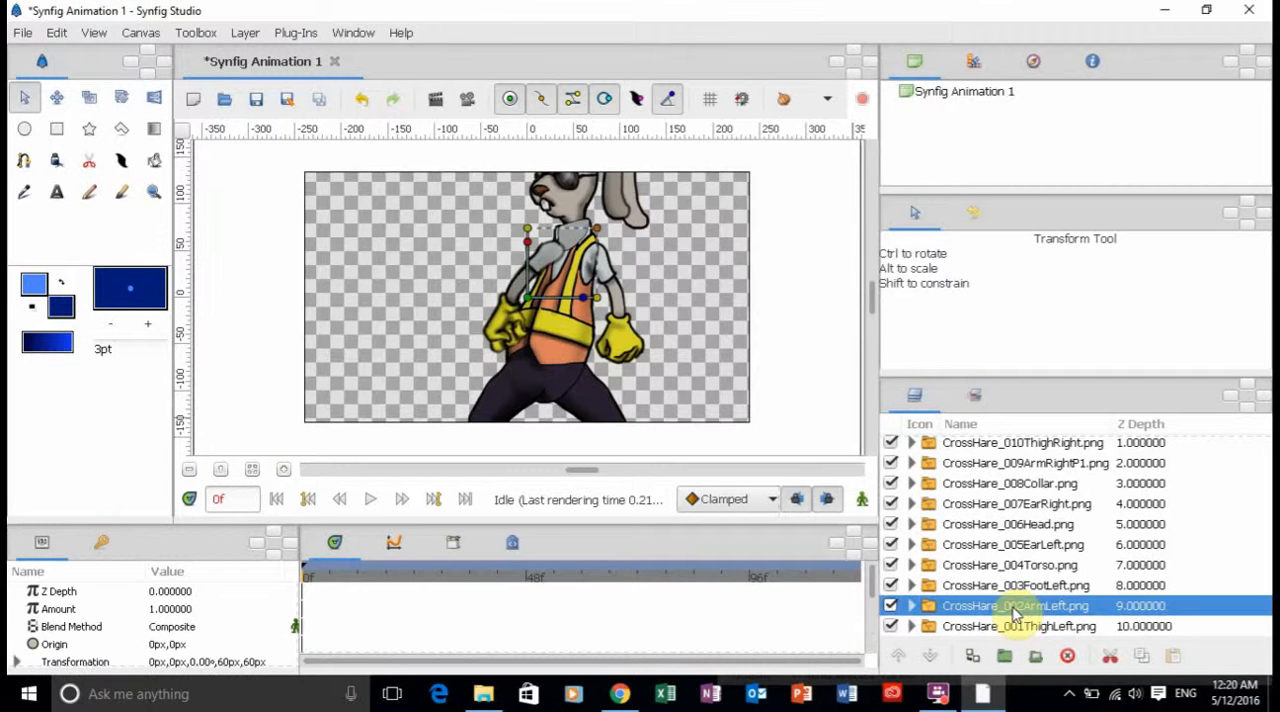
click(931, 662)
click(980, 590)
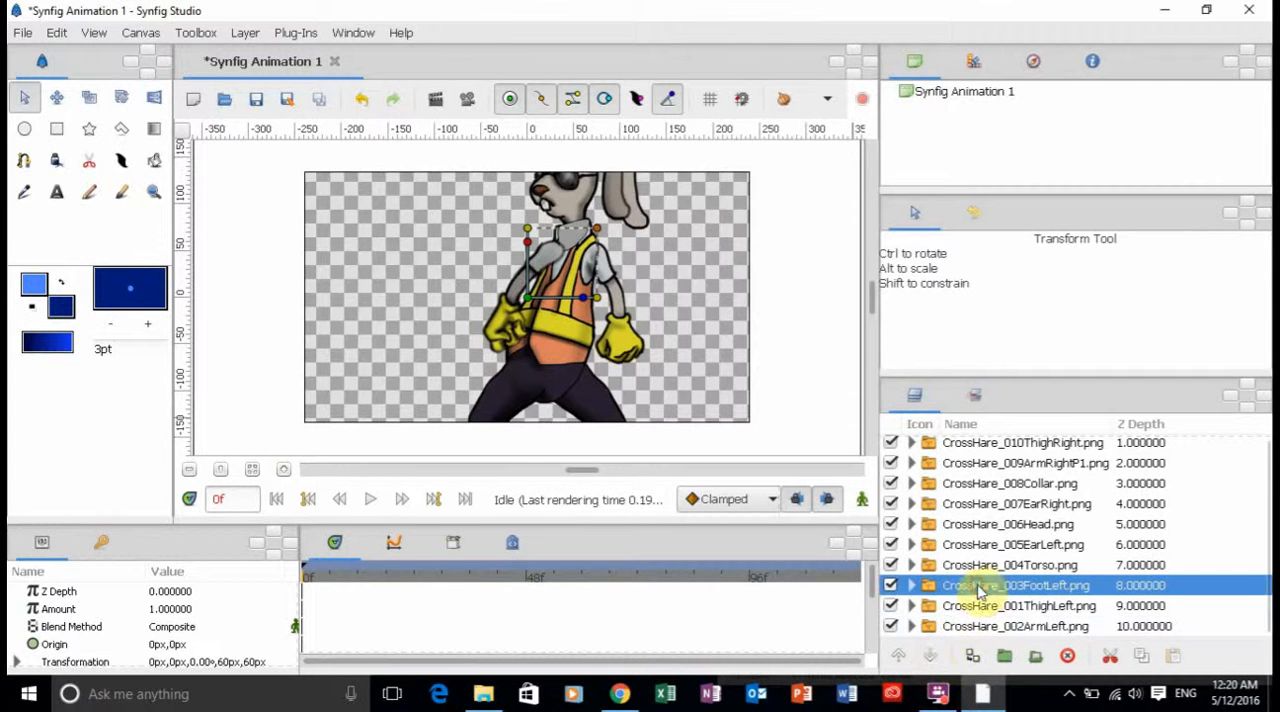
click(931, 656)
click(931, 656)
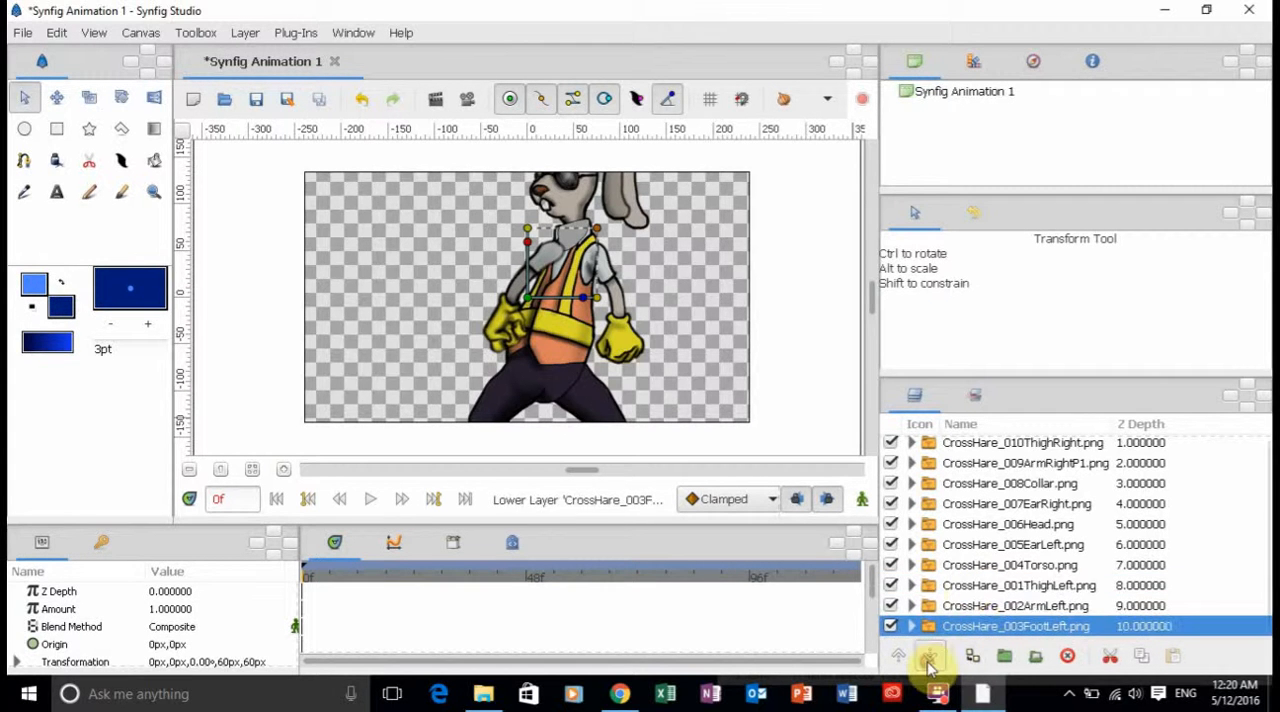
Lower the CrossHare_004Torso layer and then CrossHare_005EarLeft to the end of the layer stack.
click(978, 566)
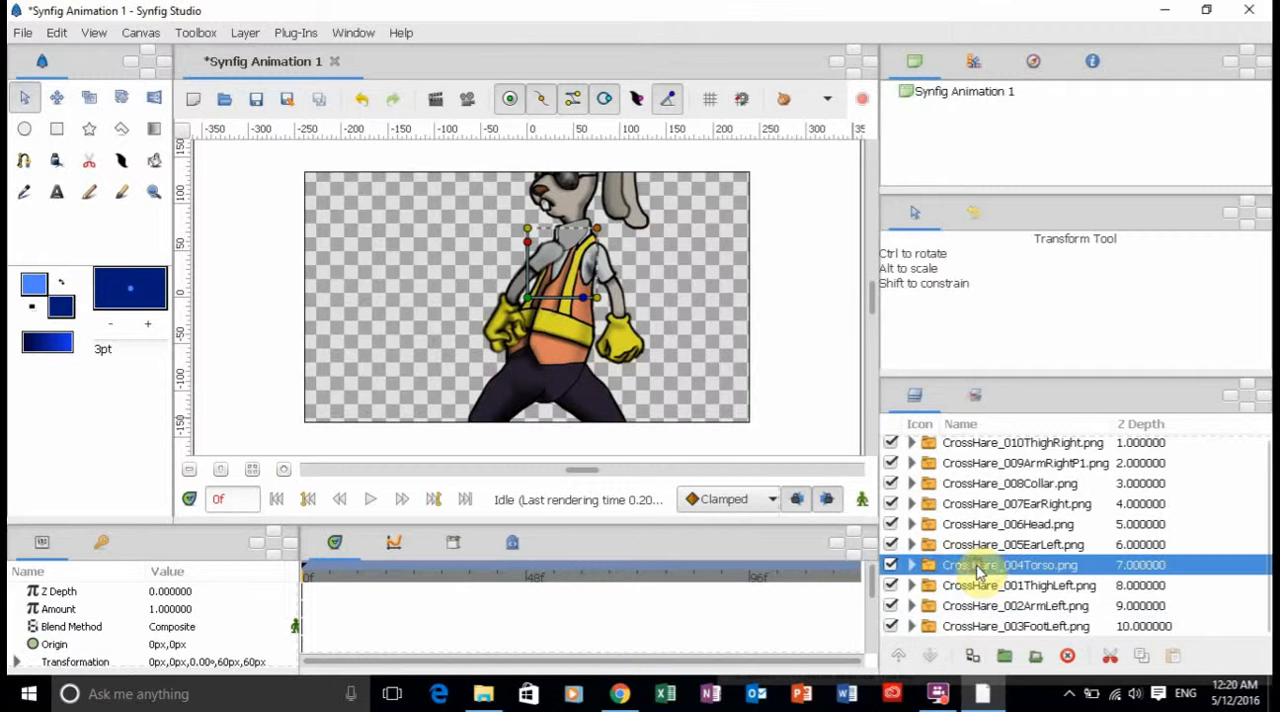
click(931, 656)
click(931, 656)
click(931, 656)
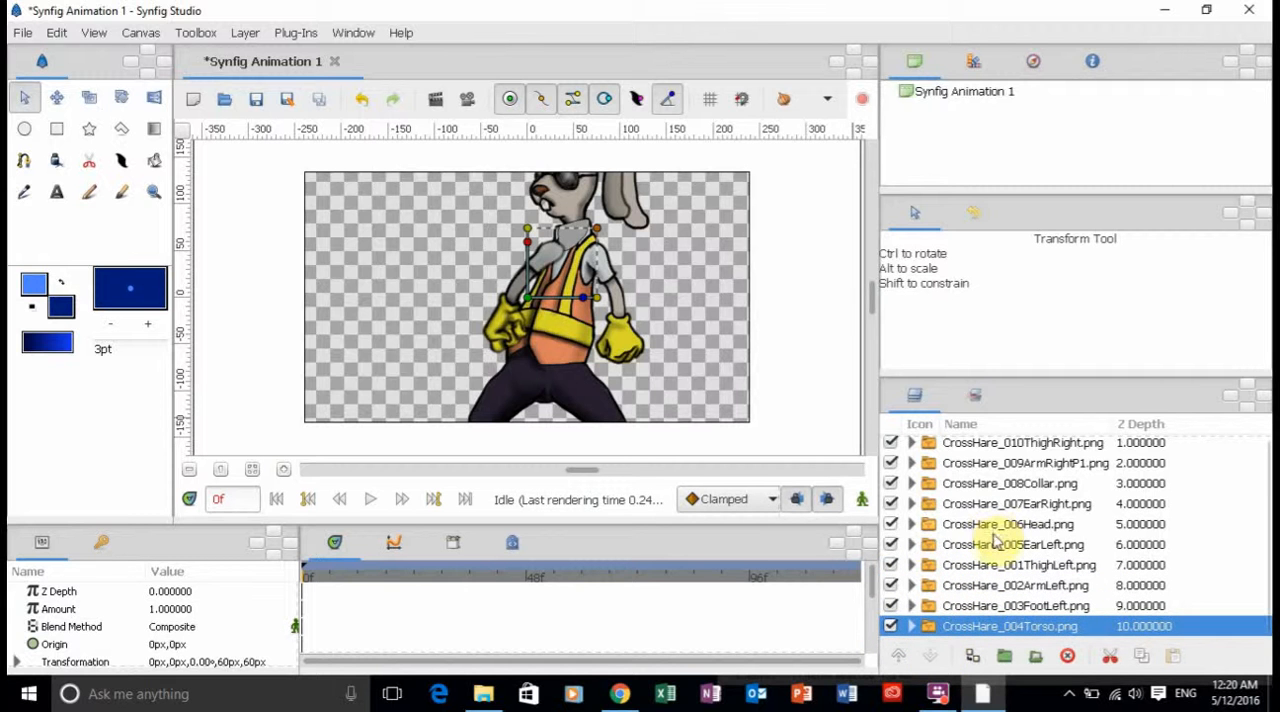
click(992, 544)
click(931, 656)
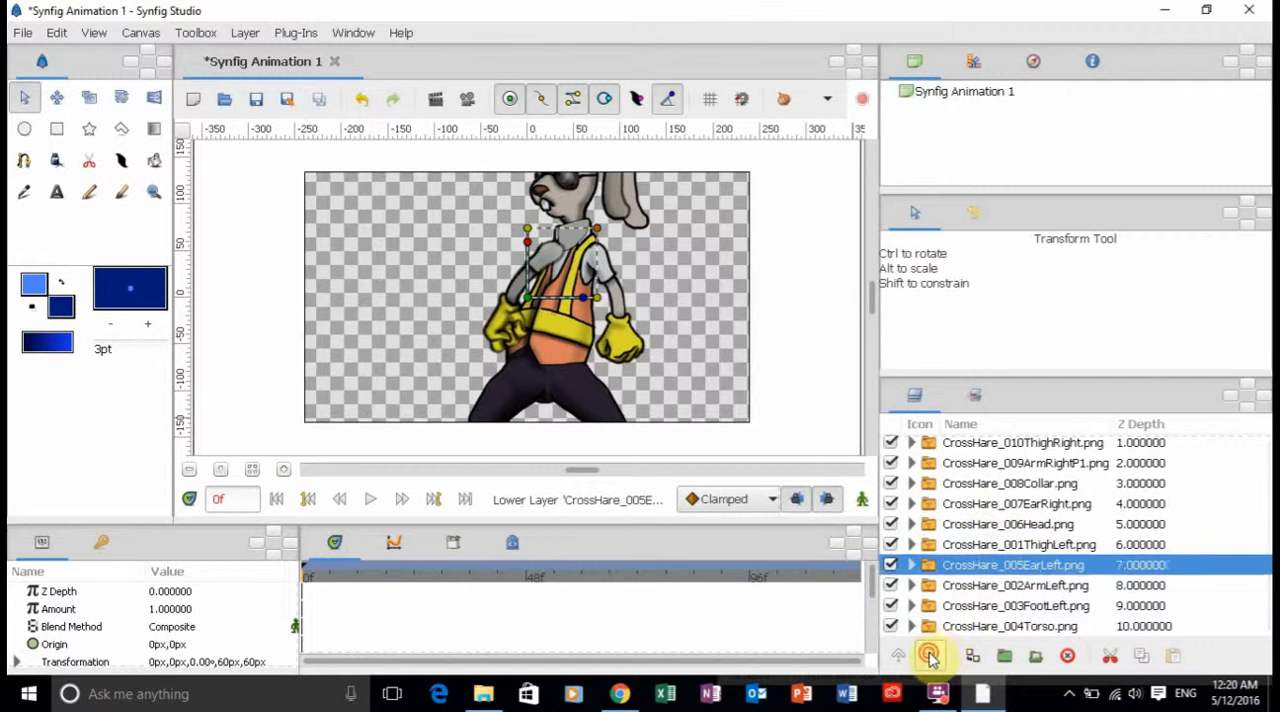
click(930, 656)
click(930, 656)
click(930, 656)
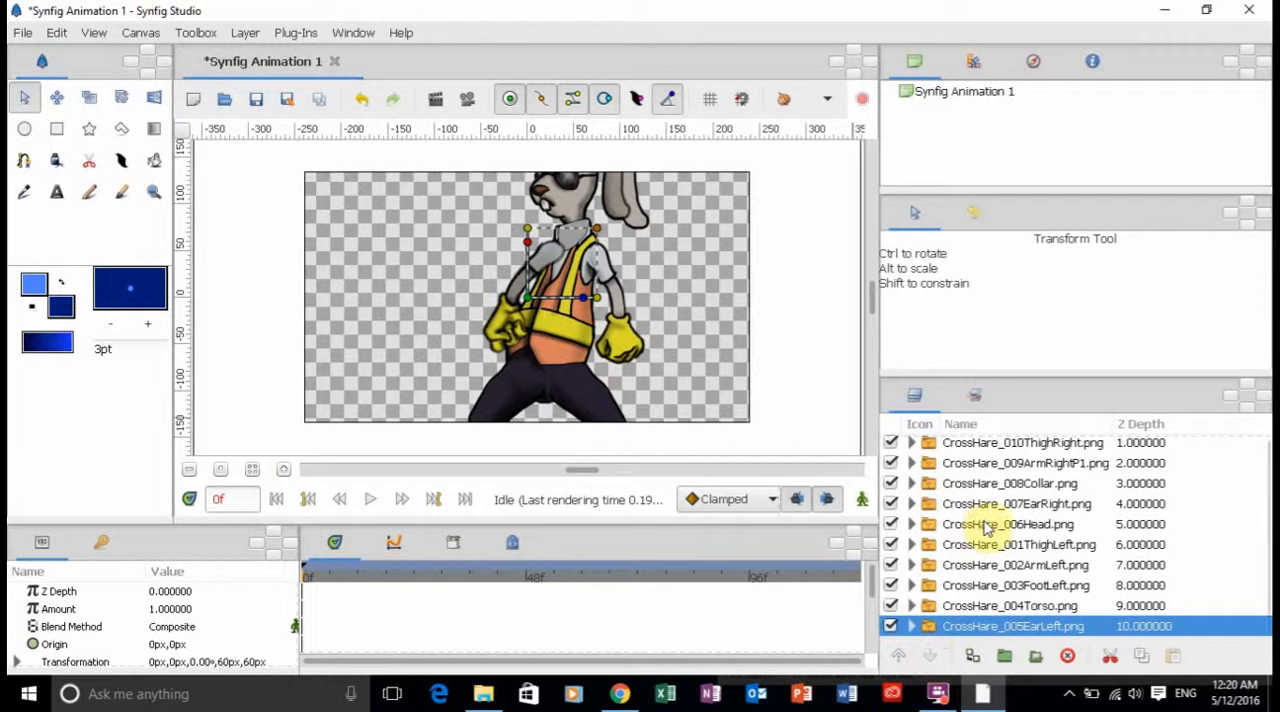
Lower the CrossHare_006Head layer and then CrossHare_007EarRight to the end of the layer stack.
click(985, 527)
click(931, 656)
click(931, 656)
click(931, 656)
click(931, 656)
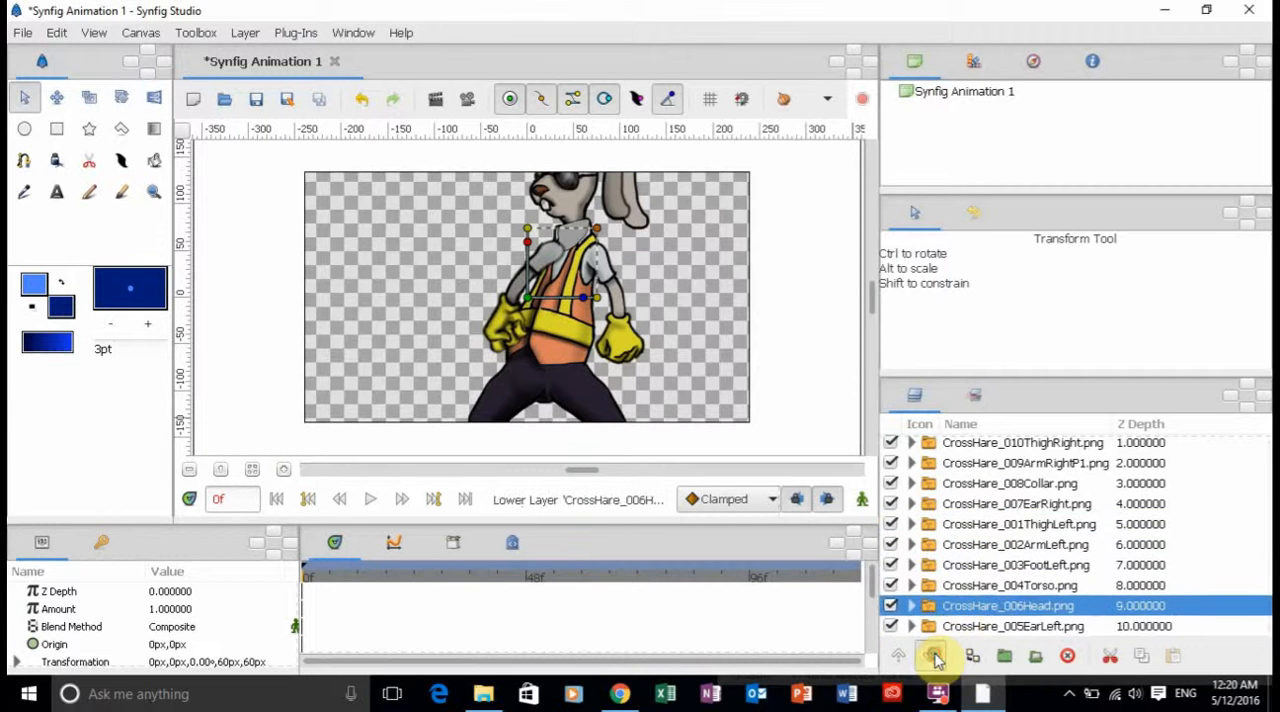
click(931, 656)
click(975, 504)
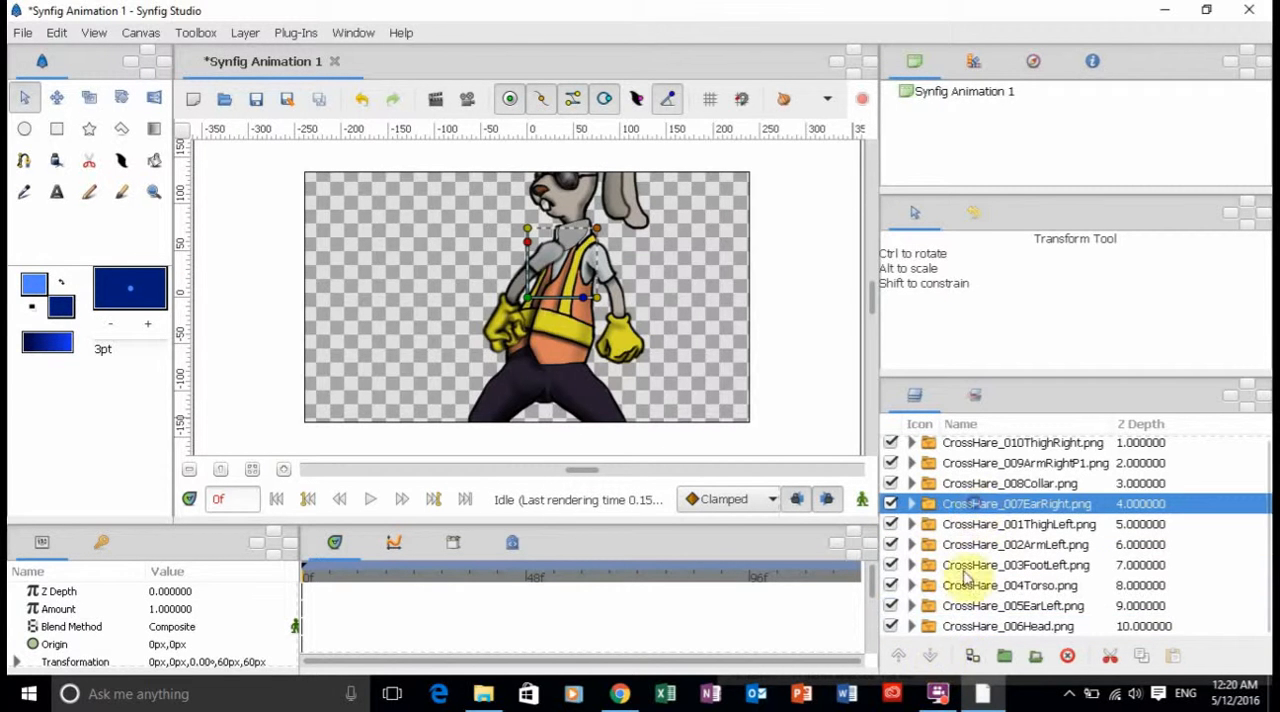
click(930, 656)
click(930, 656)
click(930, 656)
click(930, 656)
click(930, 656)
click(930, 656)
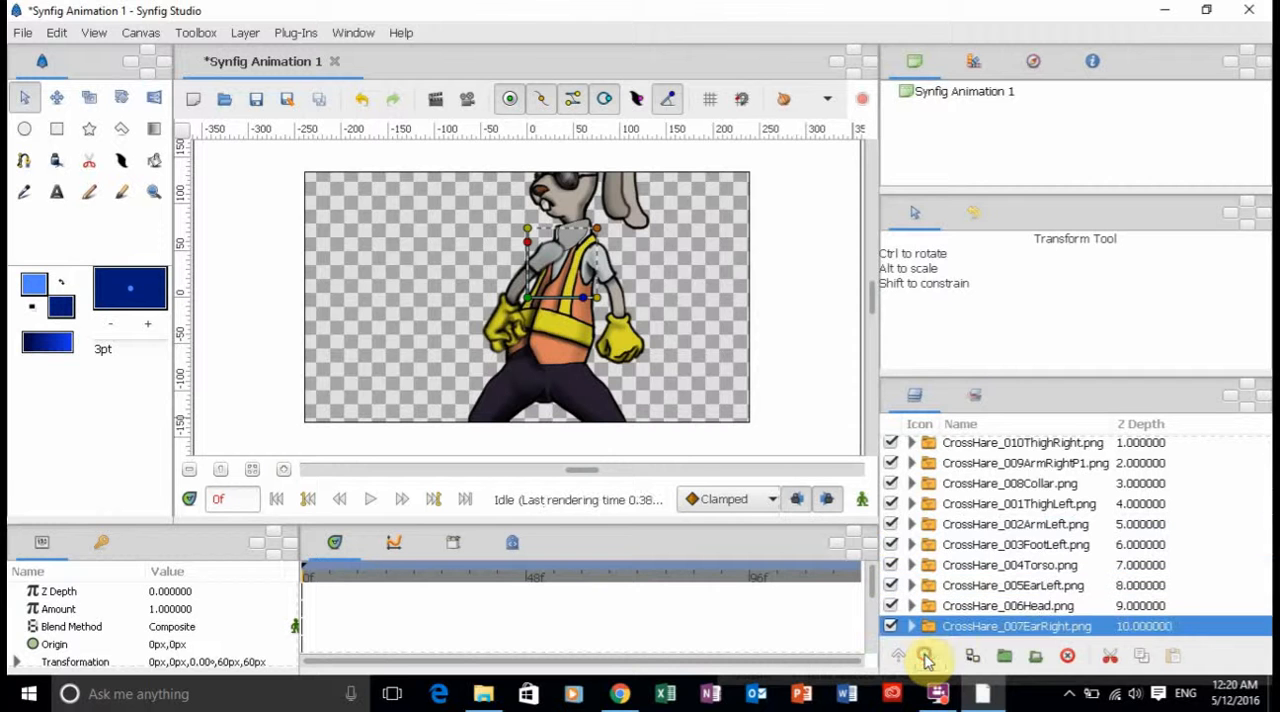
Lower the CrossHare_008Collar layer and then CrossHare_009ArmRightP1 to the end of the layer stack.
click(985, 485)
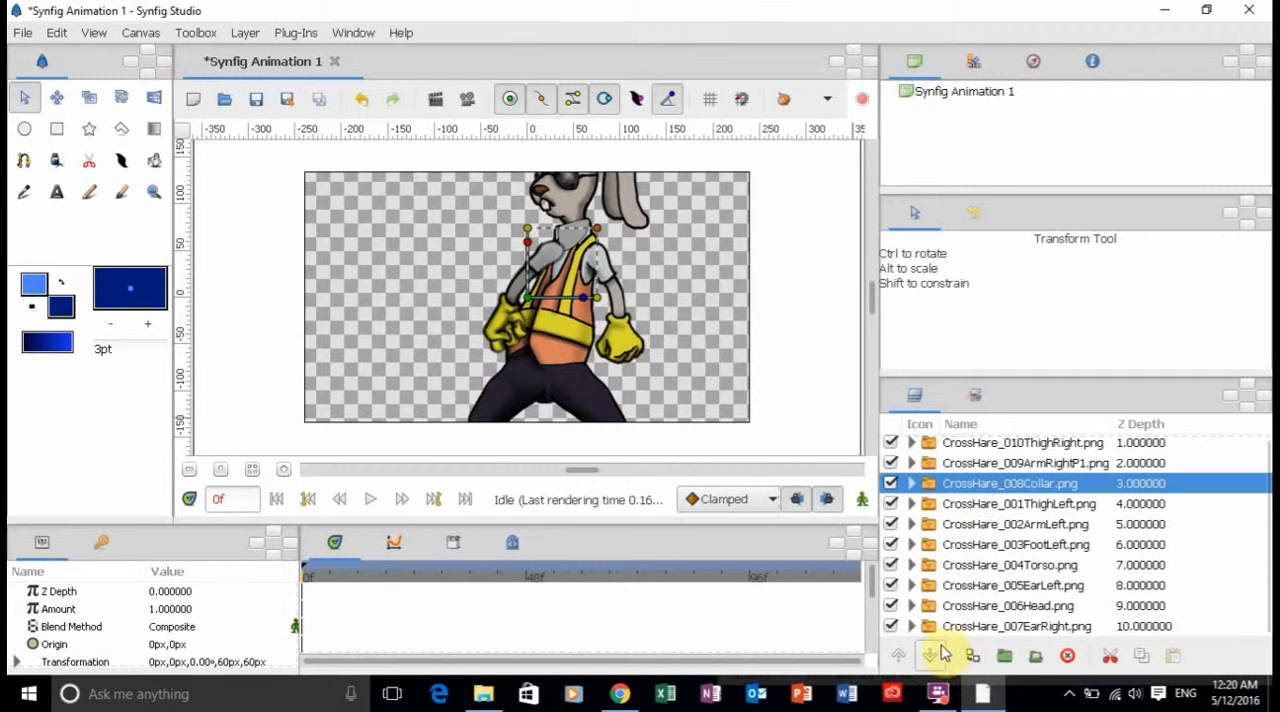
click(931, 655)
click(931, 655)
click(931, 655)
click(931, 655)
click(931, 655)
click(931, 655)
click(931, 655)
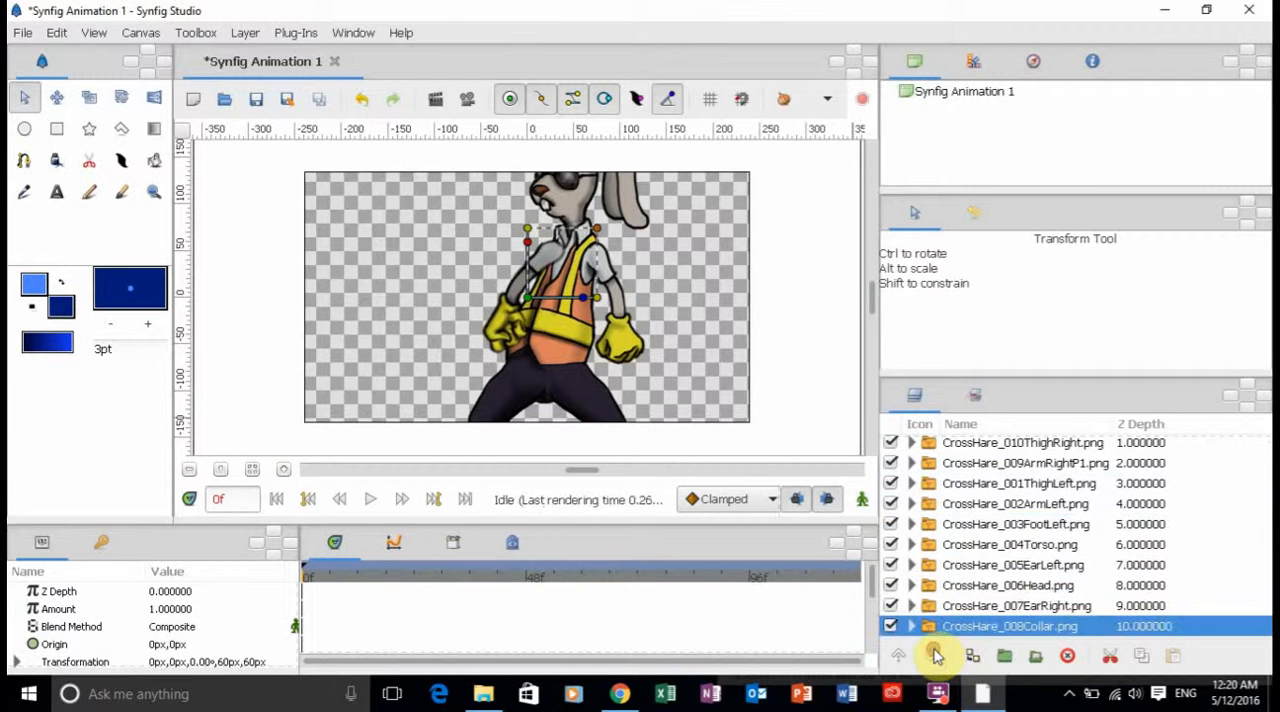
click(1005, 463)
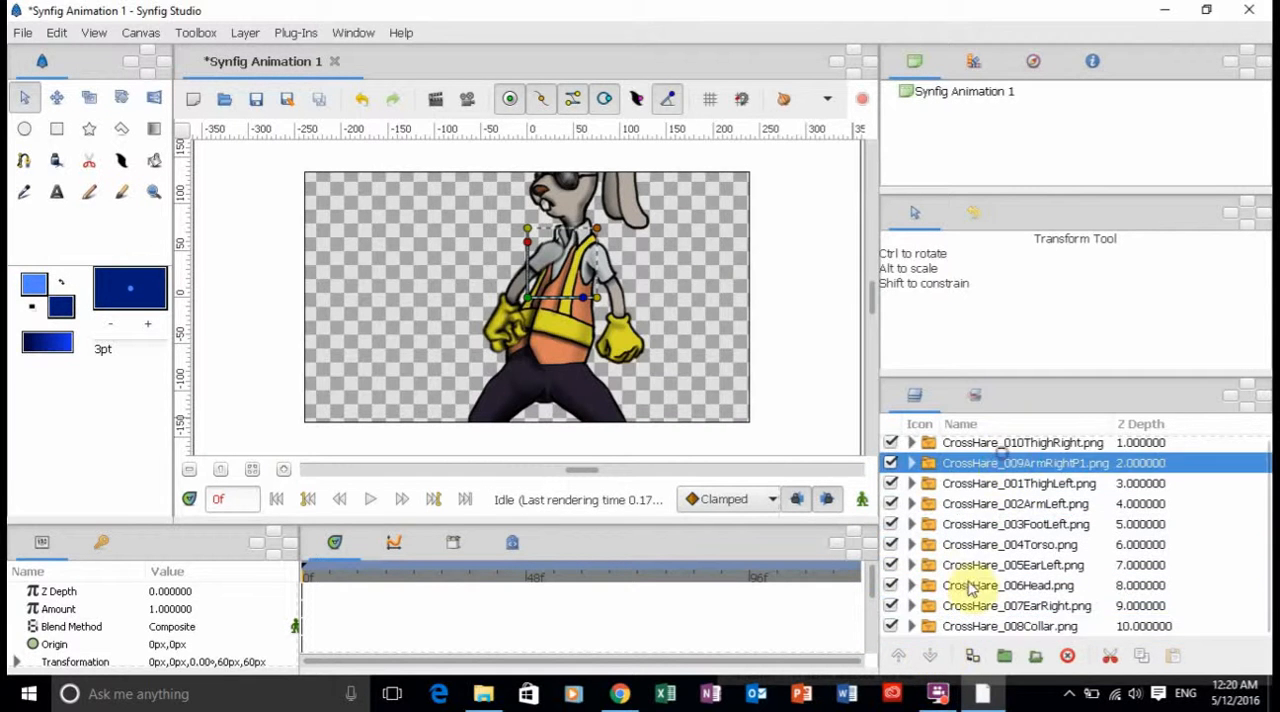
click(931, 655)
click(931, 655)
click(931, 655)
click(931, 655)
click(931, 655)
click(931, 655)
click(931, 655)
click(931, 655)
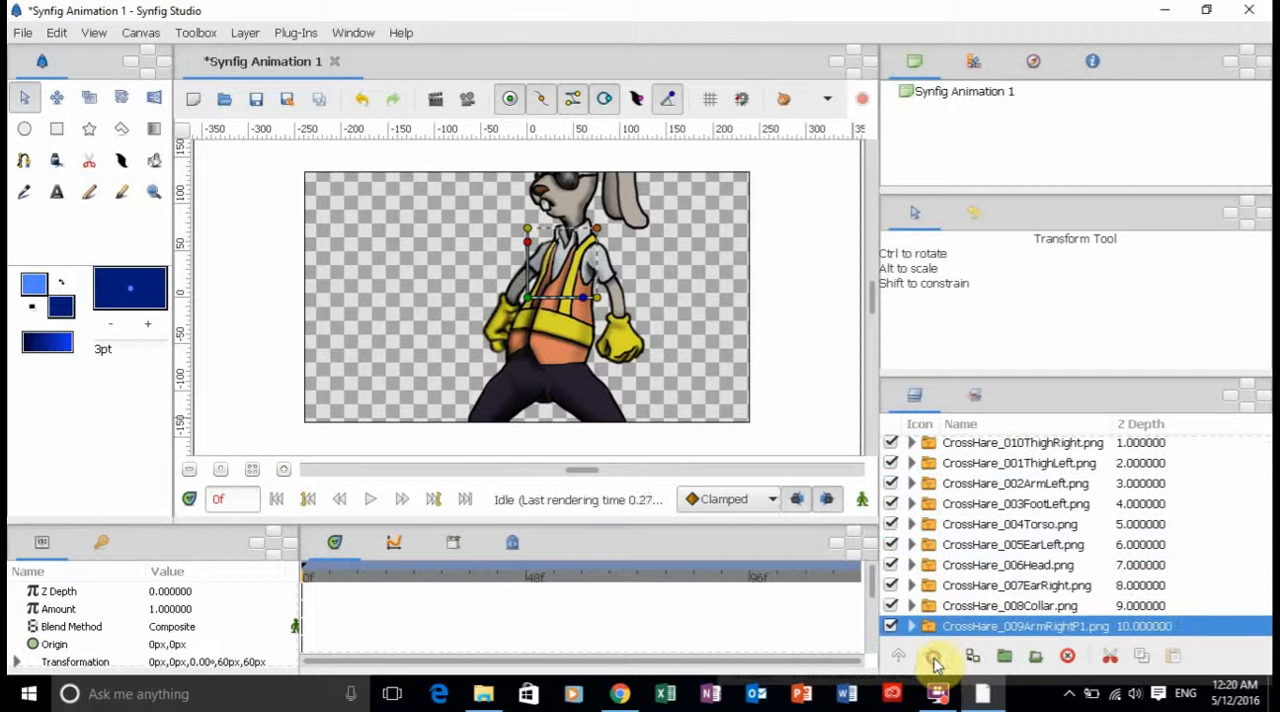
Lower the CrossHare_010ThighRight layer beneath CrossHare_009ArmRightP1 at the end of the layer stack.
click(990, 449)
click(931, 655)
click(931, 655)
click(931, 655)
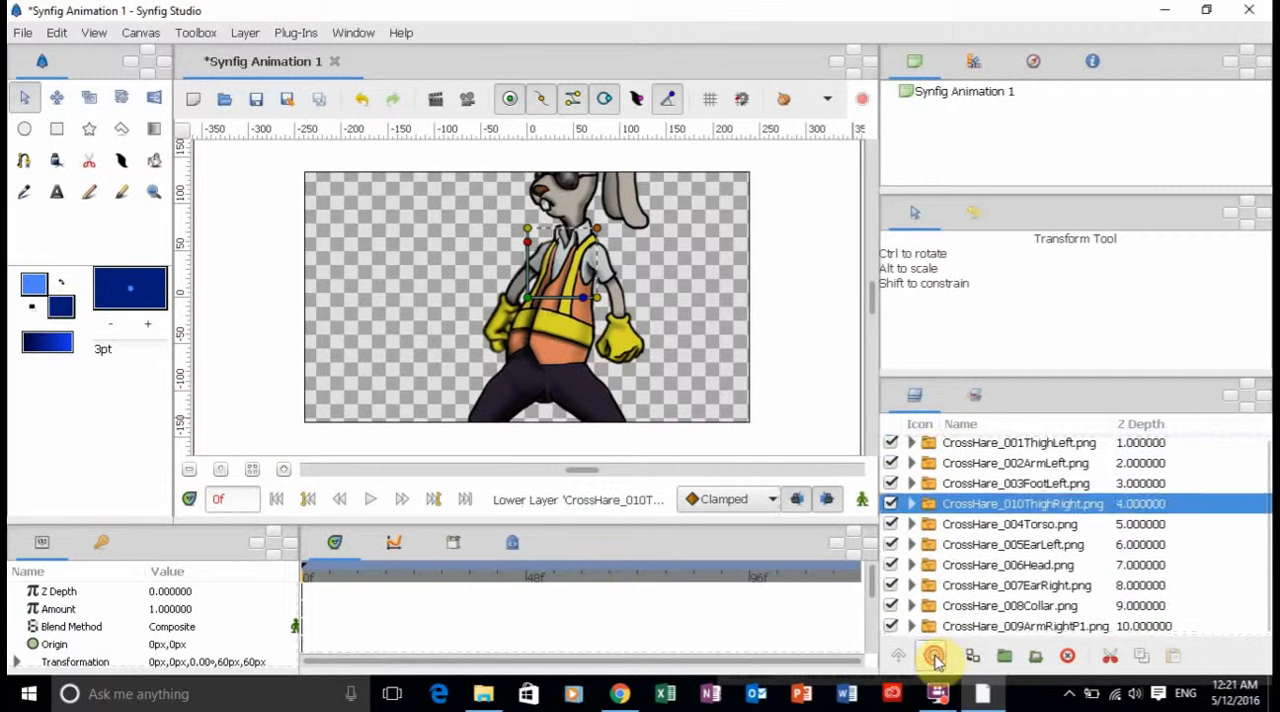
click(931, 655)
click(933, 656)
click(933, 656)
click(933, 656)
click(933, 656)
click(933, 656)
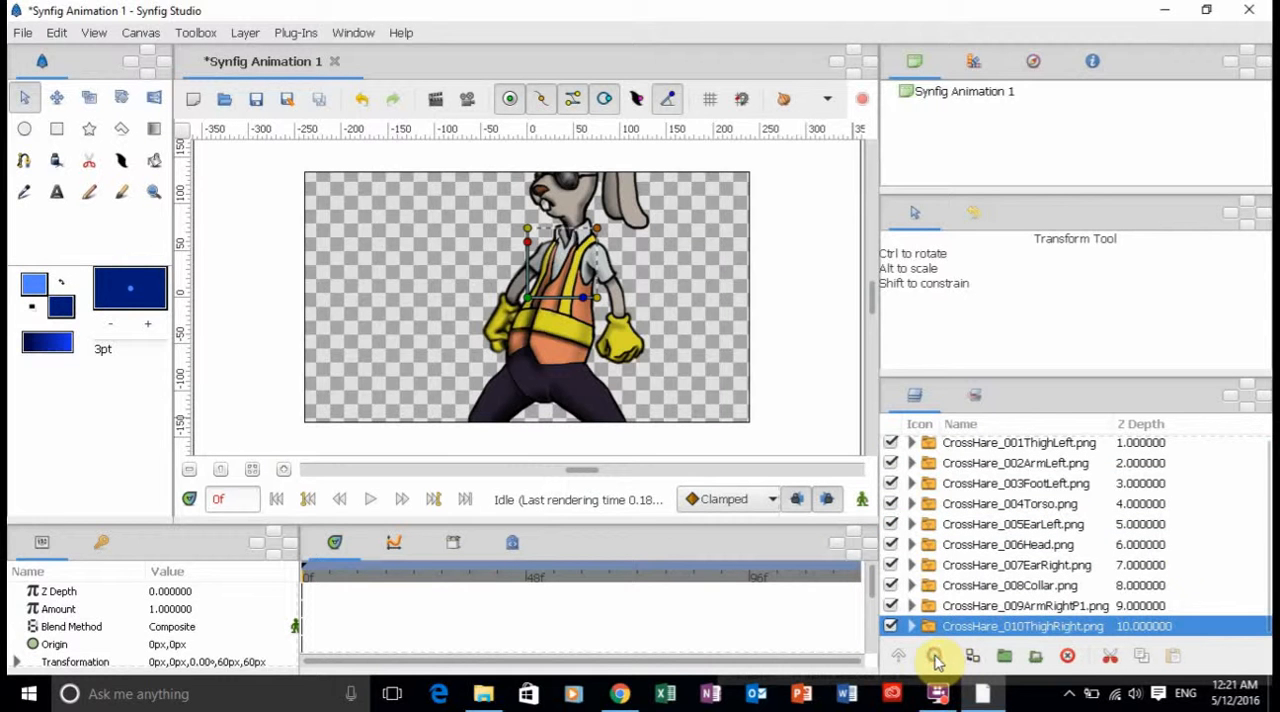
Lower the CrossHare_011FootRight layer from the start to the end of the layer stack.
scroll(1266, 520, up, 1)
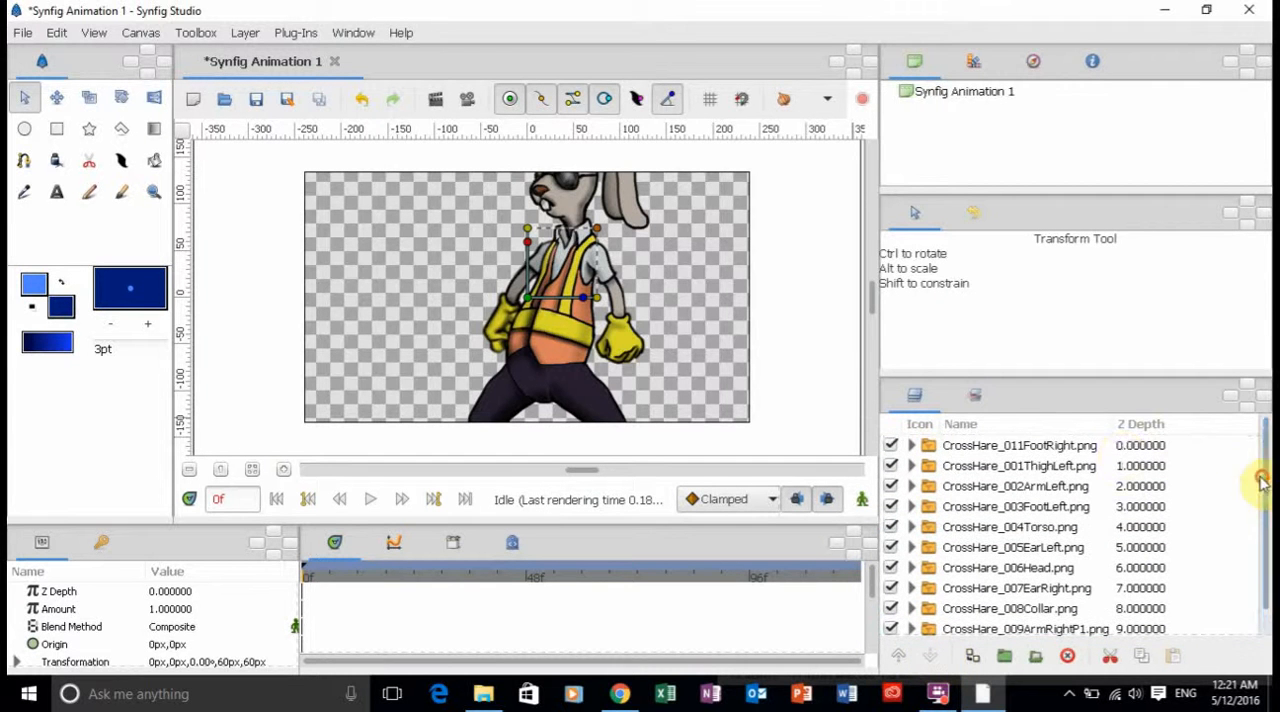
click(1108, 446)
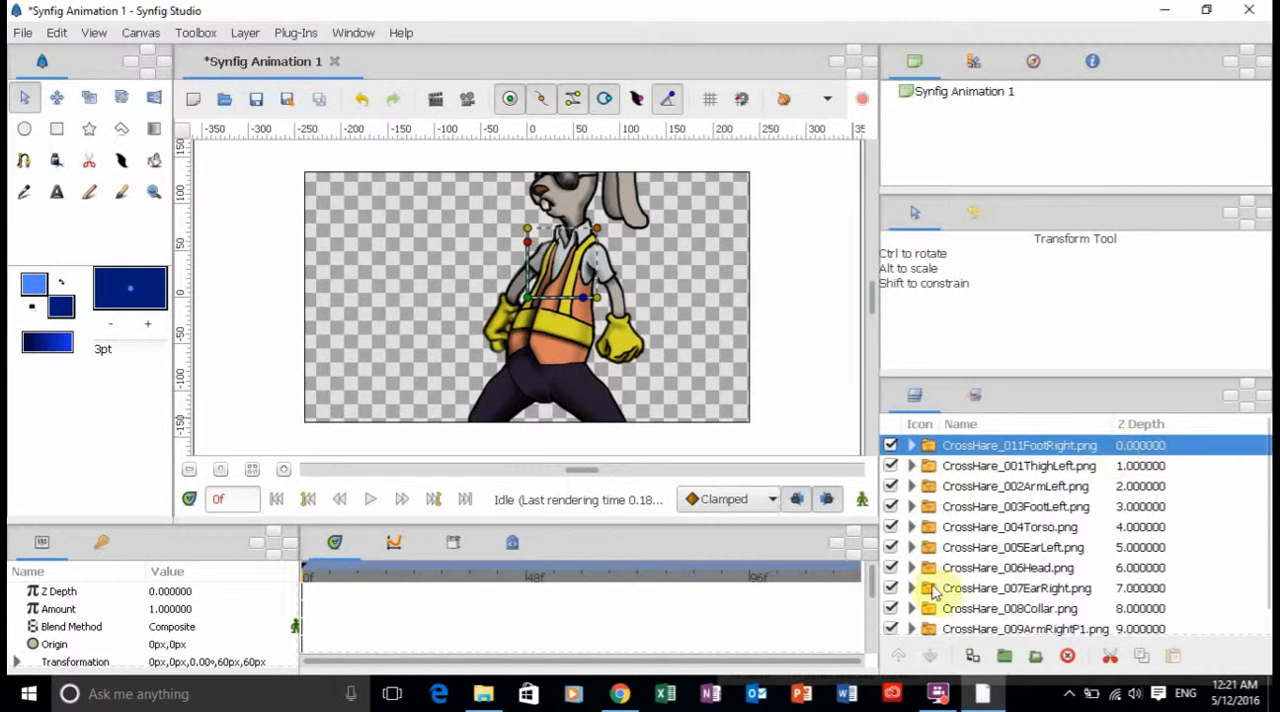
click(928, 655)
click(928, 655)
click(928, 655)
click(928, 655)
click(928, 655)
click(928, 655)
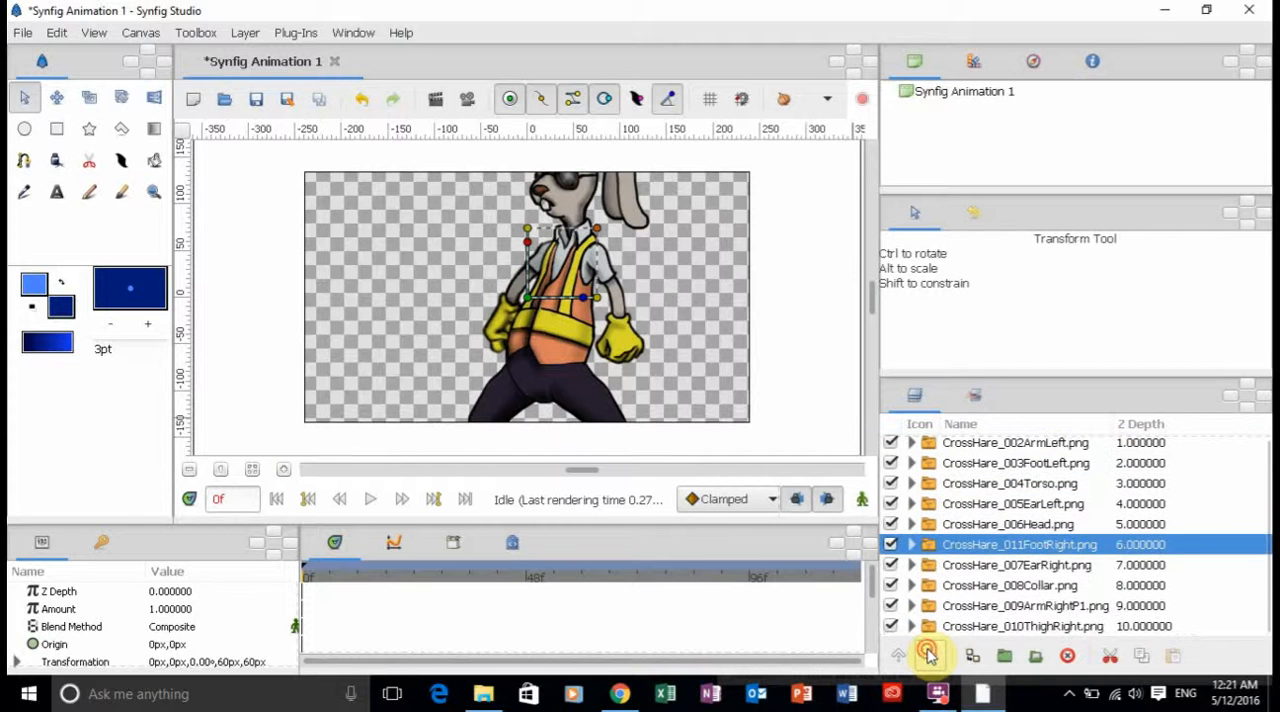
click(928, 655)
click(928, 655)
click(928, 655)
click(928, 655)
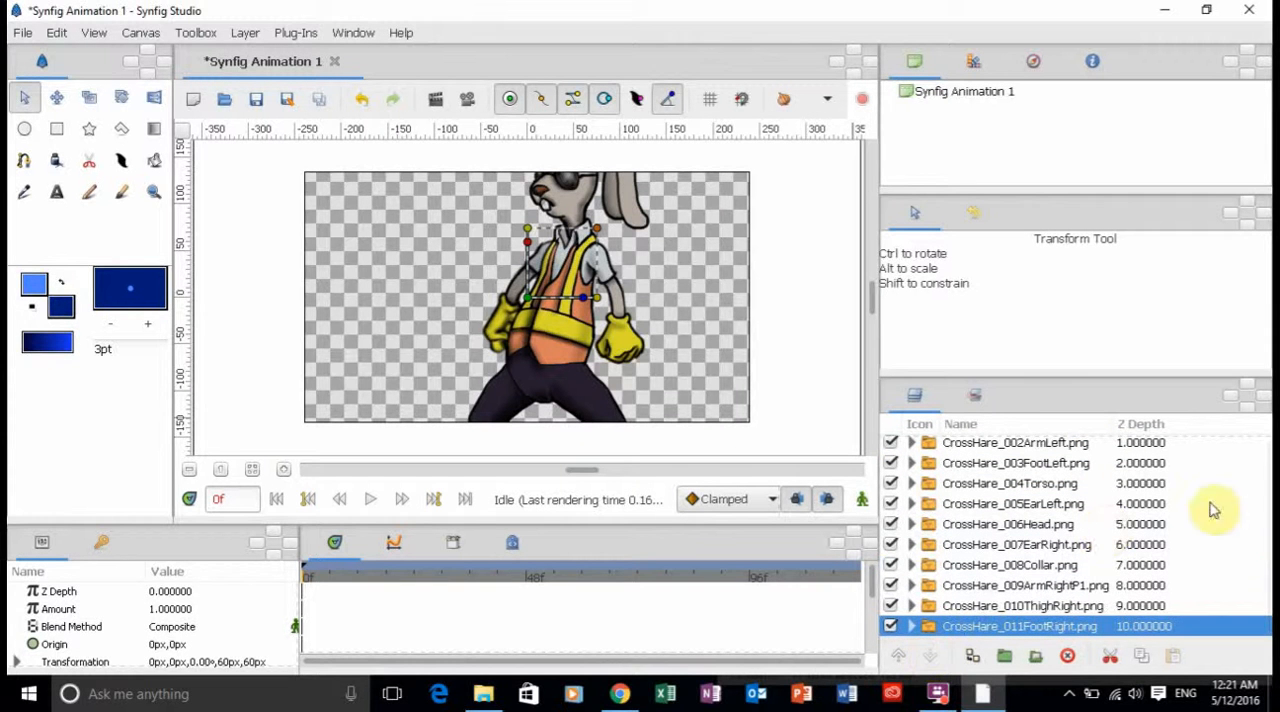
Check the reordered layers, select all of them from CrossHare_001ThighLeft to CrossHare_011FootRight and put them into one group.
drag(1266, 529, 1265, 452)
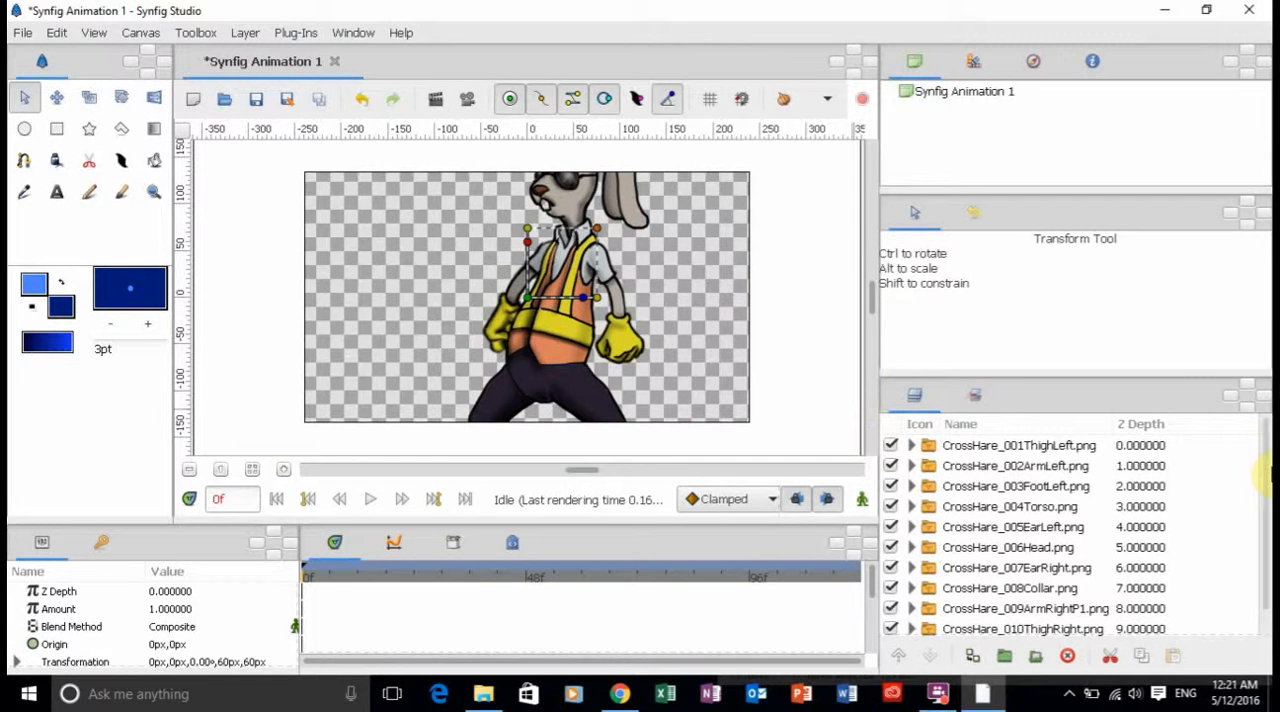
scroll(1265, 475, down, 1)
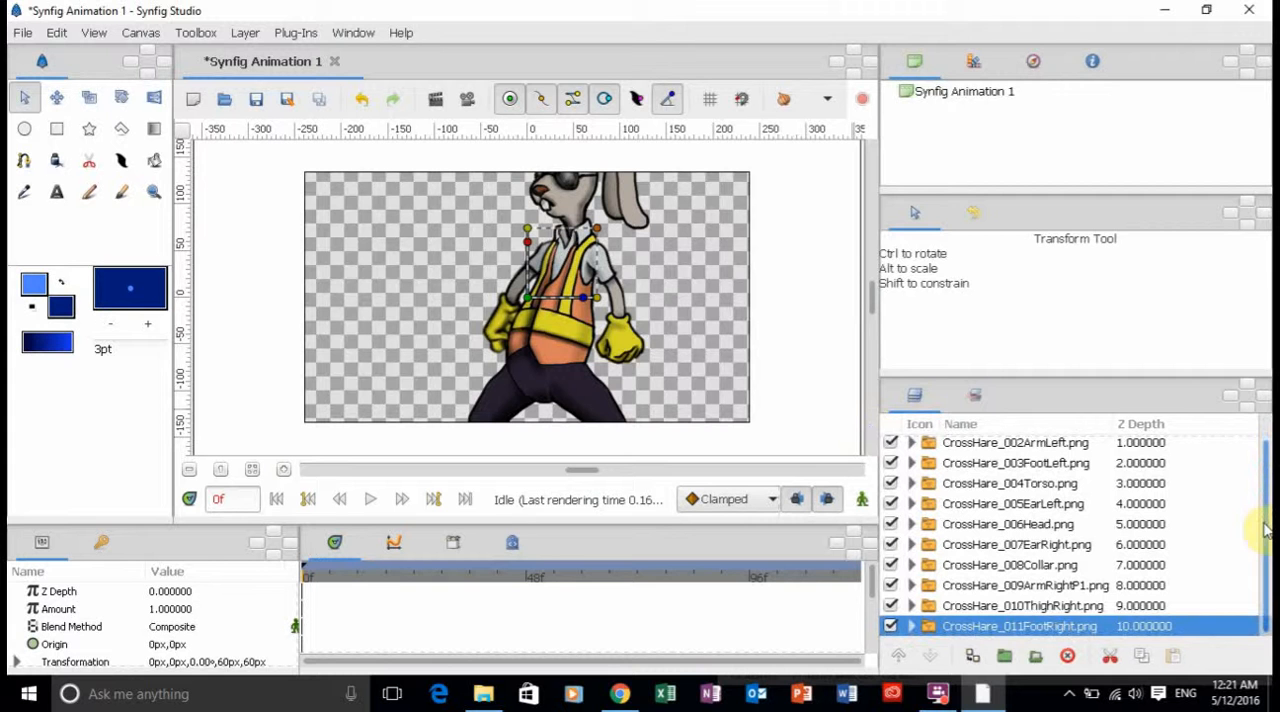
click(992, 607)
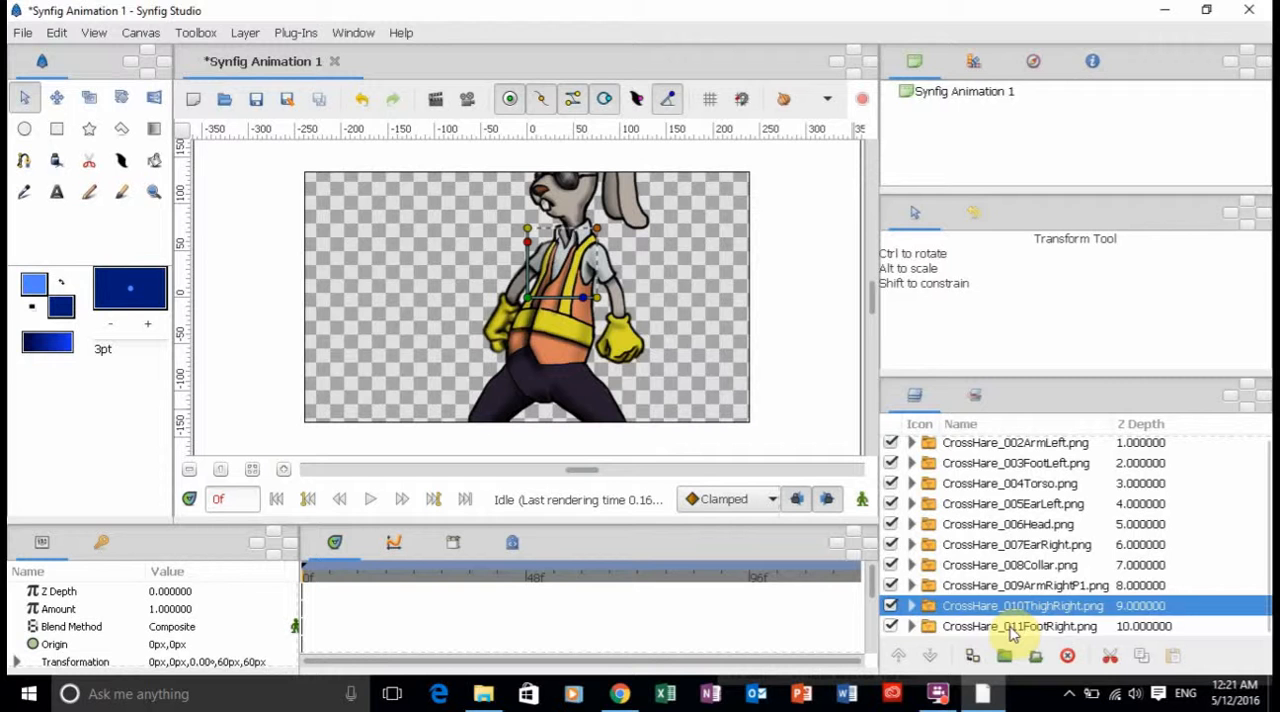
click(1010, 628)
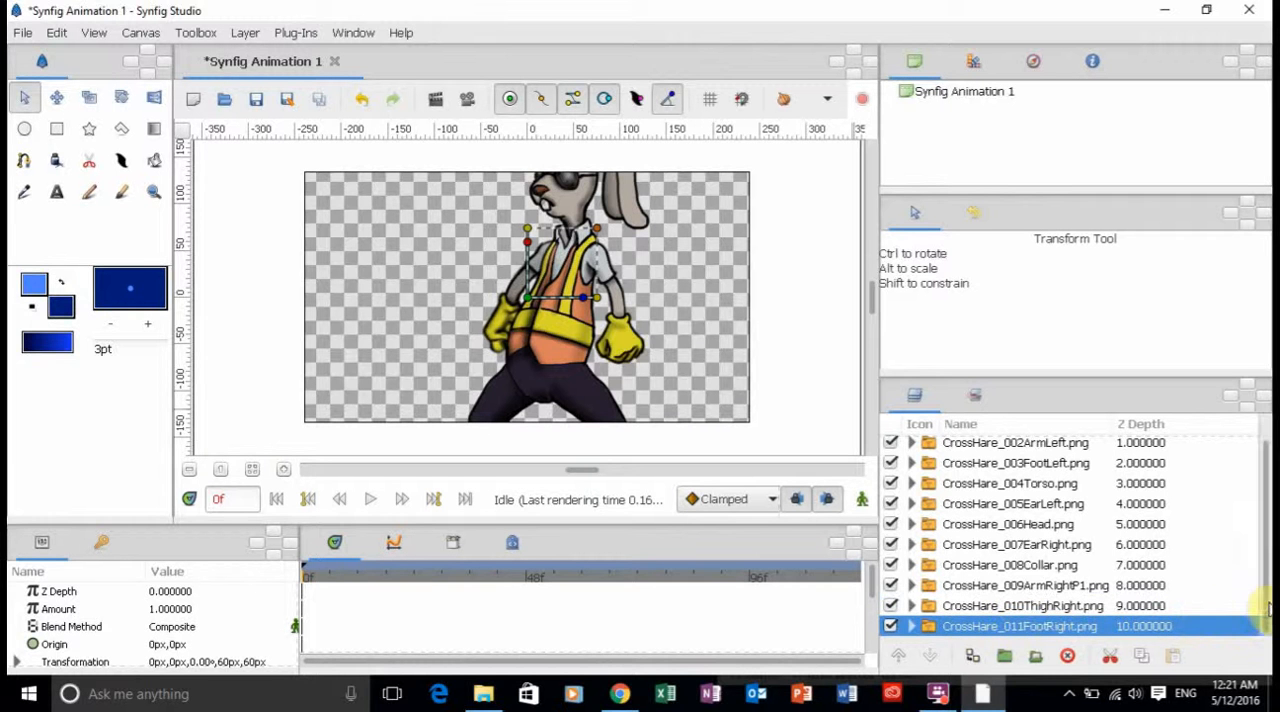
drag(1268, 608, 1260, 572)
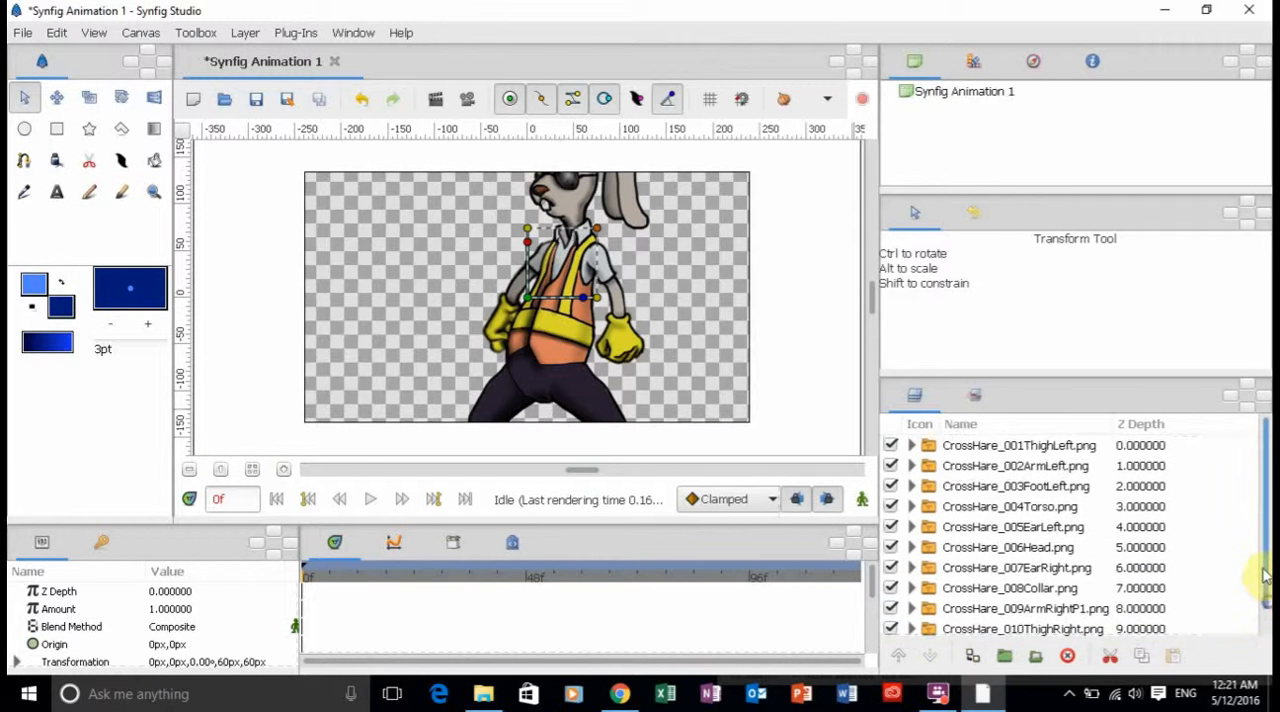
shift+click(1085, 447)
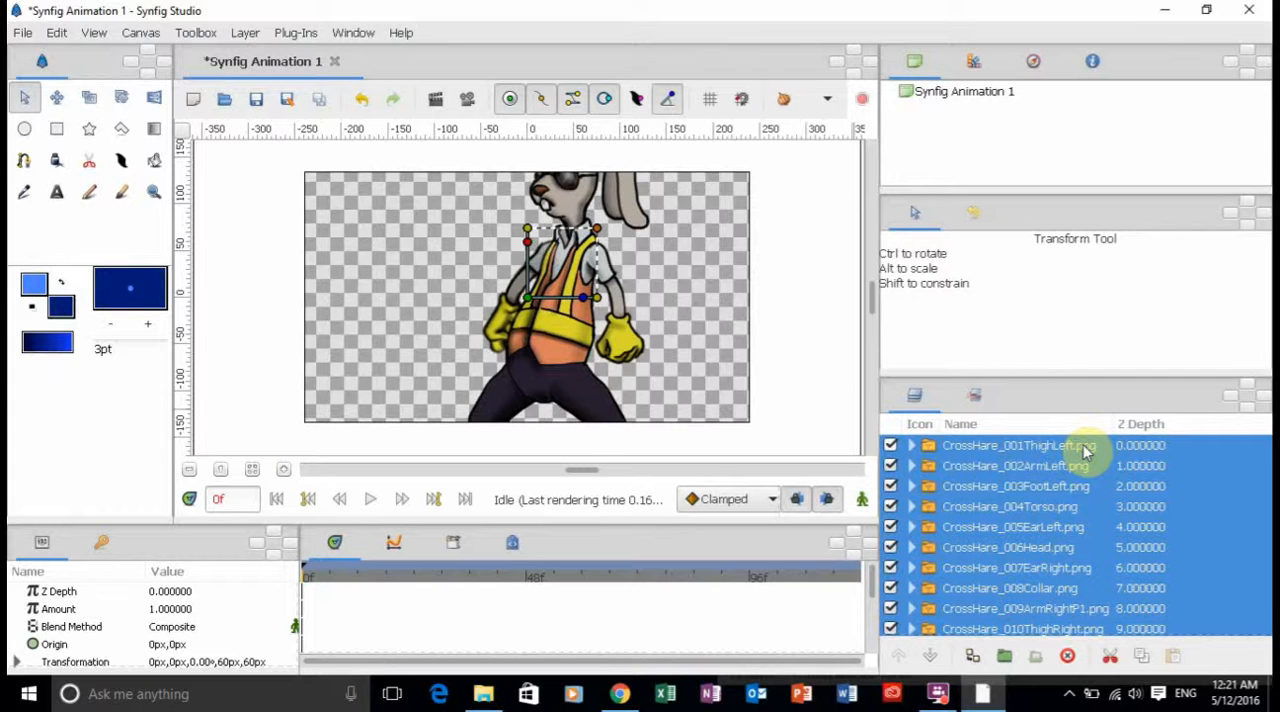
click(1005, 660)
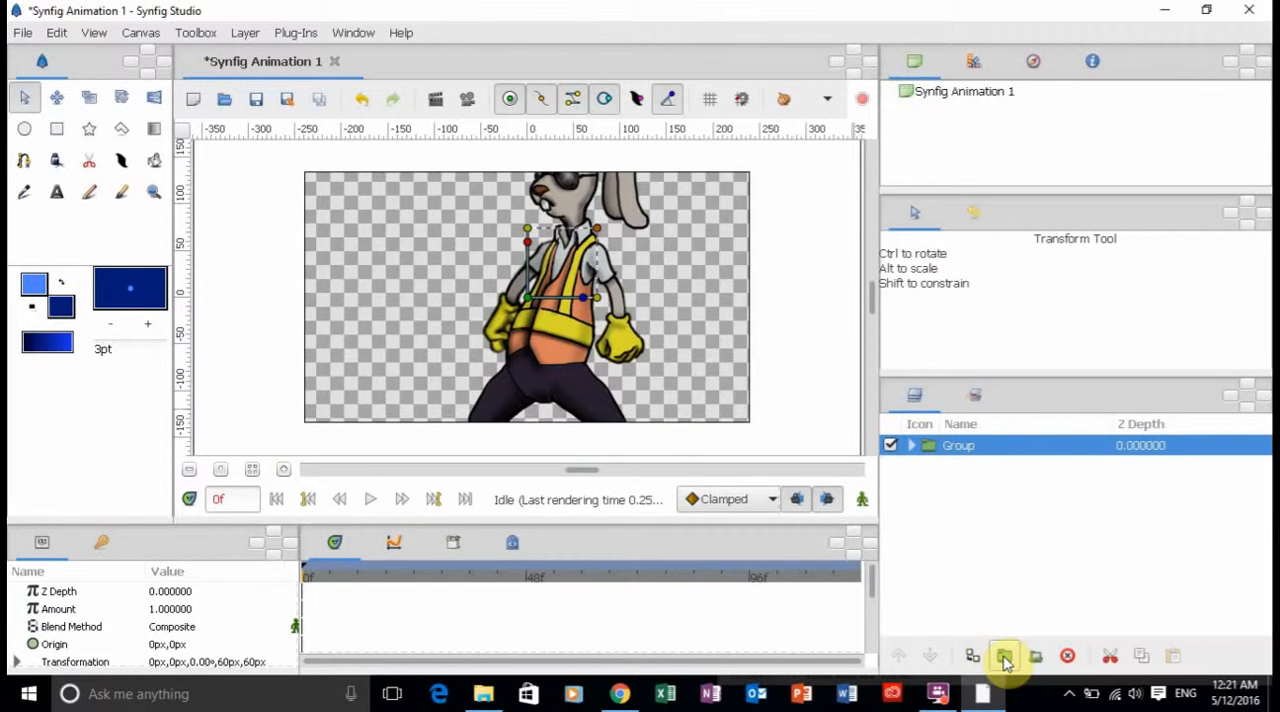
Expand the new group and move its CrossHare_001ThighLeft layer on the canvas to about -89 px, 29 px.
click(912, 447)
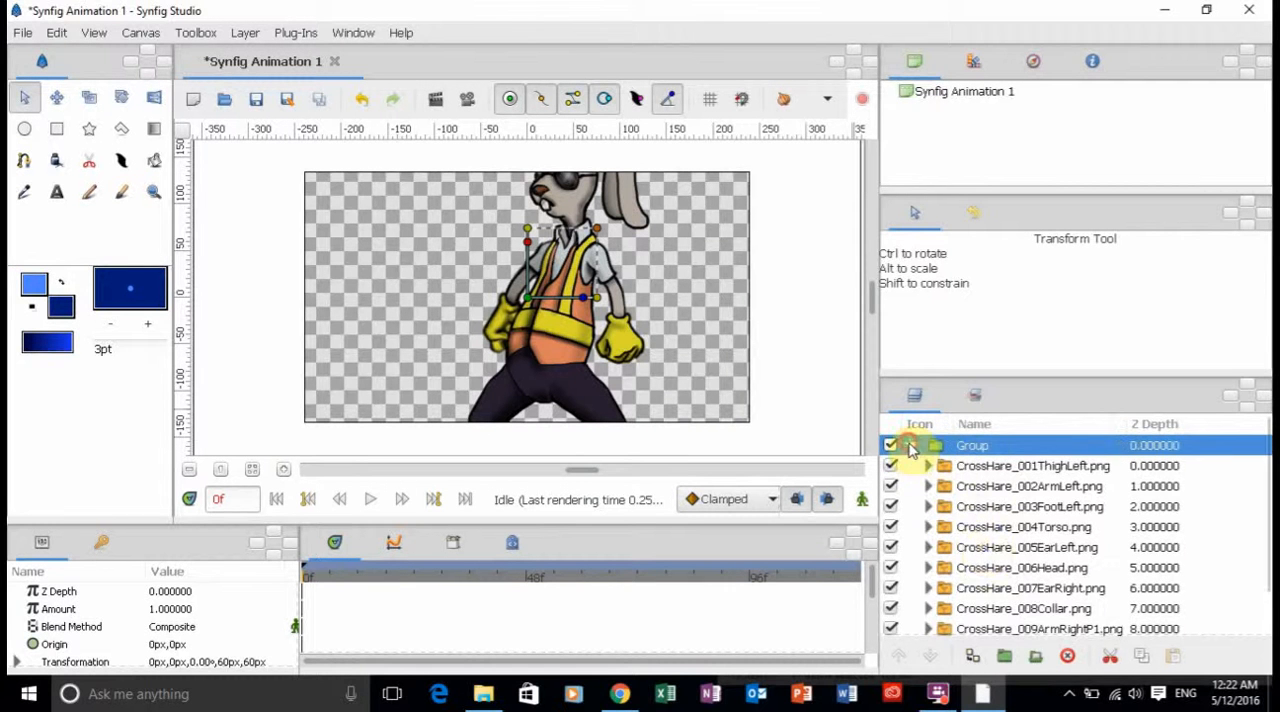
click(911, 447)
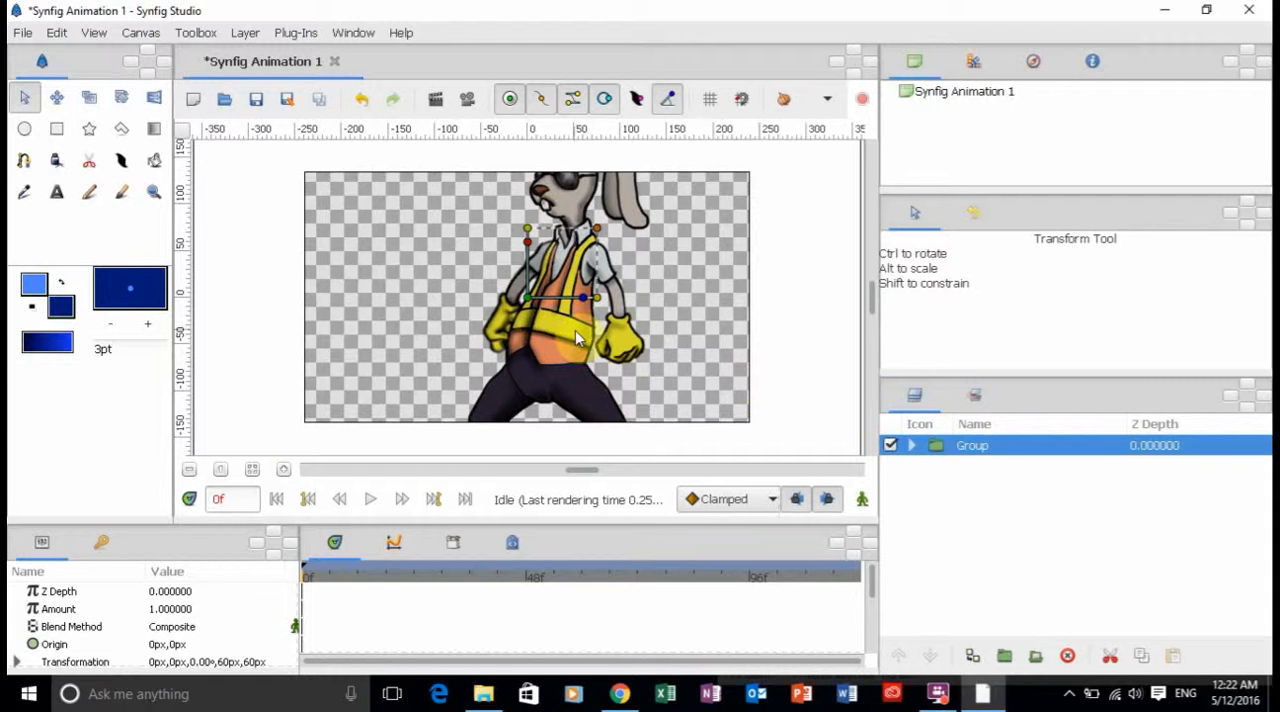
click(912, 446)
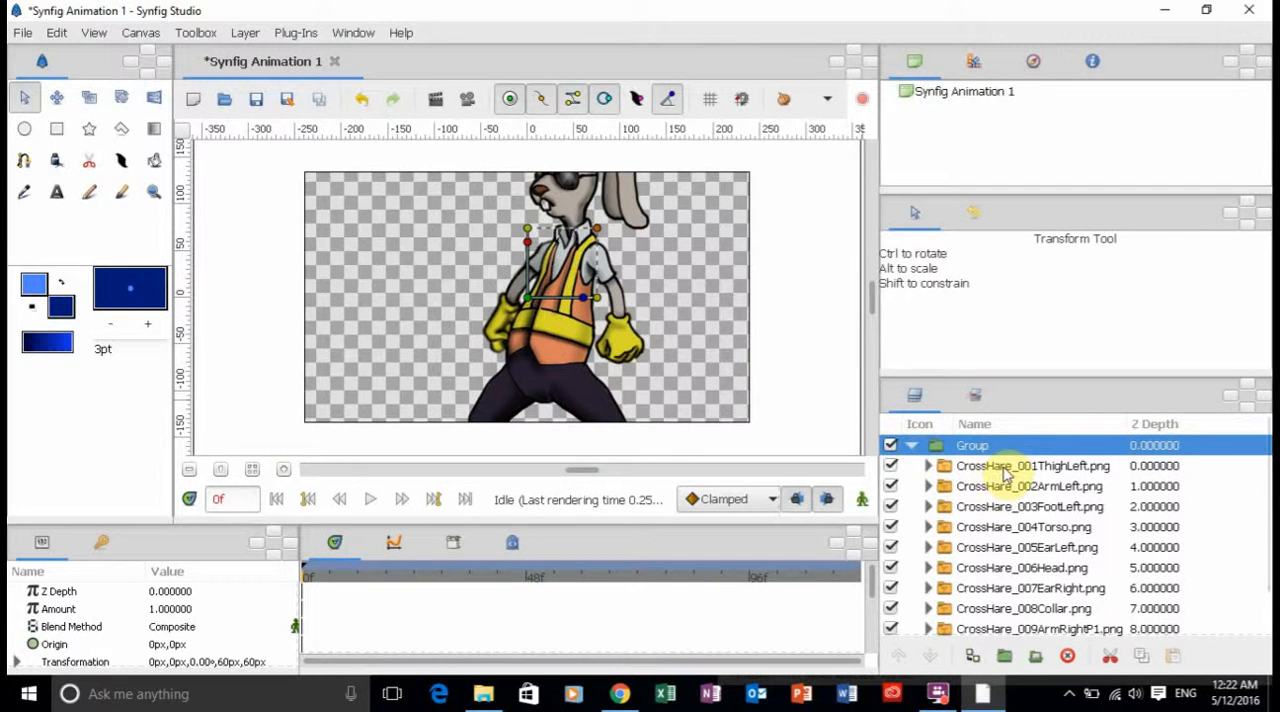
click(1005, 467)
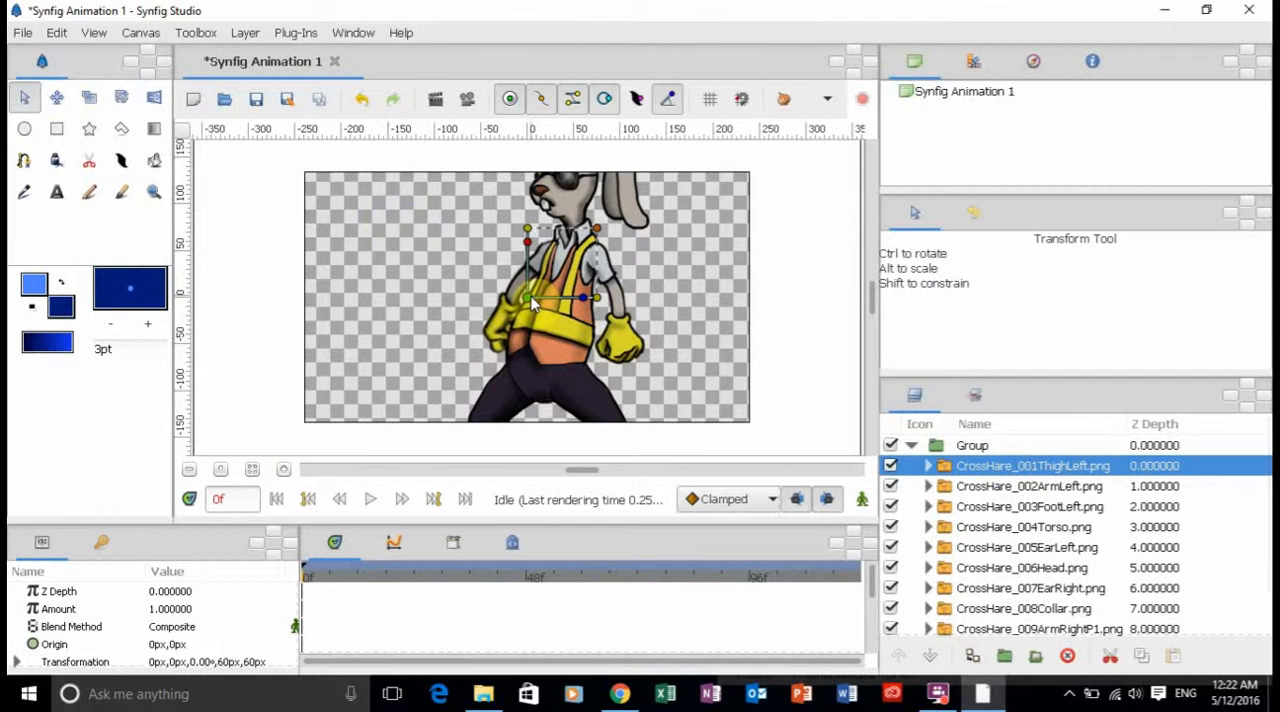
drag(533, 302, 446, 276)
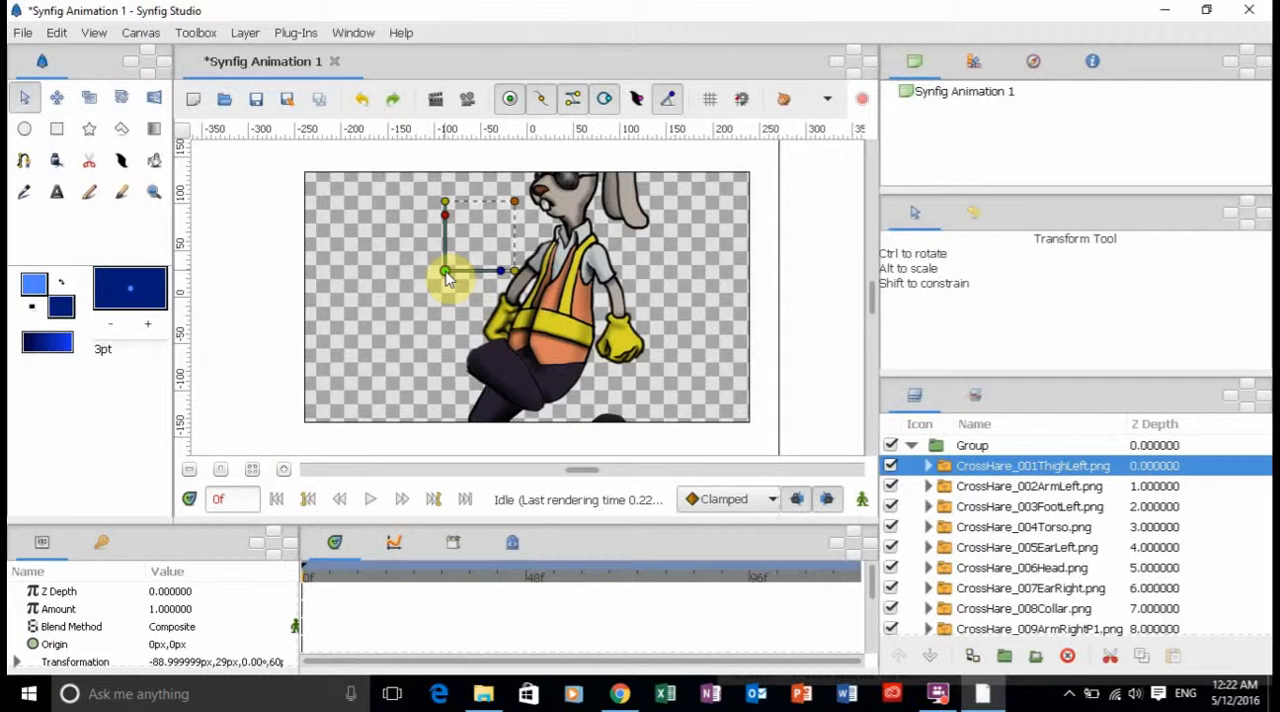
Undo the left thigh layer's last move, then collapse the group and select it as a whole.
key(ctrl+z)
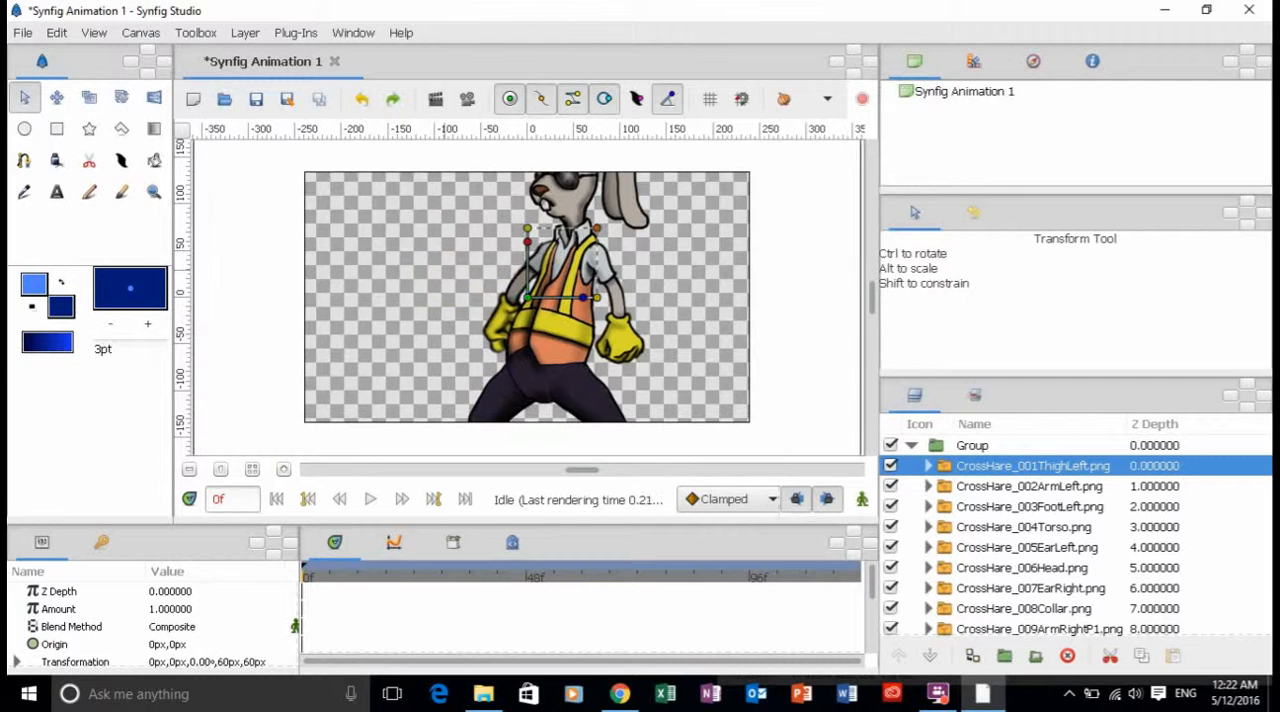
click(911, 447)
double_click(971, 446)
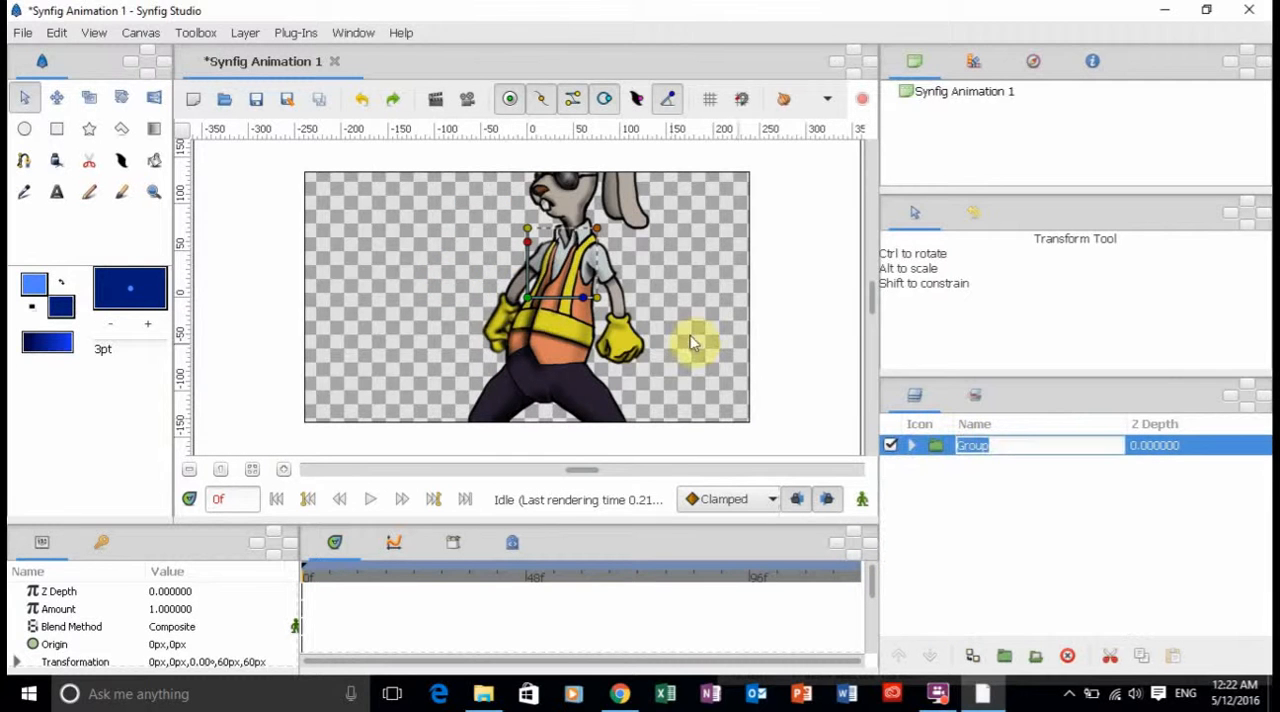
Move the group on the canvas to about 8 px, -4 px and scale it down to about 34.8 px.
mouse_move(516, 302)
mouse_down()
mouse_move(460, 314)
mouse_move(538, 300)
mouse_up()
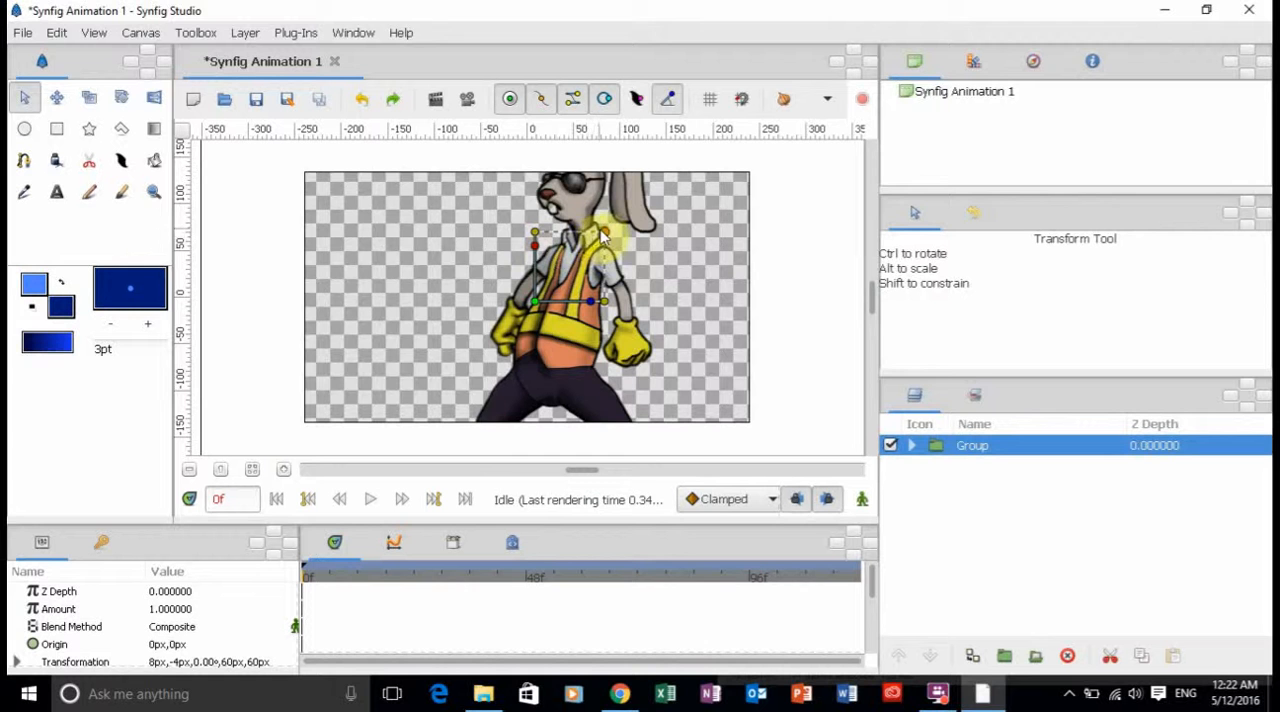
drag(570, 256, 570, 256)
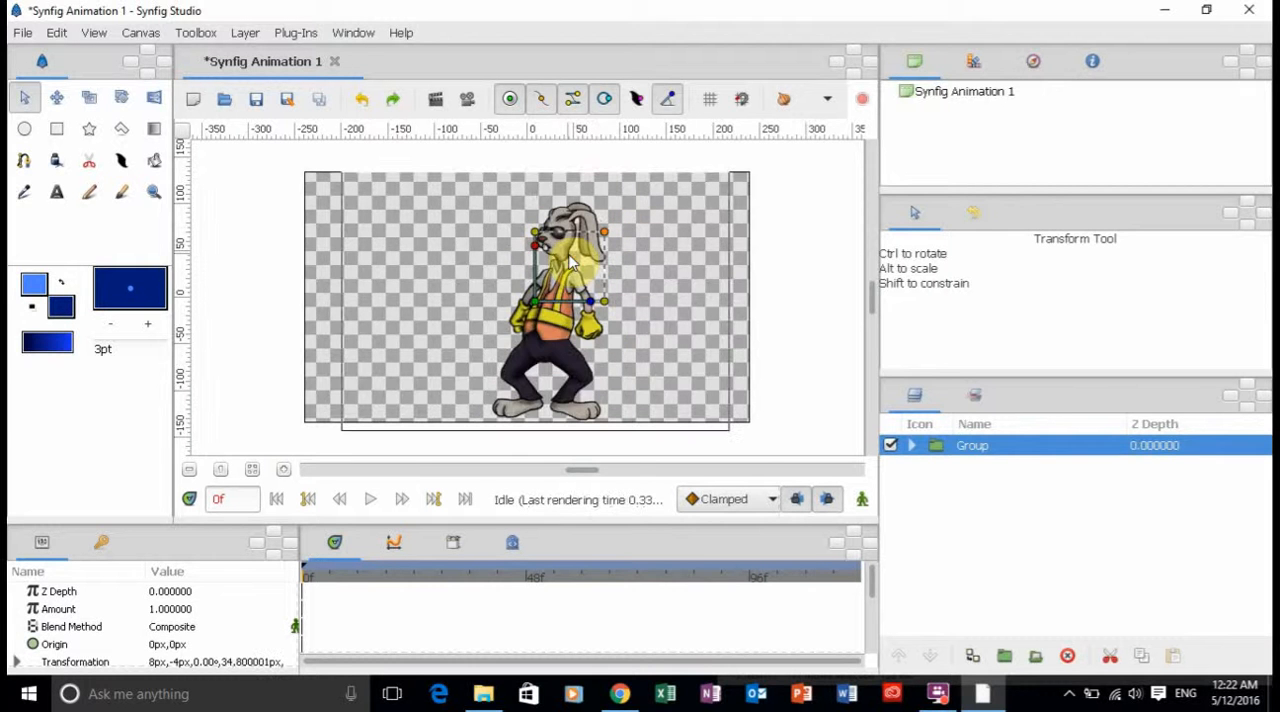
Try skewing the group and rotating it to about -63.8°, undoing each change.
mouse_move(537, 248)
mouse_down()
mouse_move(512, 246)
mouse_move(551, 257)
mouse_up()
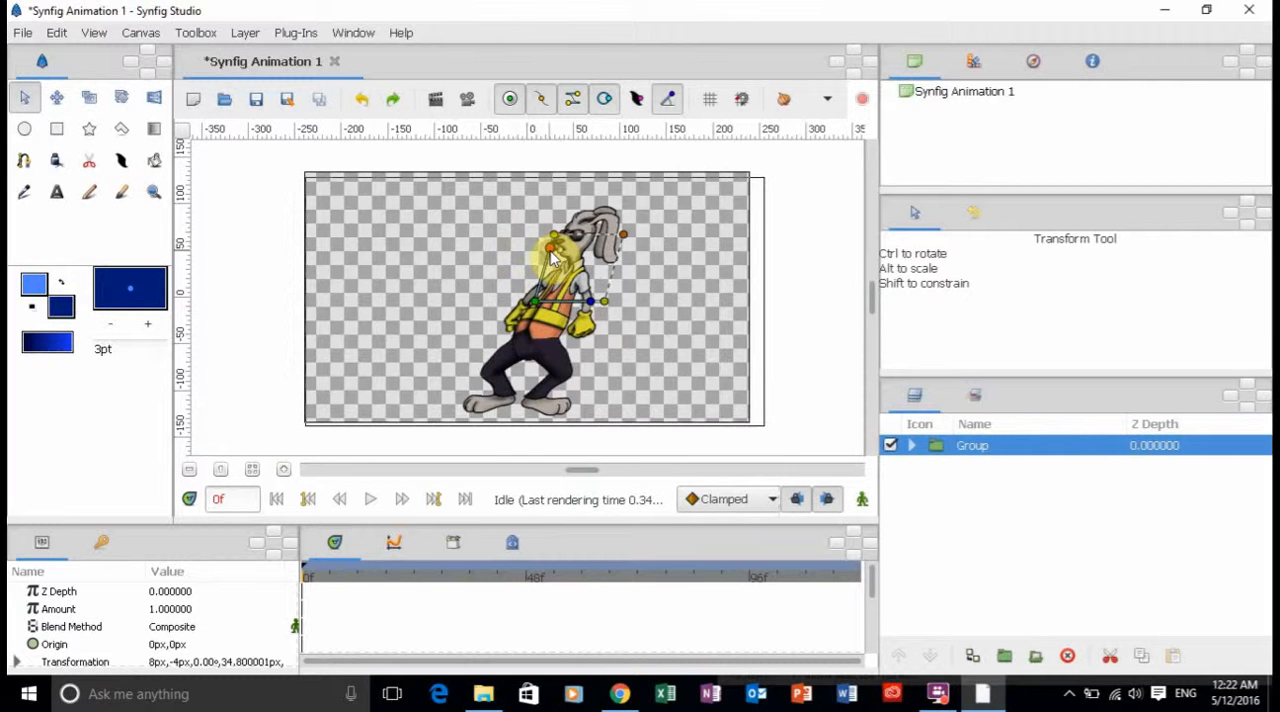
key(ctrl+z)
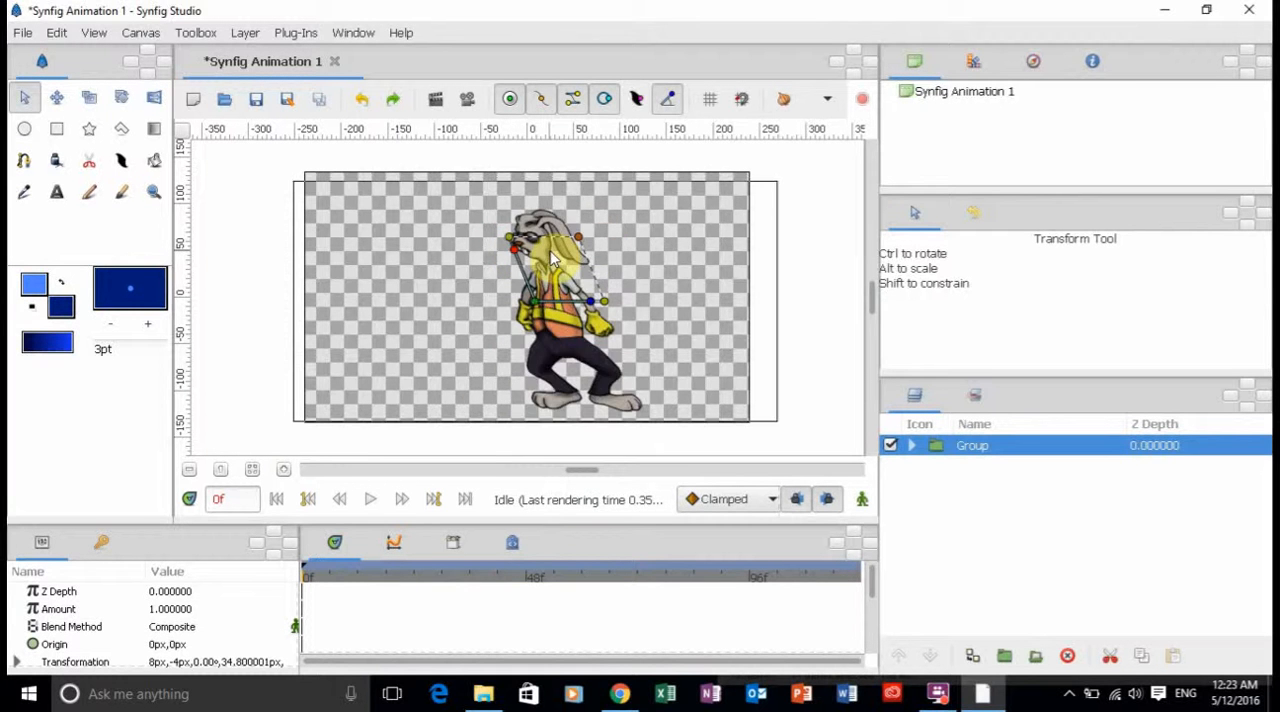
key(ctrl+z)
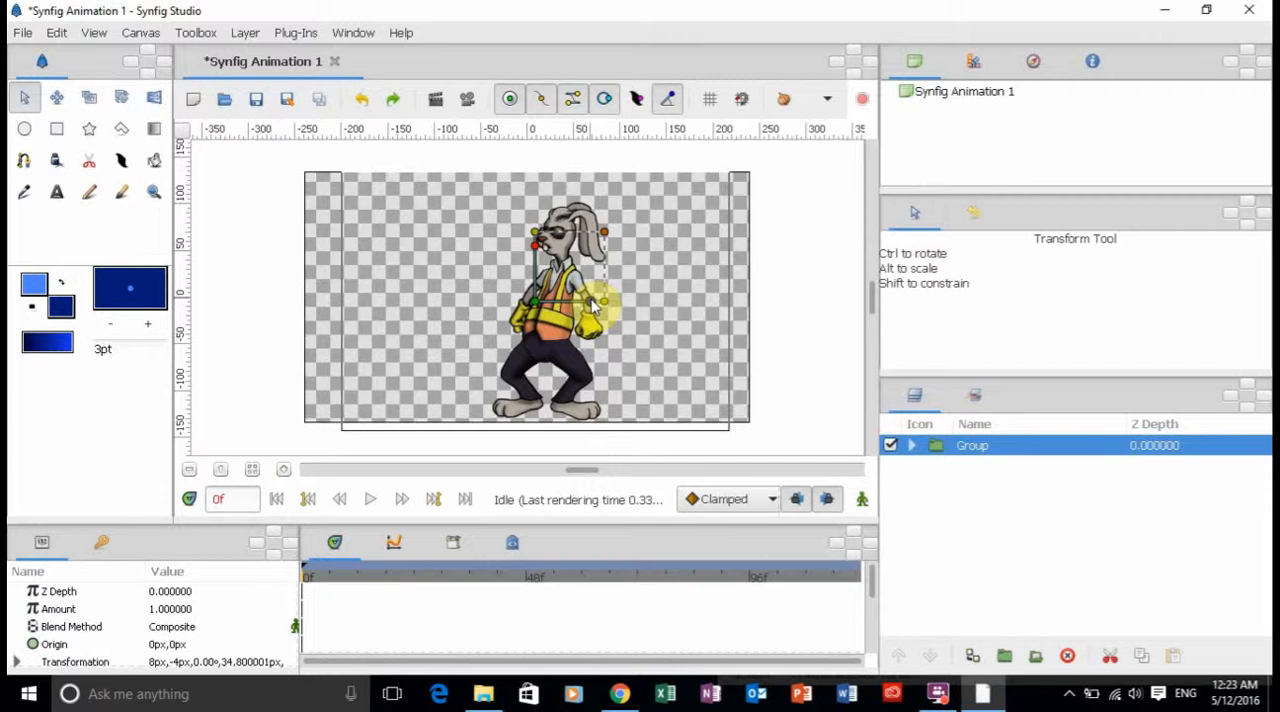
drag(592, 308, 566, 370)
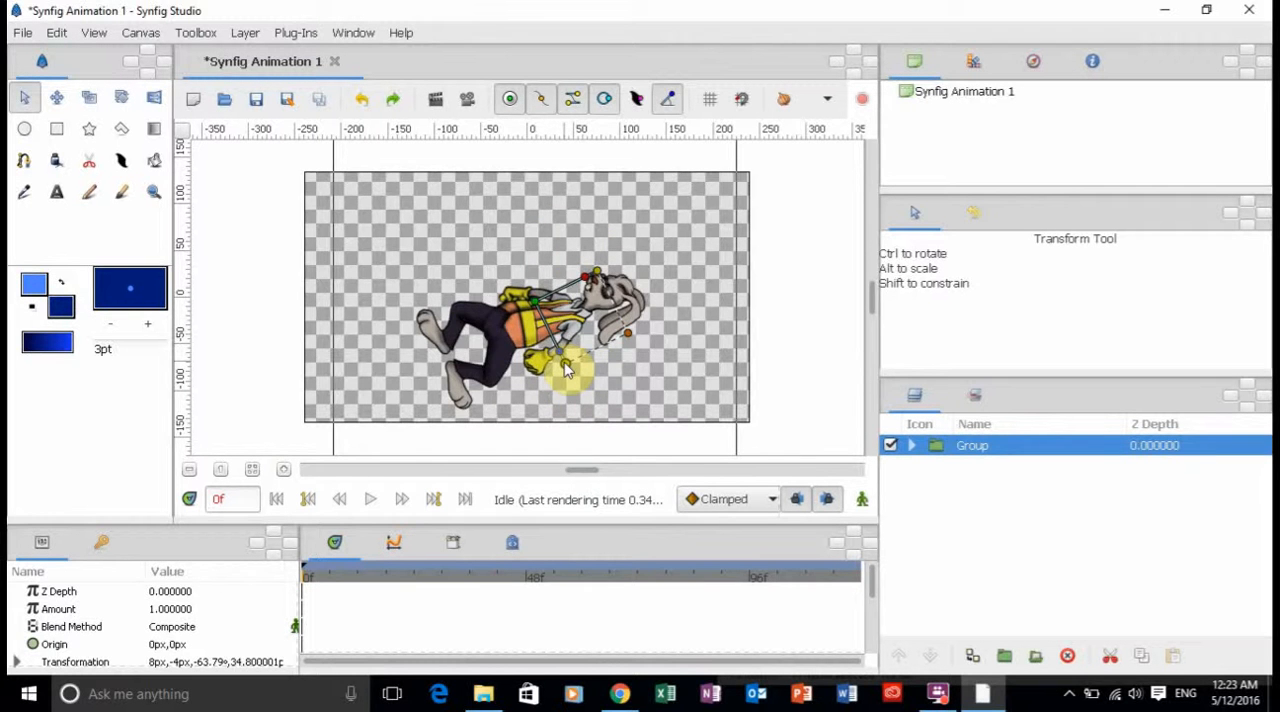
key(ctrl+z)
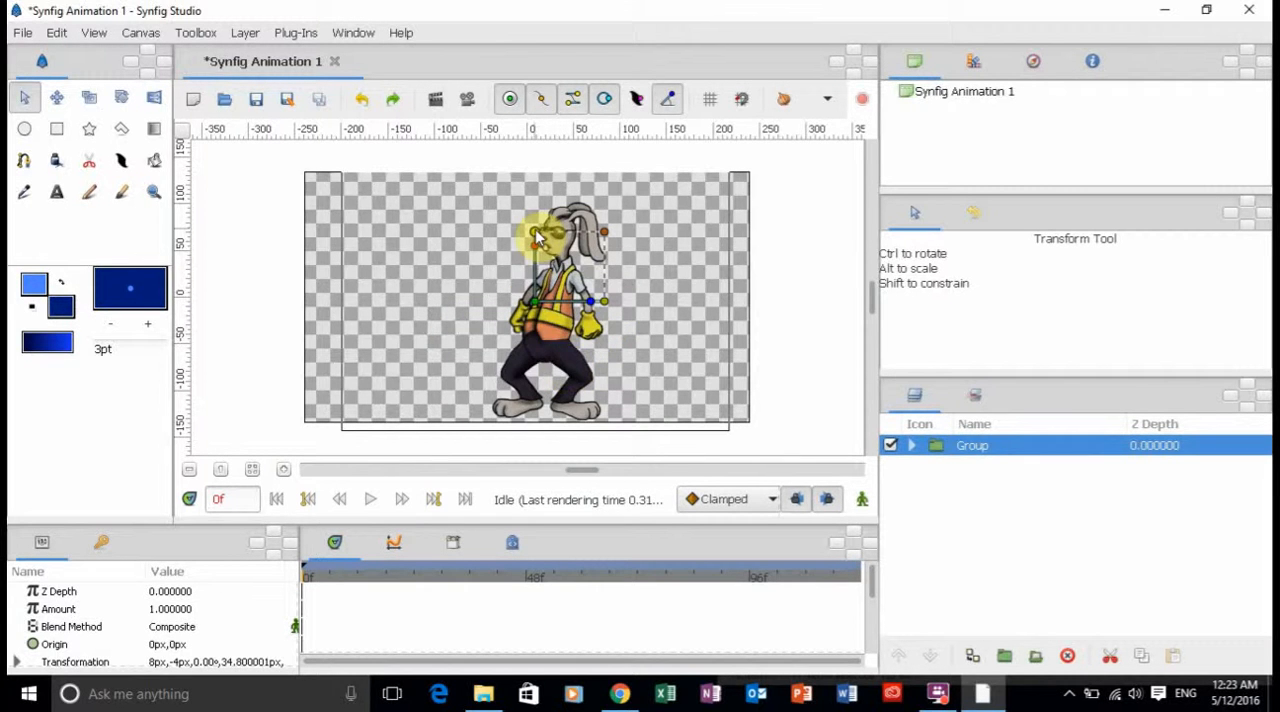
Try stretching the group vertically and widening it to about 52.4 px, then undo both changes.
drag(537, 235, 534, 200)
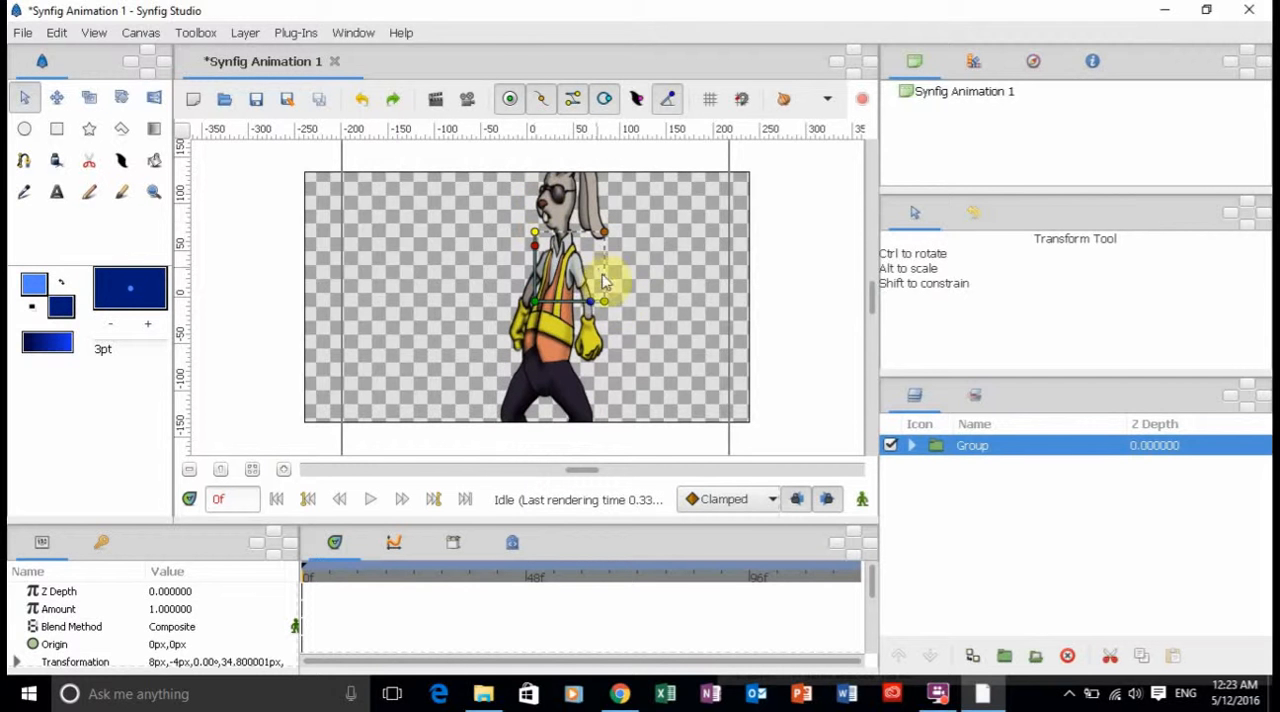
drag(609, 303, 642, 308)
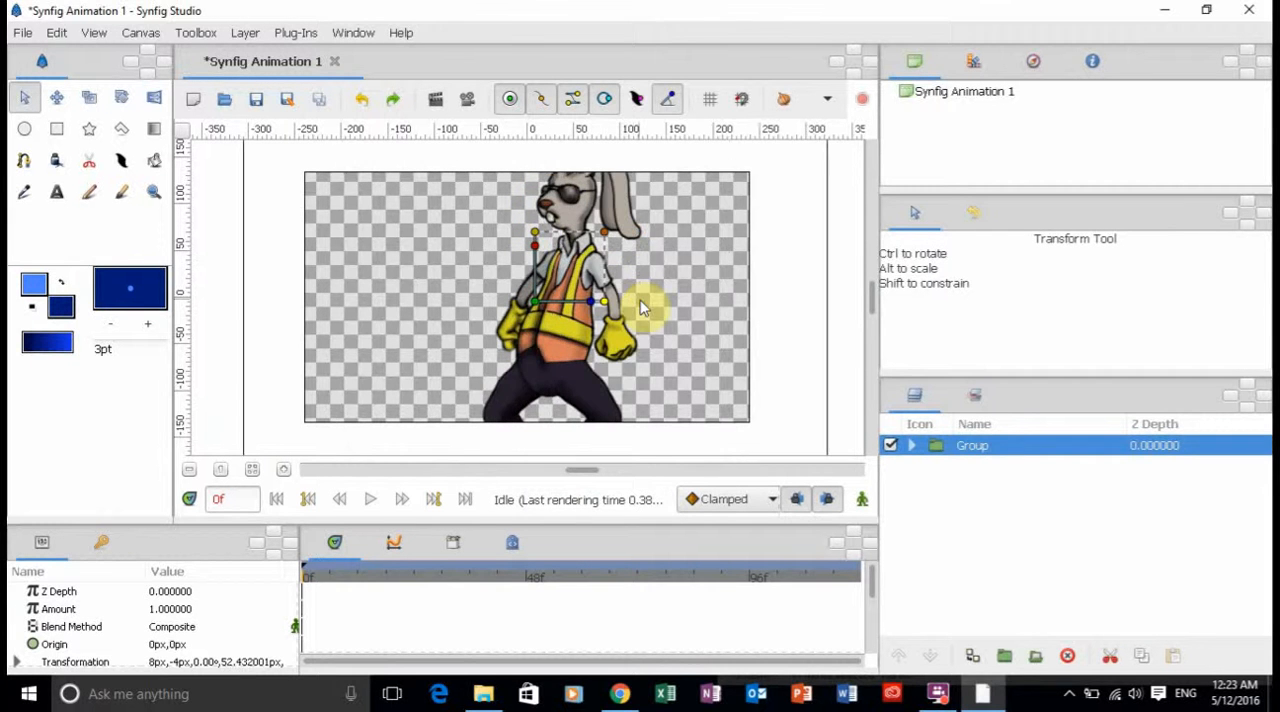
key(ctrl+z)
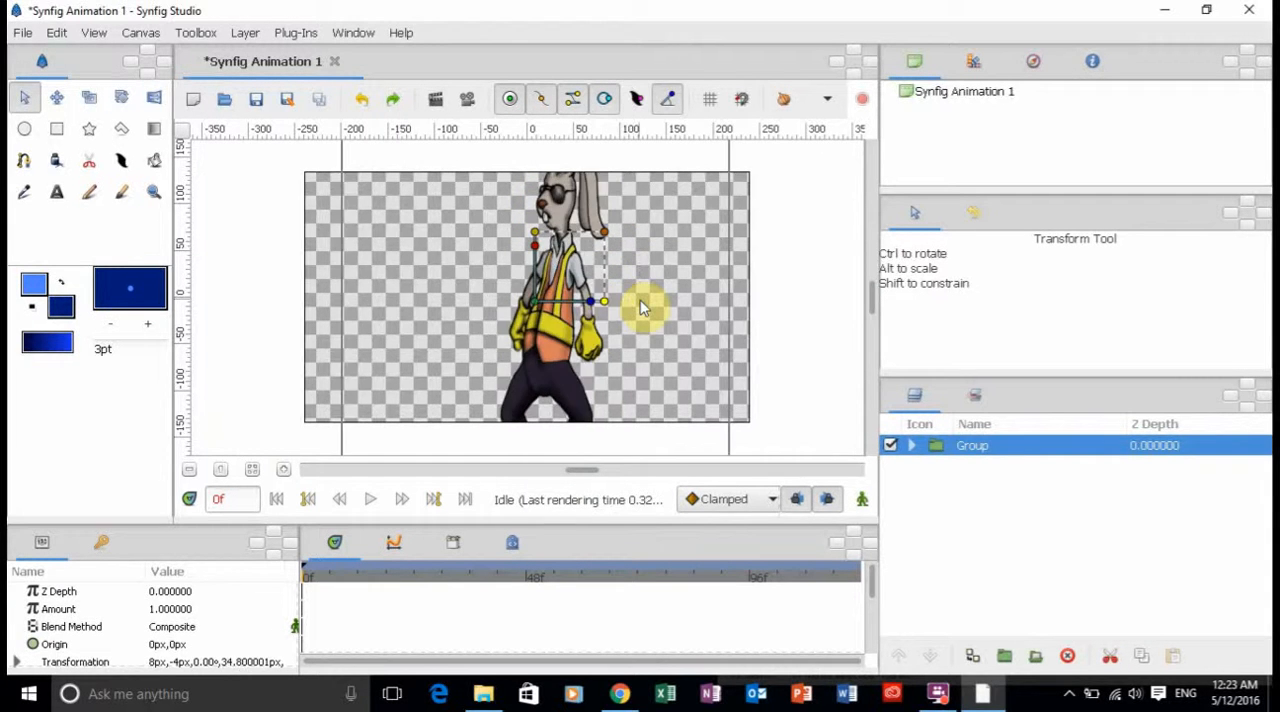
key(ctrl+z)
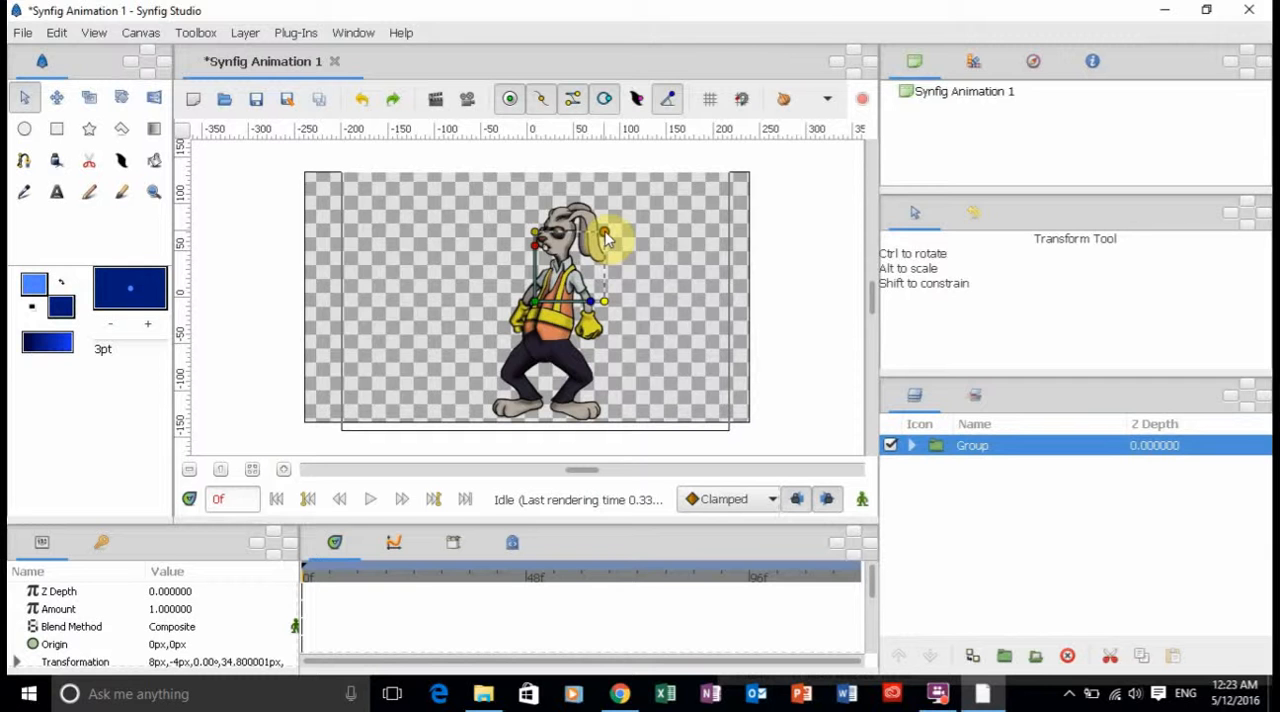
Scale the group down proportionally to about 29 px and deselect it.
drag(604, 233, 595, 252)
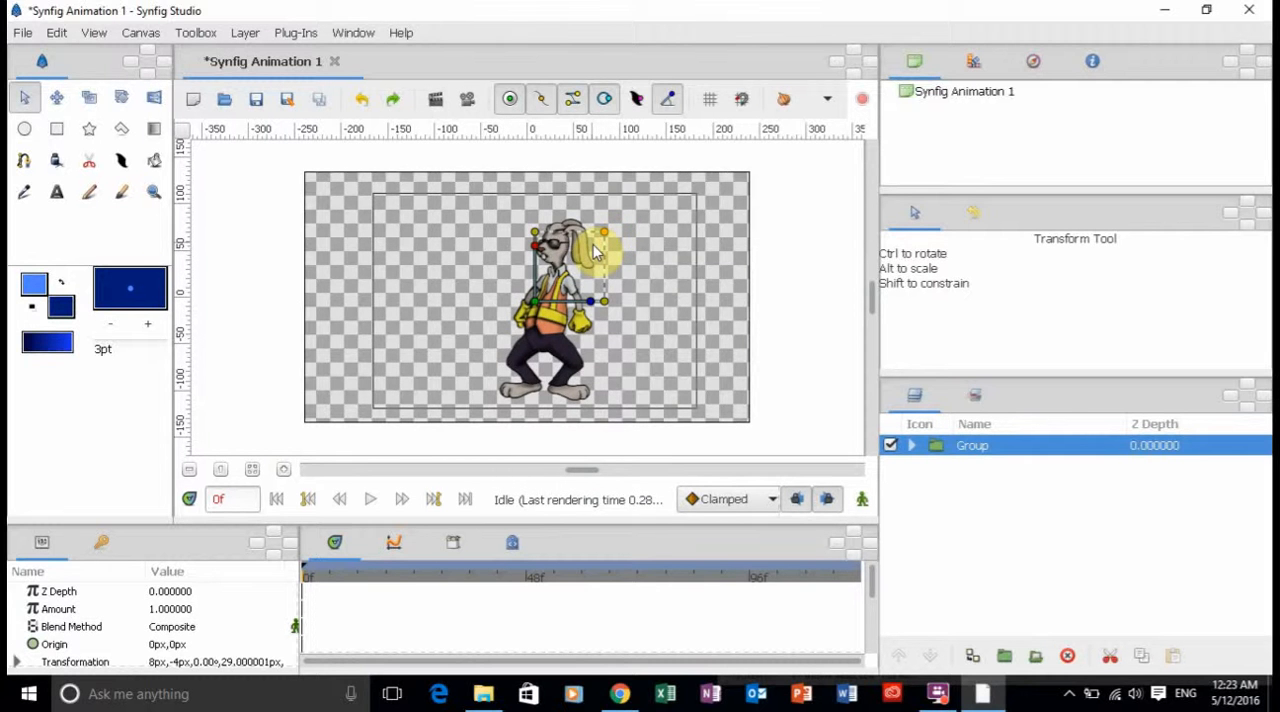
click(724, 280)
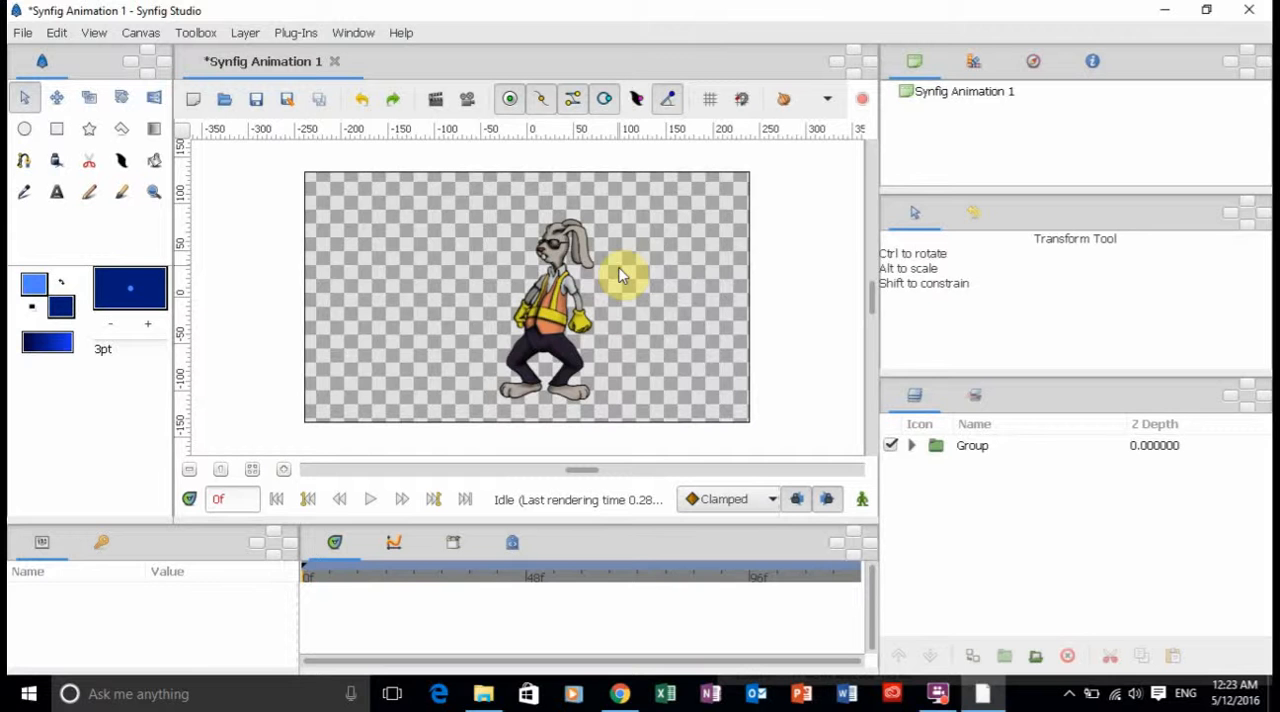
Select the torso image on the canvas, then switch the selection back to the whole group and collapse it.
click(556, 306)
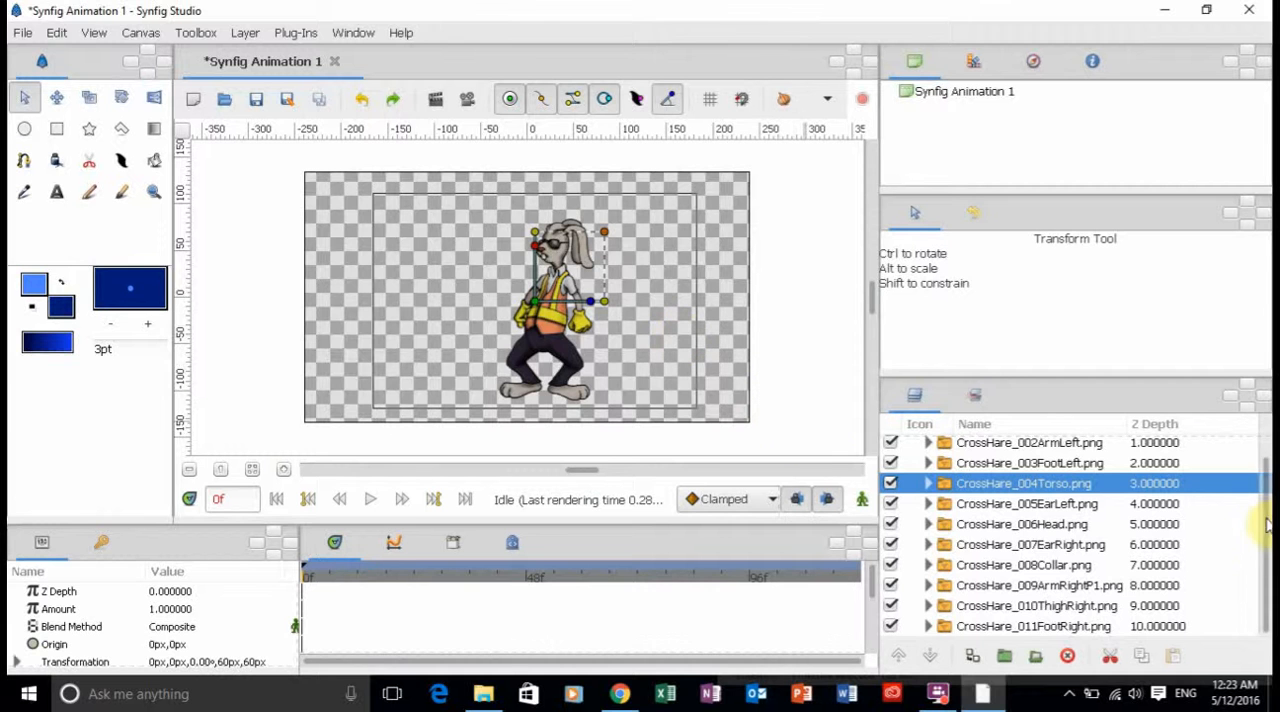
scroll(1266, 458, up, 2)
click(1037, 445)
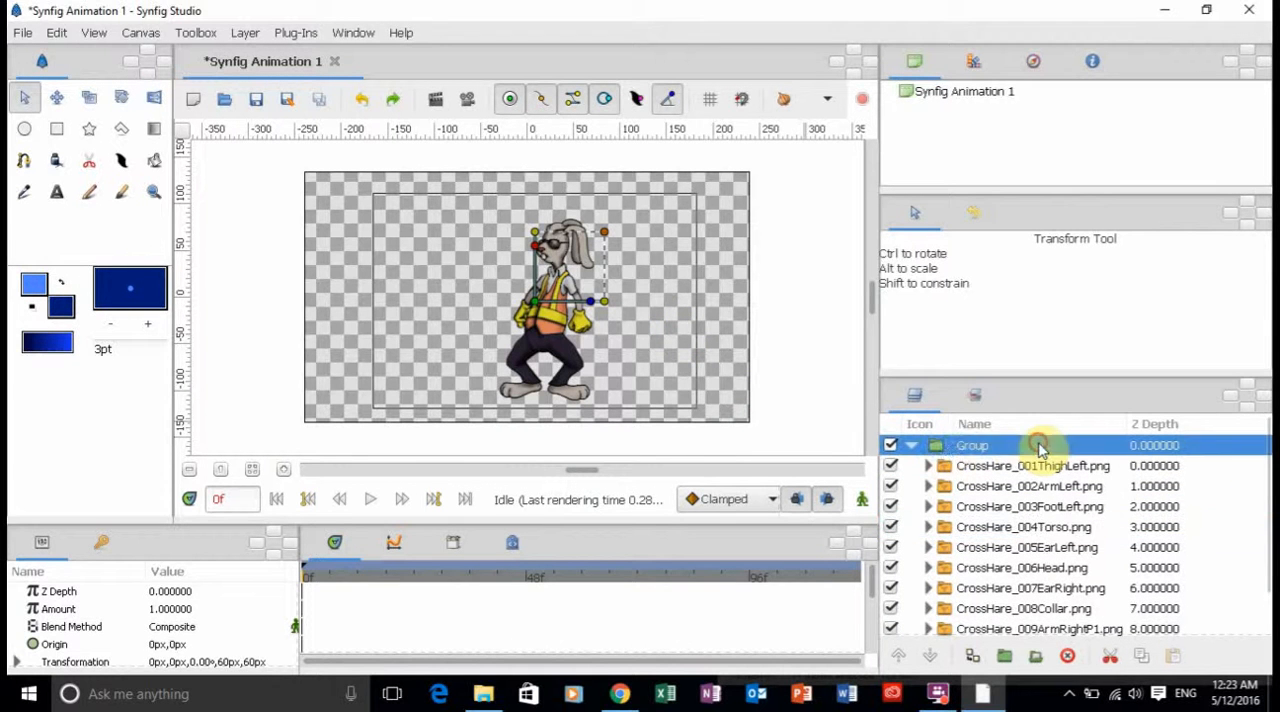
click(911, 445)
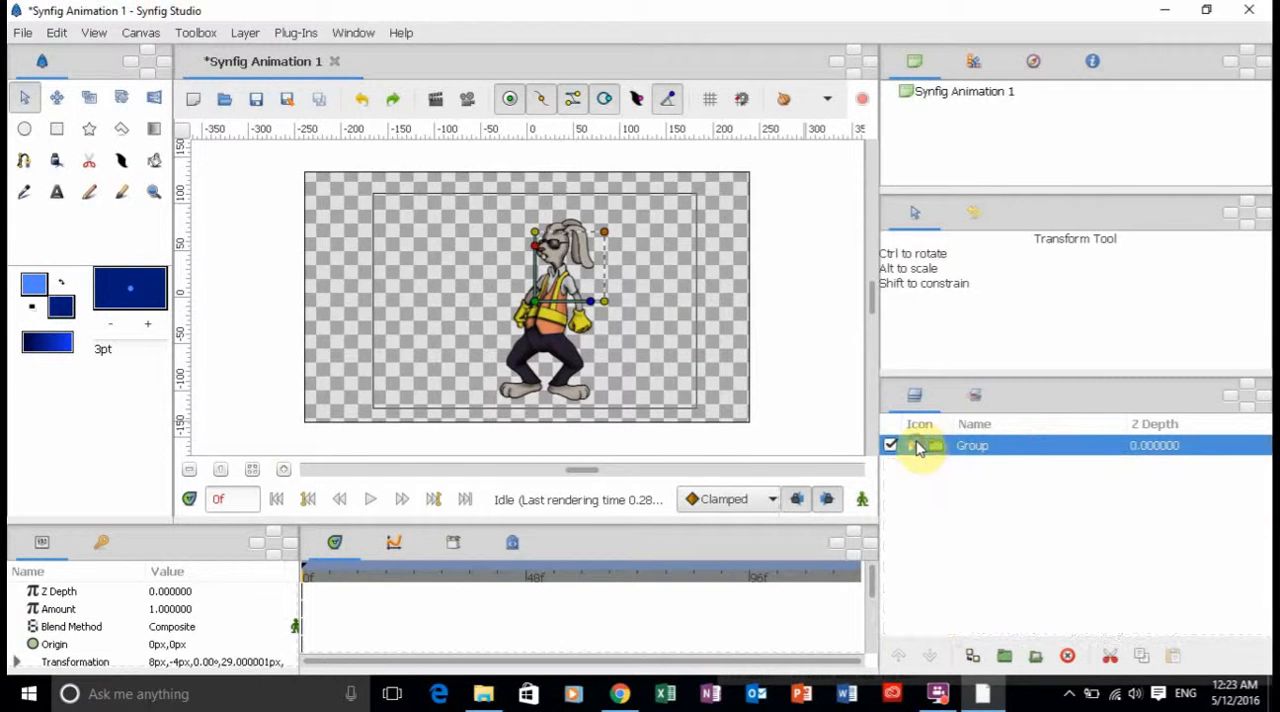
click(829, 397)
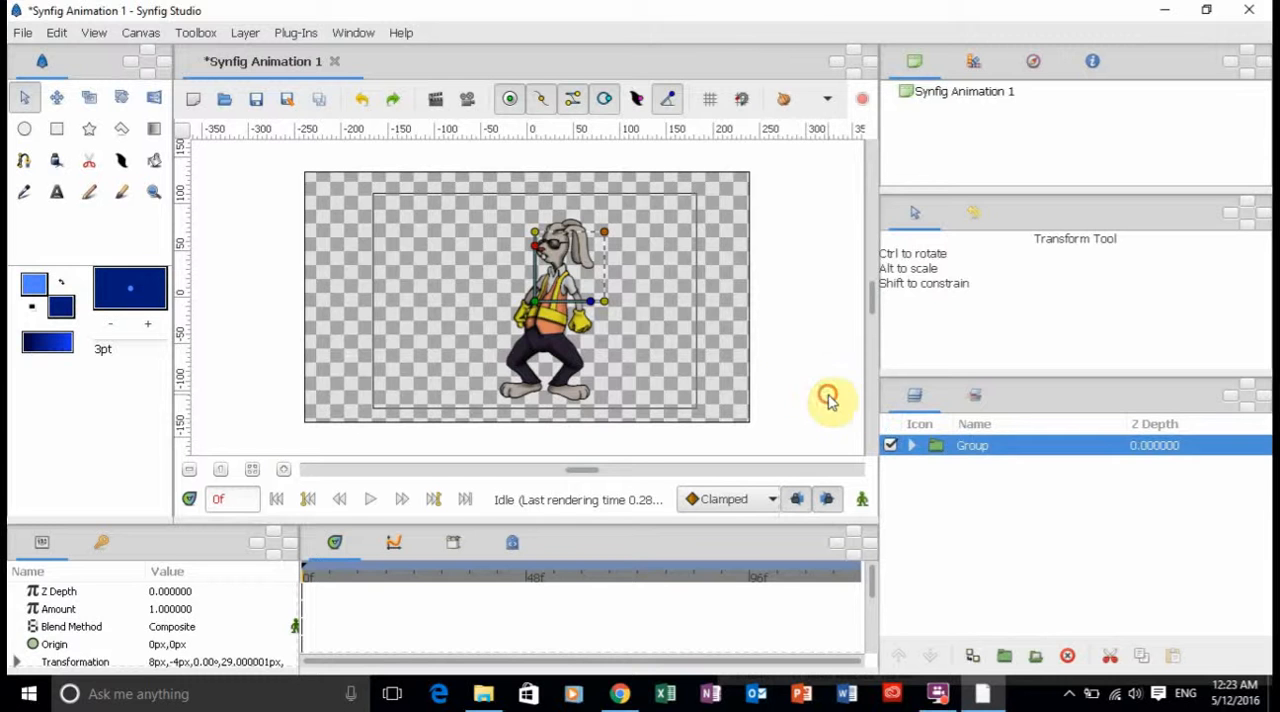
Reselect the group, move it to about 1 px, -13 px and shift only its origin to the feet, about 16.6 px, -204.8 px.
double_click(973, 446)
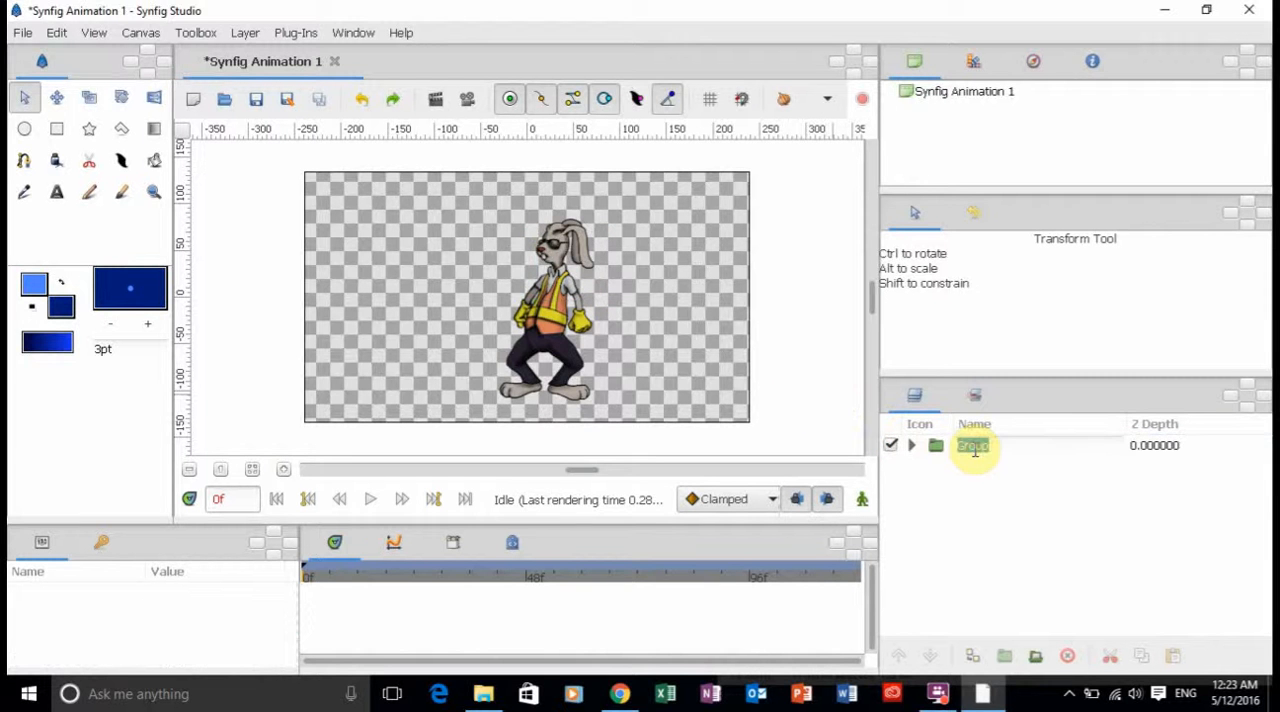
key(Escape)
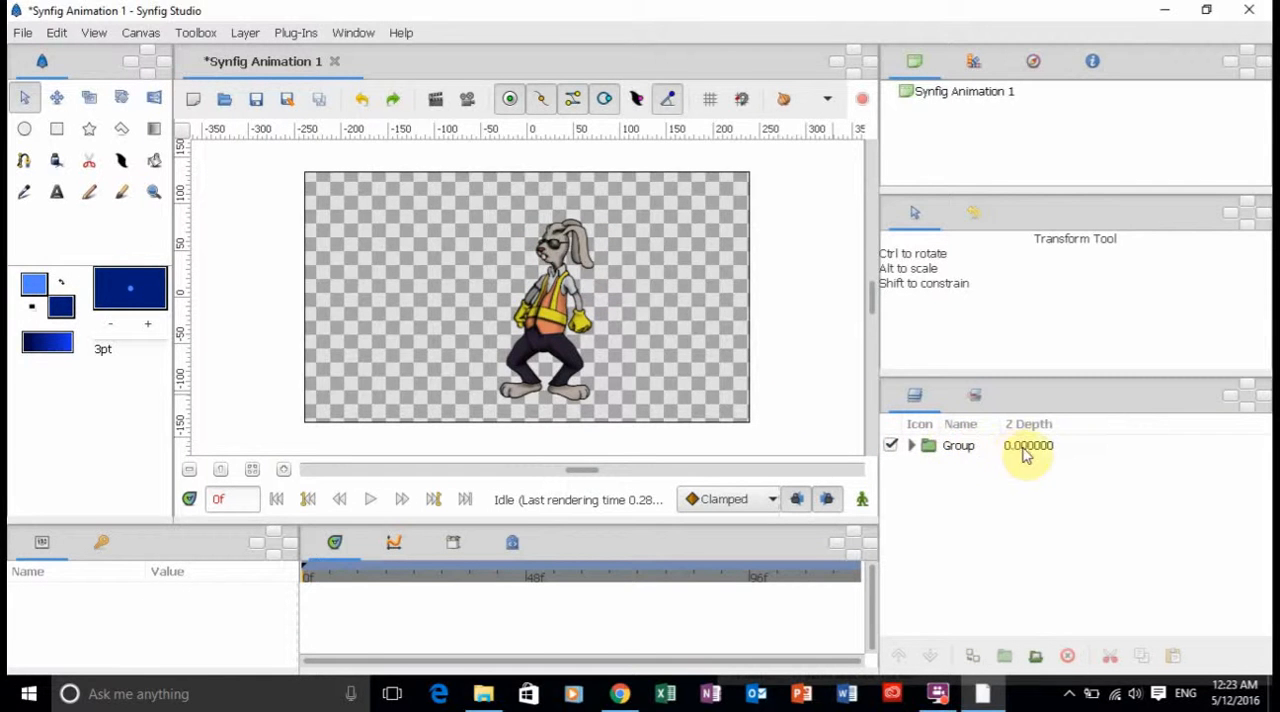
click(1057, 445)
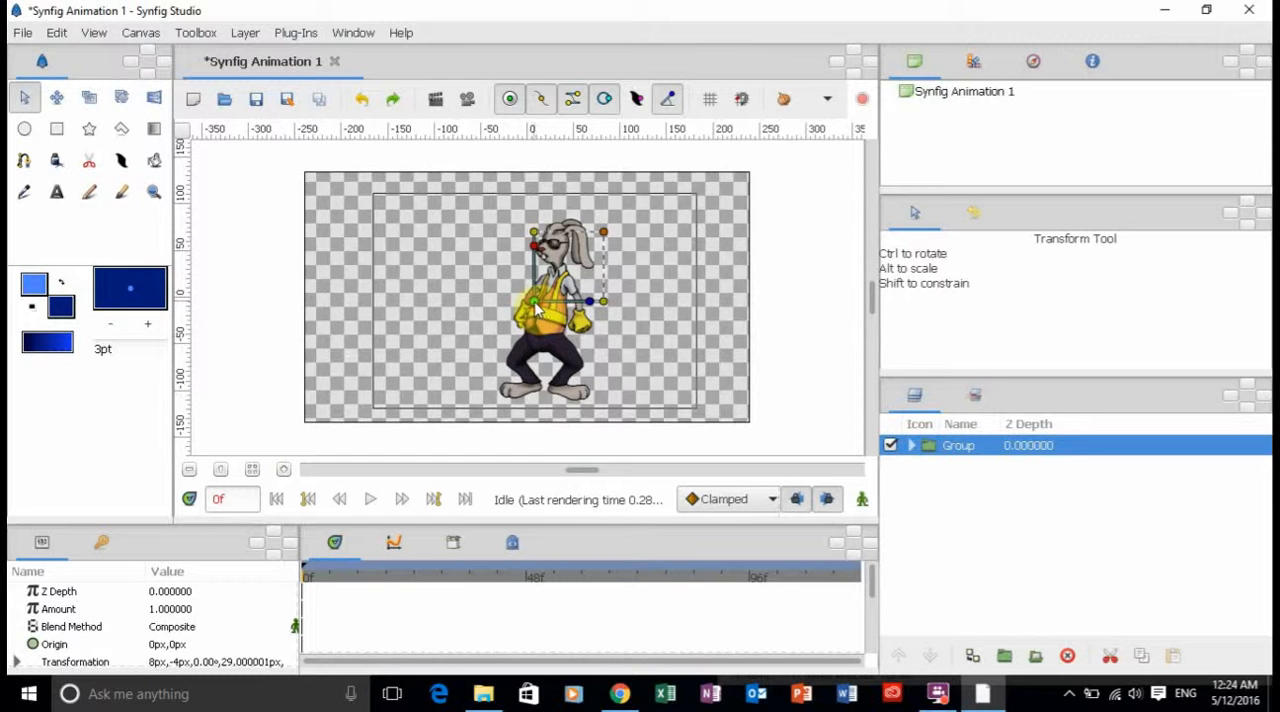
mouse_move(536, 310)
mouse_down()
mouse_move(481, 296)
mouse_move(530, 318)
mouse_up()
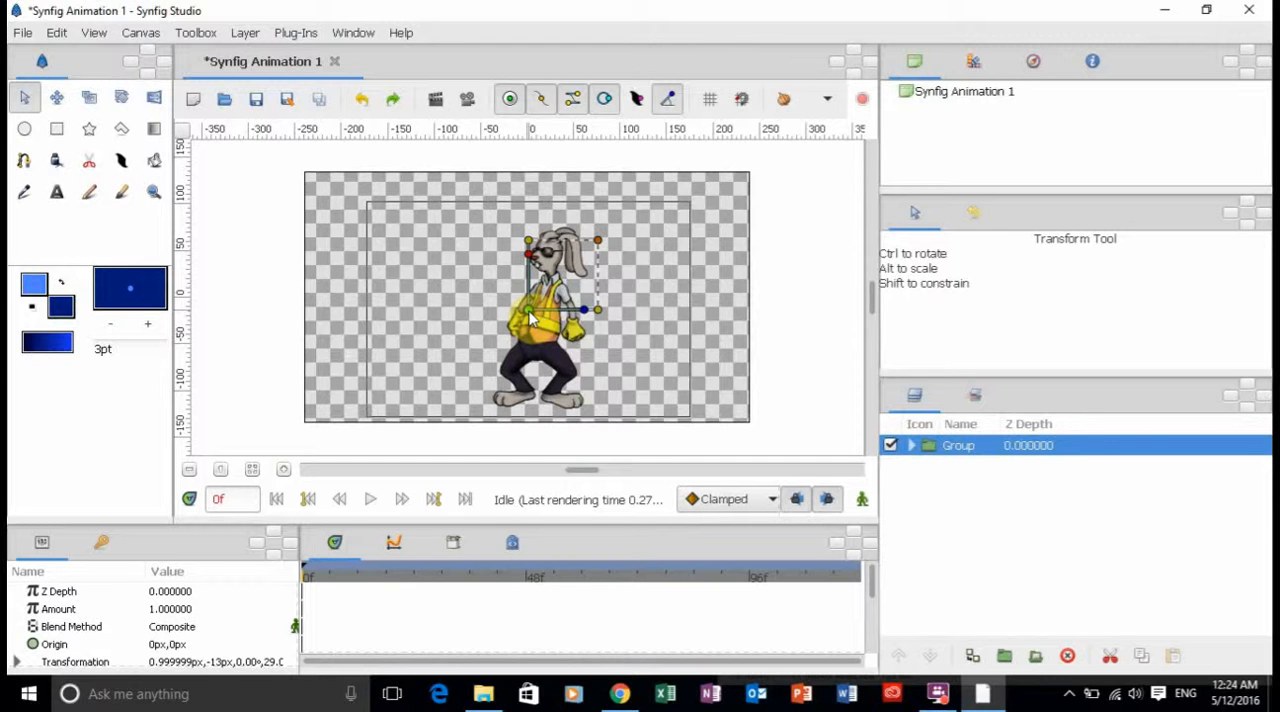
drag(530, 318, 537, 409)
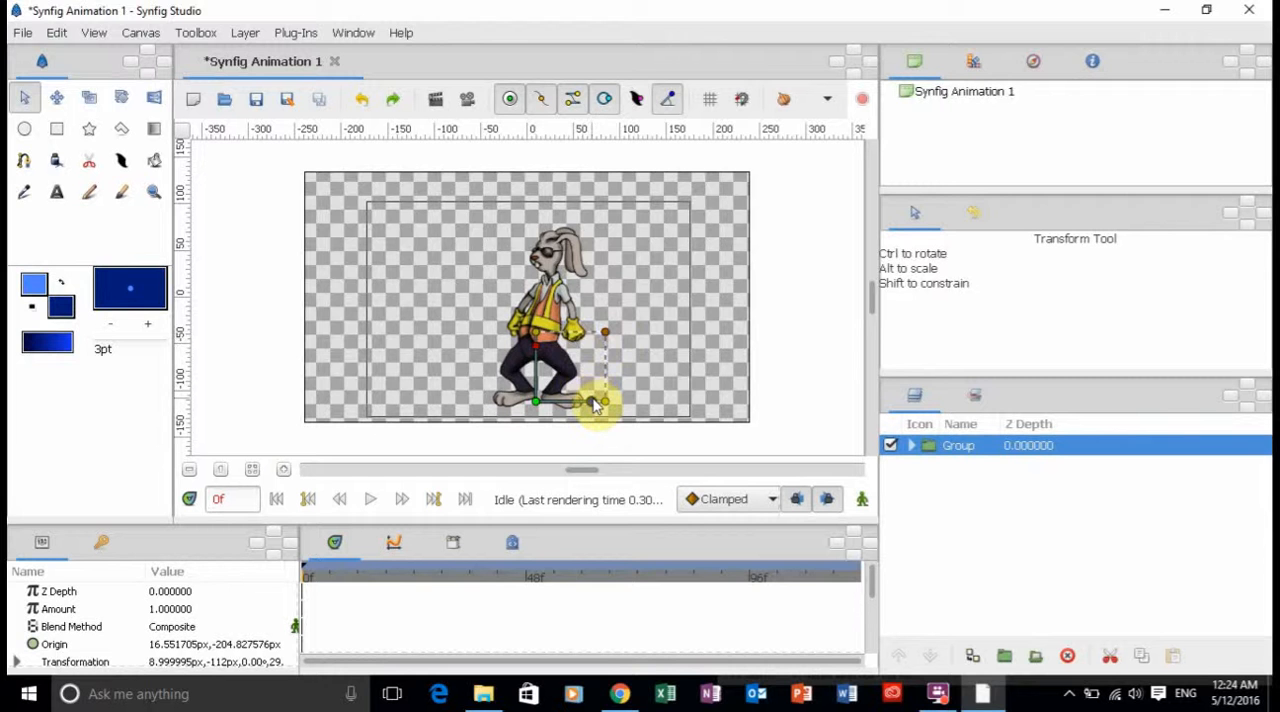
Test the group's new pivot by rotating it about 64.2° and stretching it vertically, undoing each change.
drag(593, 404, 565, 355)
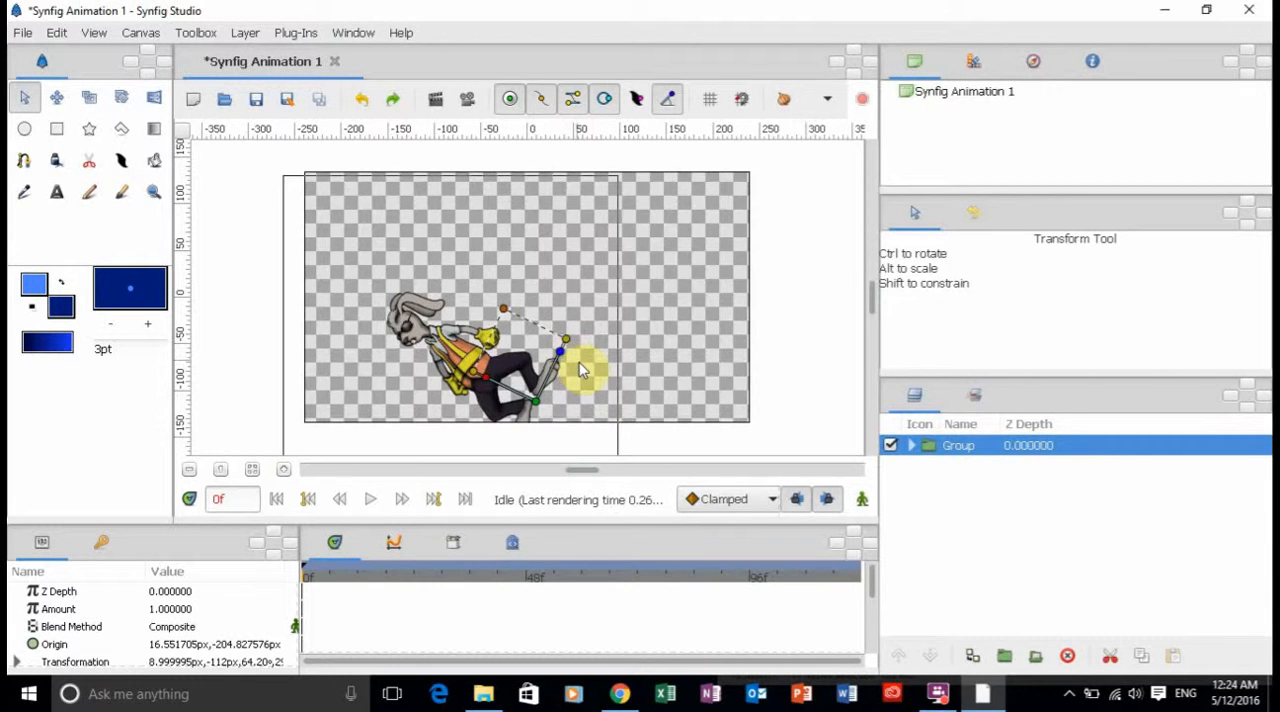
key(ctrl+z)
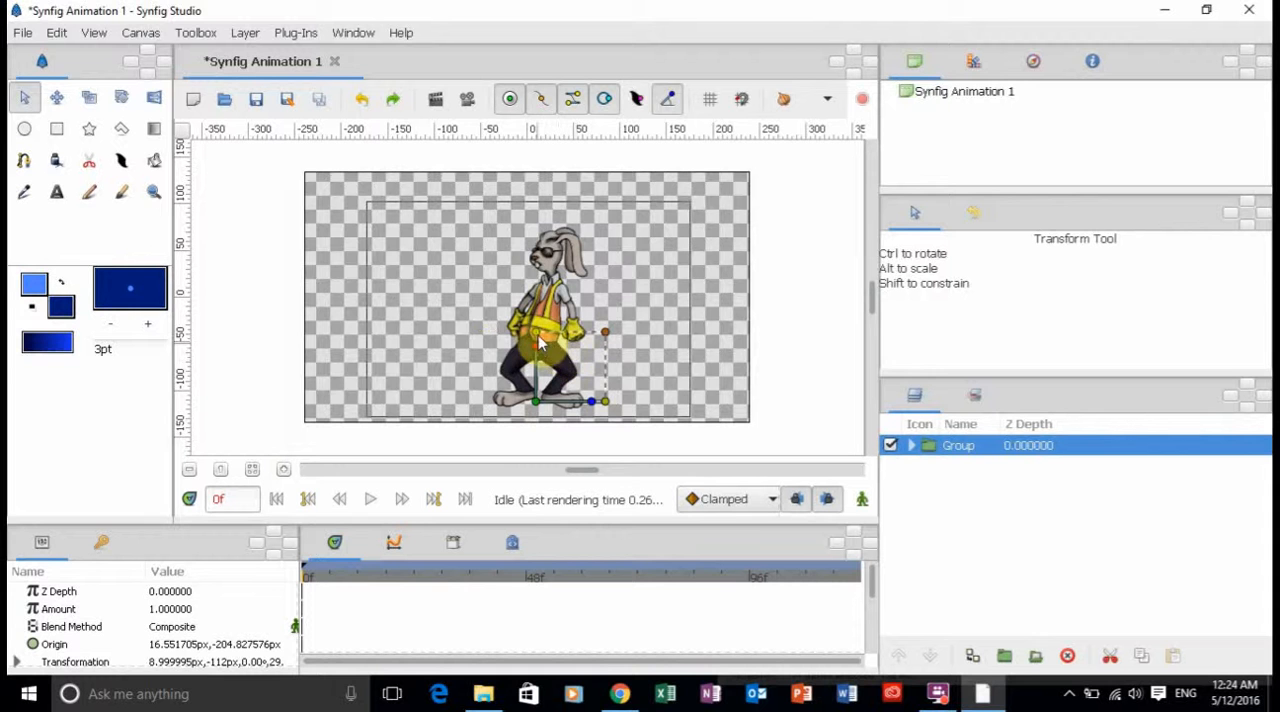
drag(536, 338, 533, 298)
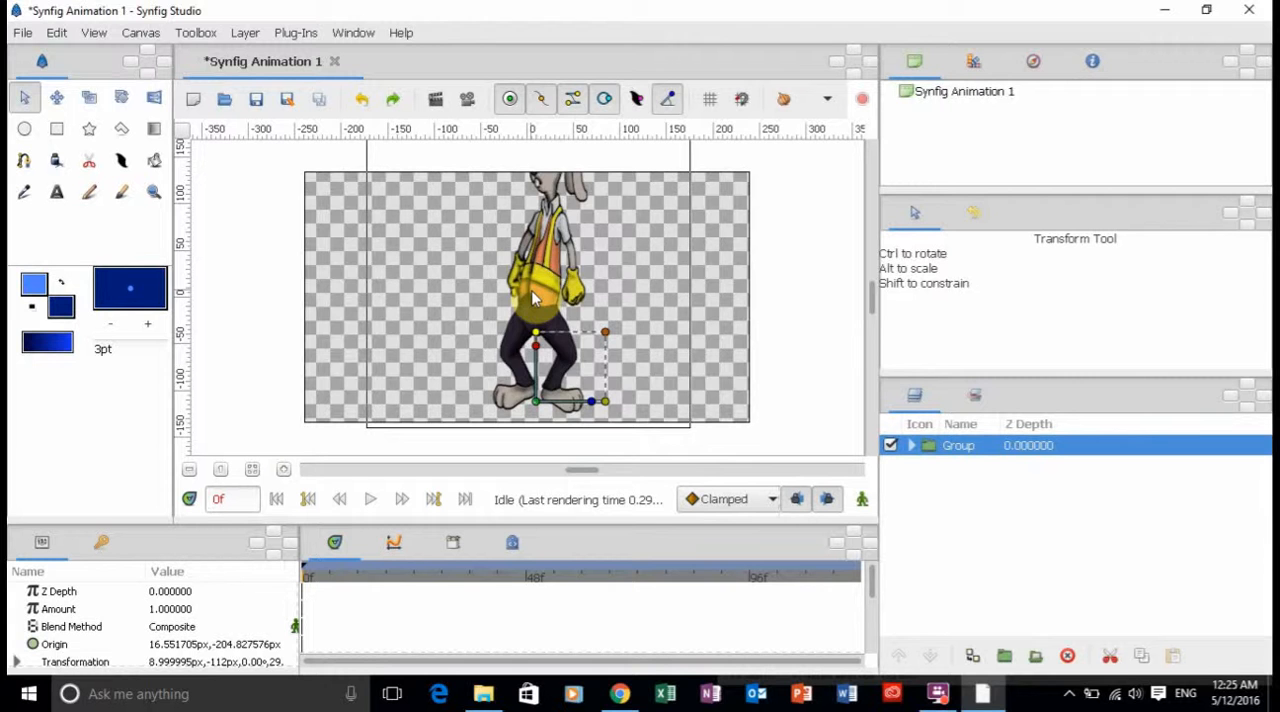
key(ctrl+z)
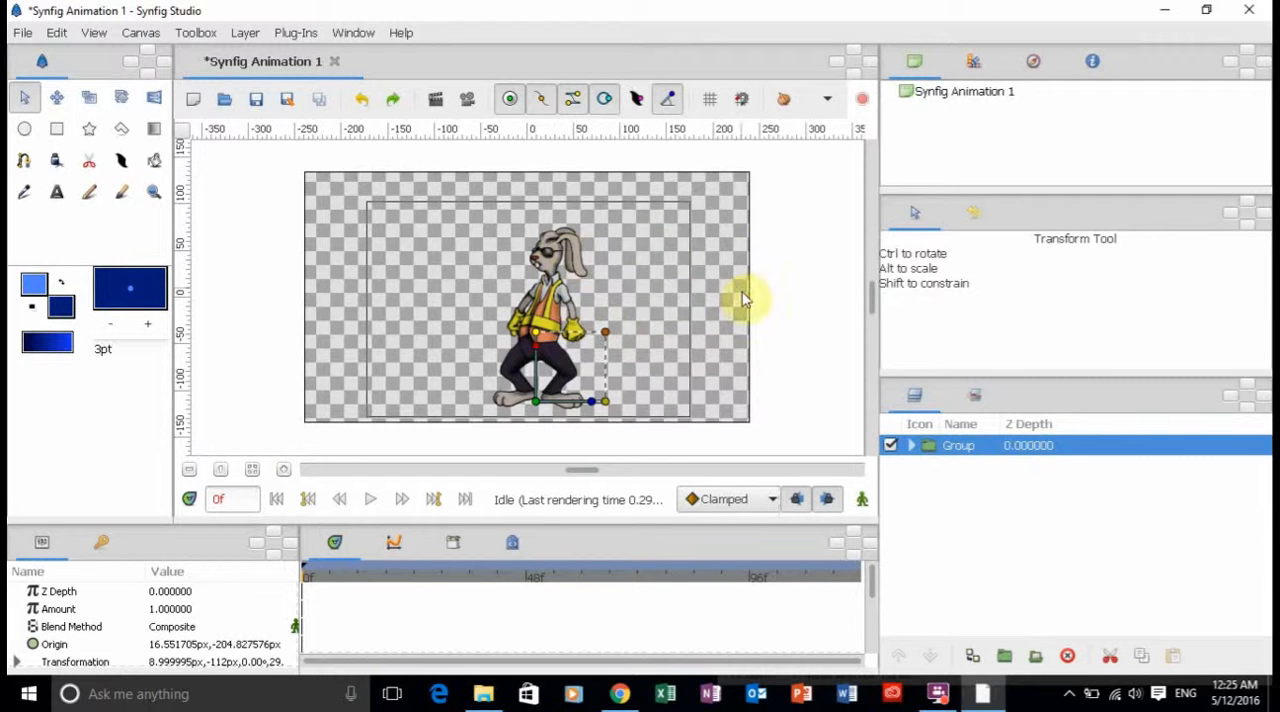
Expand the group and shift only the CrossHare_002ArmLeft layer's origin to its shoulder, about 76.6 px, 41.4 px.
click(911, 446)
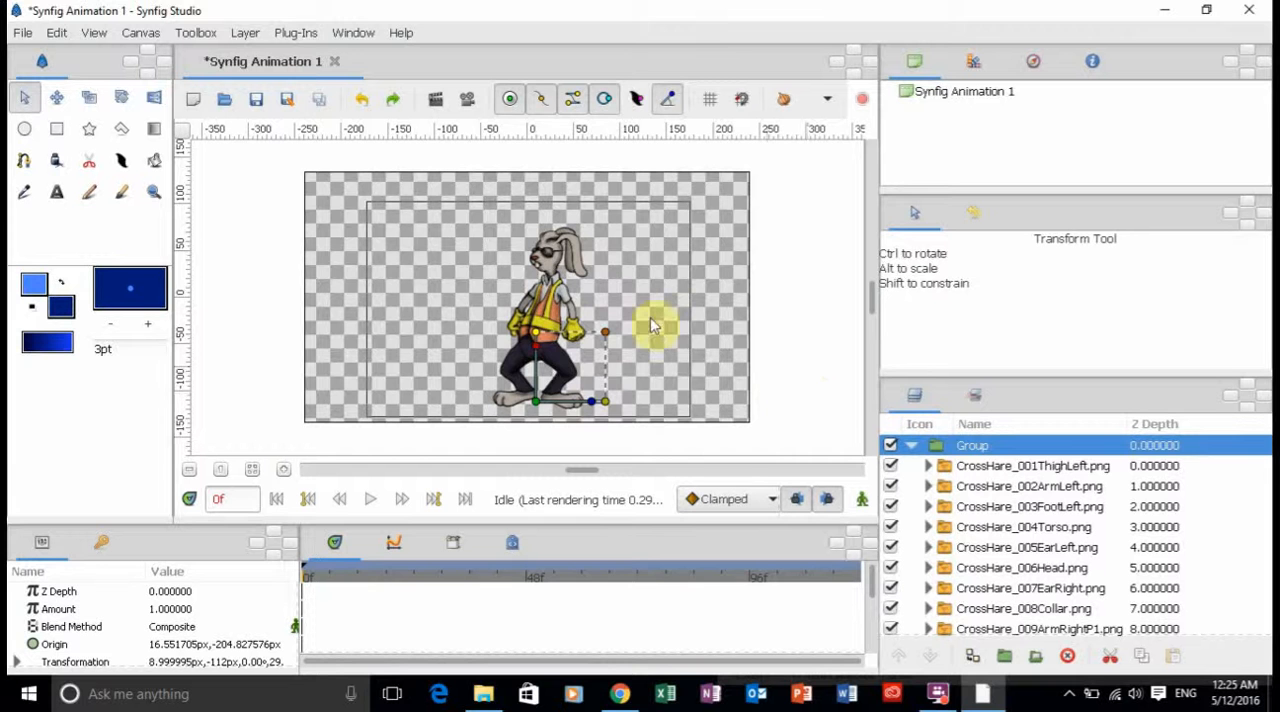
click(568, 300)
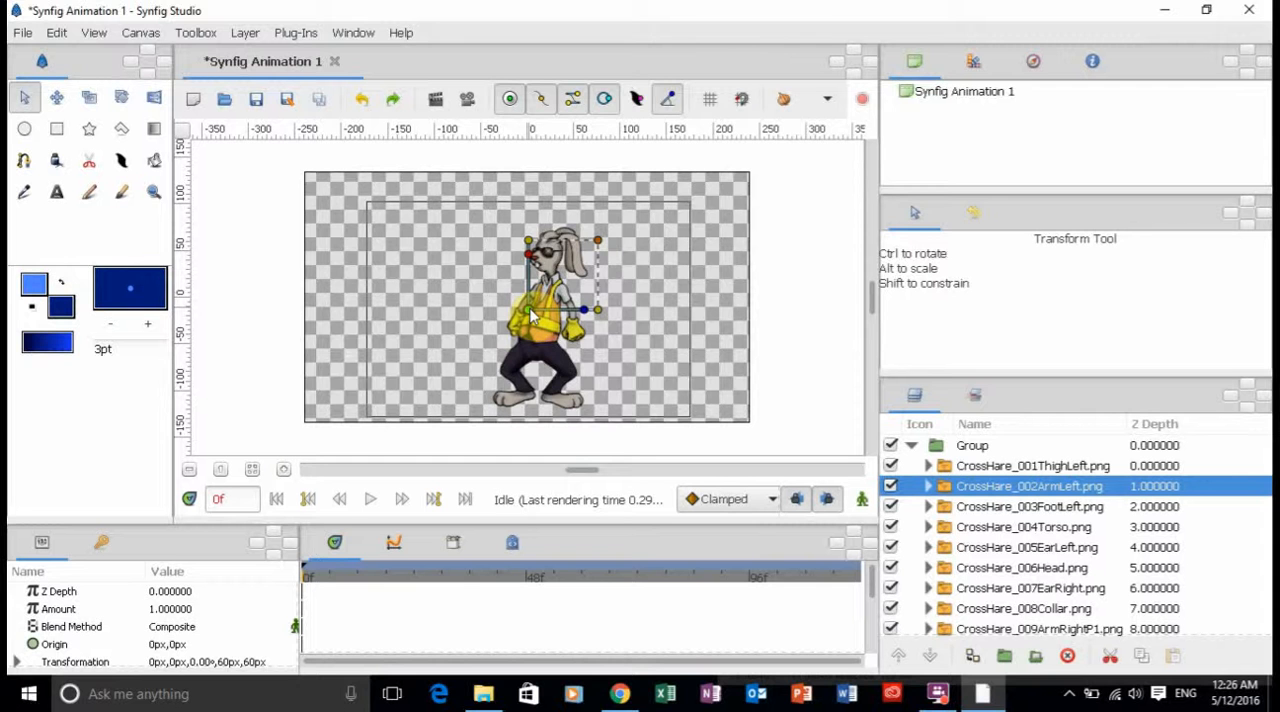
drag(531, 316, 564, 298)
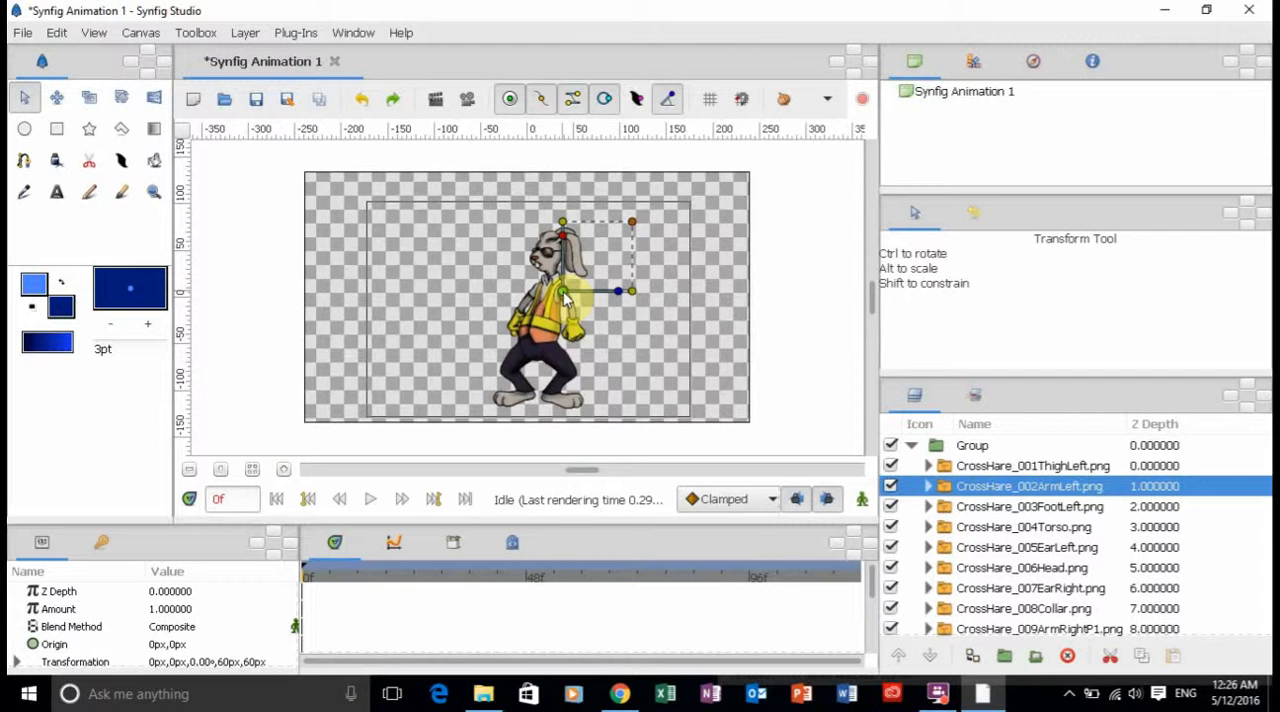
drag(564, 298, 564, 298)
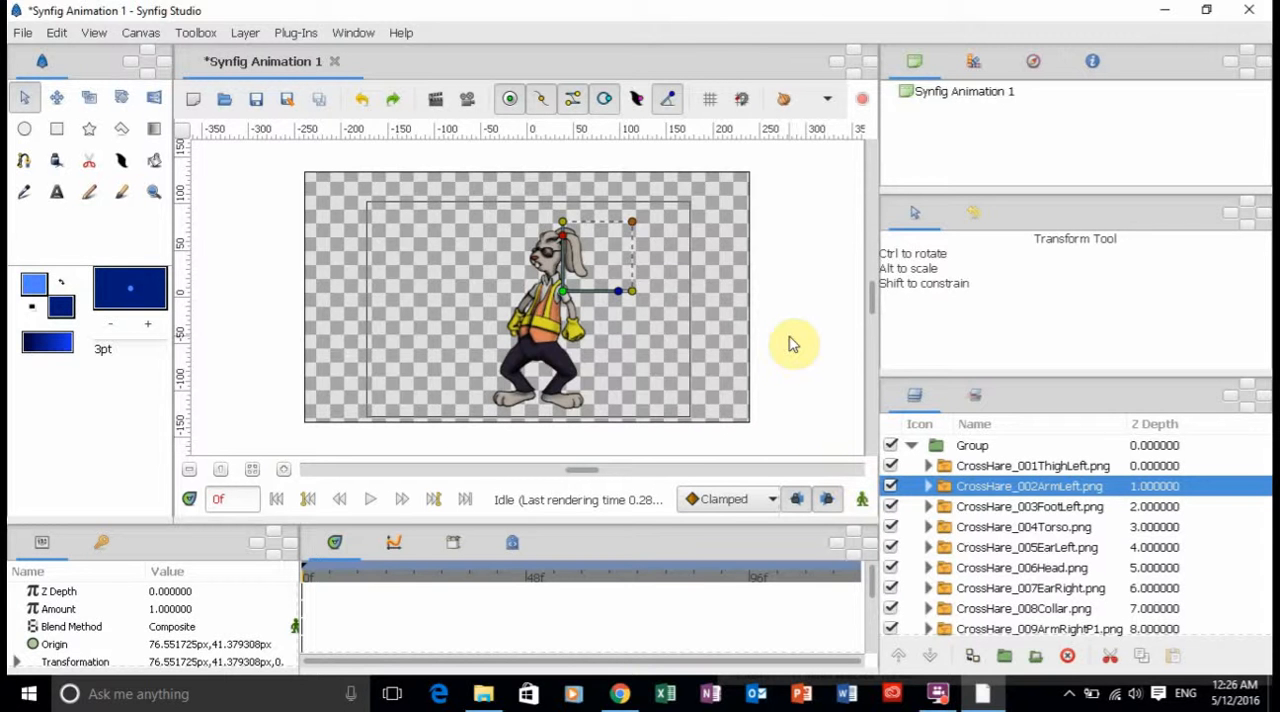
Shift only the CrossHare_009ArmRightP1 layer's origin to its shoulder, about 29 px, 47.6 px, and deselect the layer.
click(519, 306)
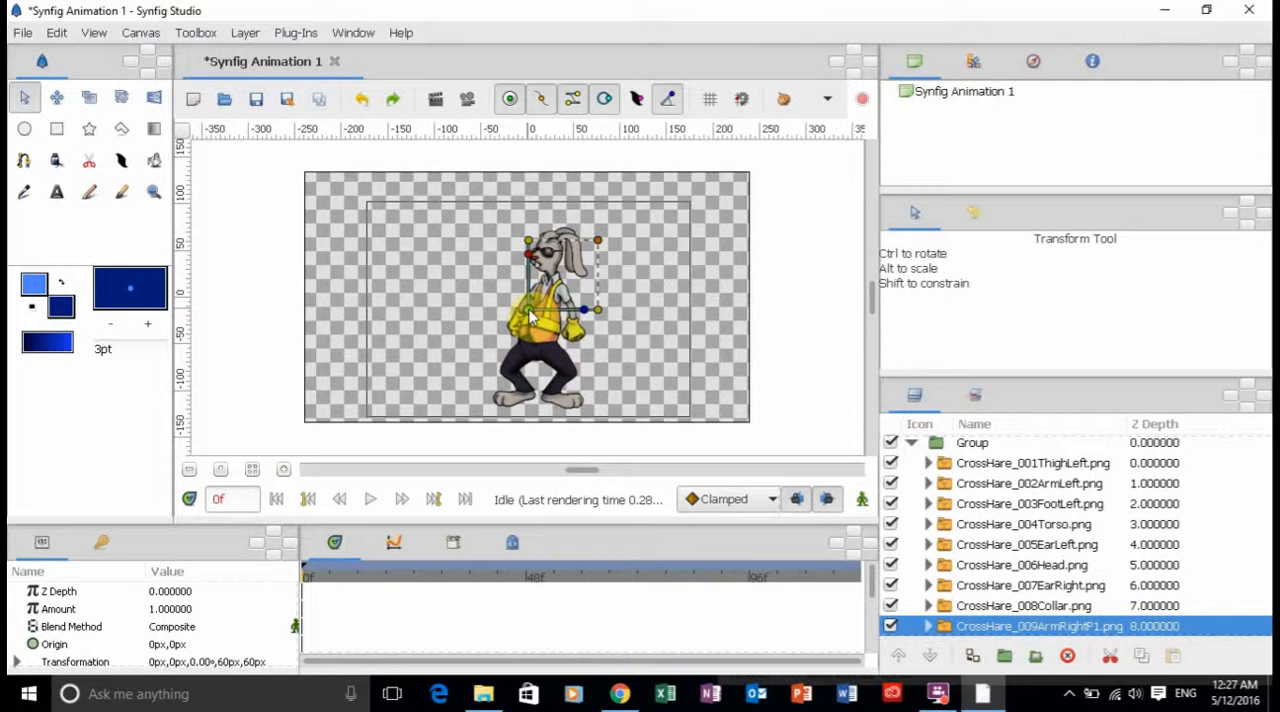
drag(530, 317, 544, 294)
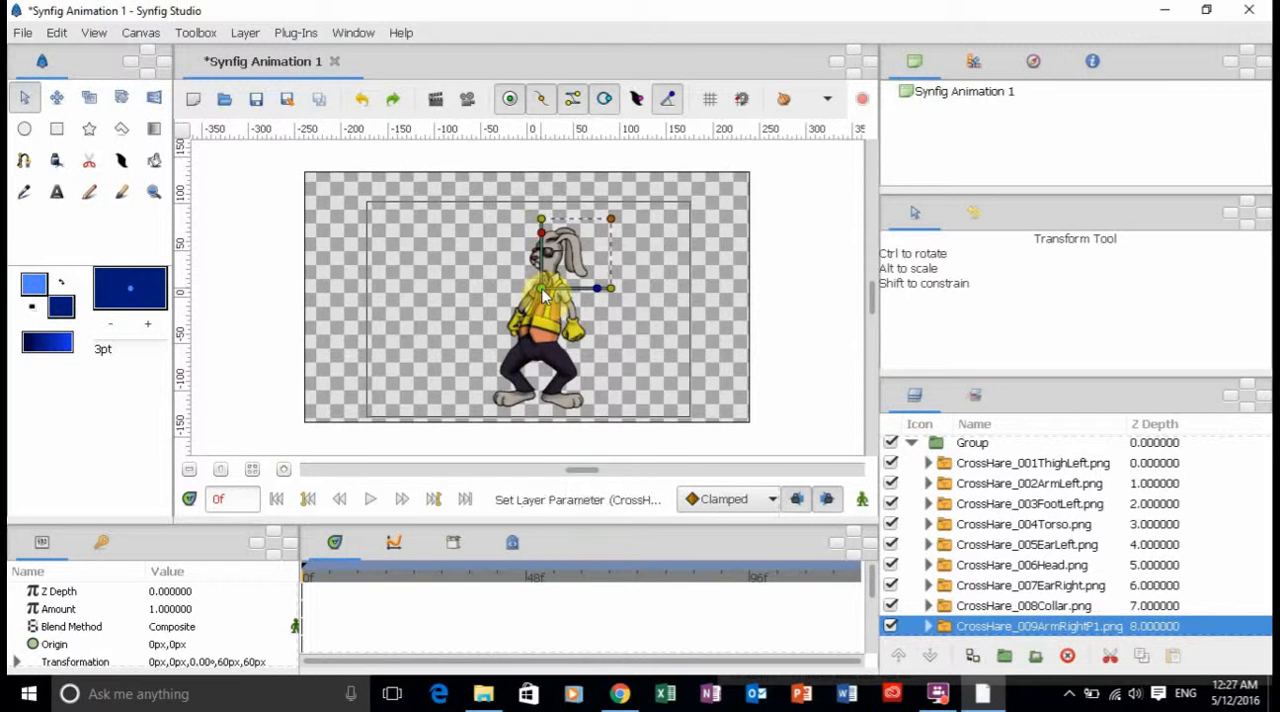
click(724, 315)
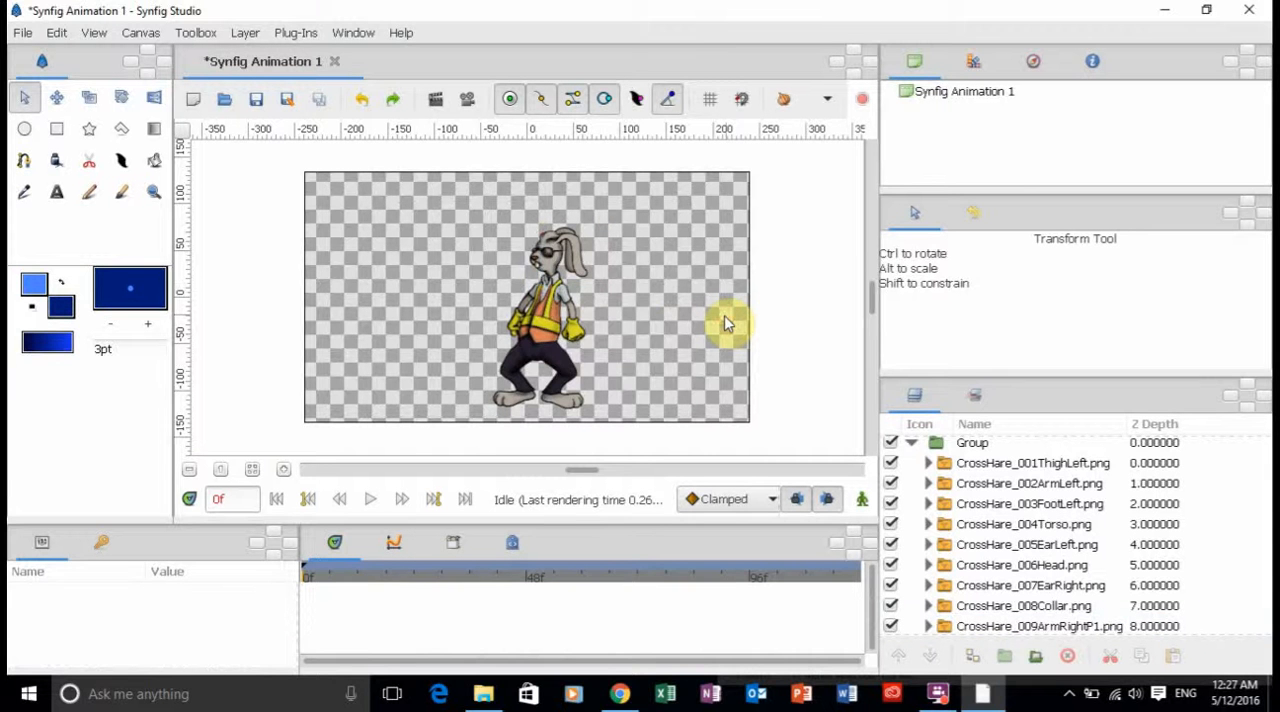
Group the CrossHare_005EarLeft, CrossHare_006Head and CrossHare_007EarRight layers together.
click(549, 265)
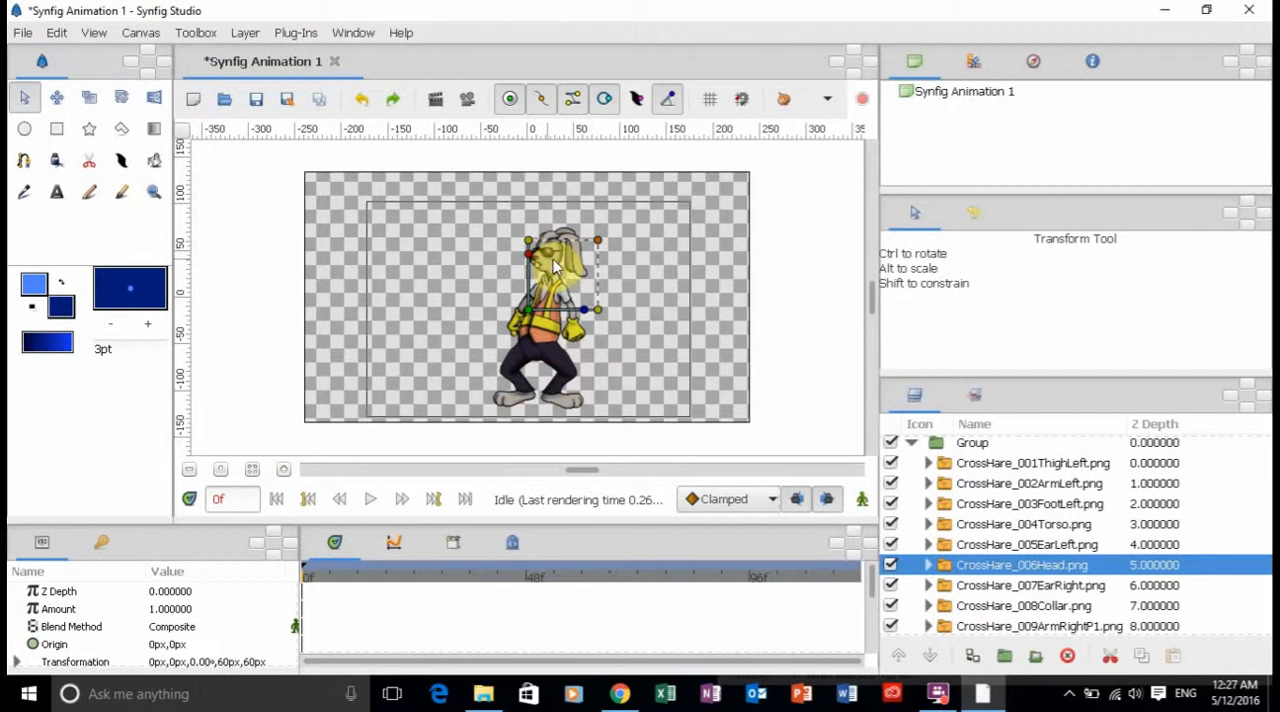
click(575, 230)
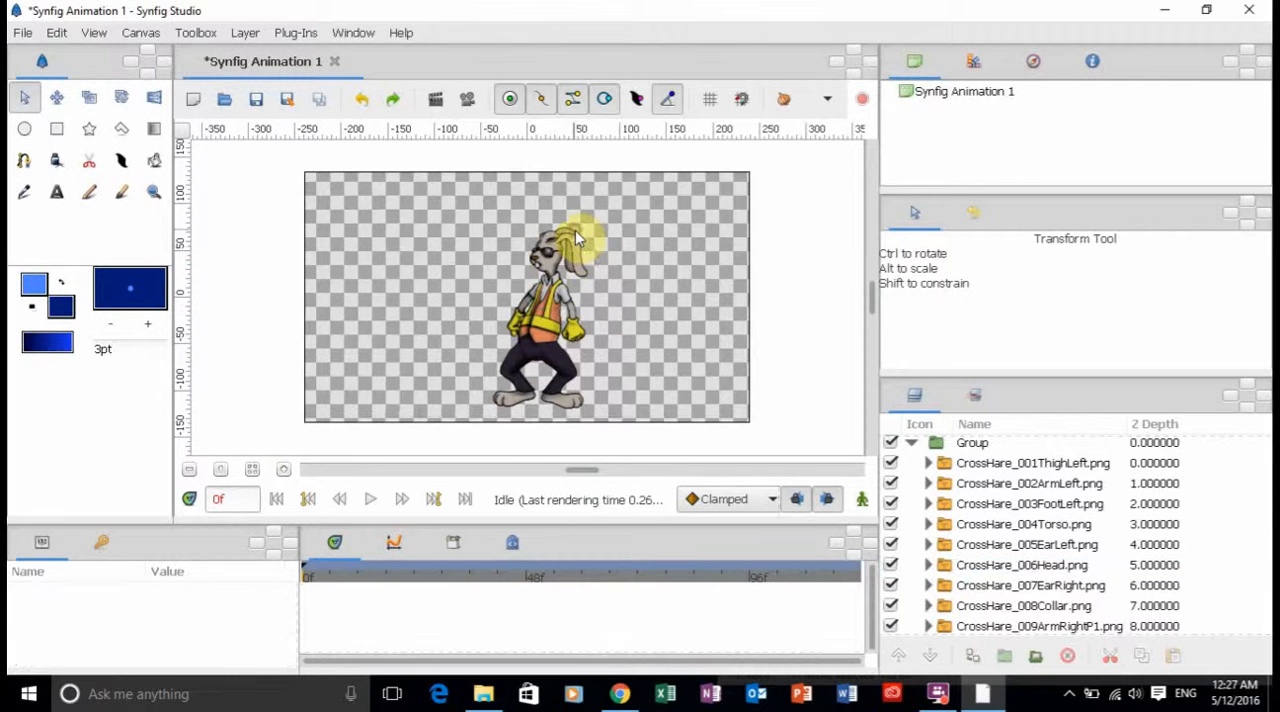
click(576, 242)
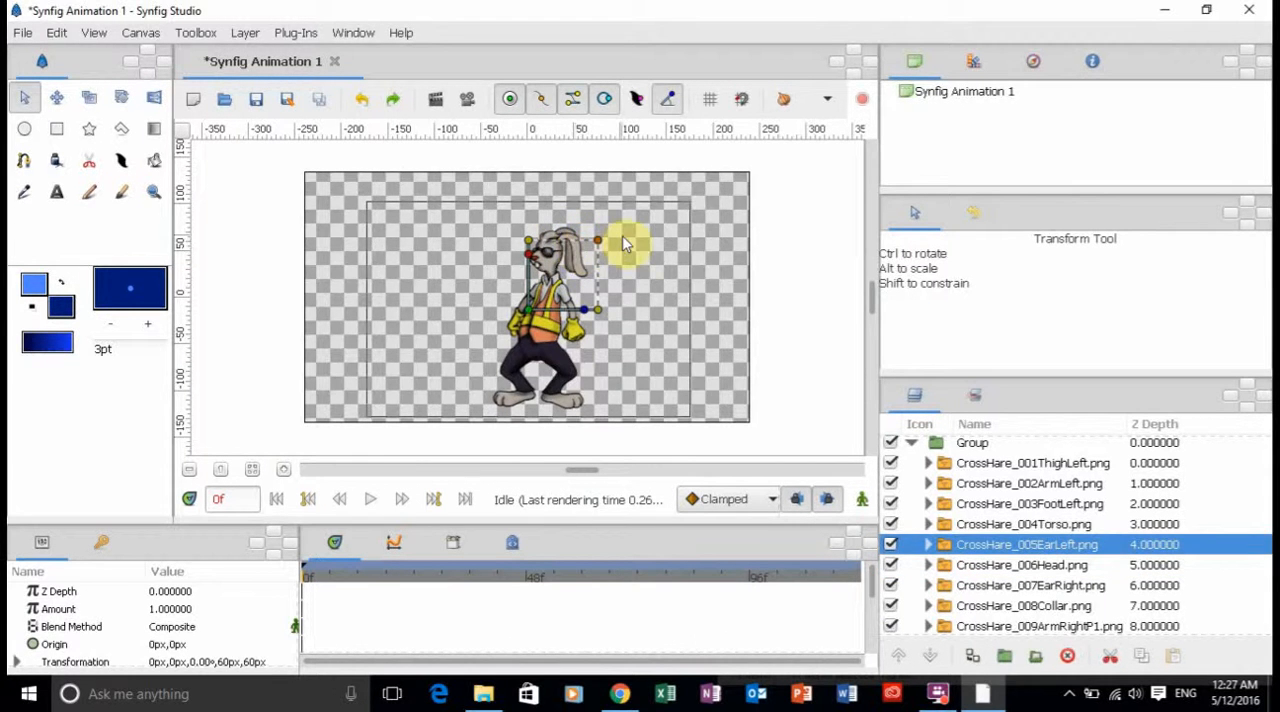
click(650, 230)
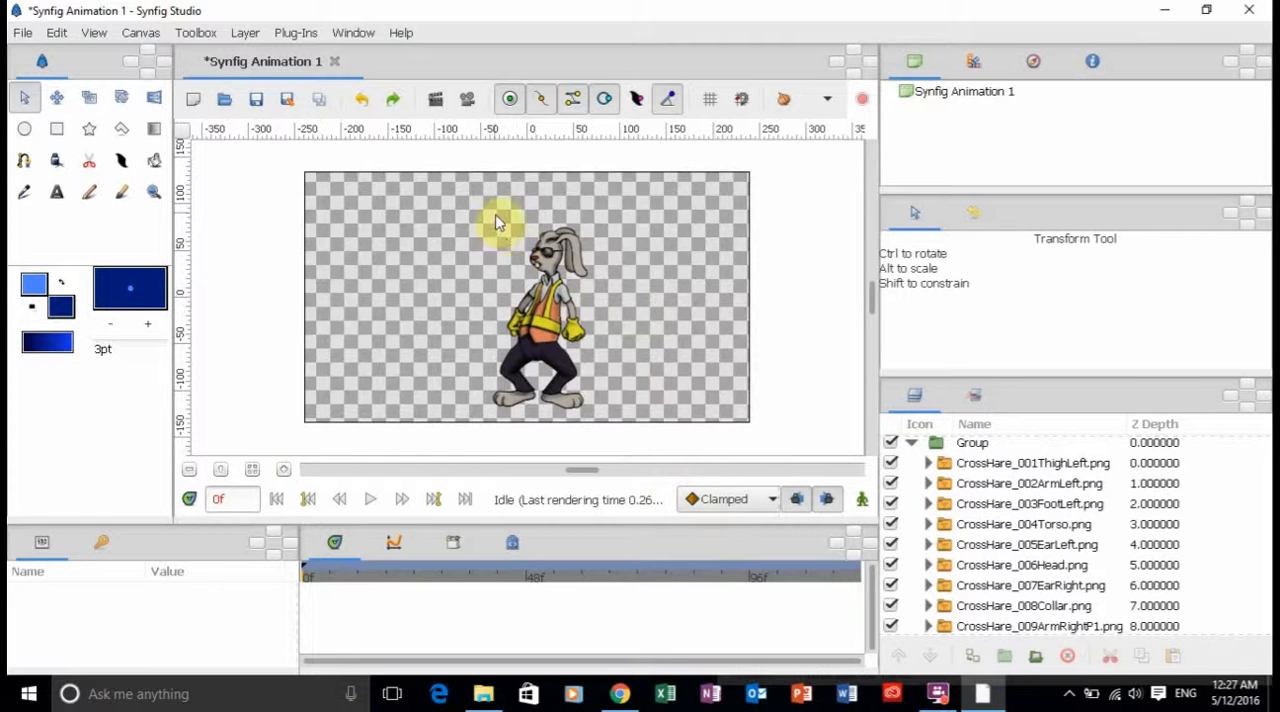
click(563, 262)
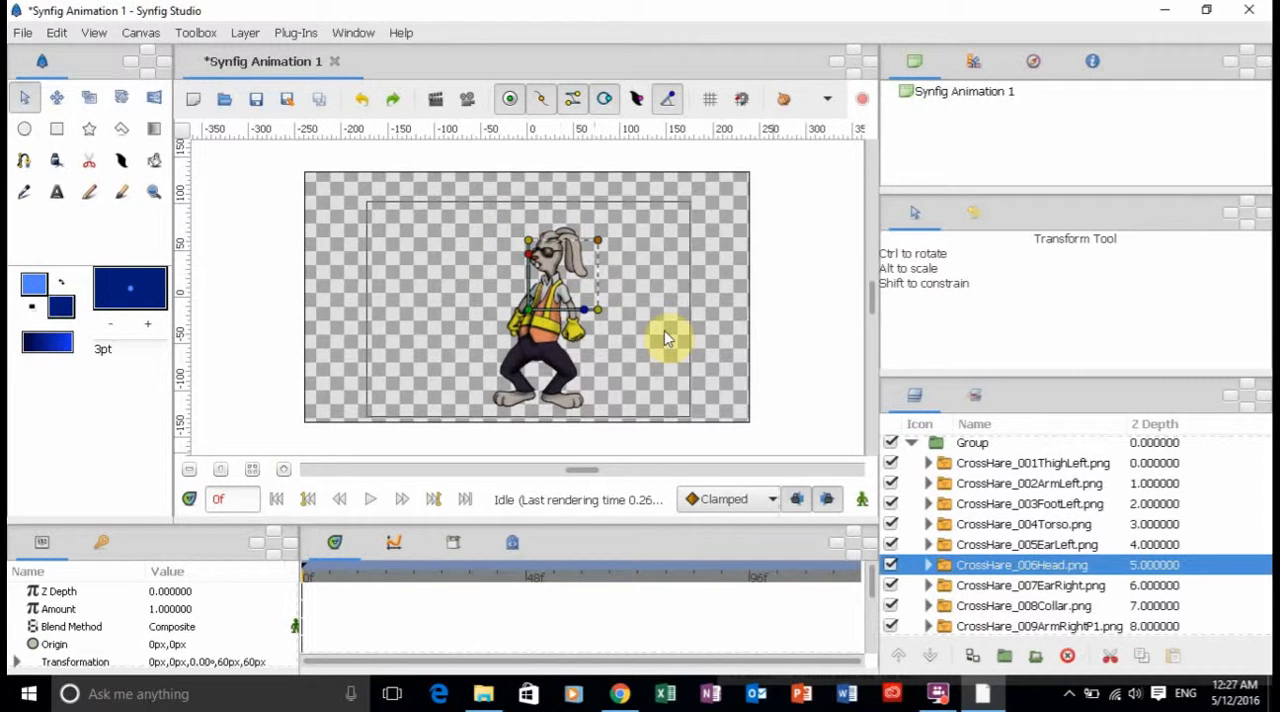
drag(1265, 522, 1266, 541)
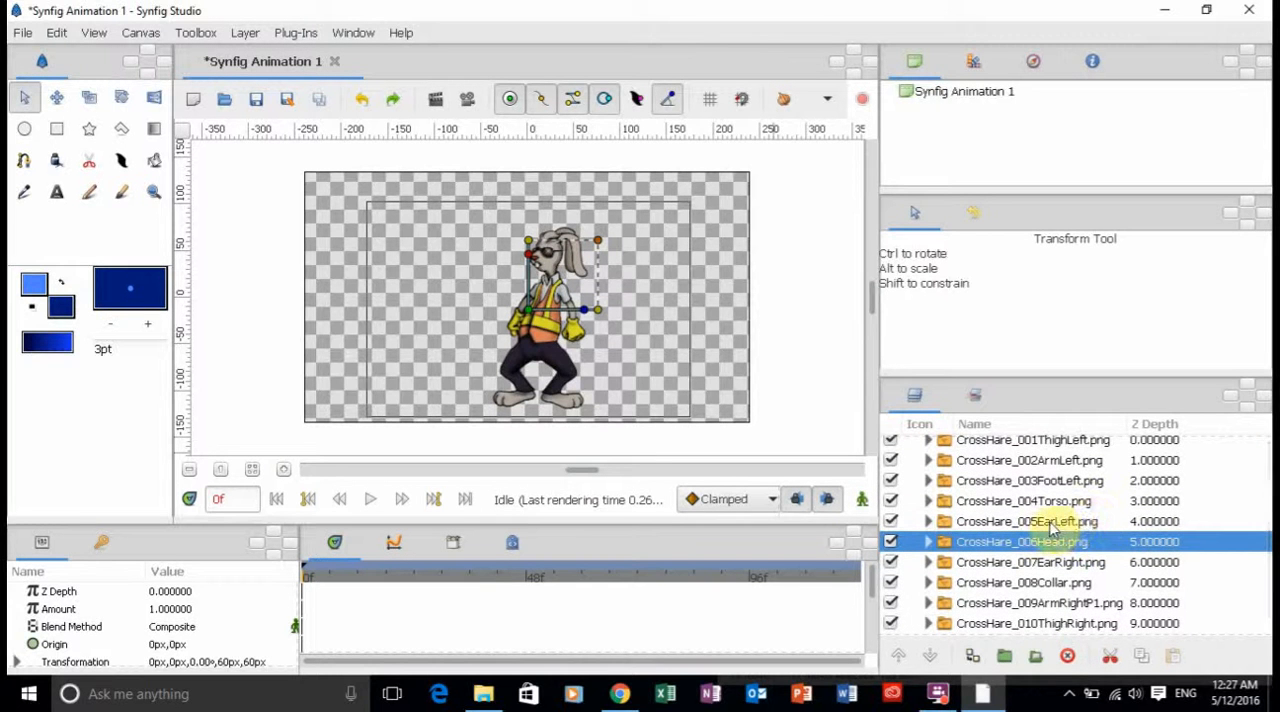
click(1105, 528)
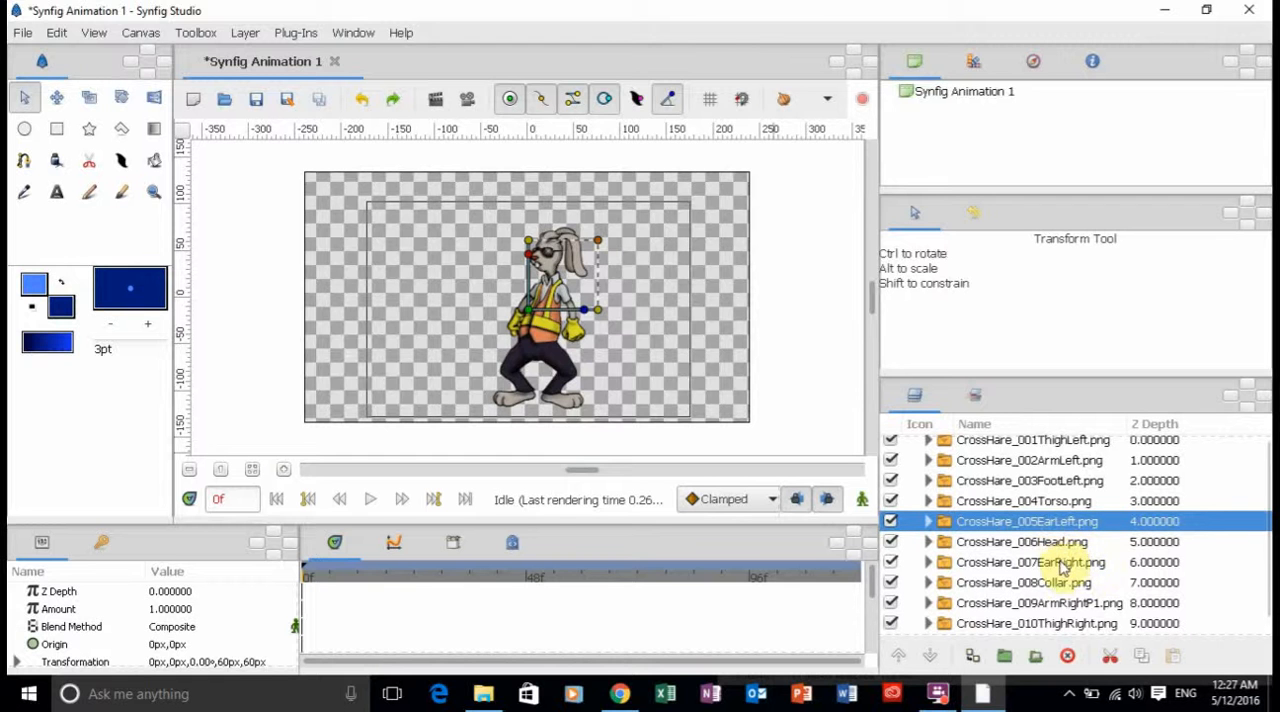
shift+click(1112, 568)
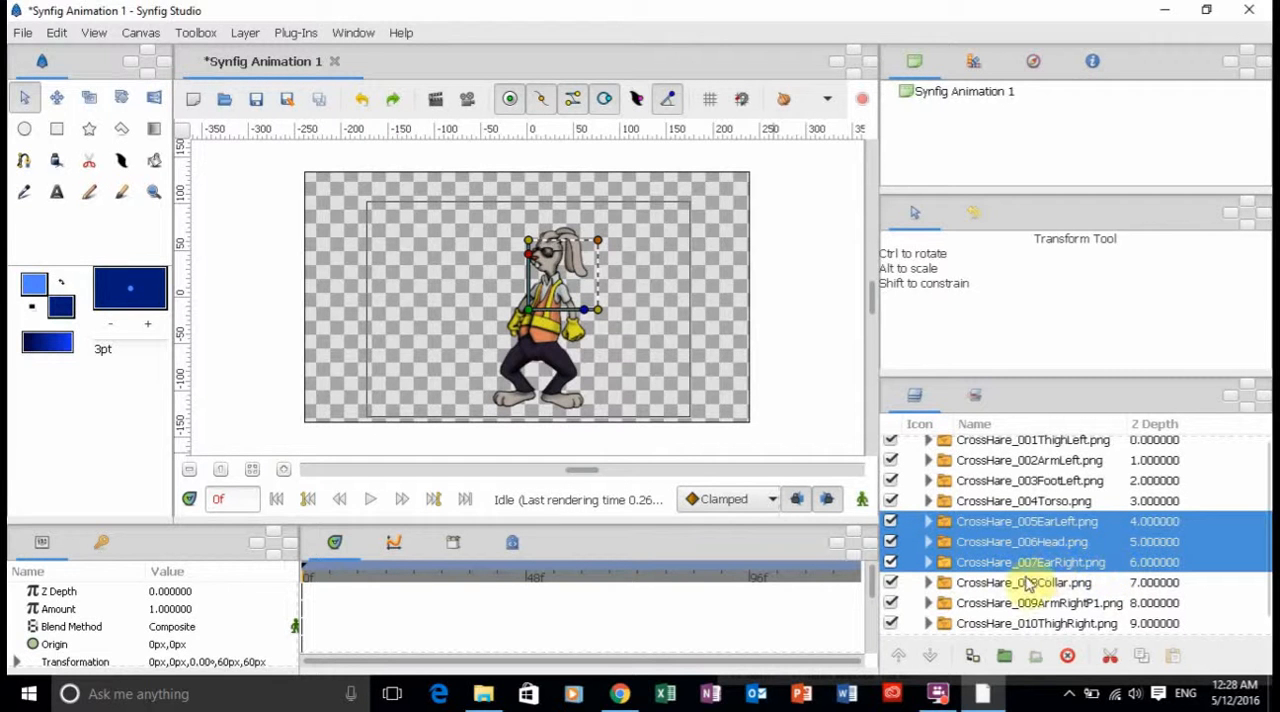
click(1005, 658)
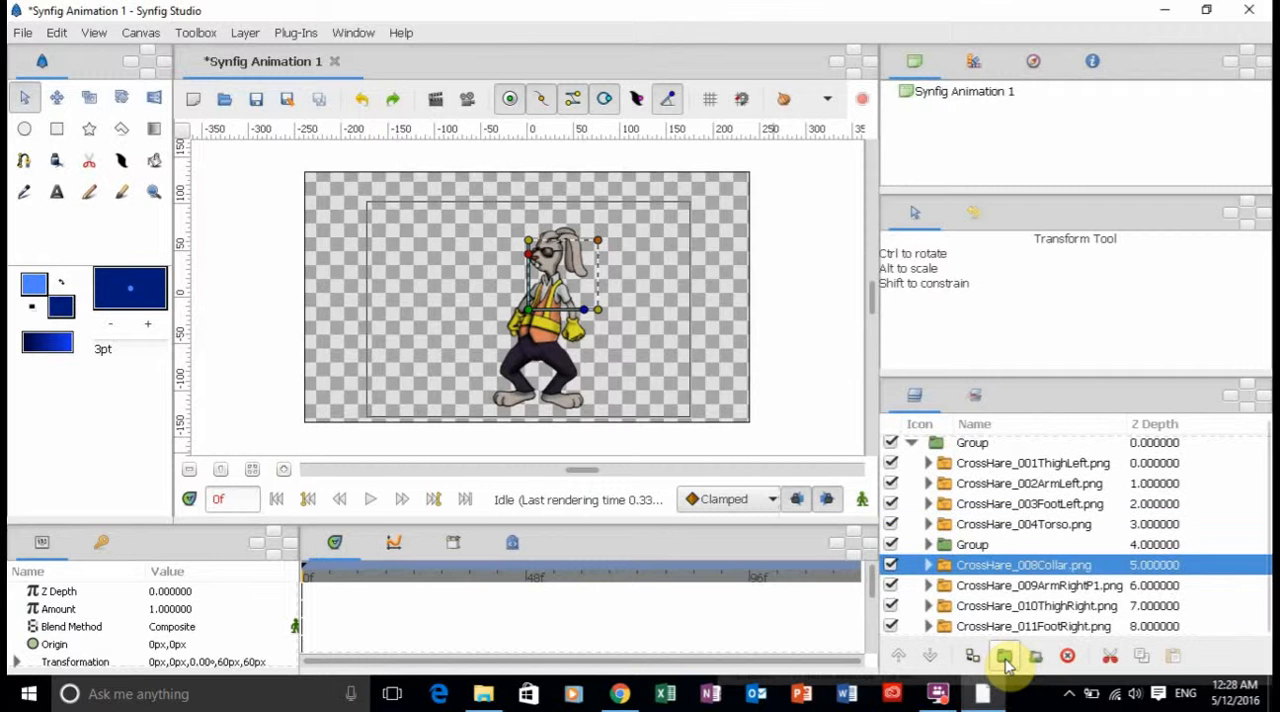
Check the contents of the new ears-and-head group and rename the group Head.
click(927, 545)
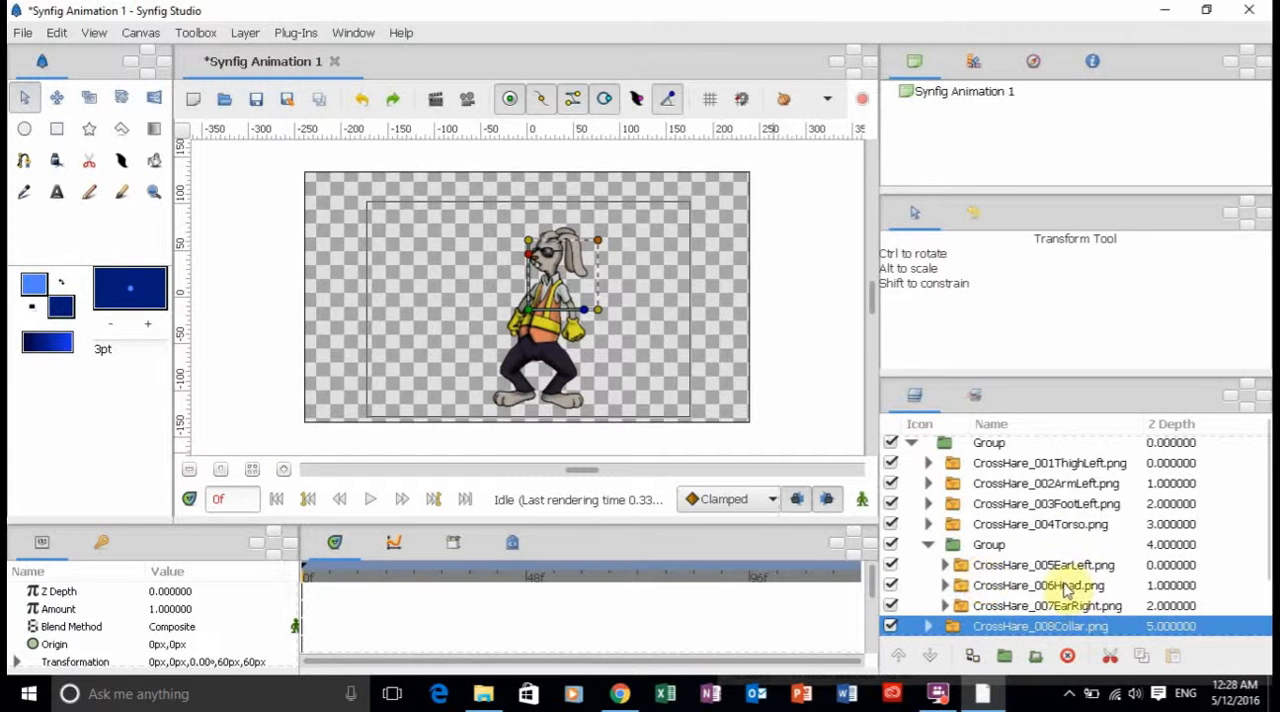
click(927, 545)
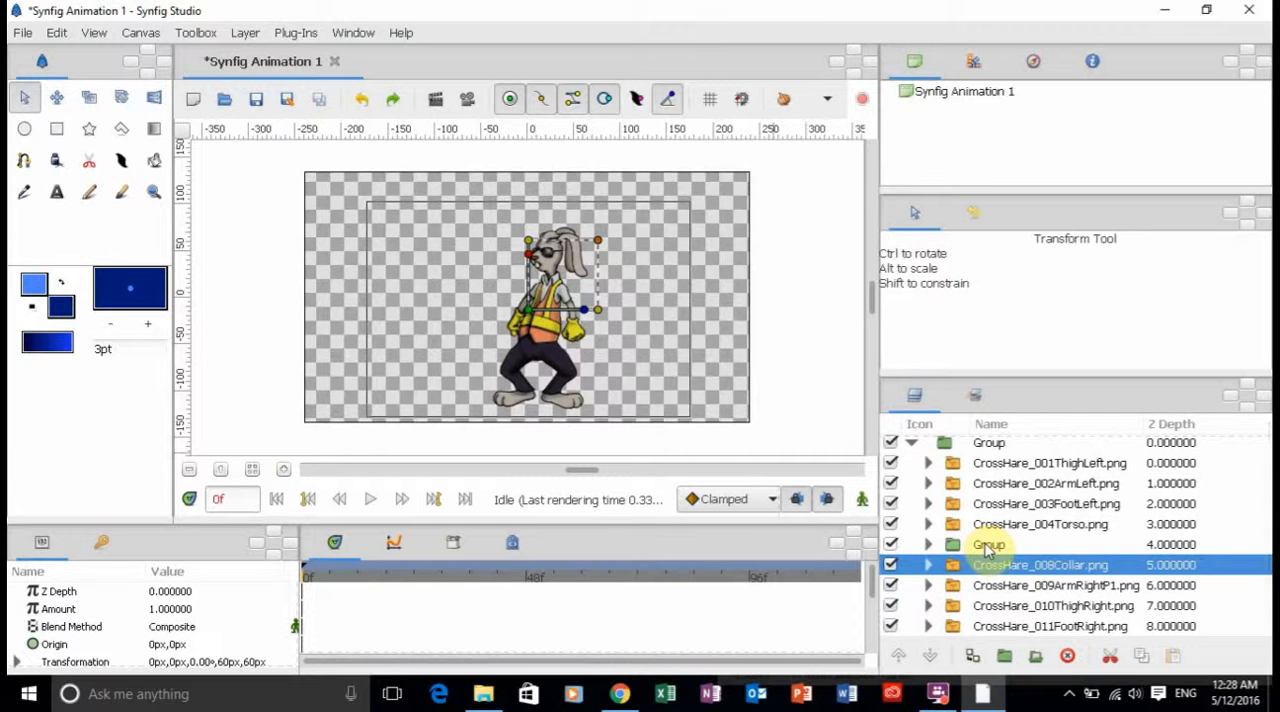
click(988, 545)
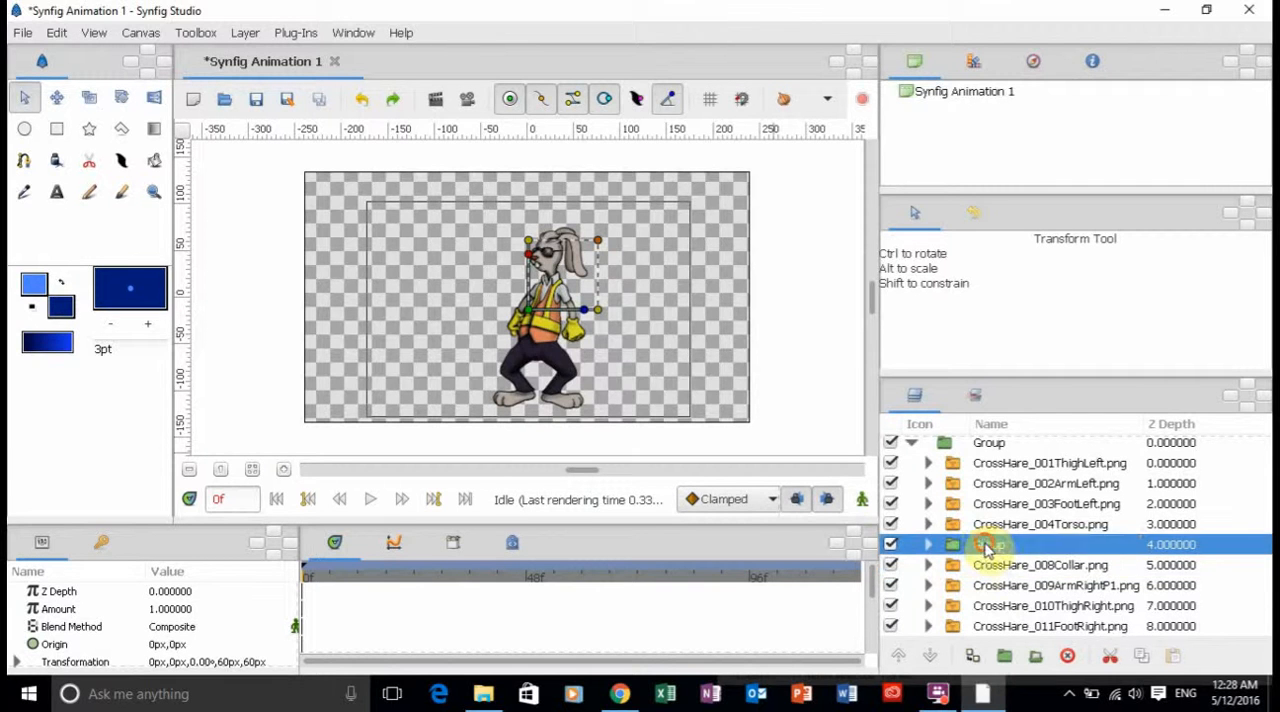
click(987, 544)
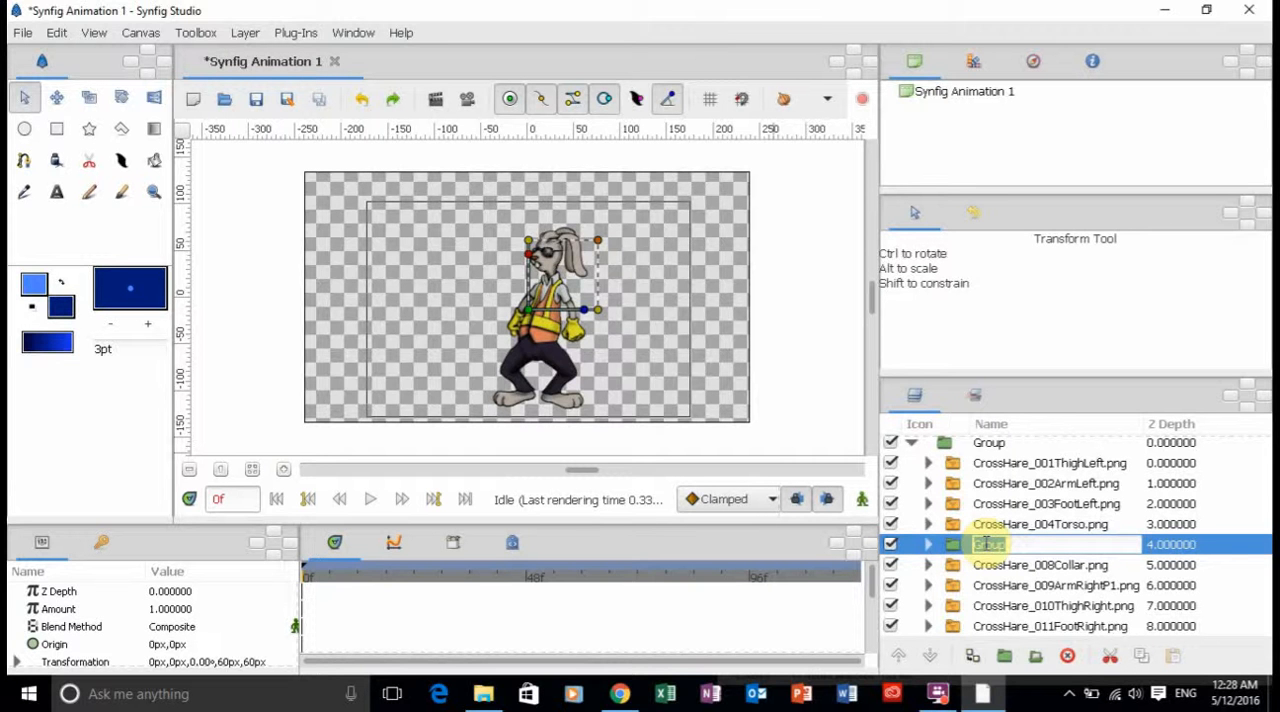
text(Head)
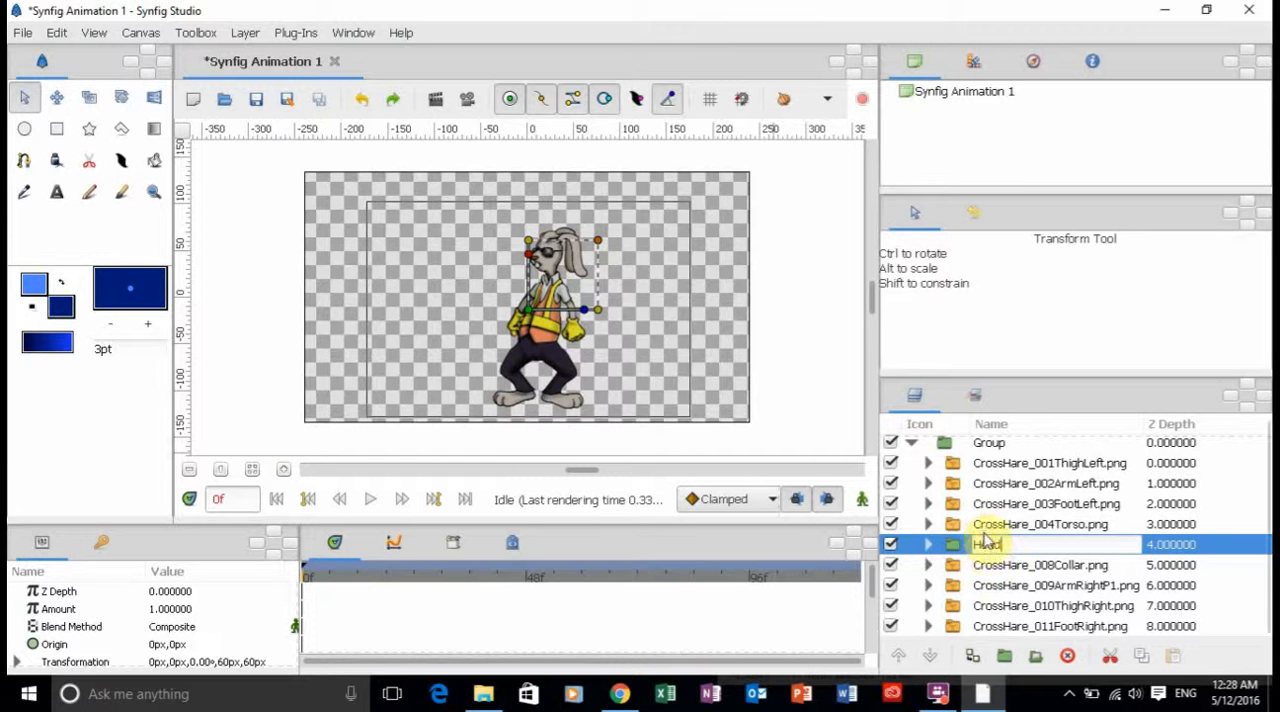
key(Return)
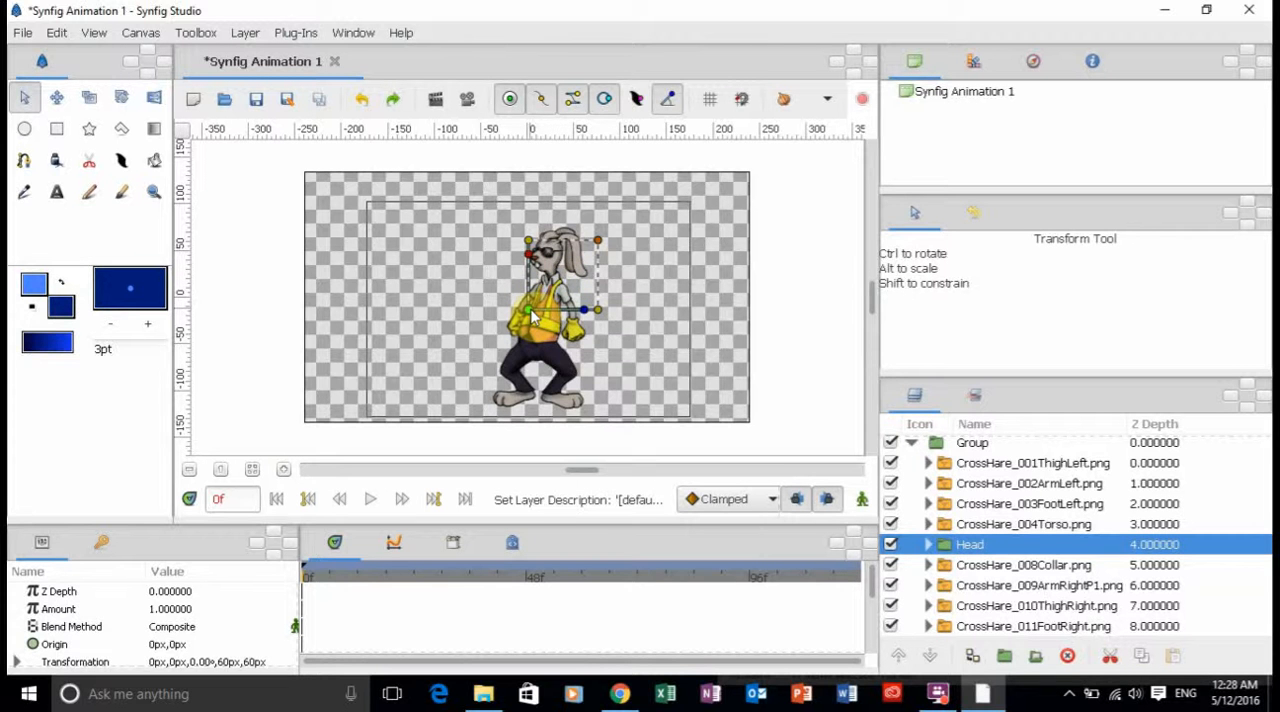
Shift only the Head group's origin to the neck, about 53.8 px, 72.4 px, and test the pivot with an undone rotation of about 28°.
drag(532, 316, 553, 281)
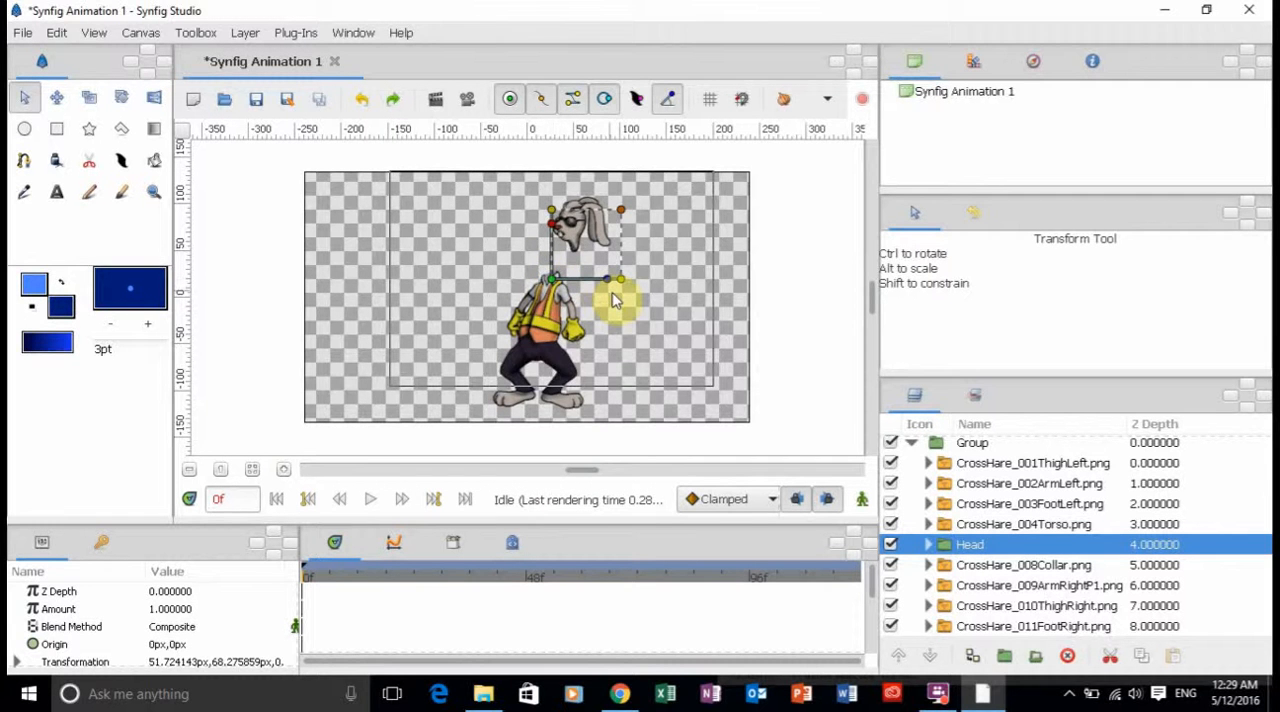
key(ctrl+z)
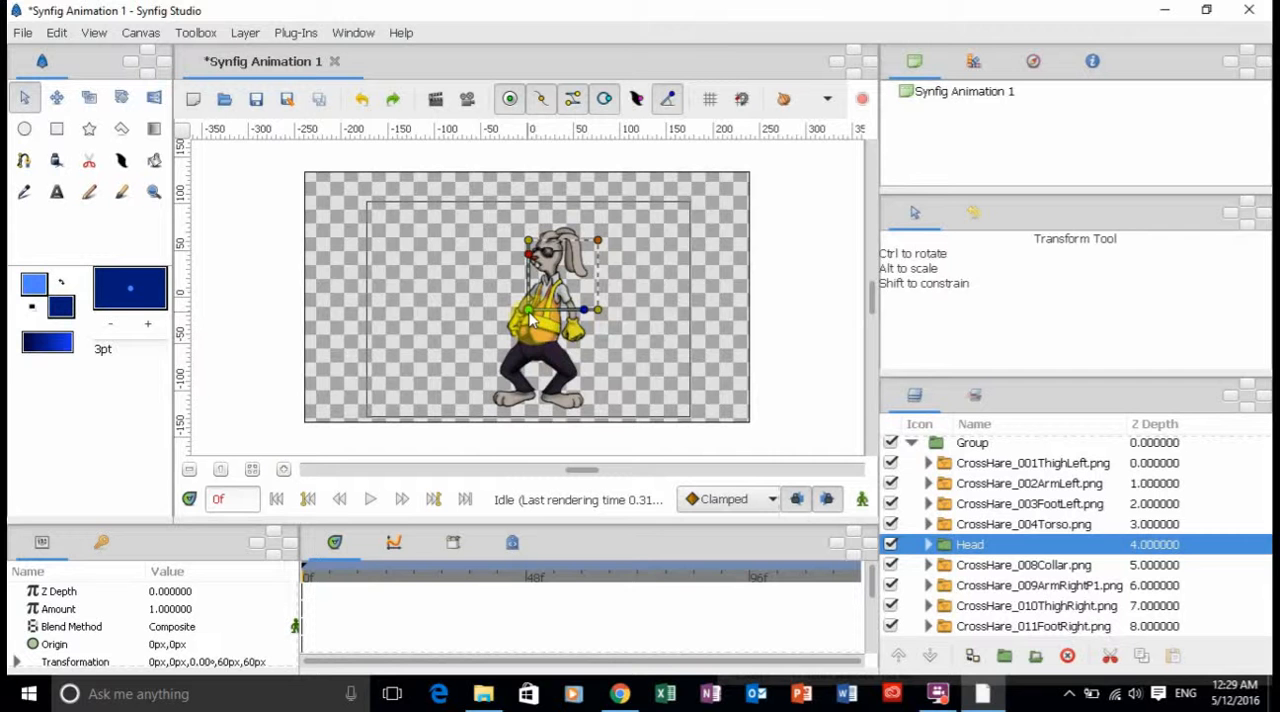
drag(533, 318, 557, 287)
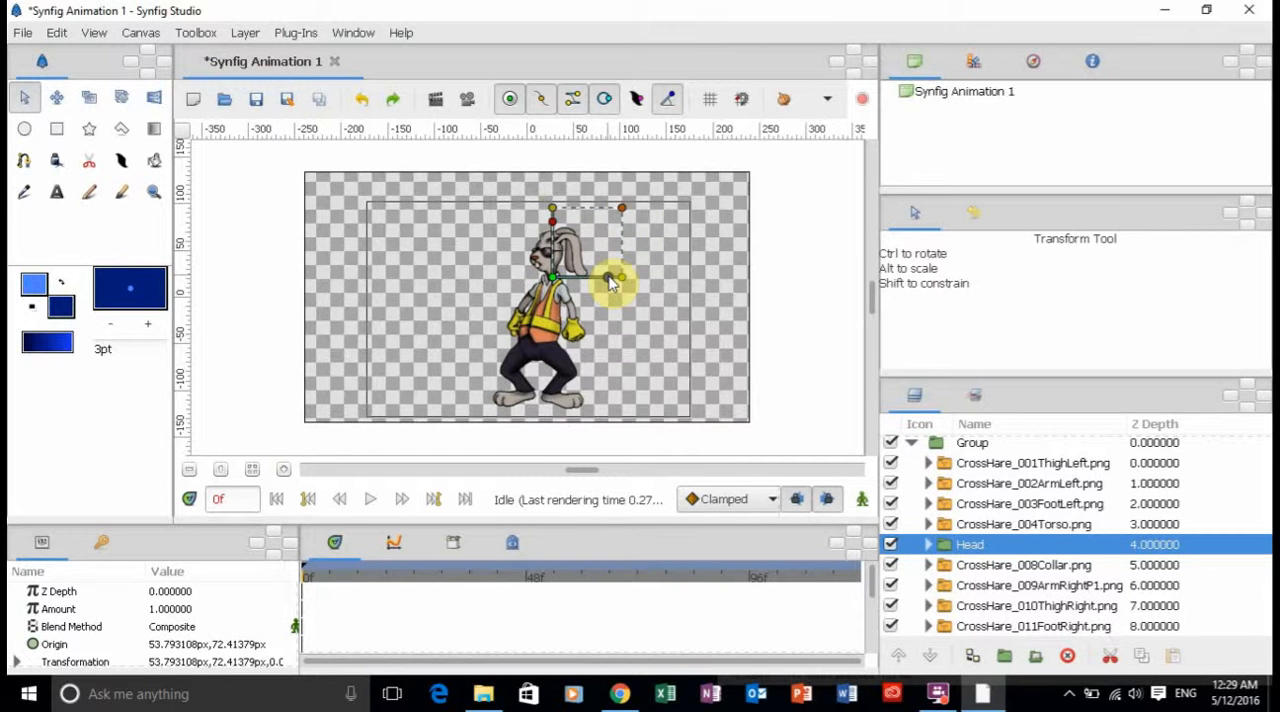
drag(610, 283, 600, 258)
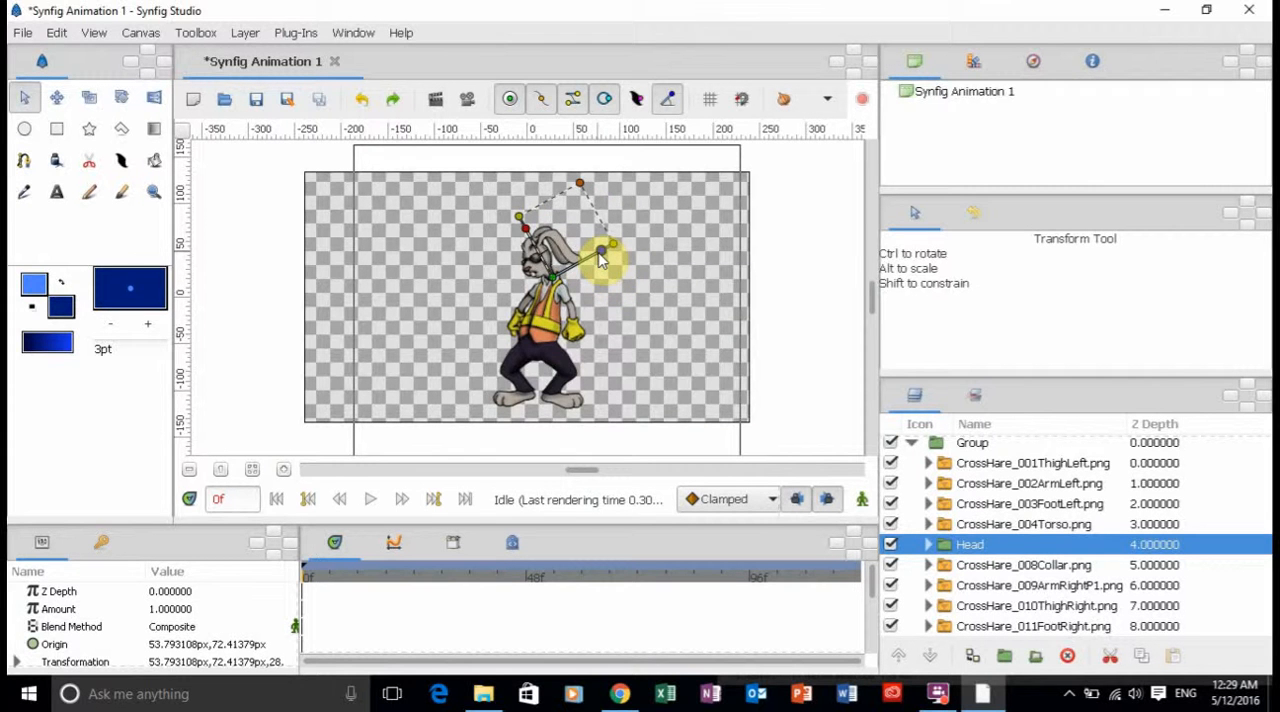
key(ctrl+z)
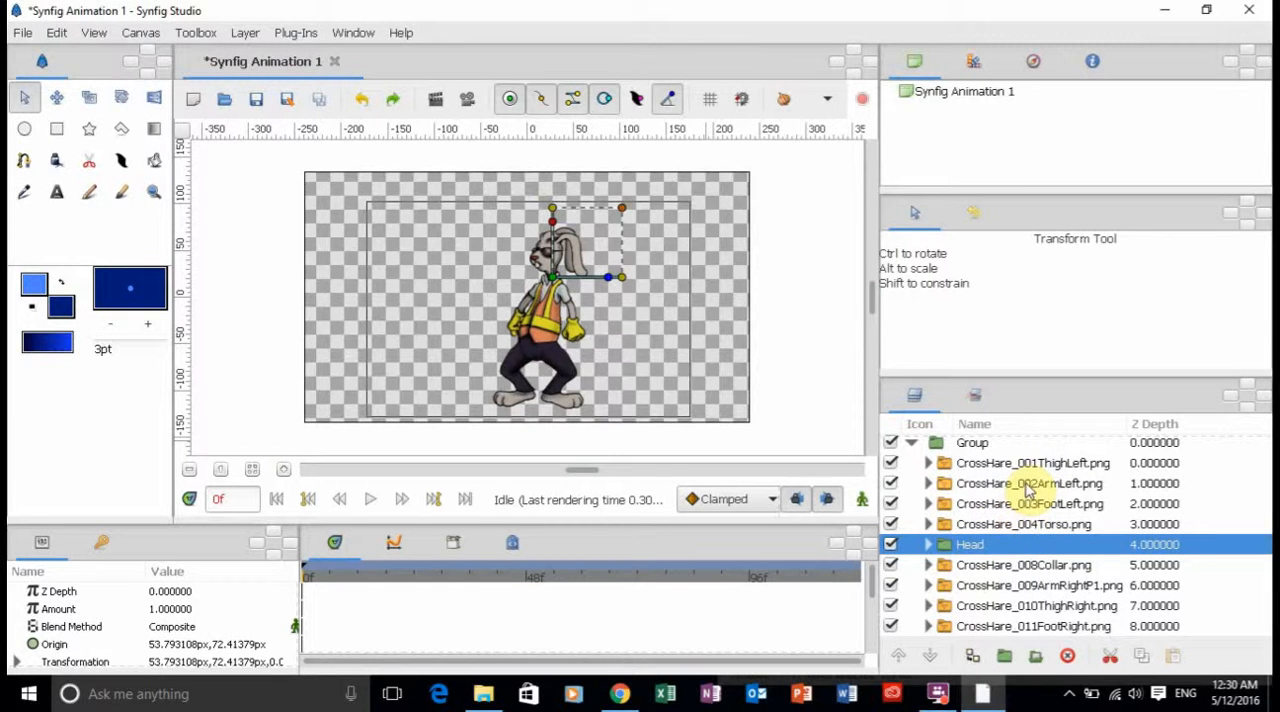
Group the layers from CrossHare_002ArmLeft through CrossHare_009ArmRightP1, including the Head group.
click(1027, 488)
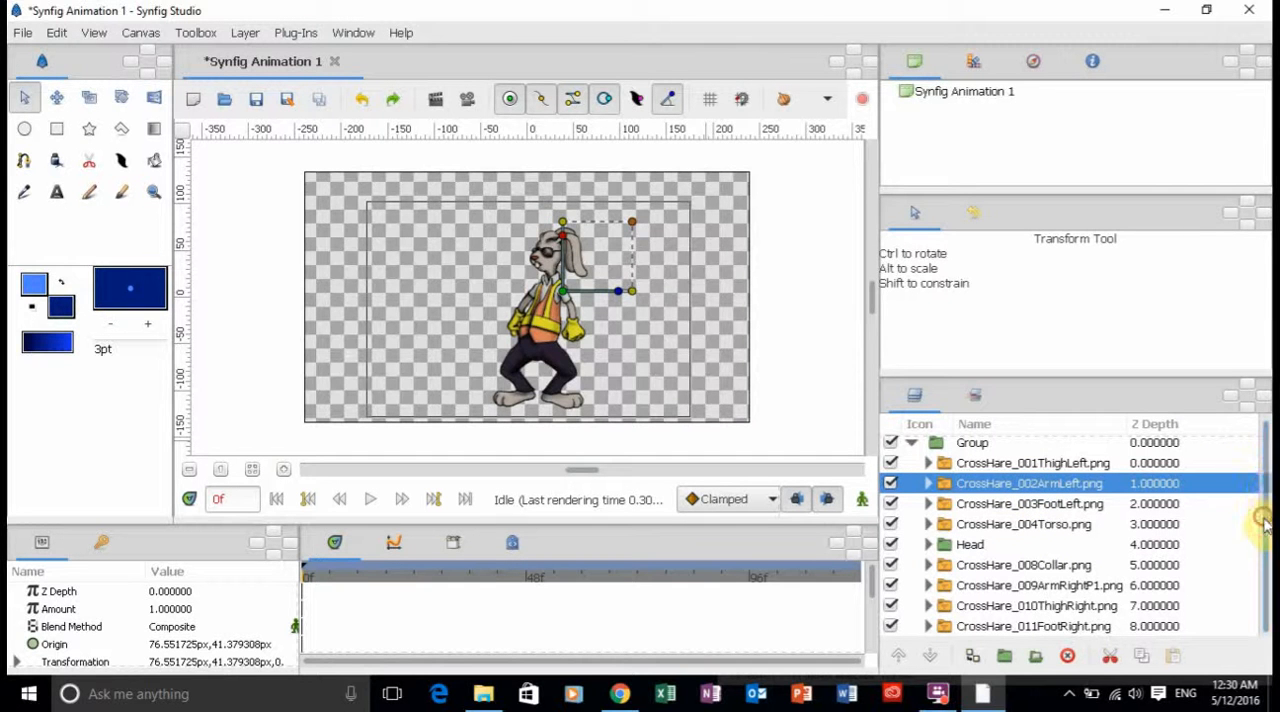
shift+click(1037, 586)
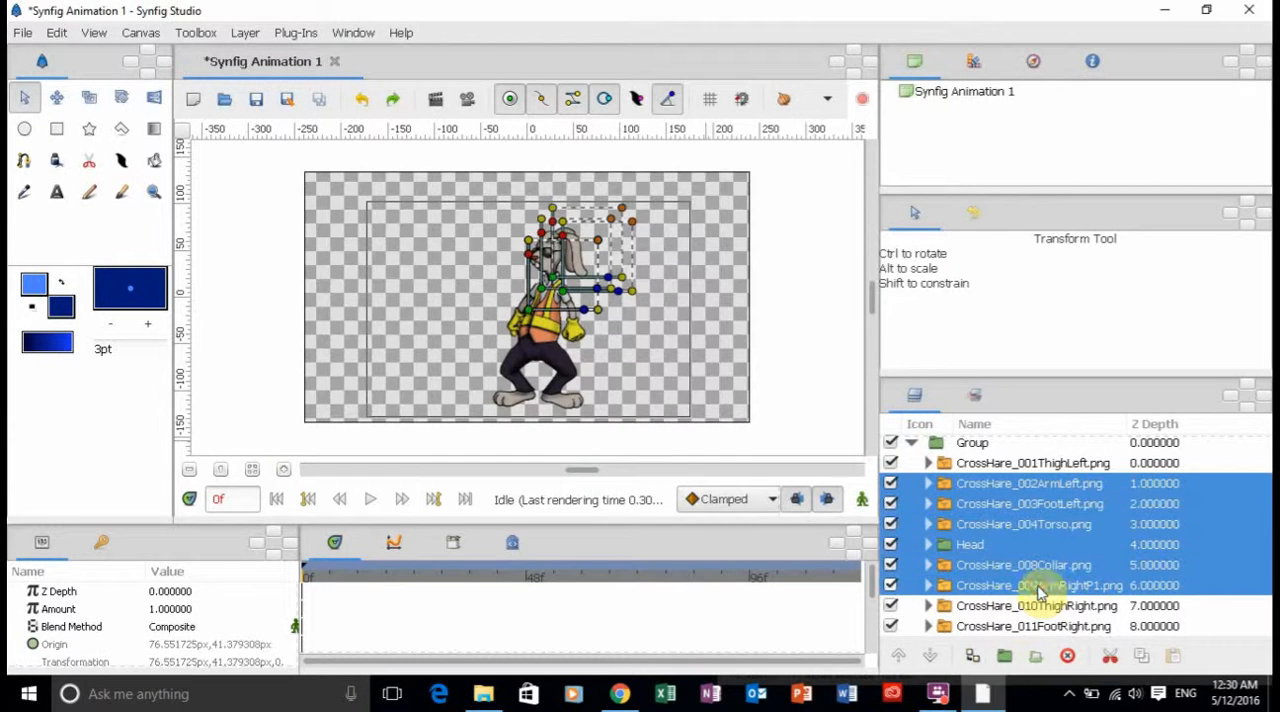
click(1005, 658)
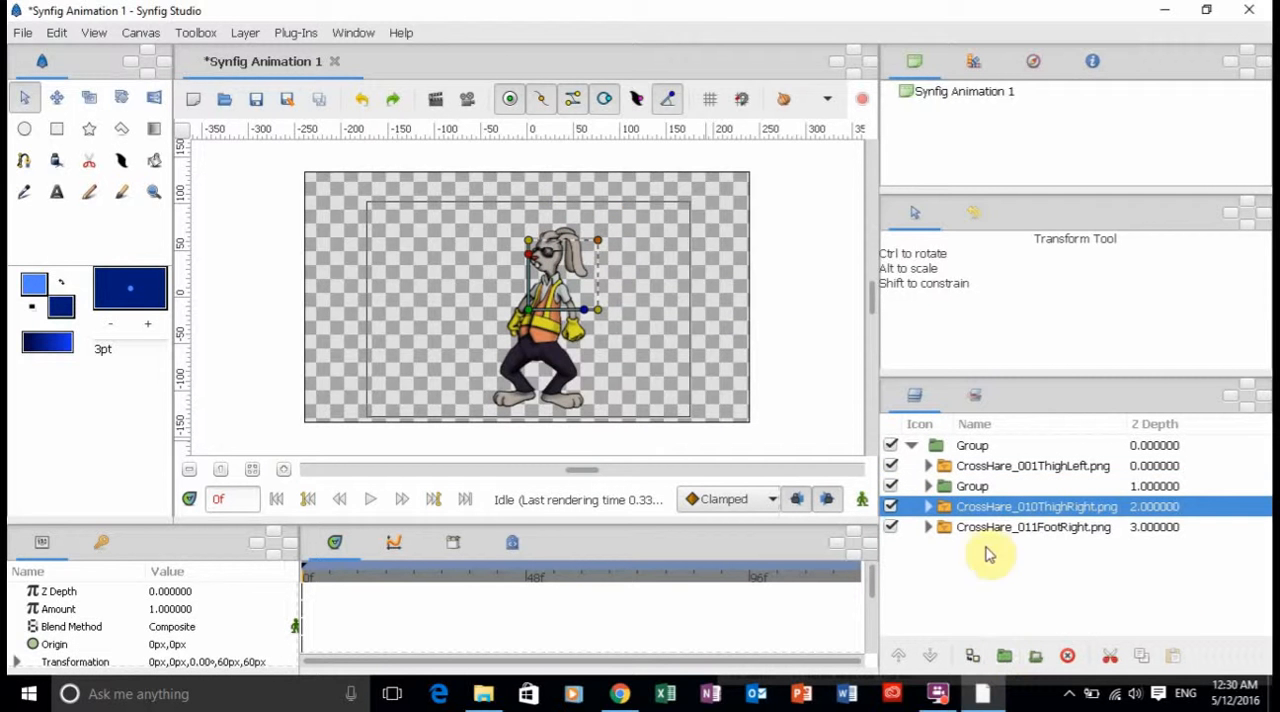
Rename the new group UpperBody, shift only its origin to the hips, about 16.6 px, -101.4 px, and deselect it.
double_click(969, 487)
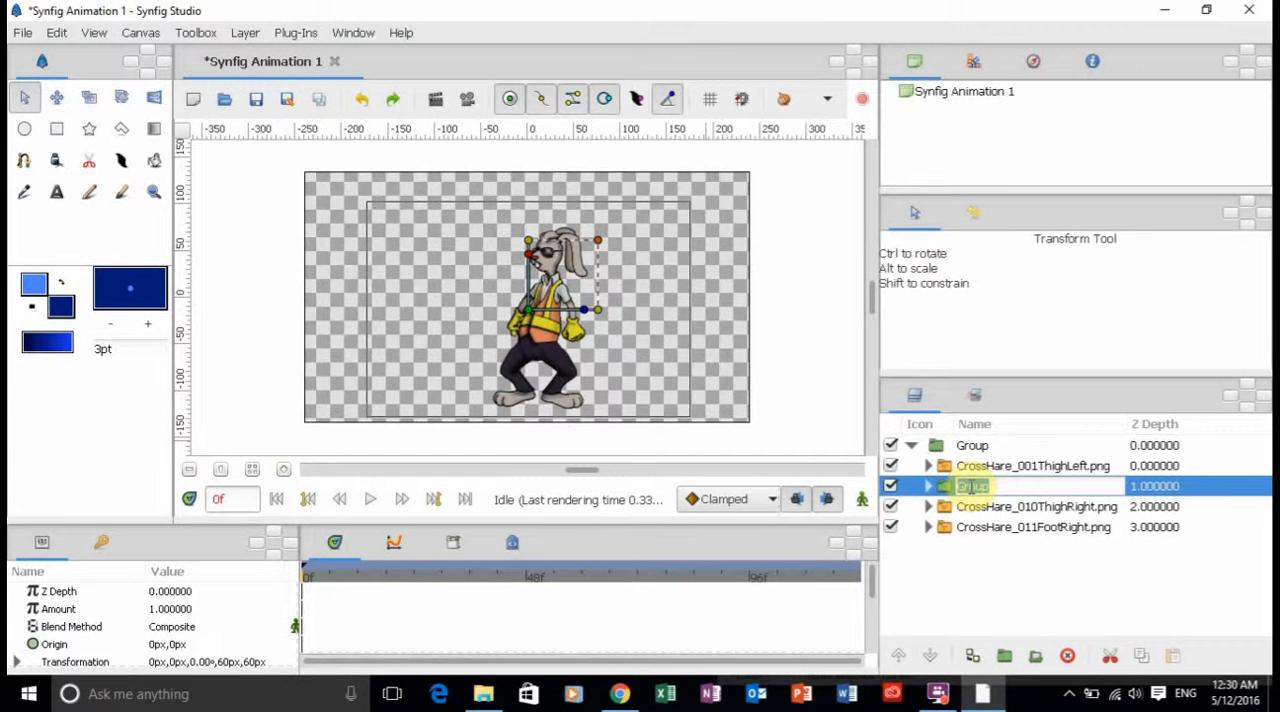
text(Upper)
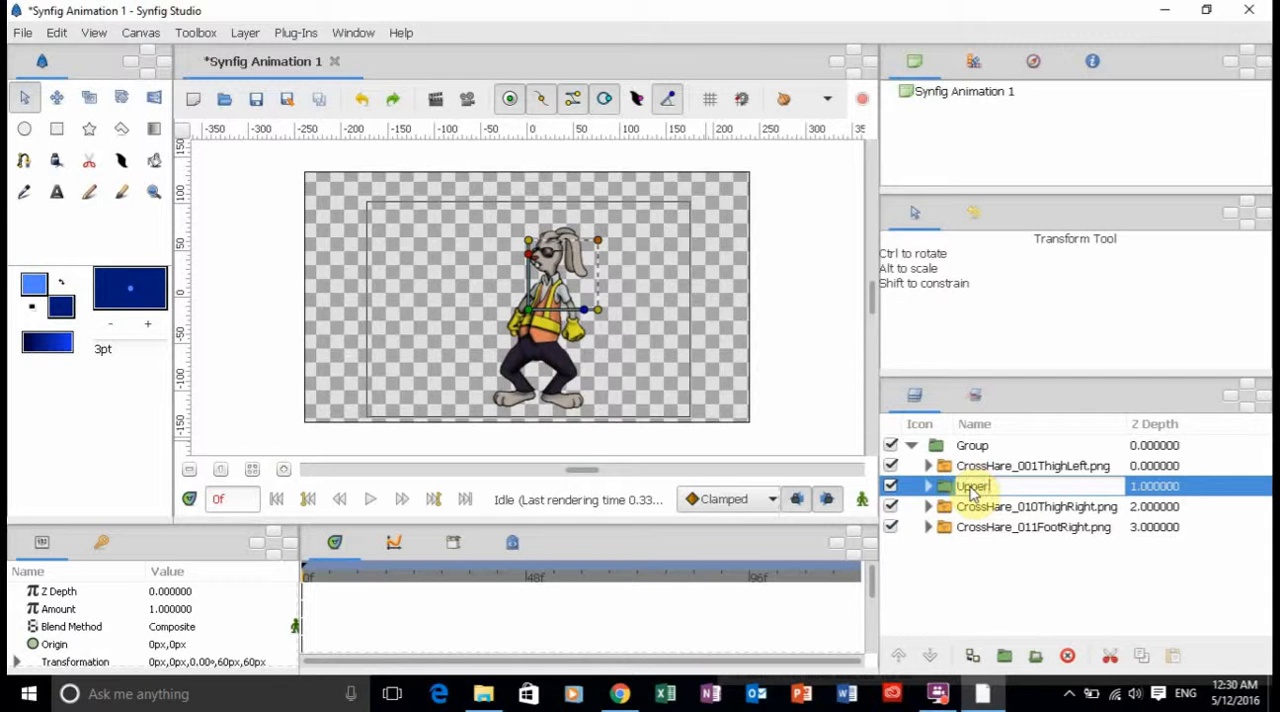
text(Body)
key(Return)
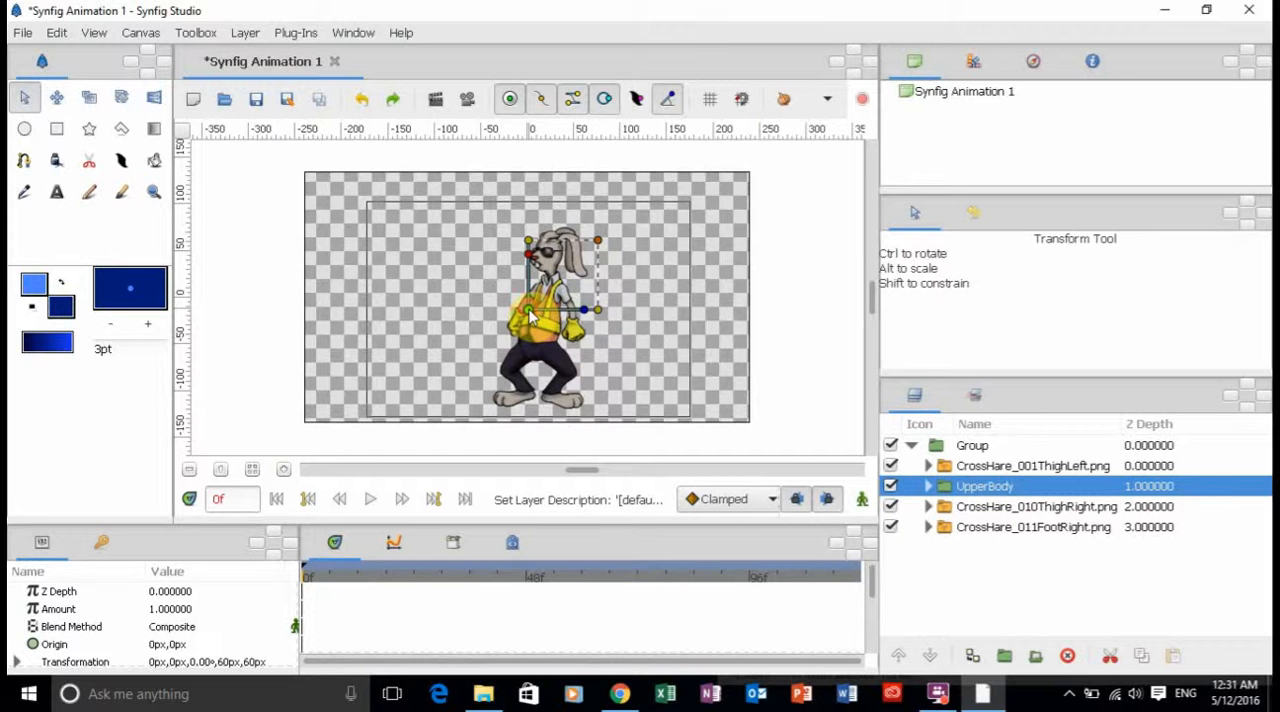
drag(530, 315, 537, 365)
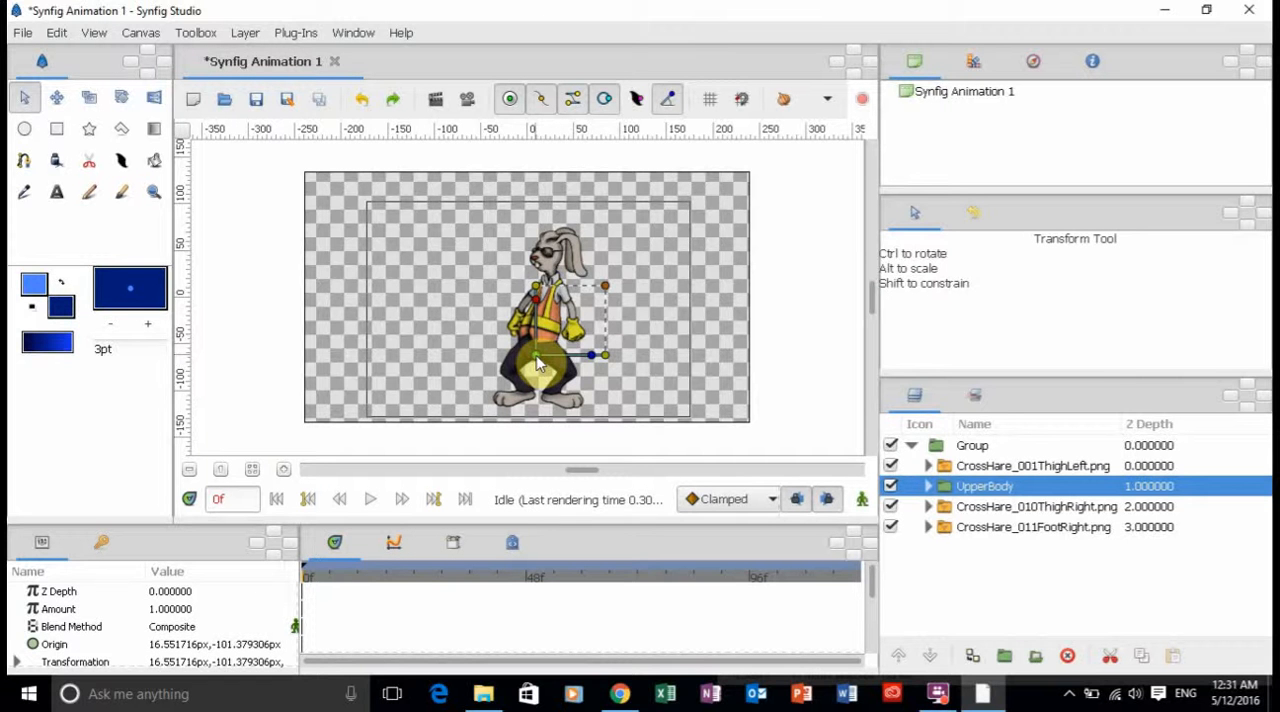
click(655, 308)
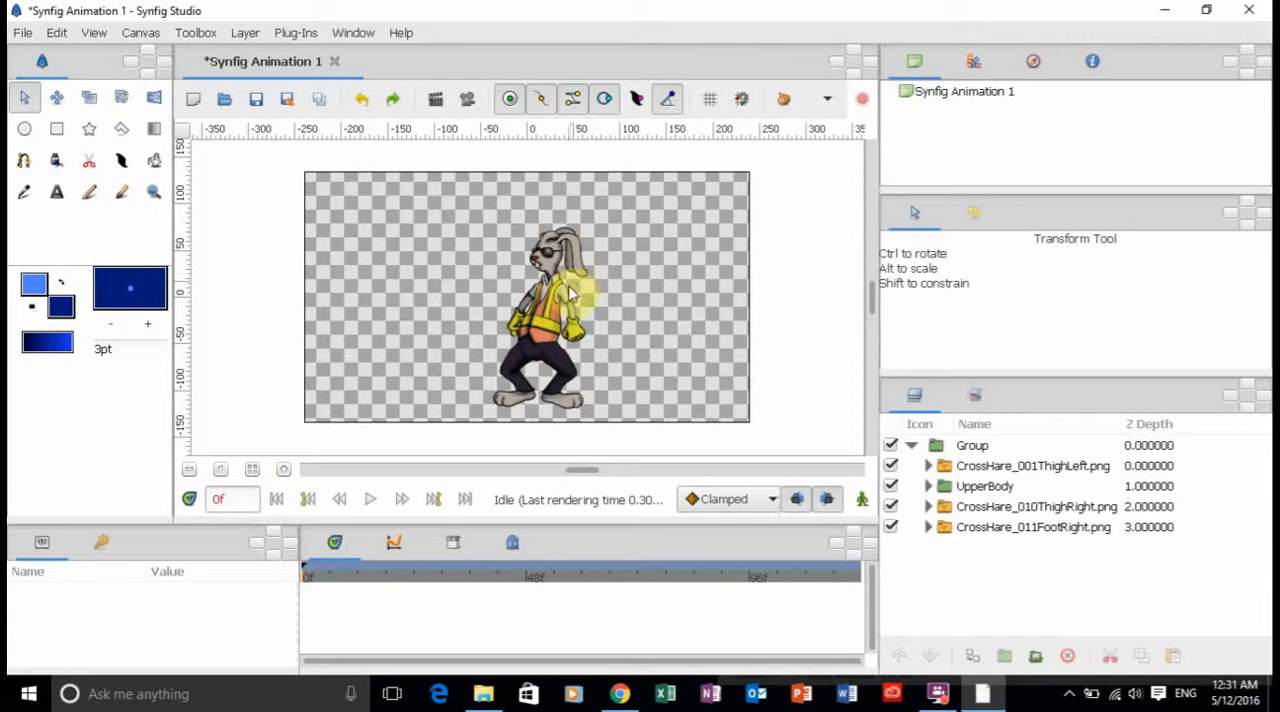
Rotate the CrossHare_002ArmLeft layer about its shoulder until the forearm lies across the chest.
click(573, 311)
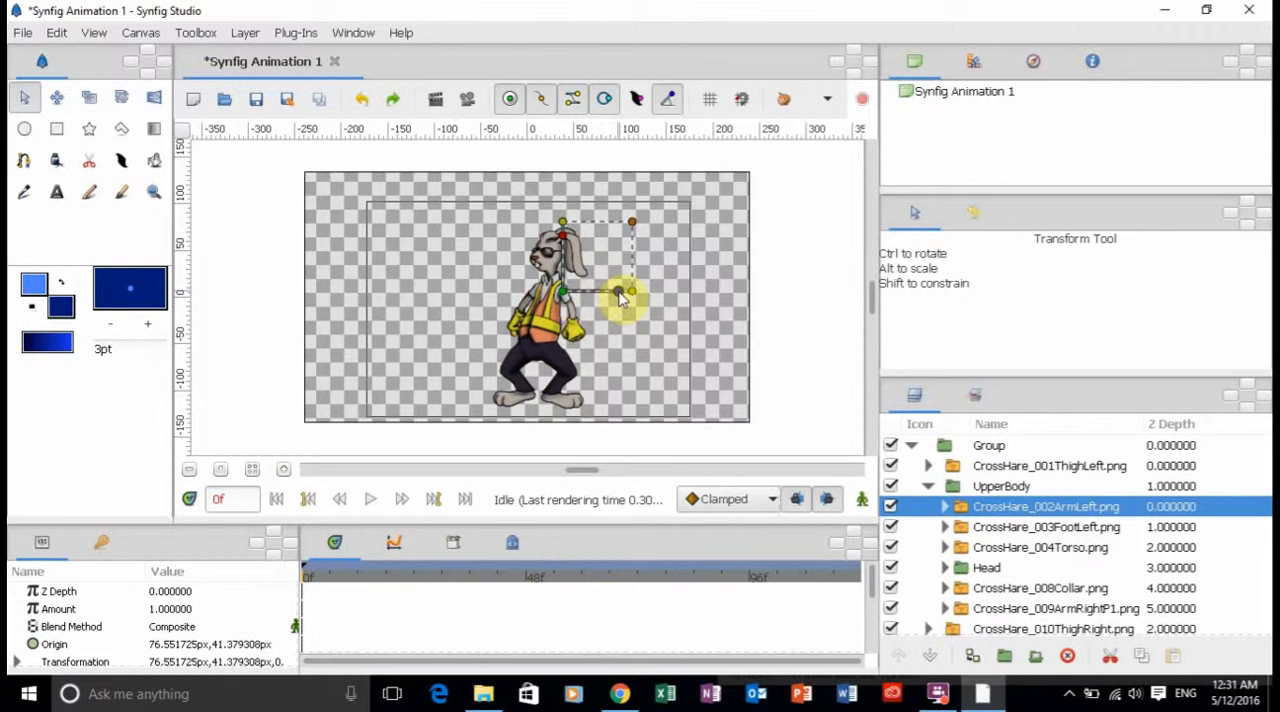
drag(618, 293, 584, 318)
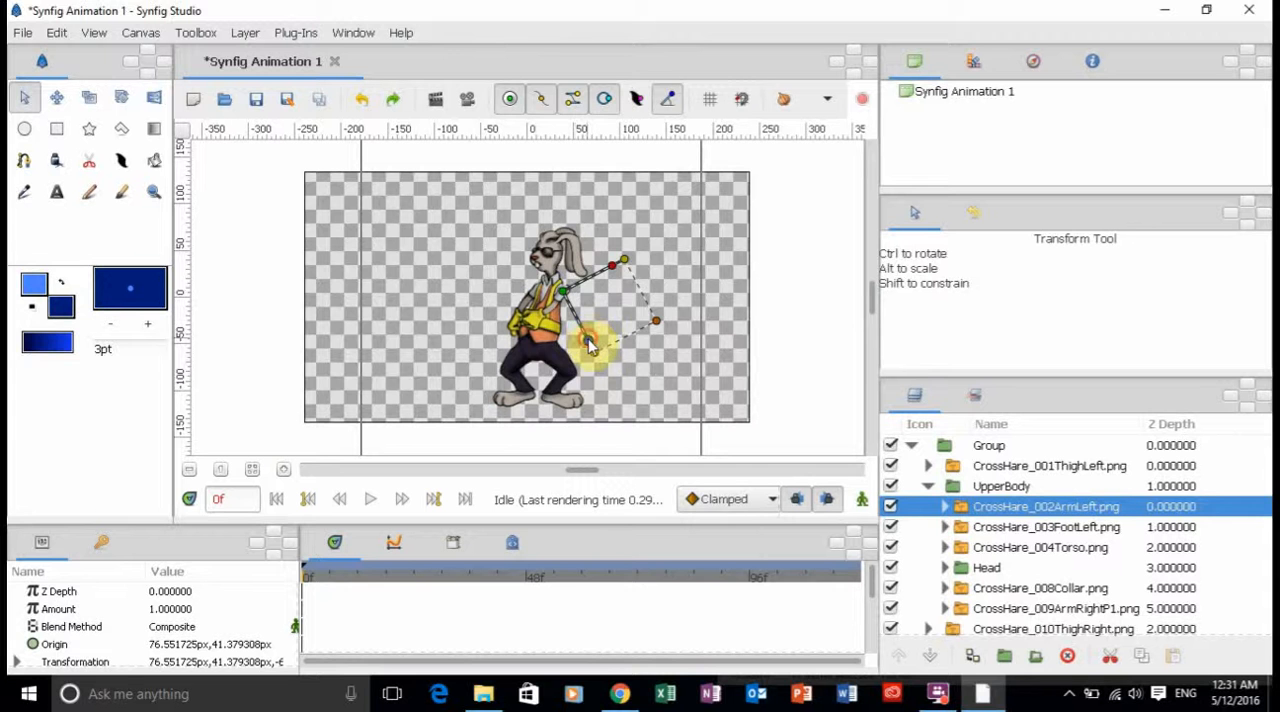
drag(593, 350, 562, 345)
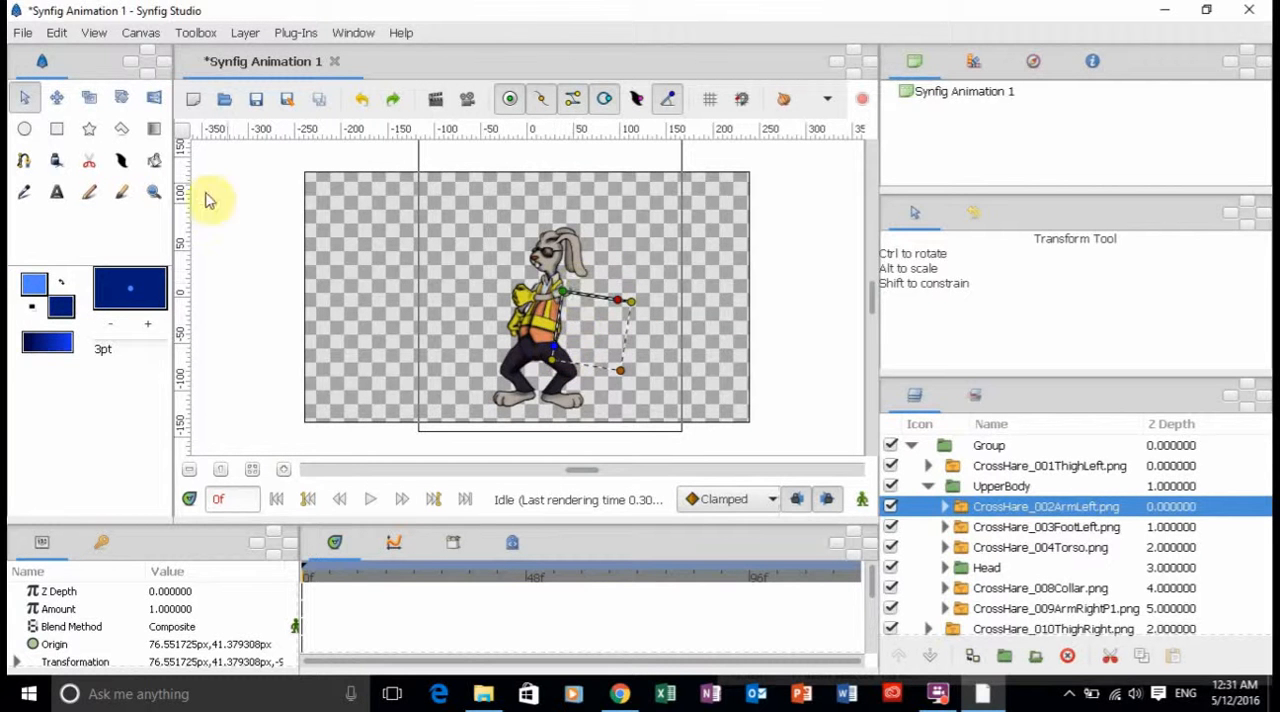
Zoom in on the torso and move the CrossHare_002ArmLeft layer inward to about 61.2 px, 40.1 px so it meets the shoulder.
click(154, 192)
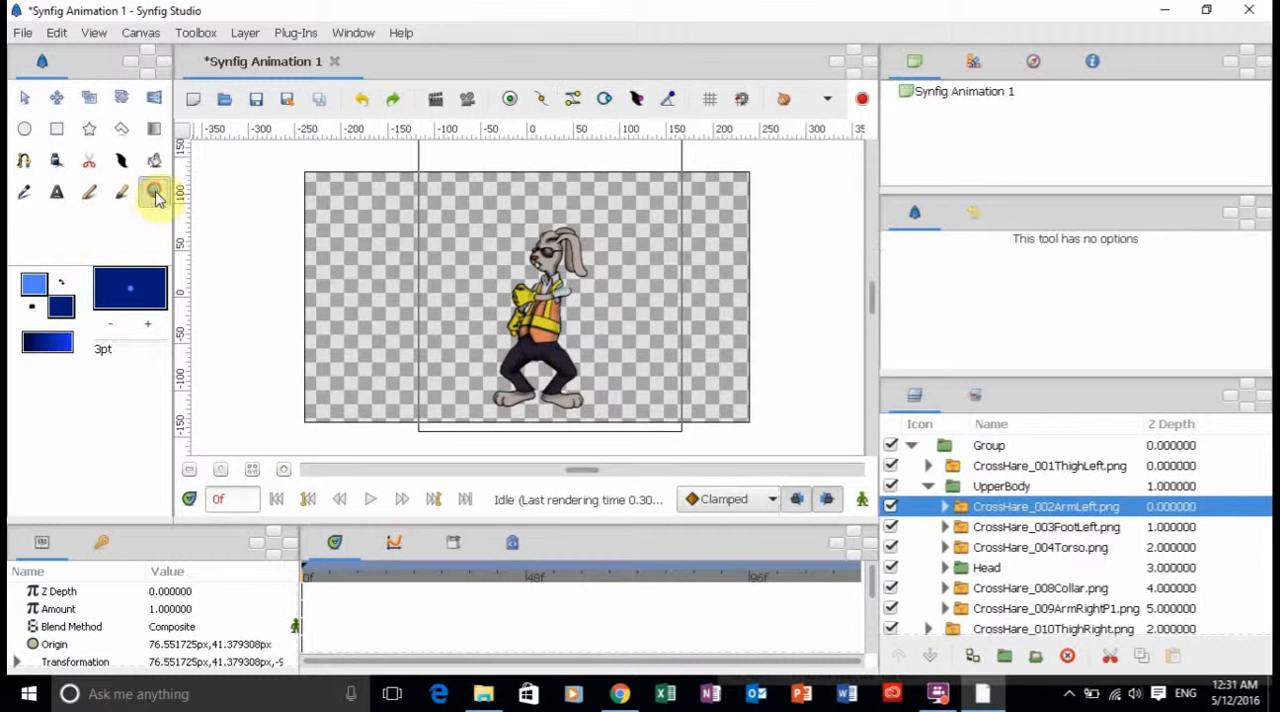
drag(506, 266, 586, 328)
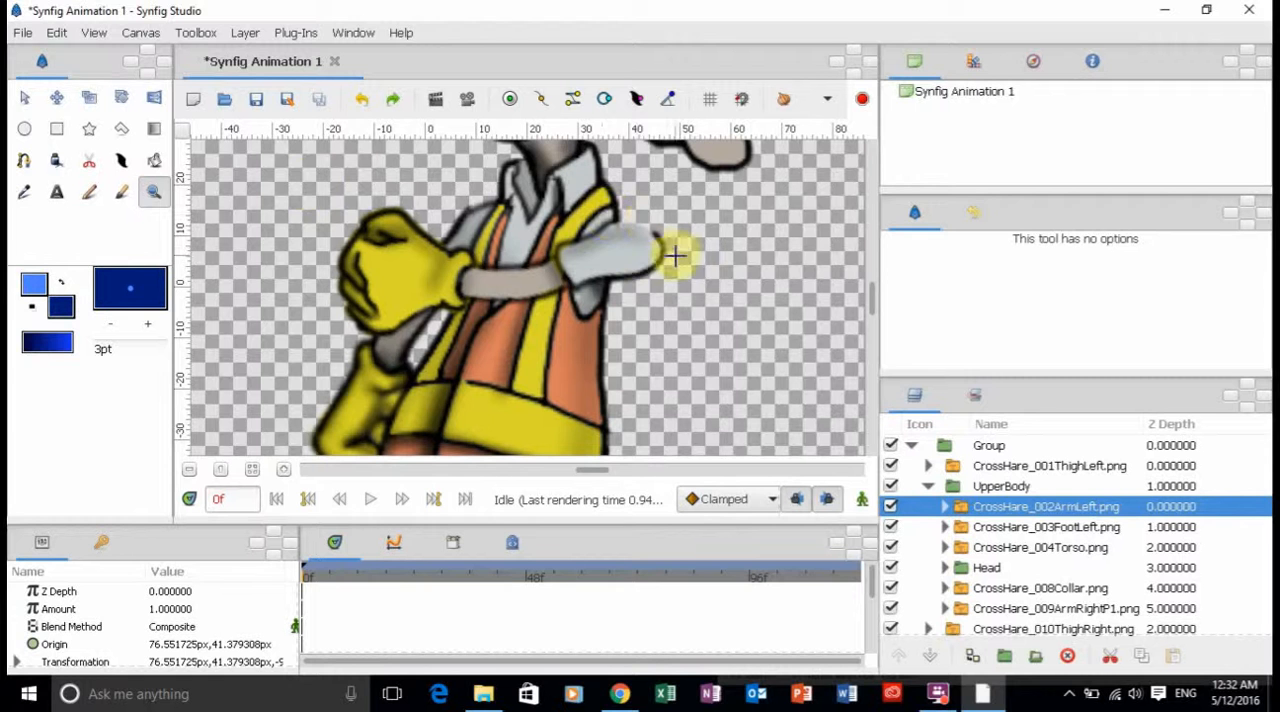
click(24, 97)
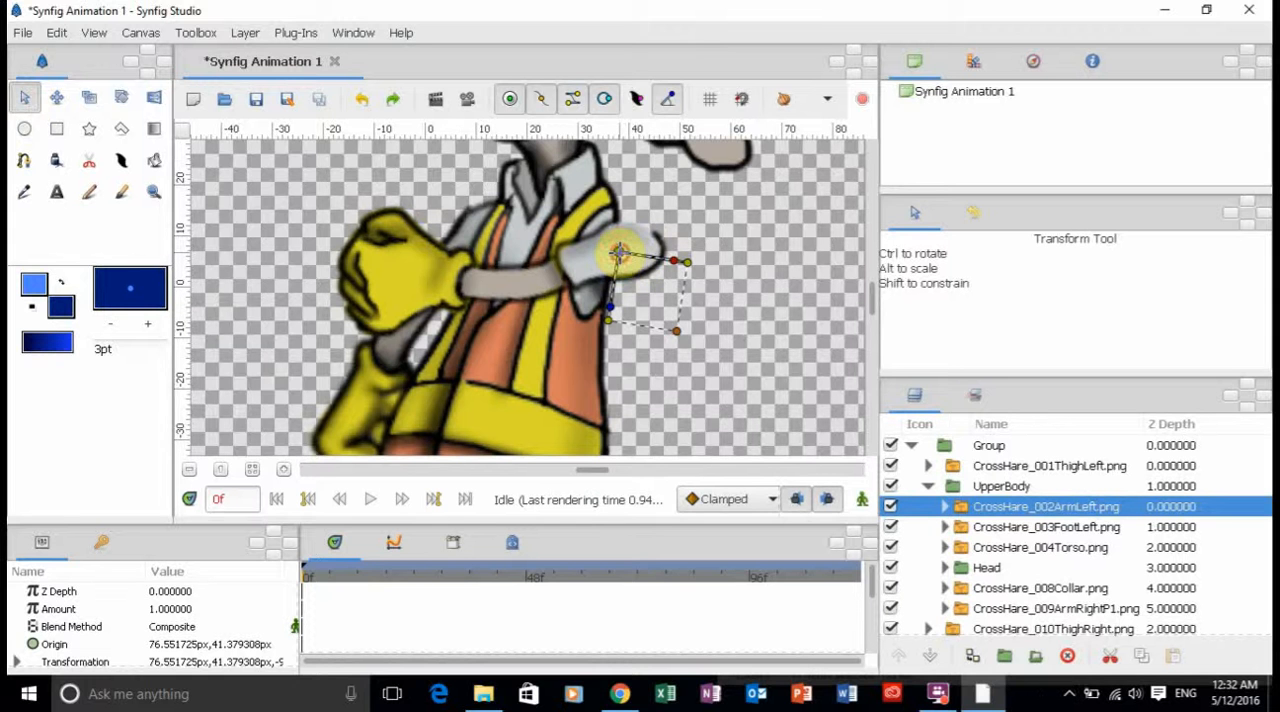
drag(619, 252, 580, 254)
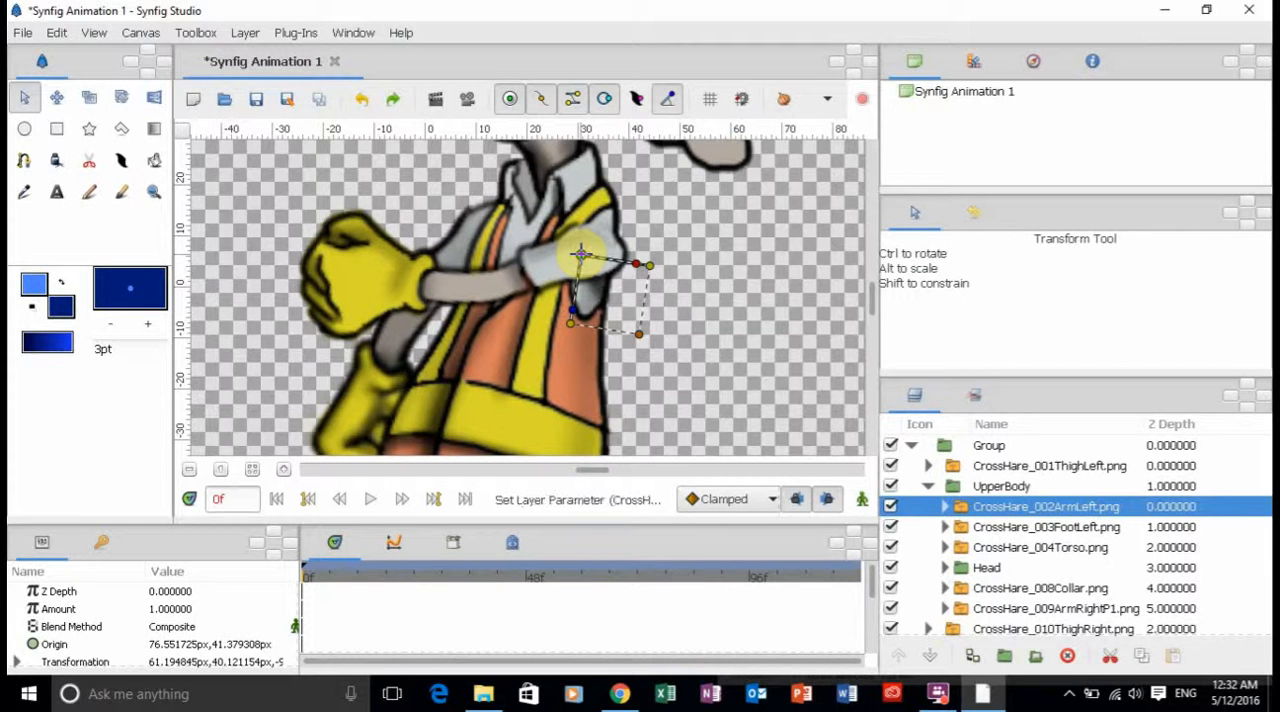
Nudge the CrossHare_002ArmLeft layer at the shoulder to about 62.7 px, 40.5 px.
drag(580, 254, 580, 250)
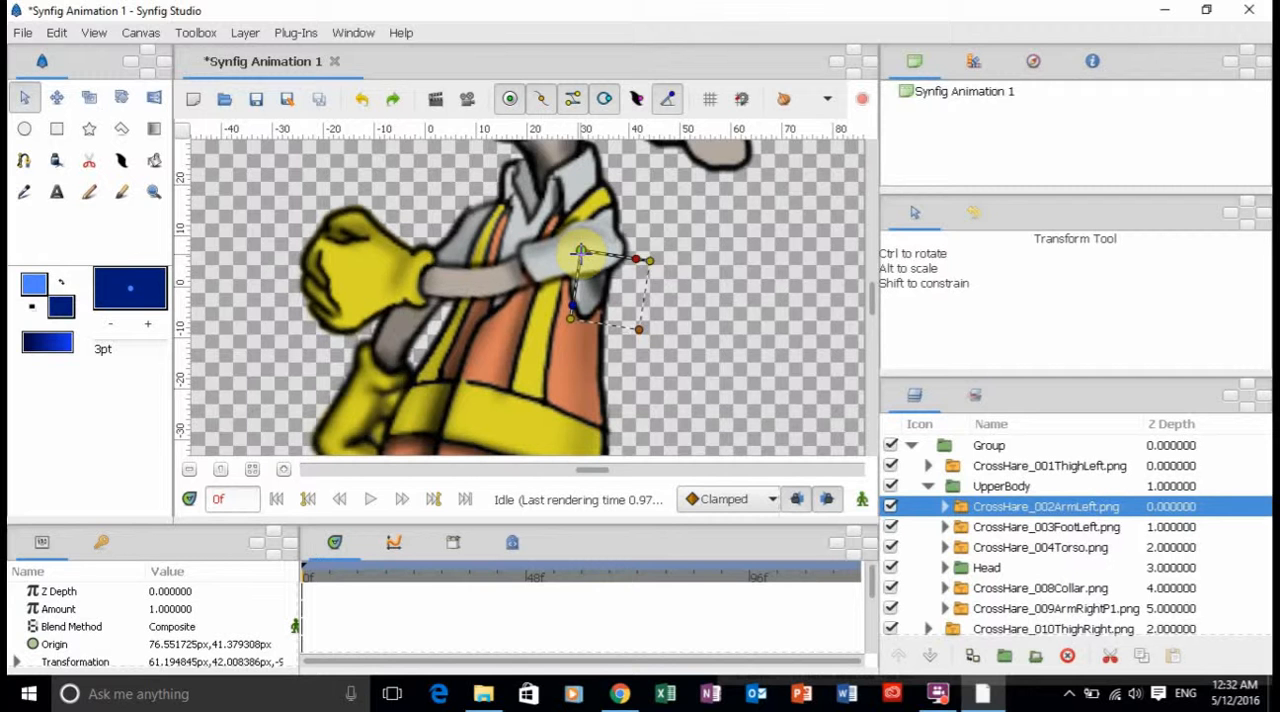
click(580, 253)
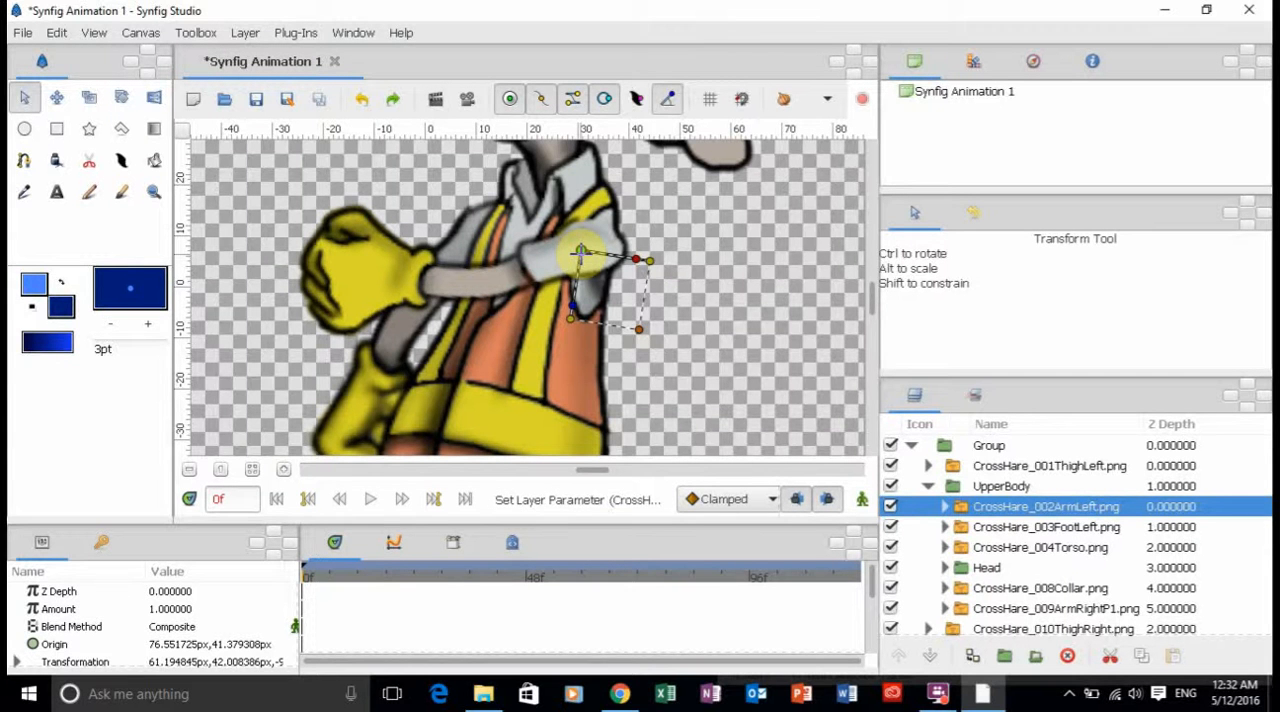
drag(580, 250, 581, 254)
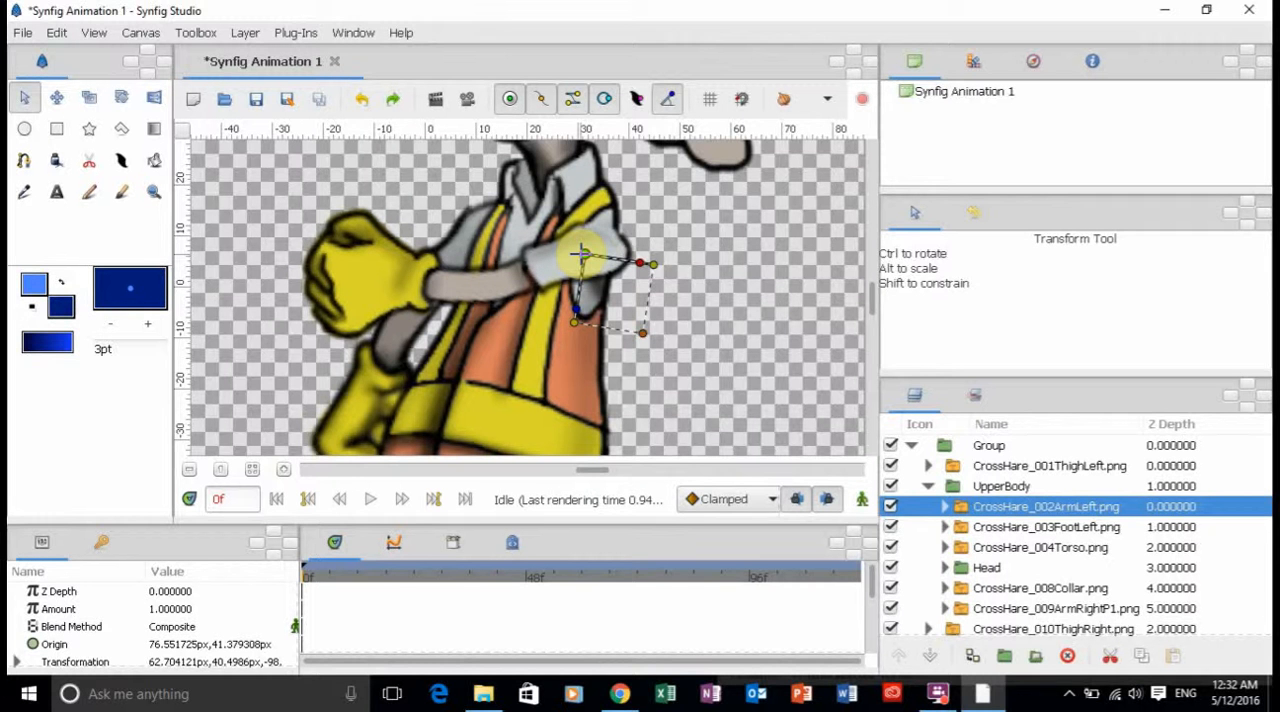
Rotate the CrossHare_009ArmRightP1 layer about its shoulder until the arm reaches forward with its glove just below the other glove.
click(369, 378)
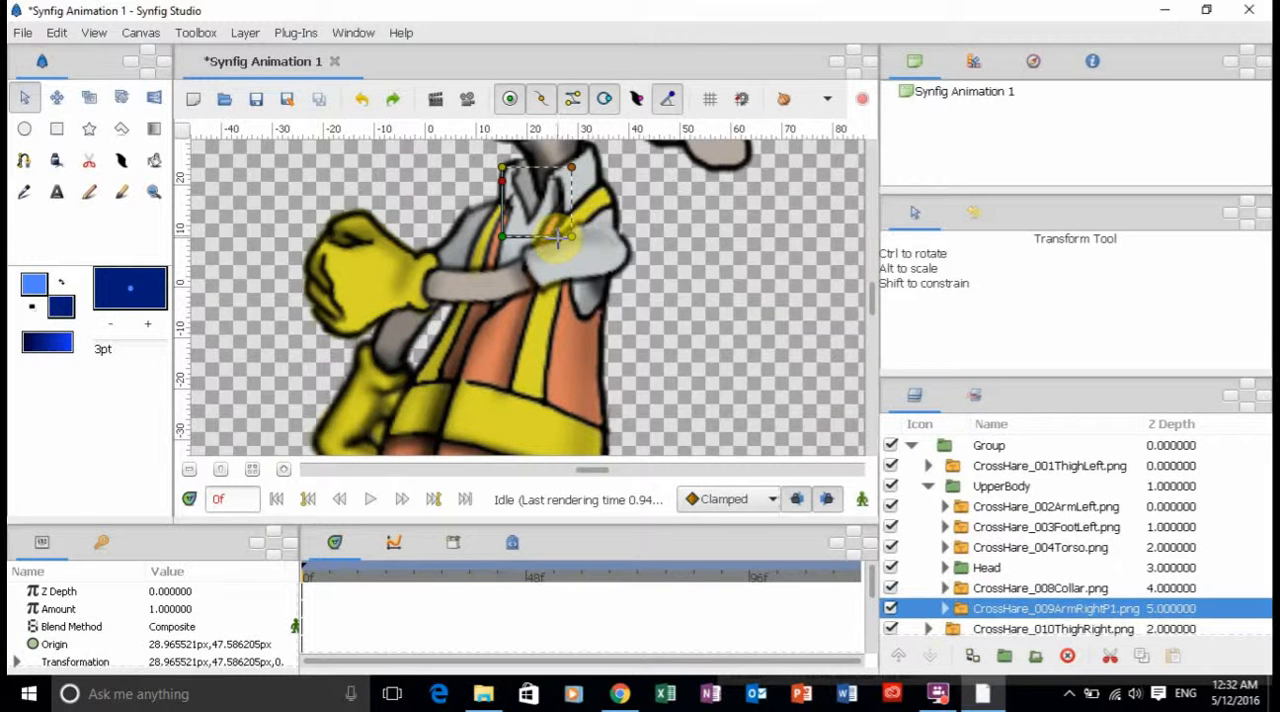
drag(560, 236, 520, 293)
drag(522, 291, 492, 306)
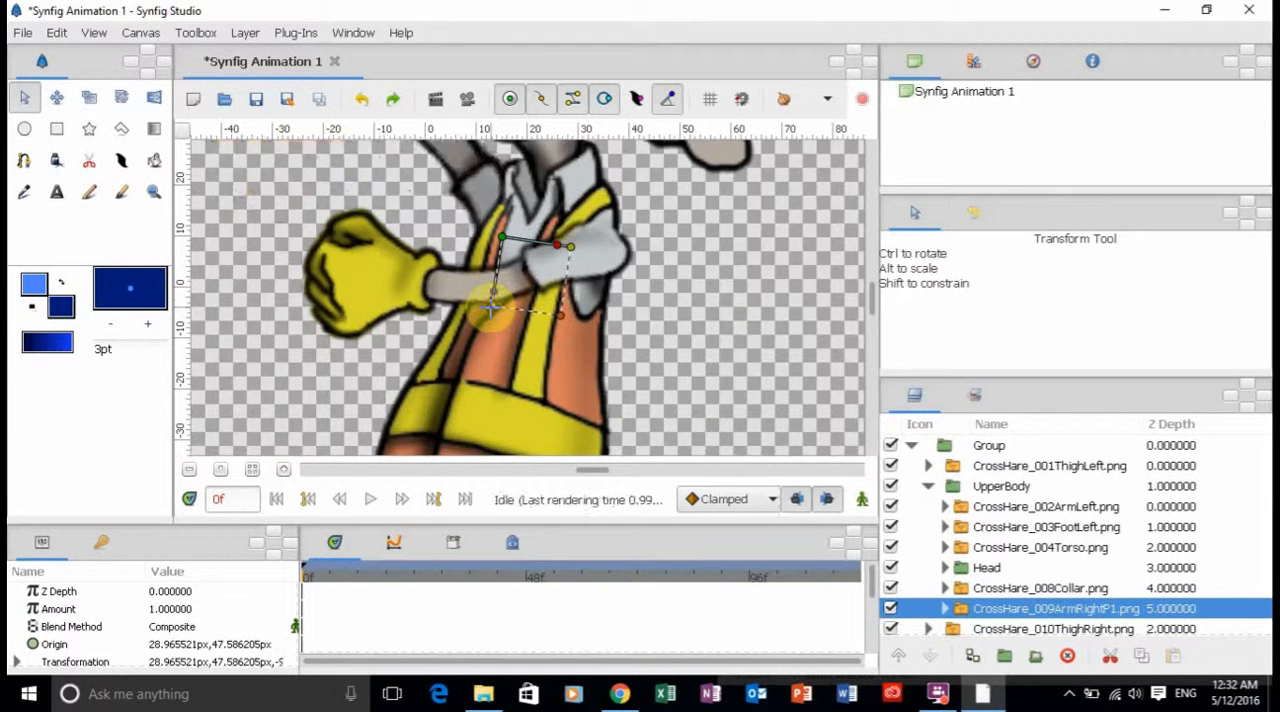
drag(490, 290, 551, 257)
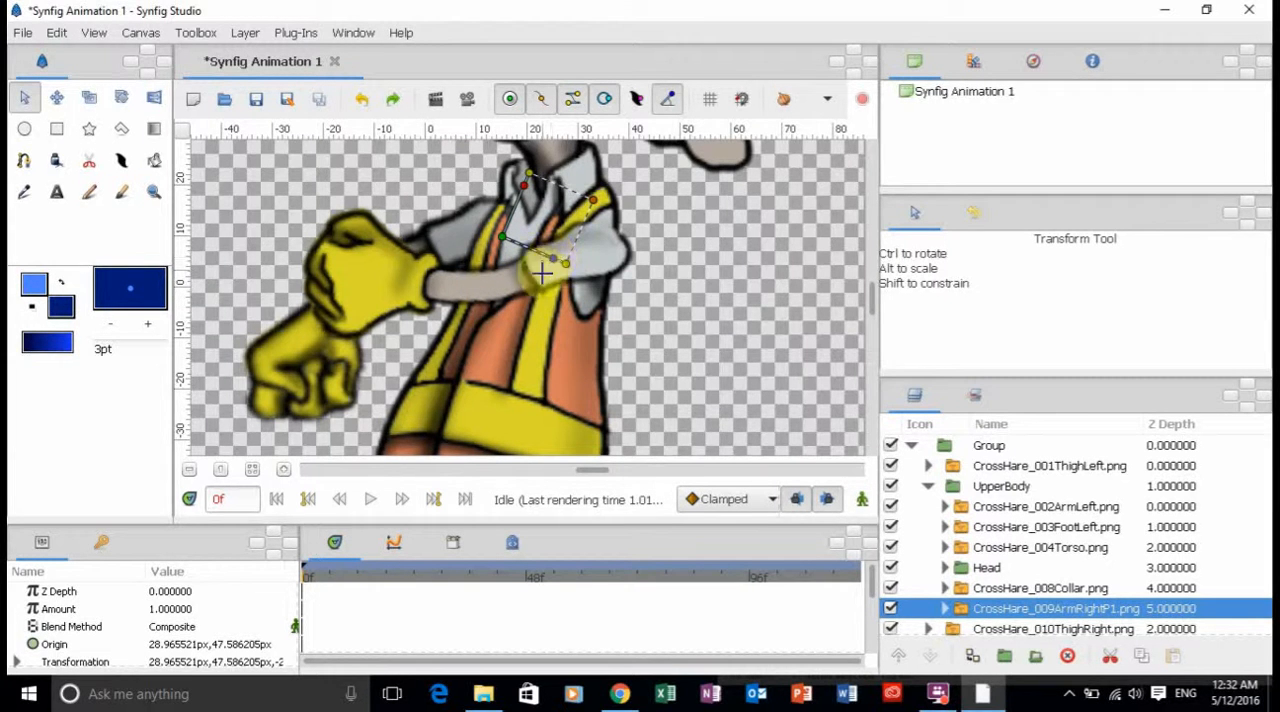
Rotate the CrossHare_002ArmLeft layer to raise its glove above the other one, and shift it to about 59.3 px, 41.3 px.
click(355, 230)
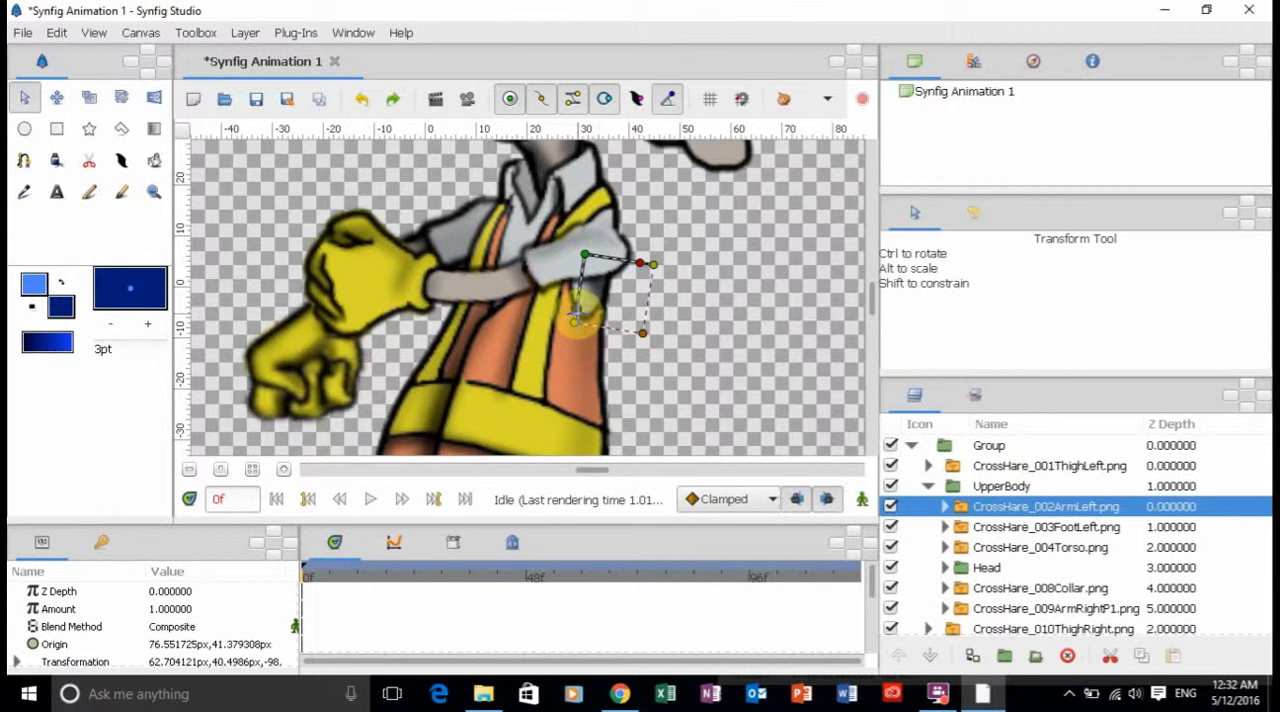
drag(580, 300, 553, 303)
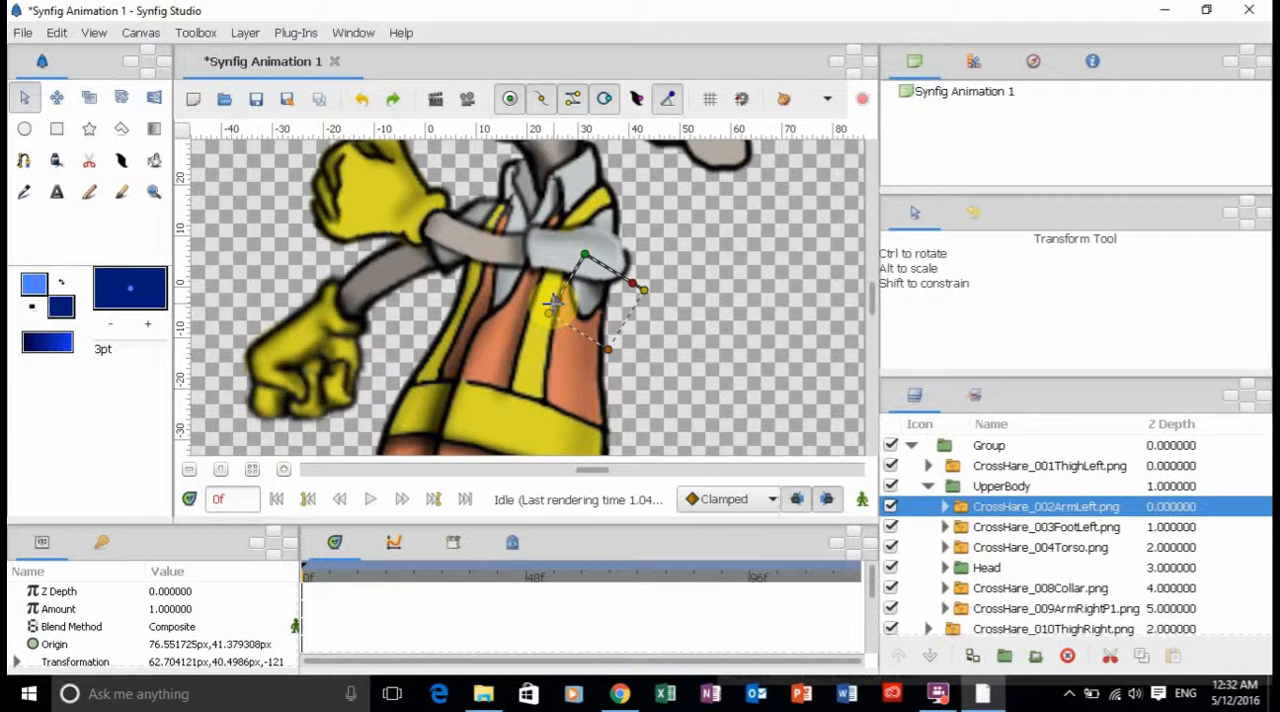
drag(585, 255, 576, 251)
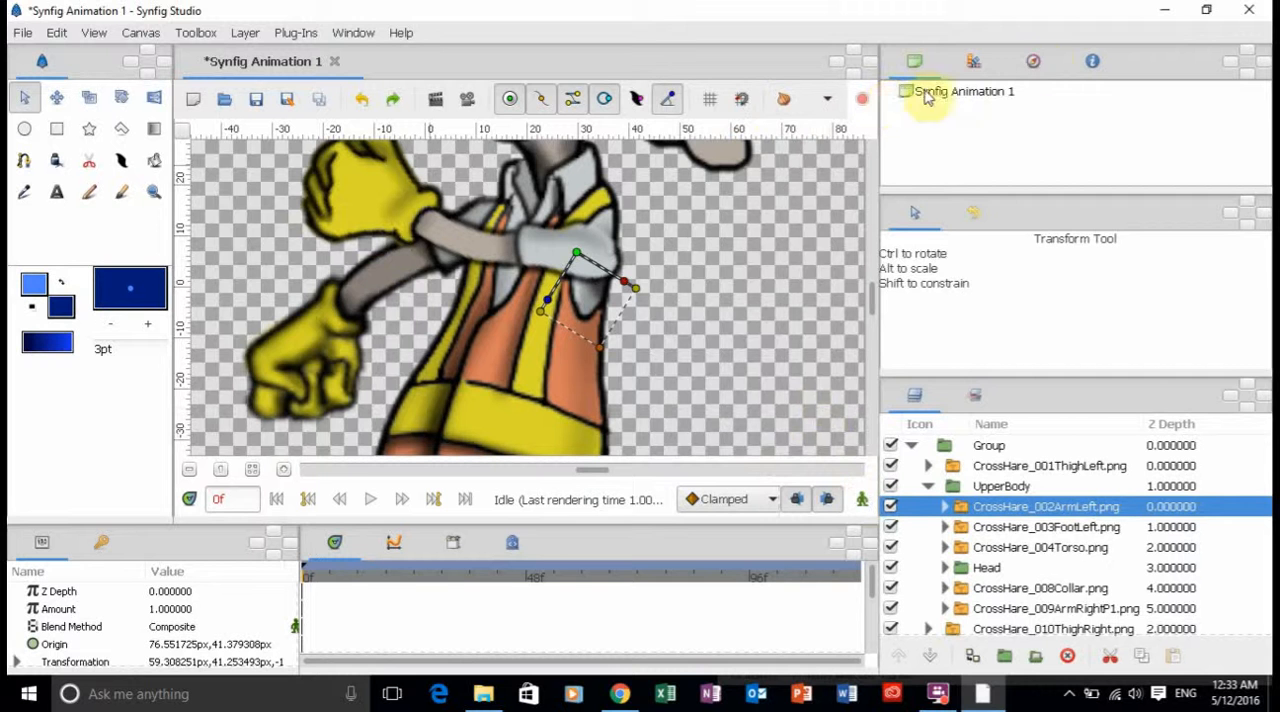
With the whole rabbit in view, turn on animate editing mode and select the CrossHare_002ArmLeft layer.
click(1036, 66)
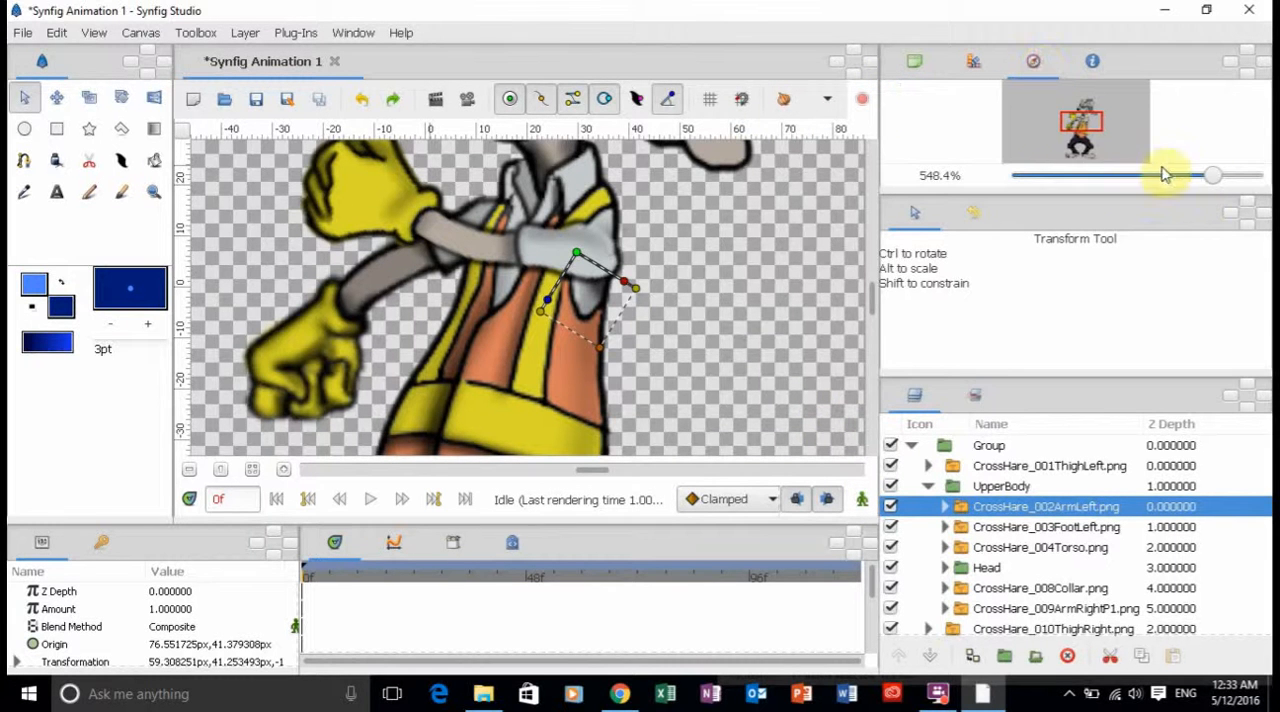
drag(1203, 178, 1178, 177)
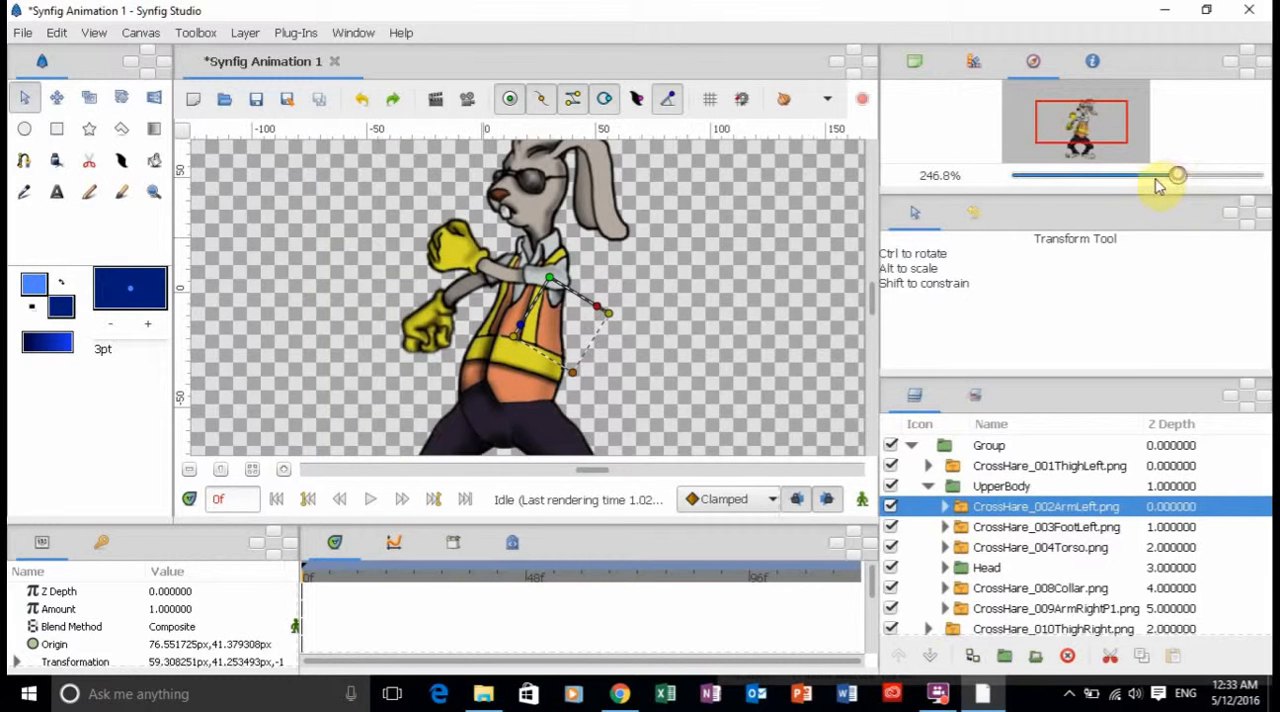
drag(1150, 186, 1145, 183)
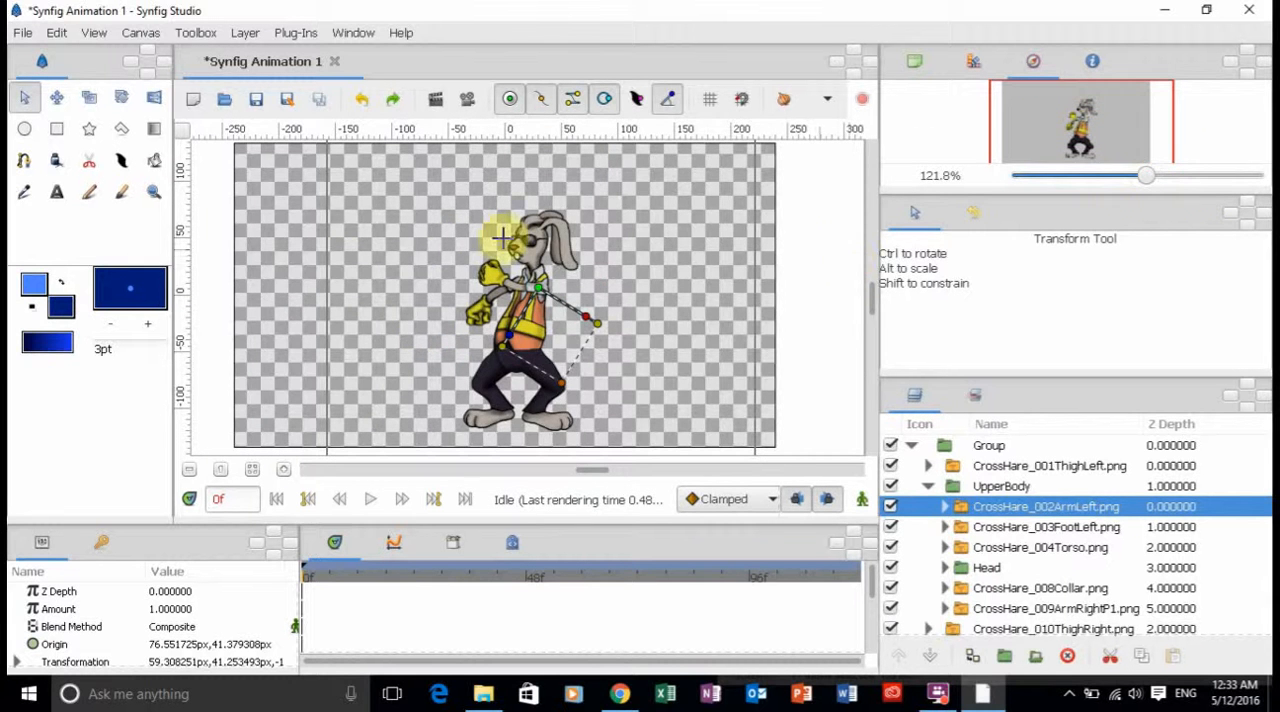
click(214, 272)
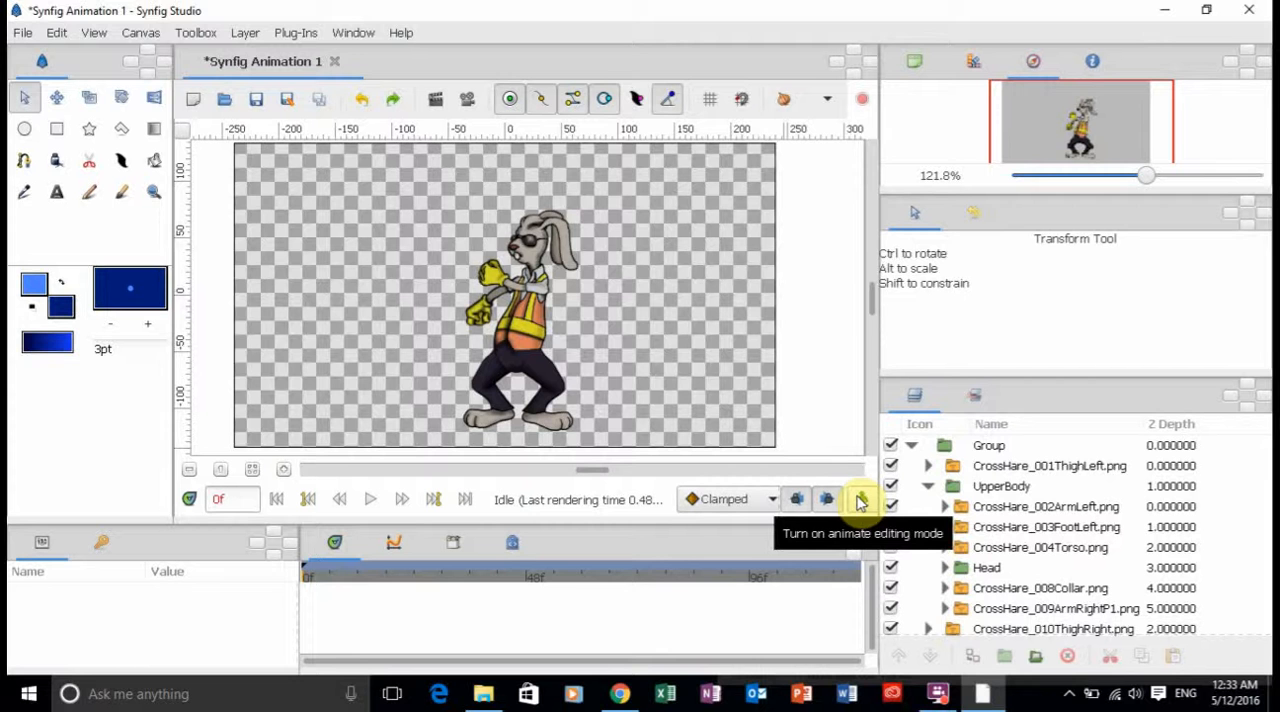
click(861, 500)
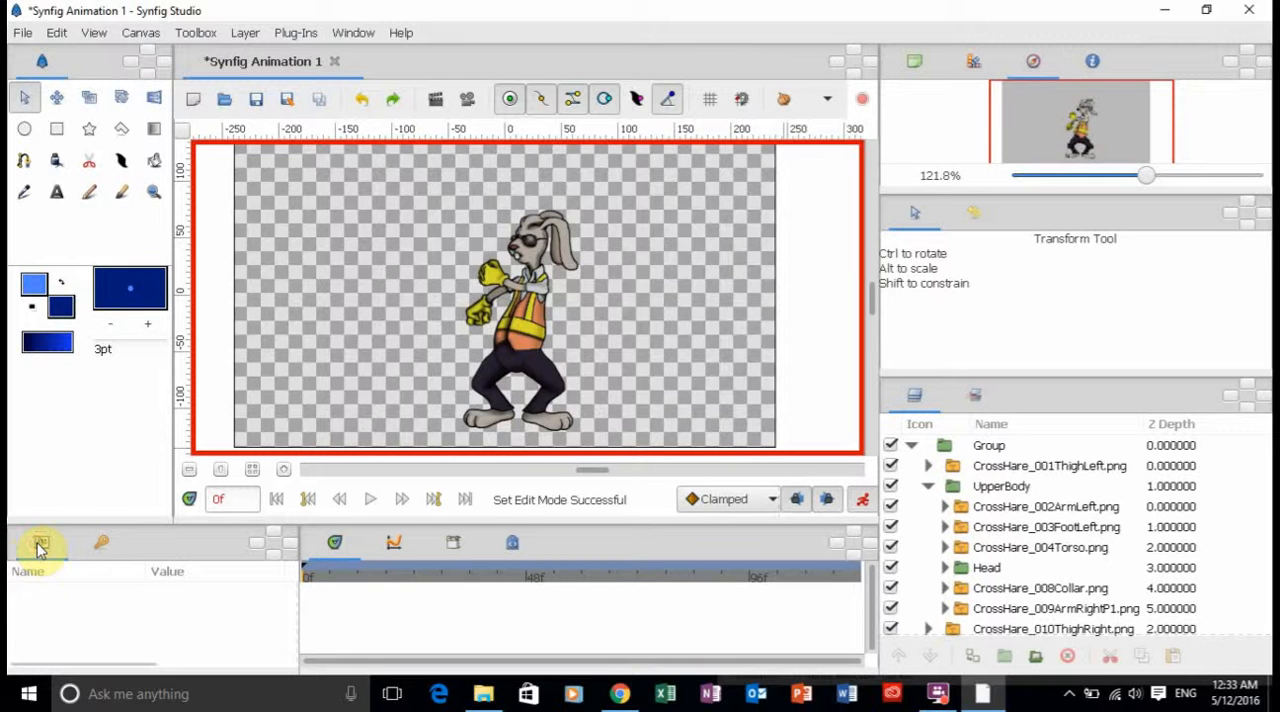
click(495, 280)
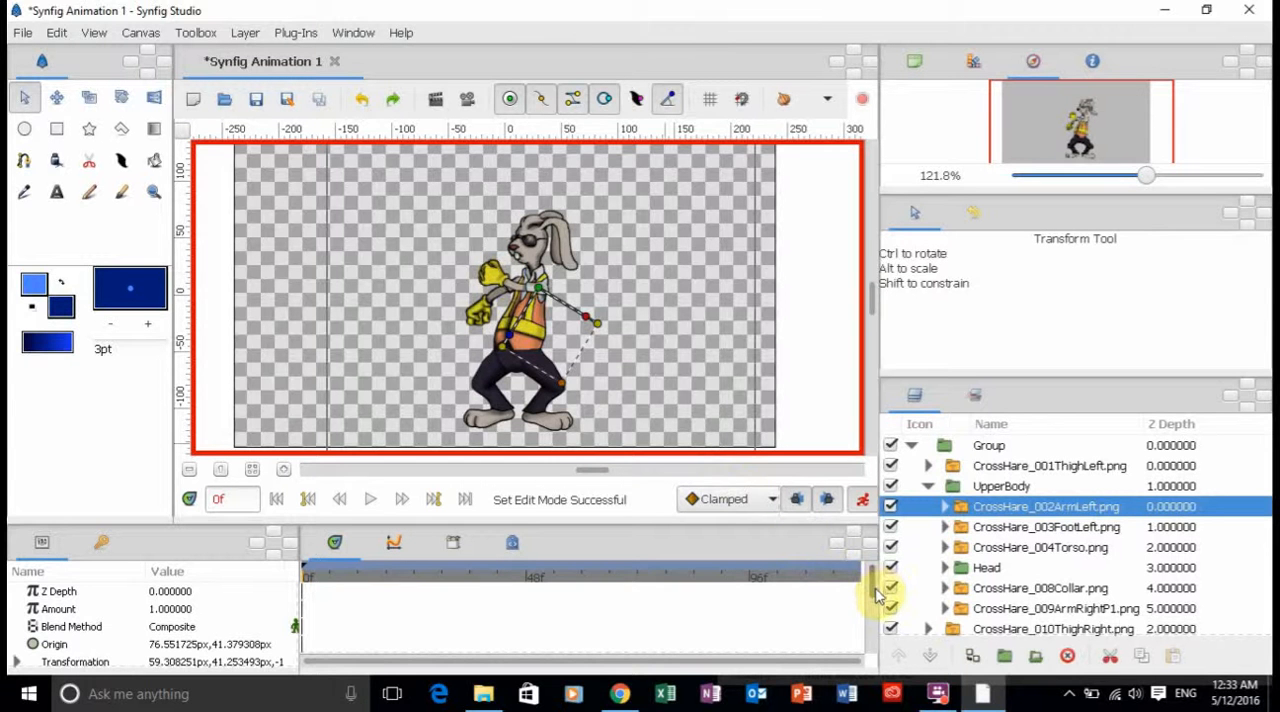
Try an Amount of 0.5 for the CrossHare_002ArmLeft layer at frame 0, and undo it.
mouse_move(875, 592)
mouse_down()
mouse_move(872, 625)
mouse_move(872, 612)
mouse_up()
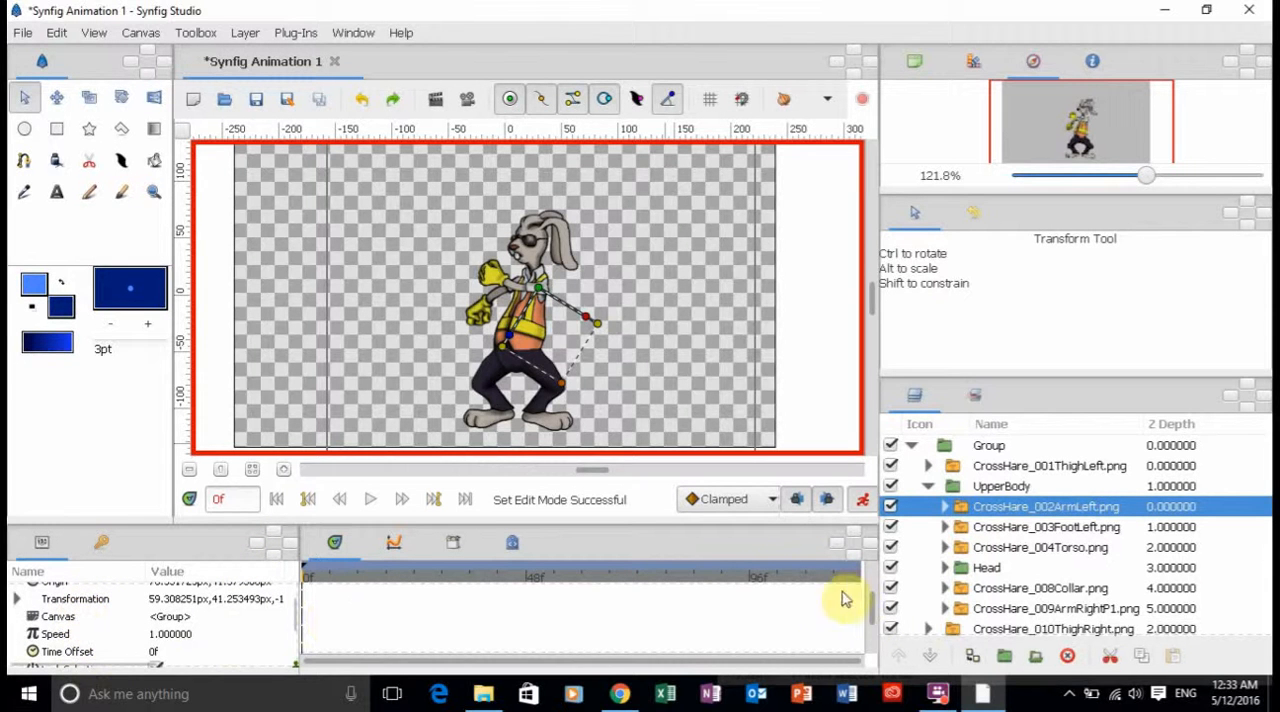
drag(870, 612, 883, 574)
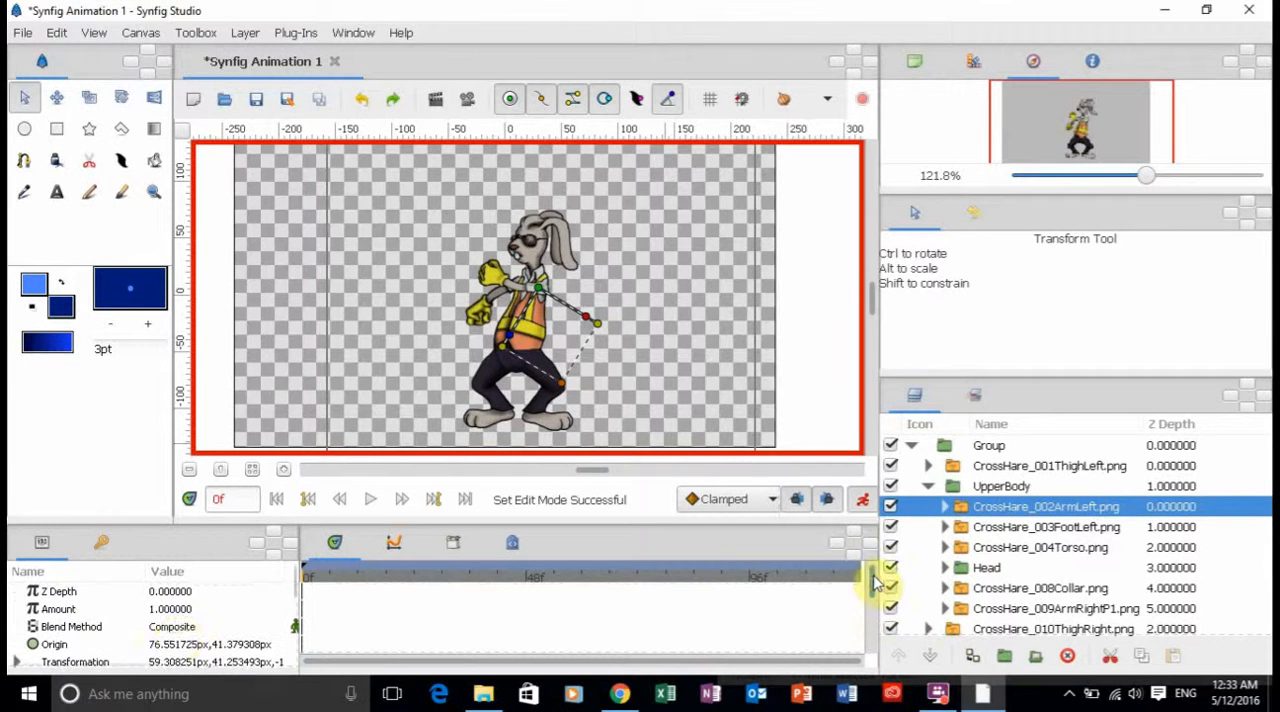
click(161, 612)
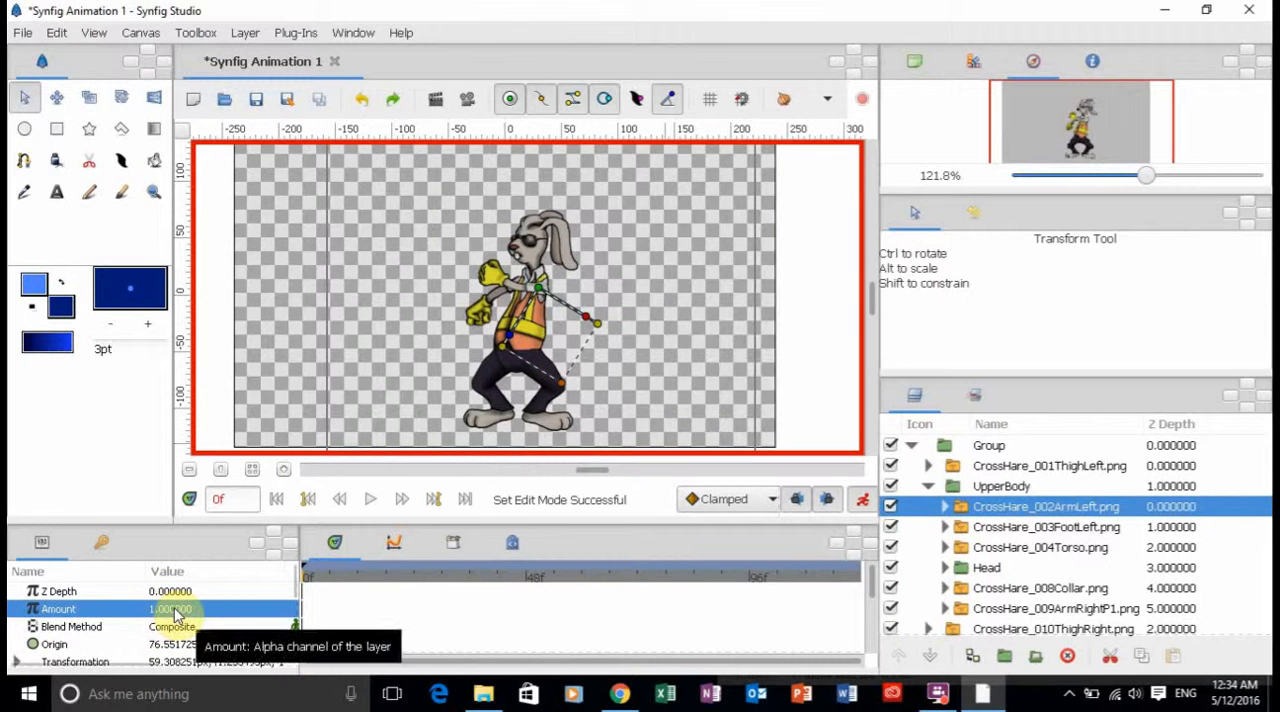
click(175, 612)
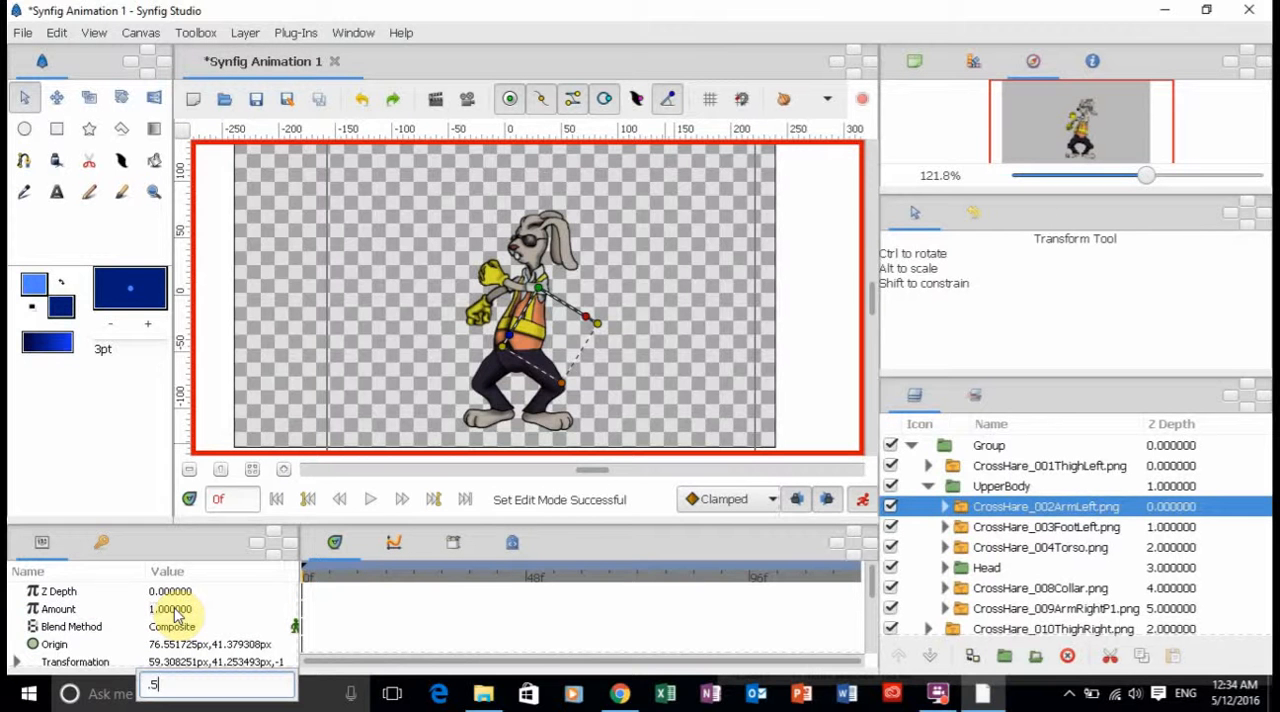
key(Return)
click(175, 612)
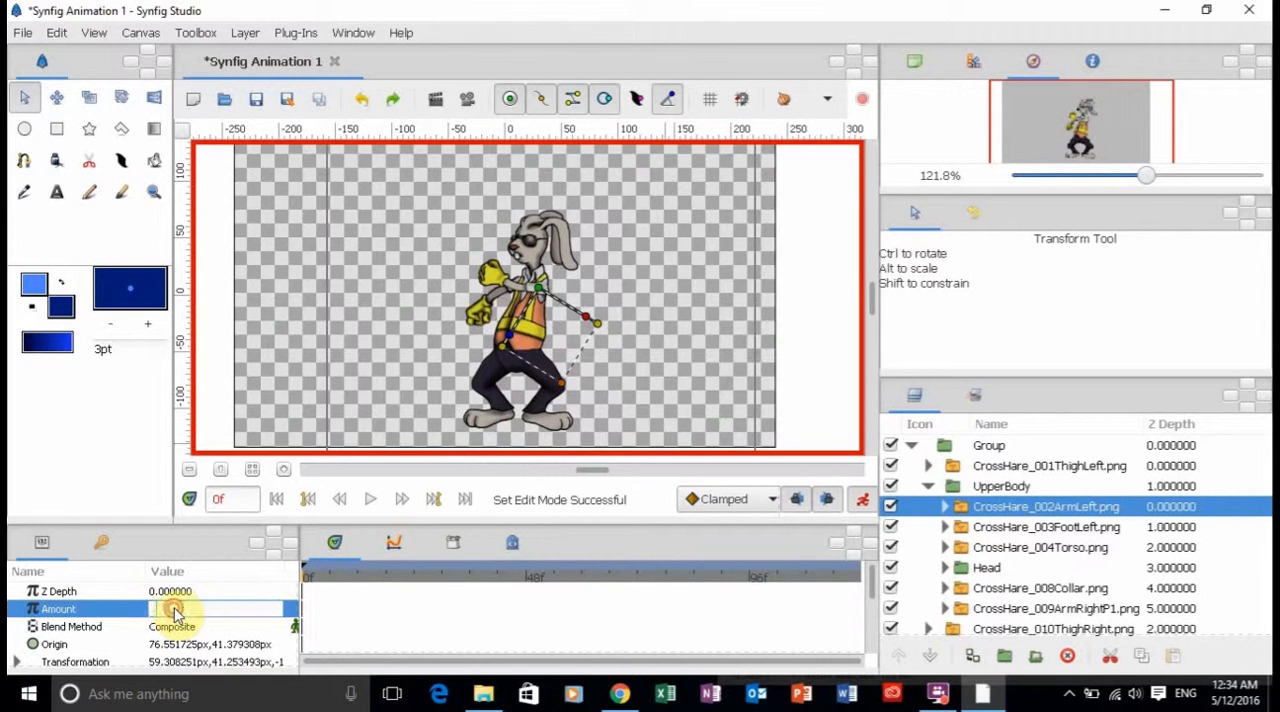
text(.5)
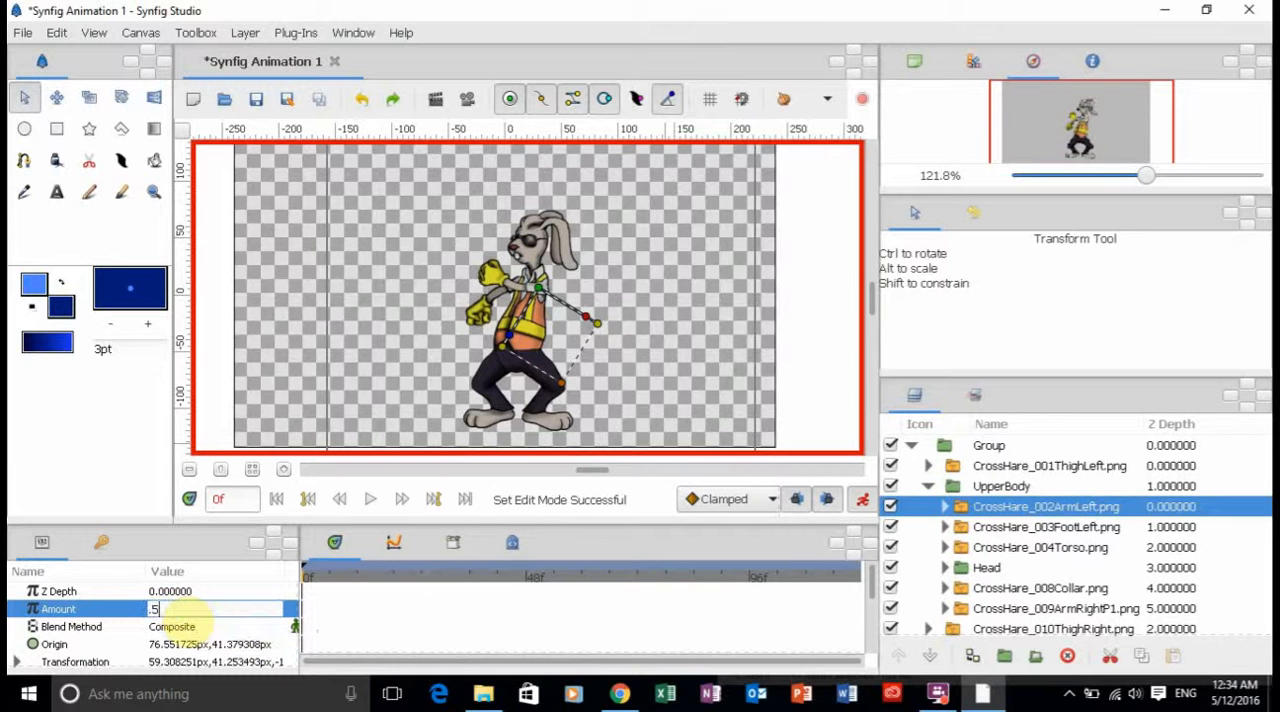
key(Return)
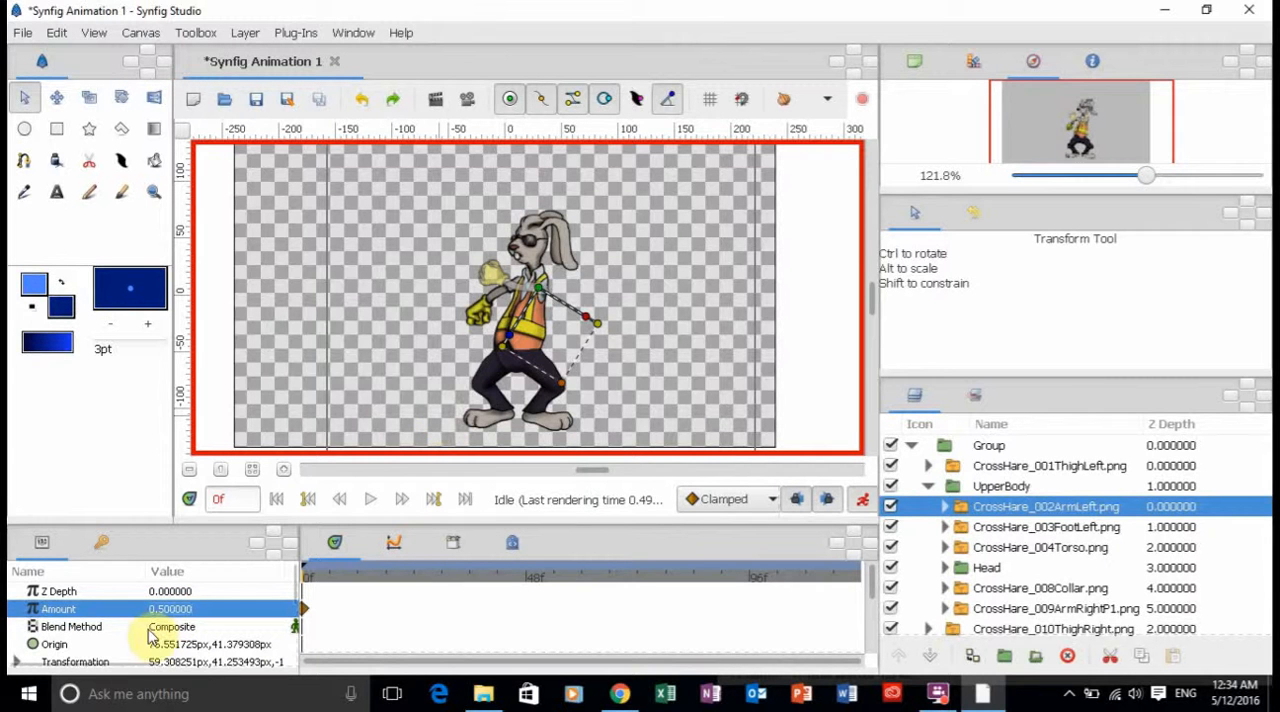
key(ctrl+z)
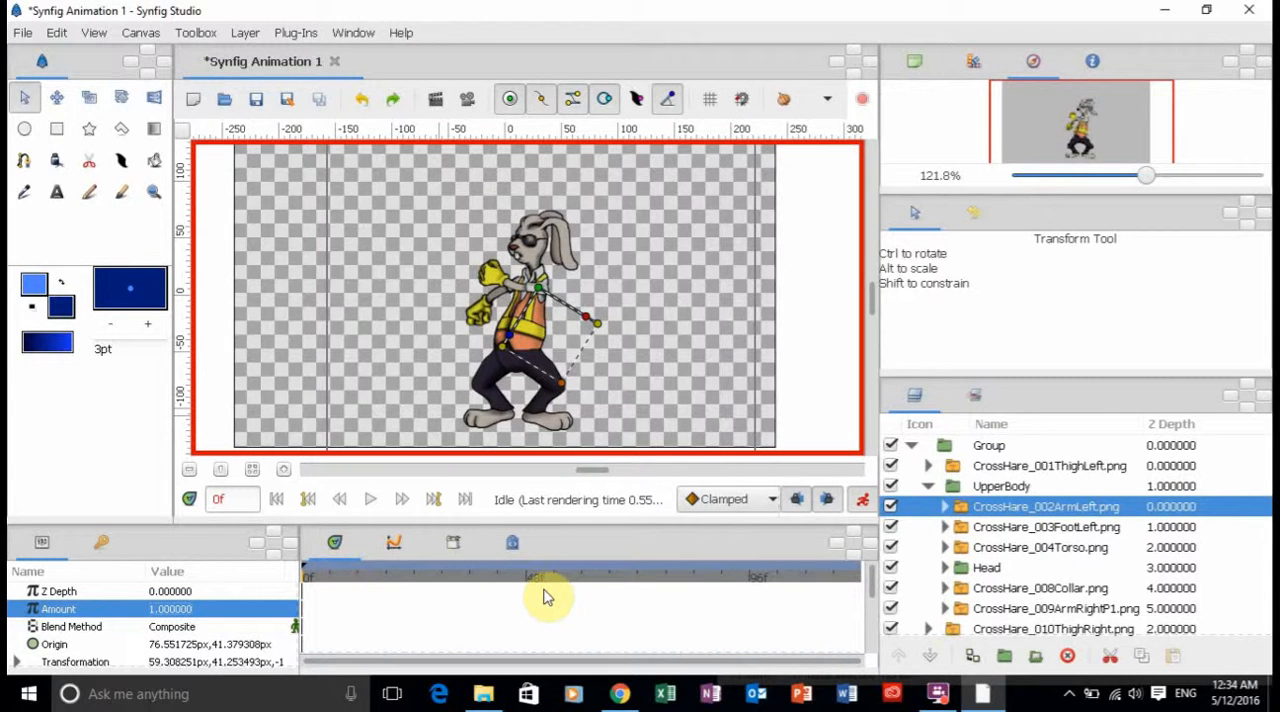
At frame 24, rotate the CrossHare_002ArmLeft layer about its shoulder until the glove drops in front of the waist.
click(415, 577)
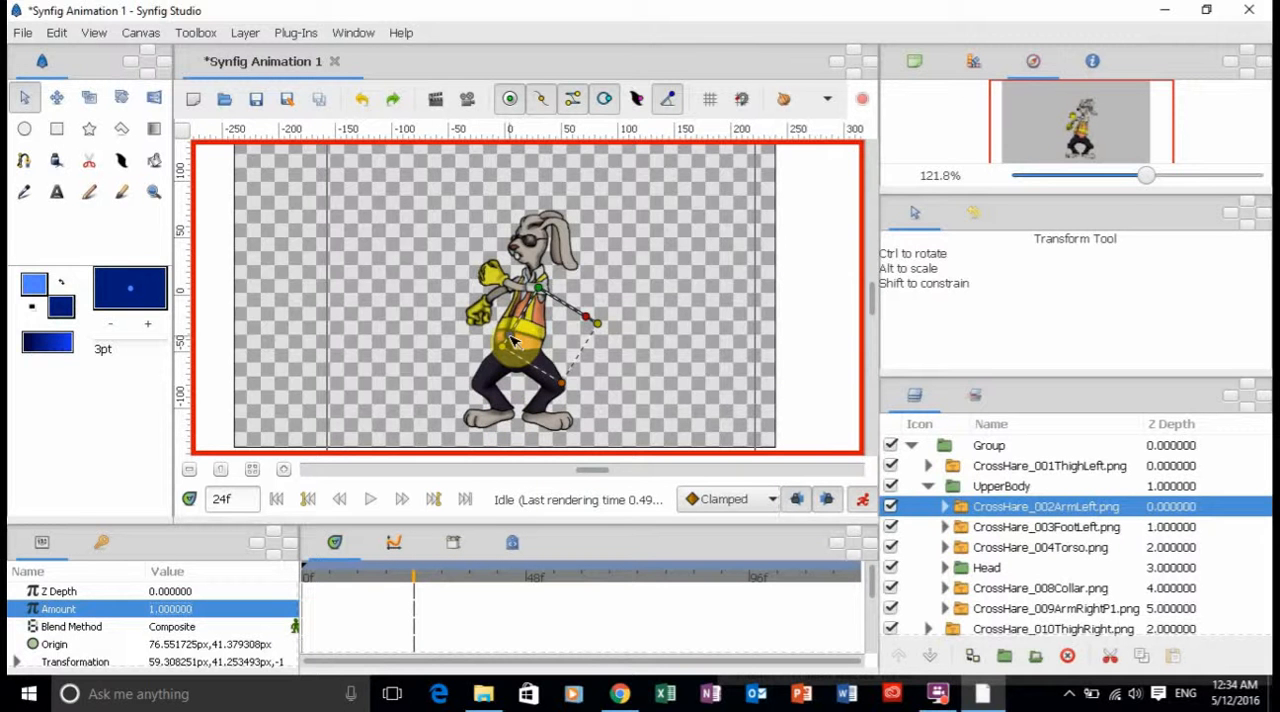
drag(512, 340, 538, 352)
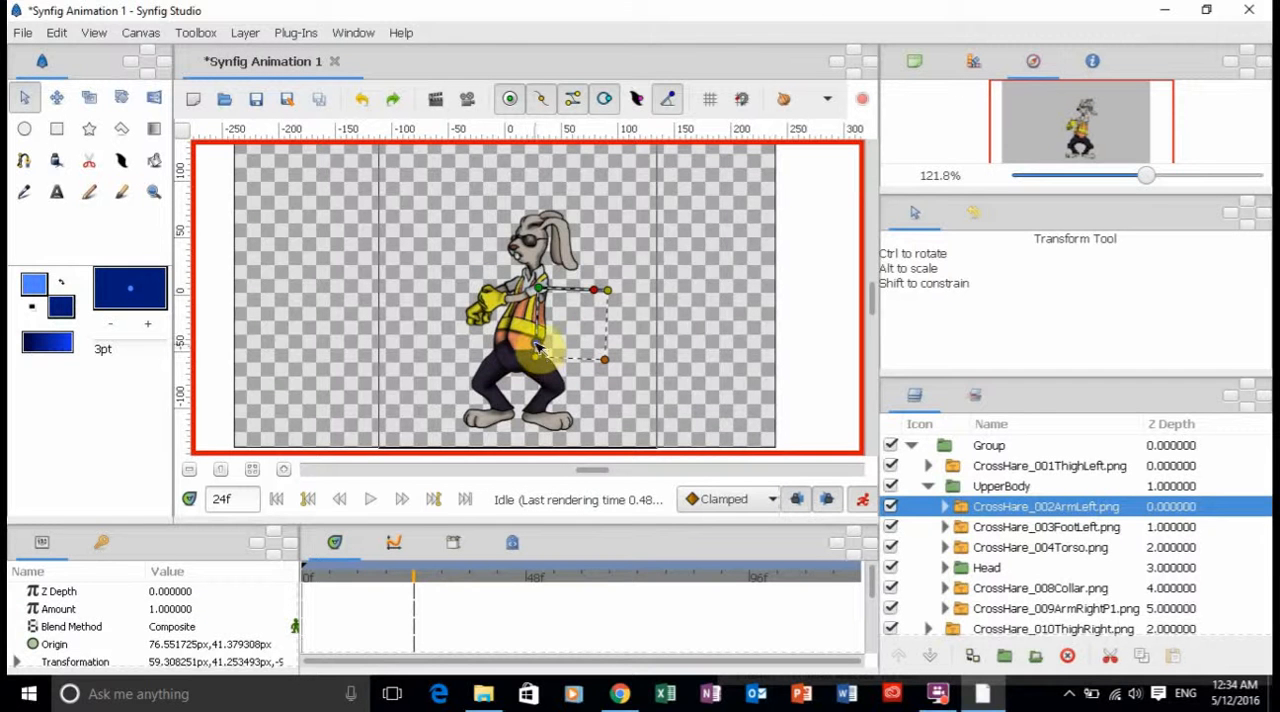
drag(536, 347, 560, 340)
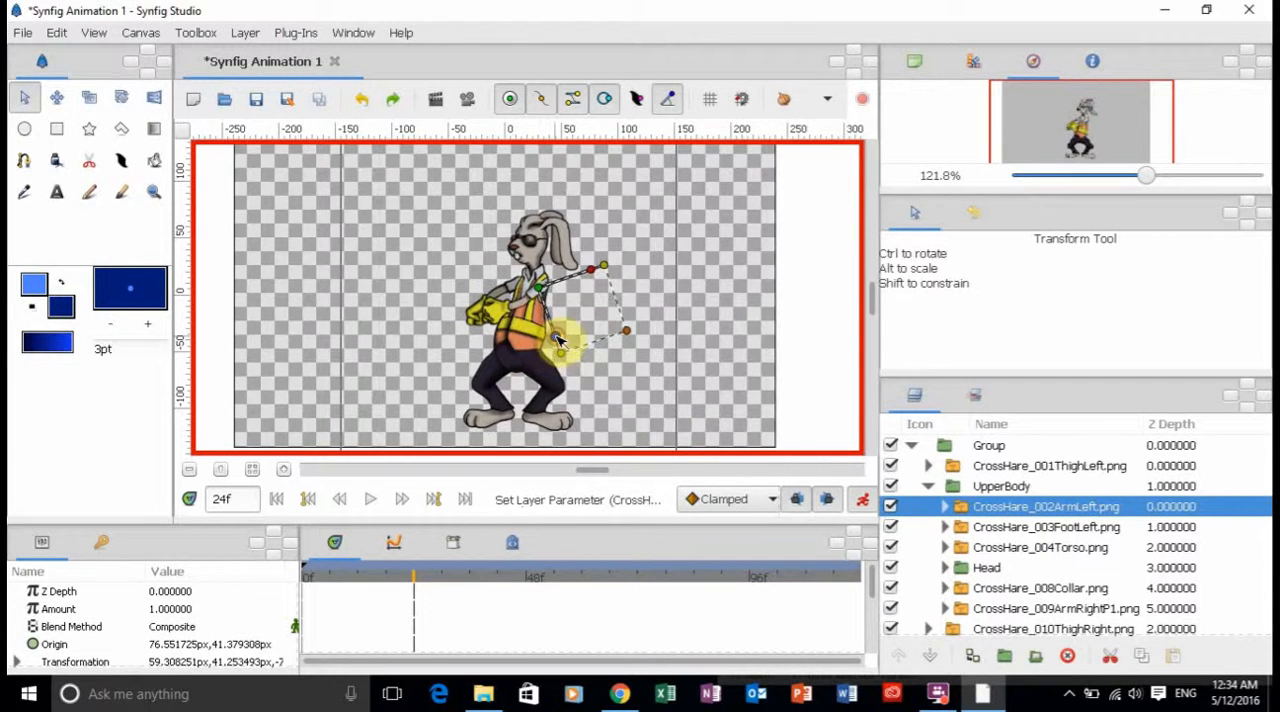
Move the CrossHare_002ArmLeft layer at frame 24 to about 68.2 px, 42.1 px to fit the shoulder, and expand its Transformation parameter.
click(153, 191)
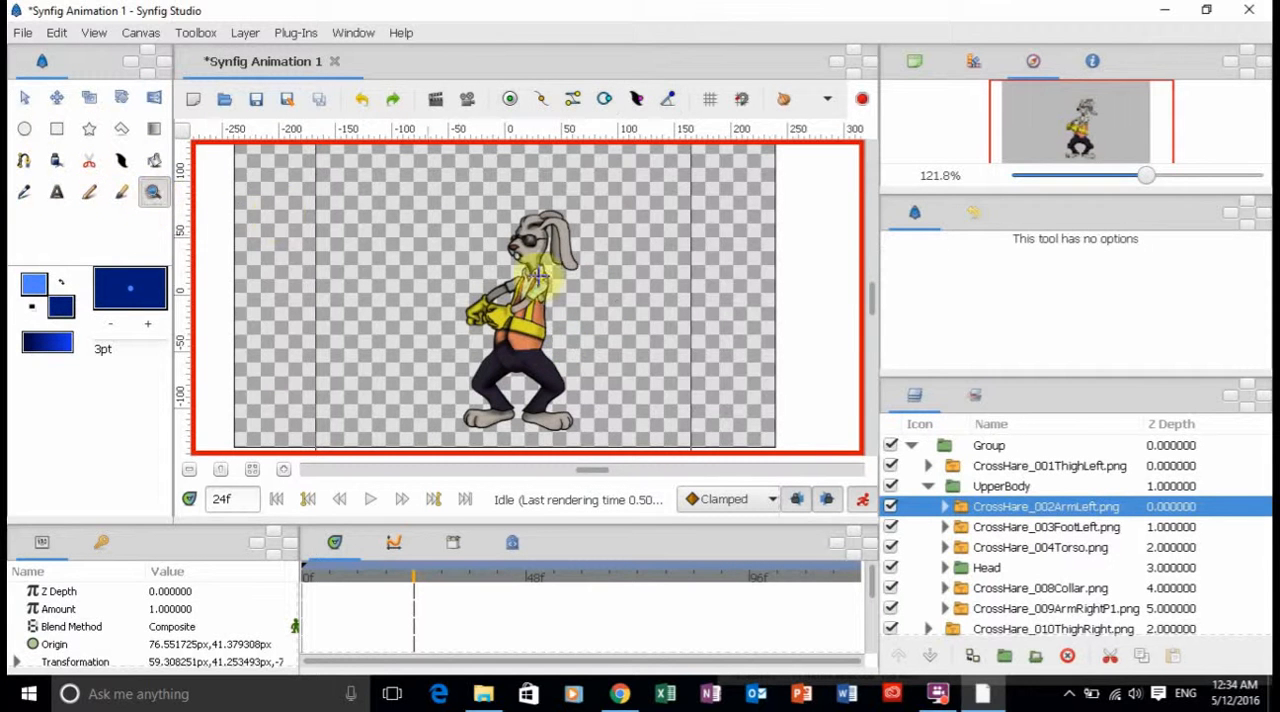
drag(443, 248, 623, 378)
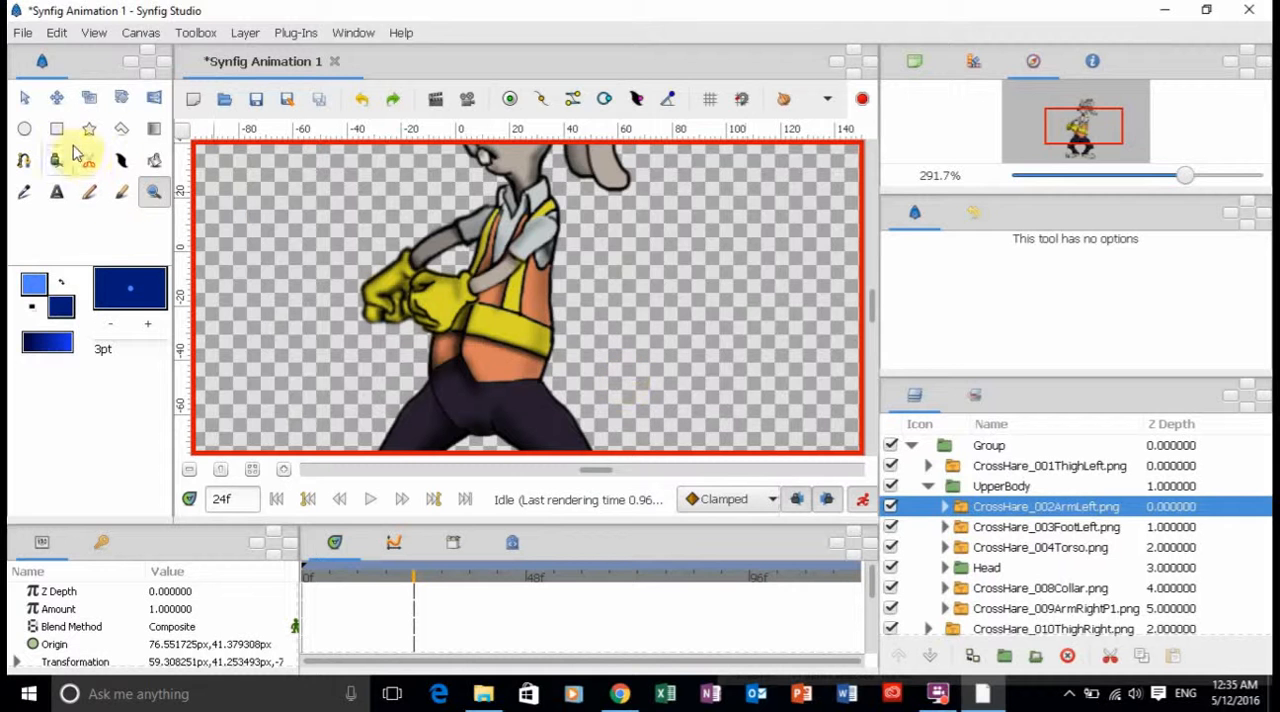
click(24, 96)
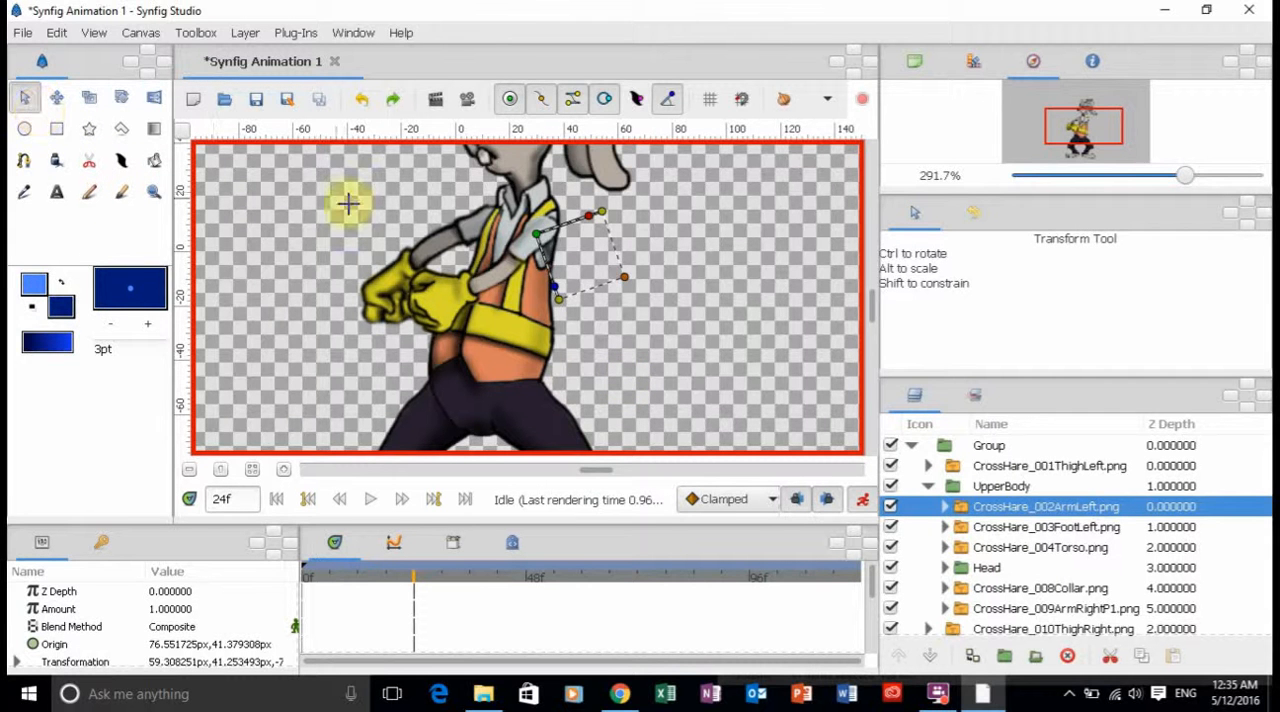
drag(536, 233, 544, 236)
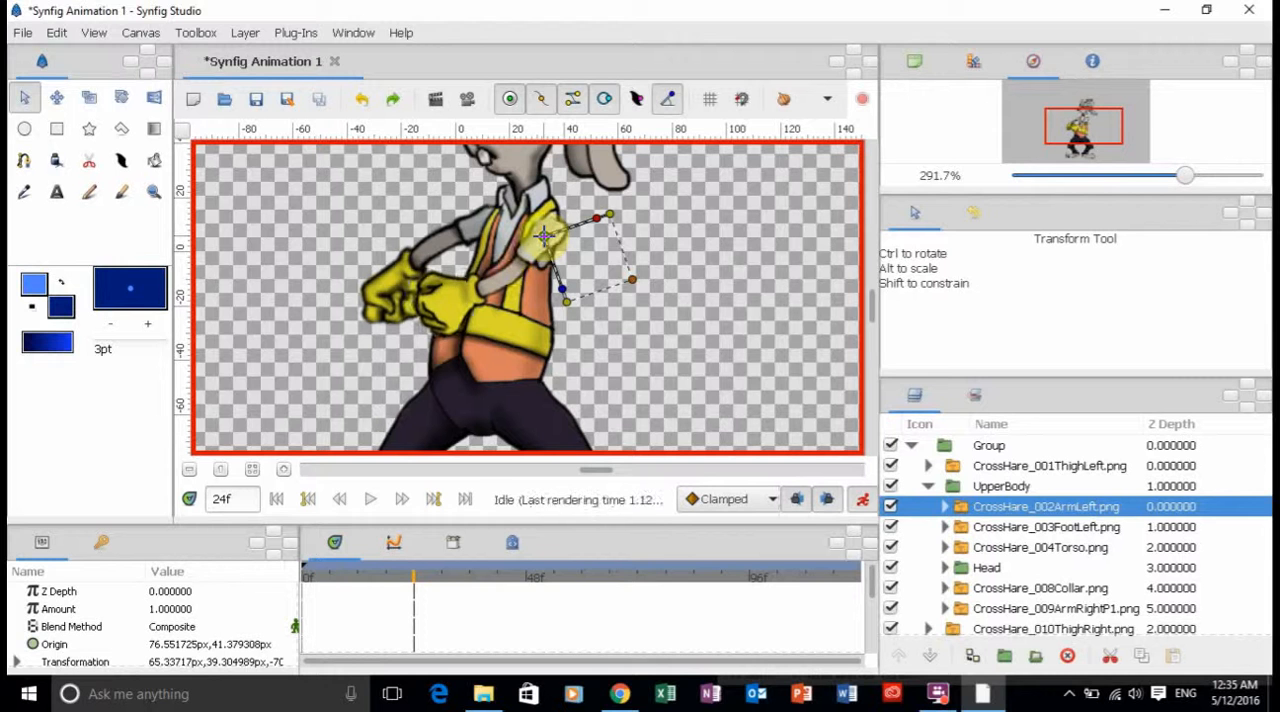
click(544, 236)
drag(544, 236, 547, 240)
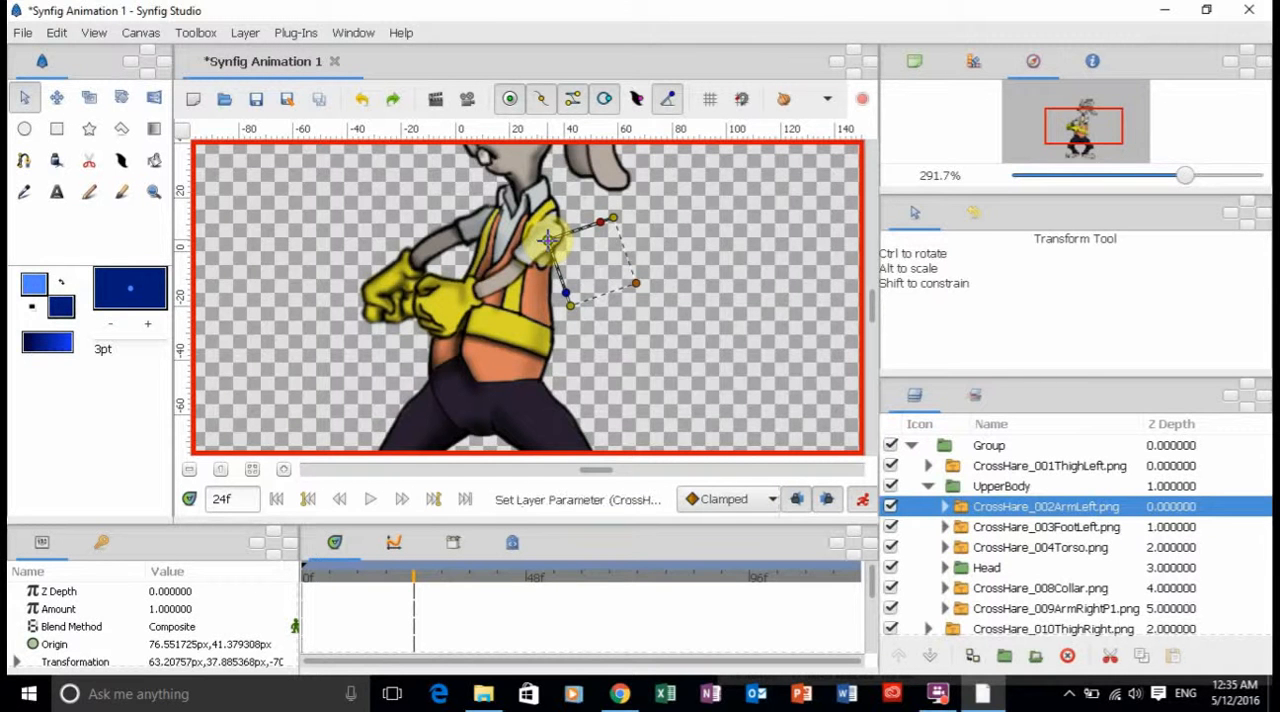
click(547, 240)
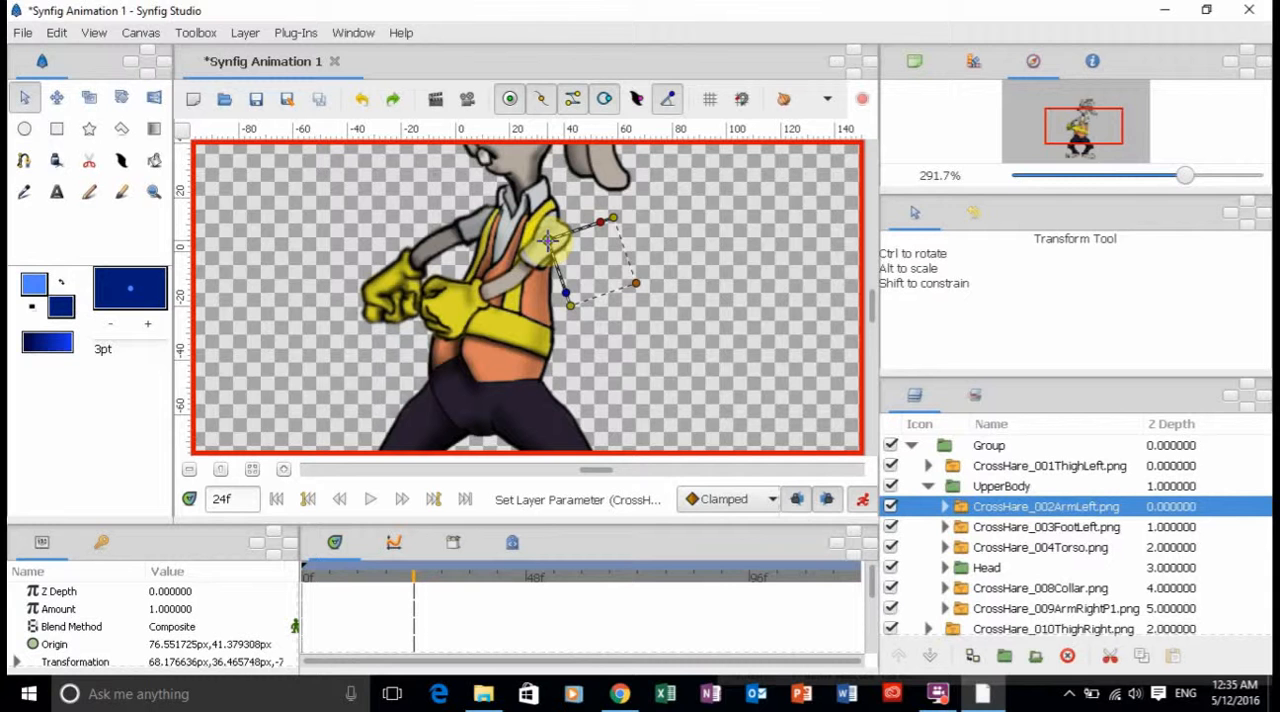
drag(547, 240, 547, 237)
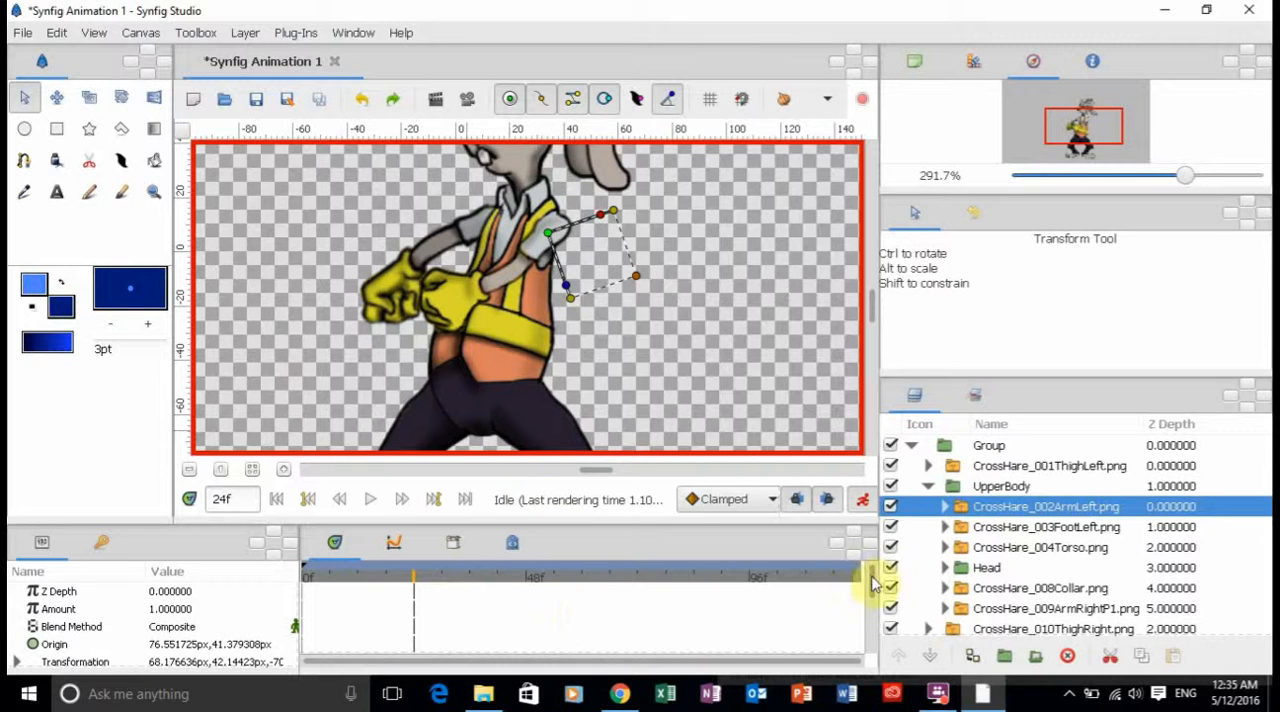
drag(872, 577, 872, 599)
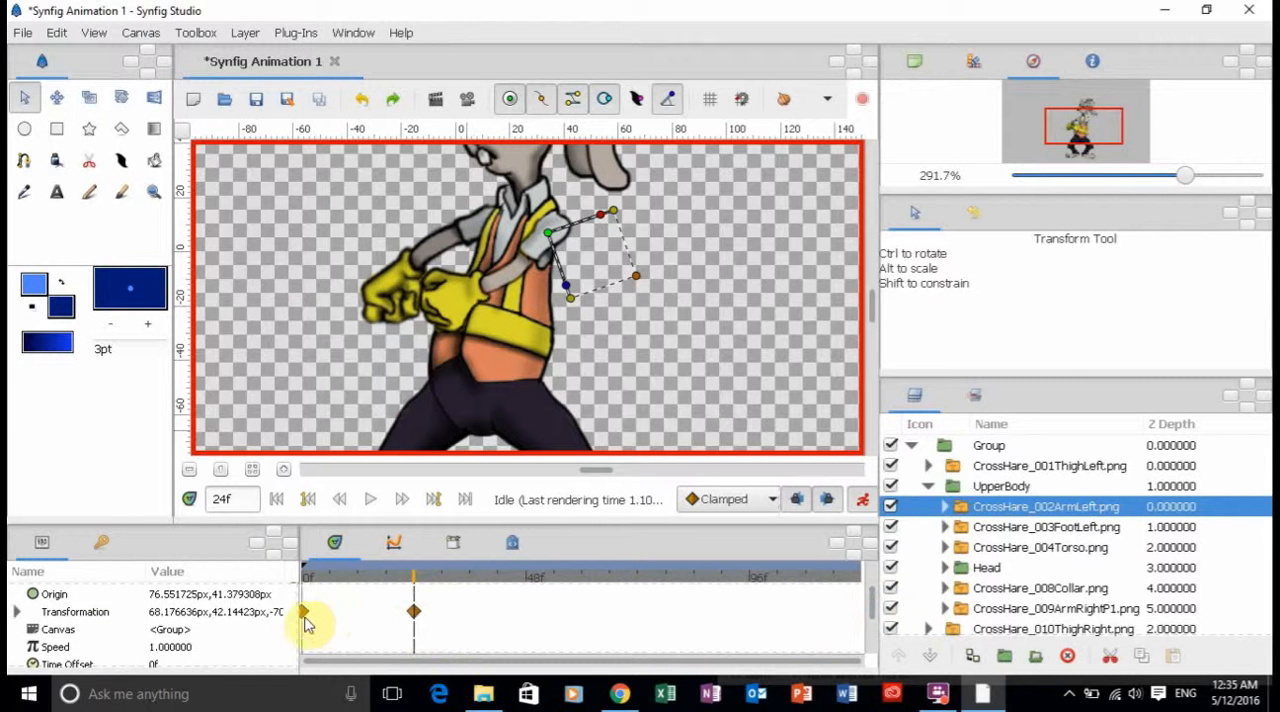
click(17, 612)
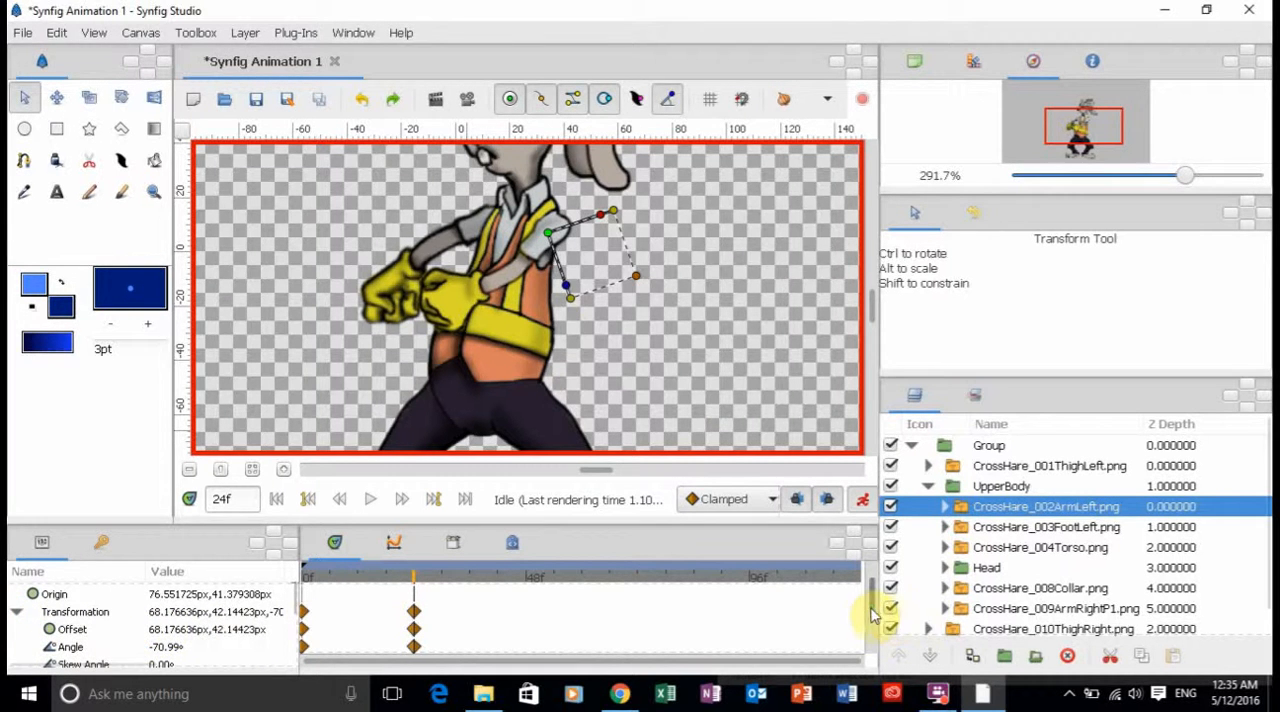
Try rotating the CrossHare_002ArmLeft layer up and back, then moving it off the shoulder at frame 24, and undo the move.
scroll(870, 613, down, 3)
scroll(870, 613, up, 2)
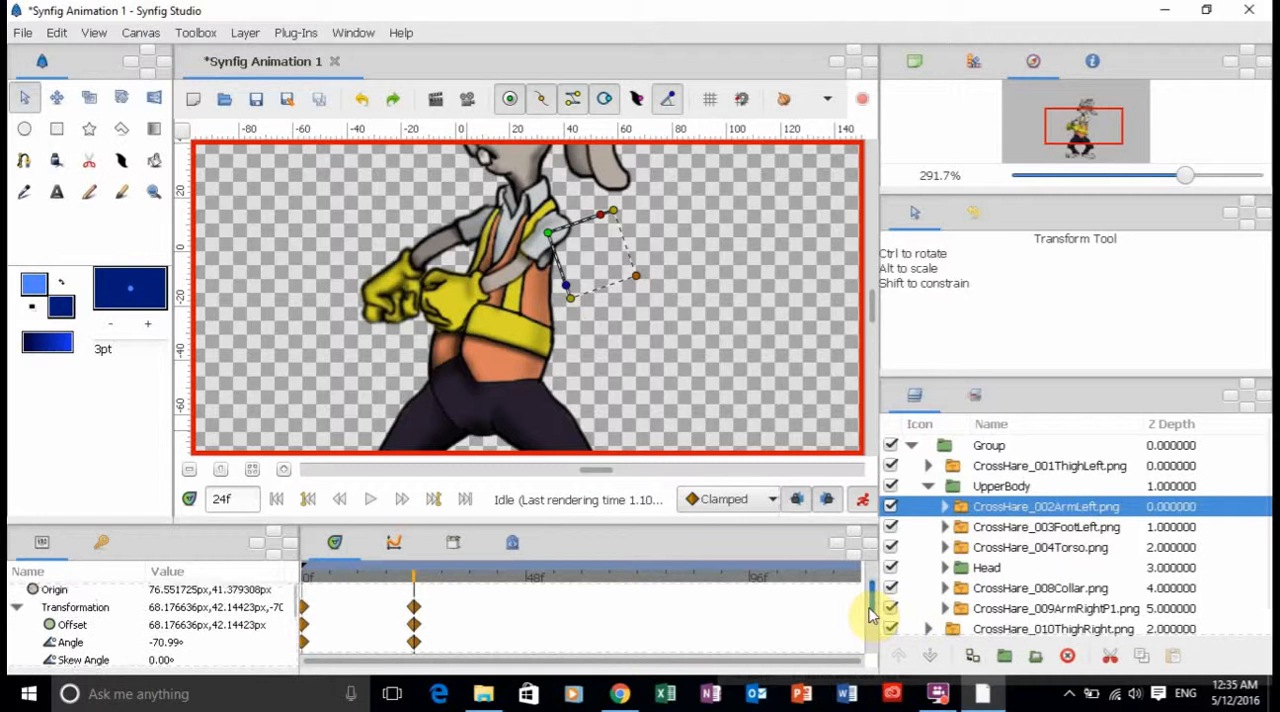
scroll(870, 613, down, 1)
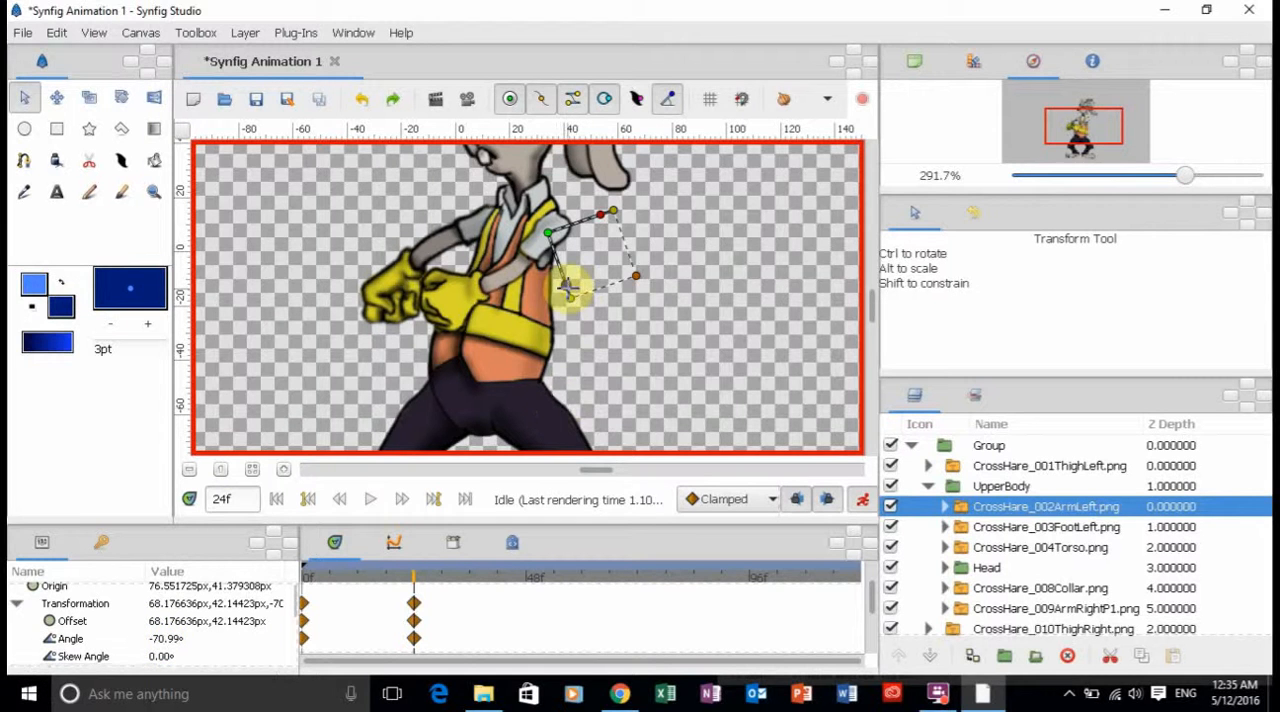
drag(567, 287, 520, 296)
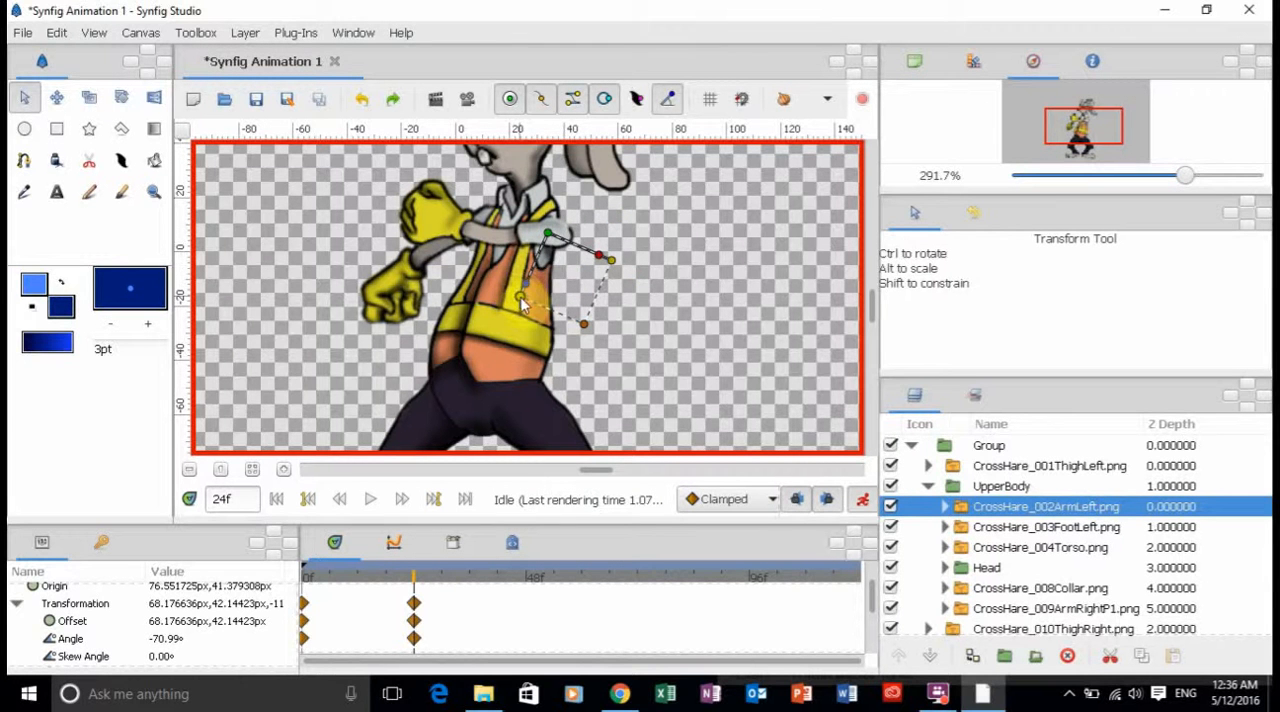
drag(520, 303, 569, 297)
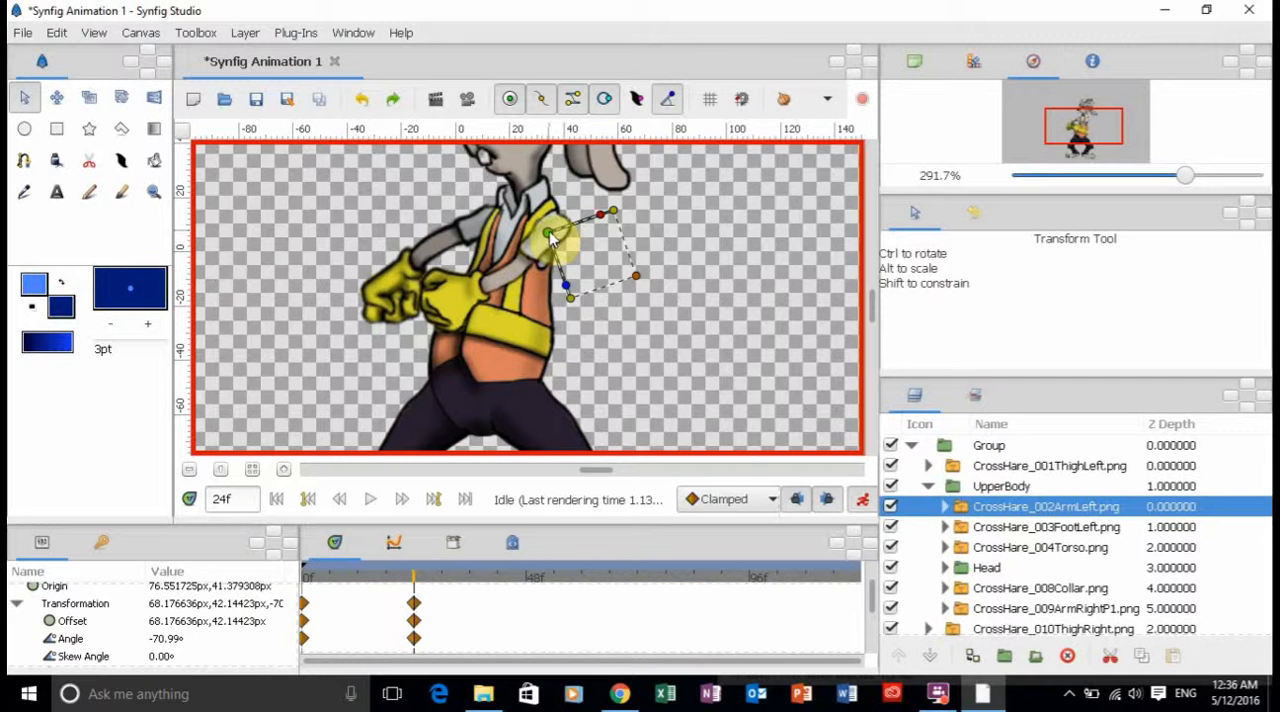
drag(552, 240, 633, 230)
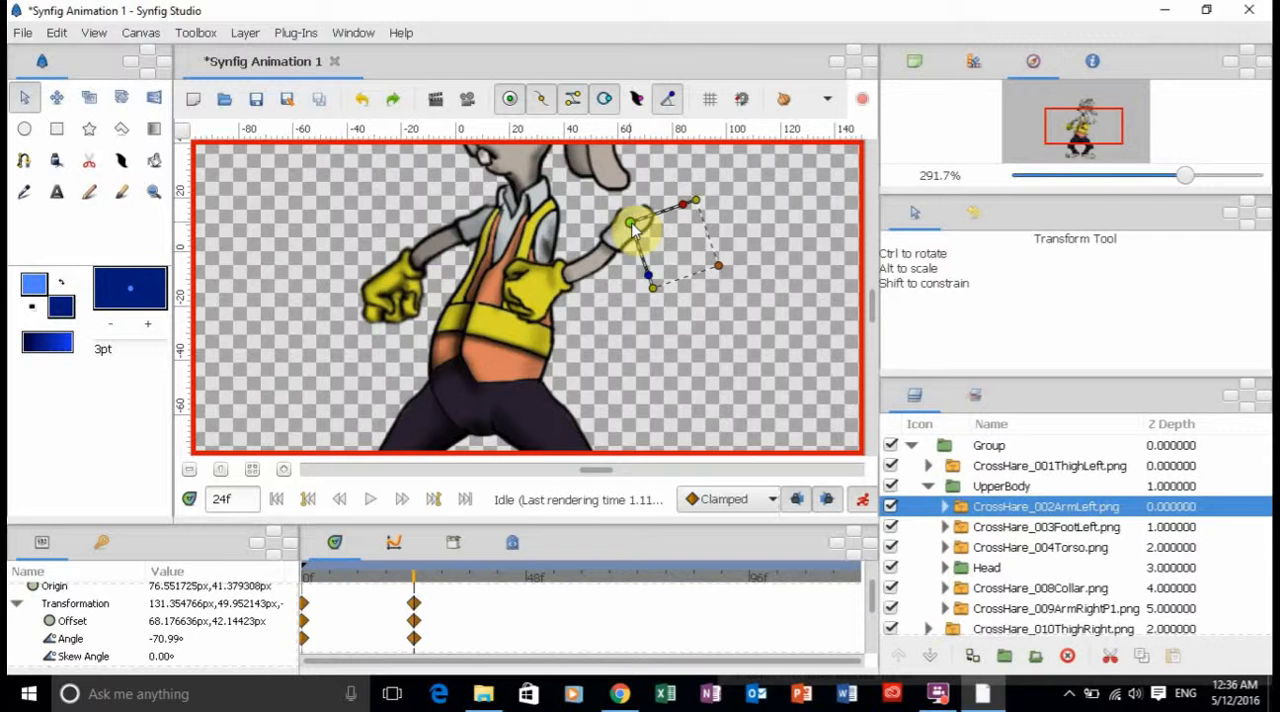
key(ctrl+z)
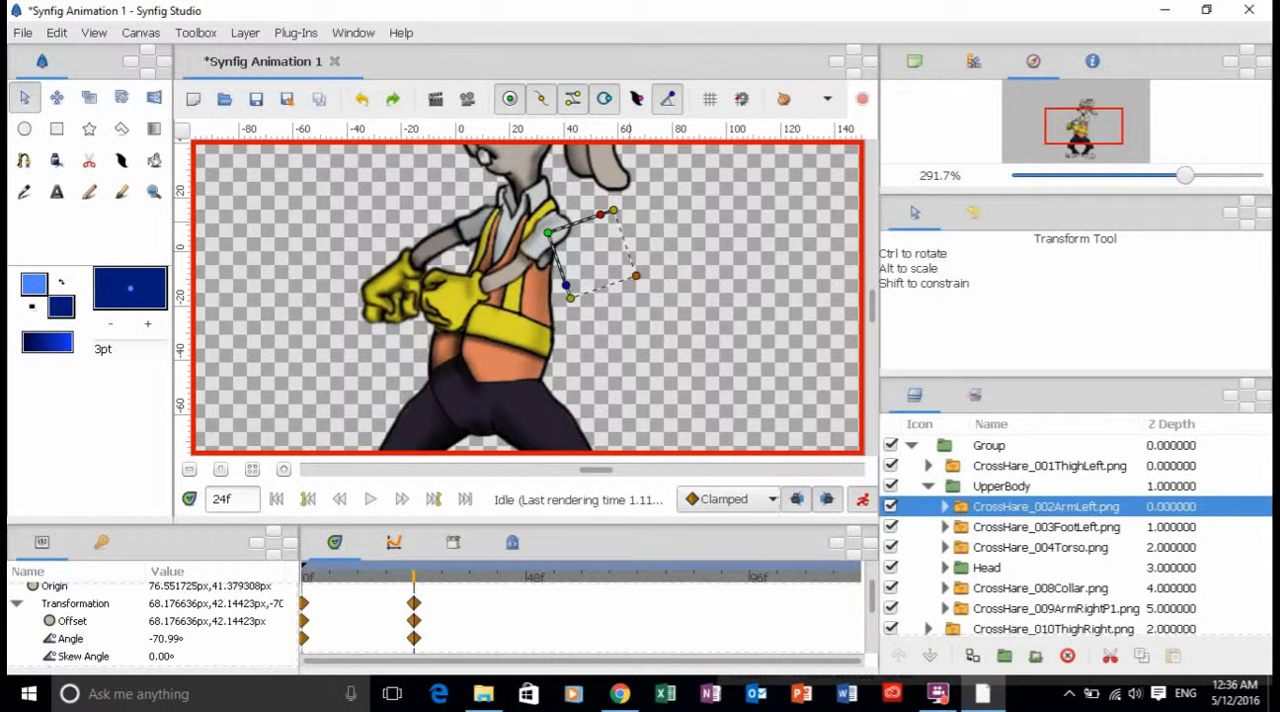
Rotate the CrossHare_009ArmRightP1 layer at frame 24 to raise the arm to shoulder height, and duplicate its frame 0 Transformation waypoint at frame 48.
click(436, 257)
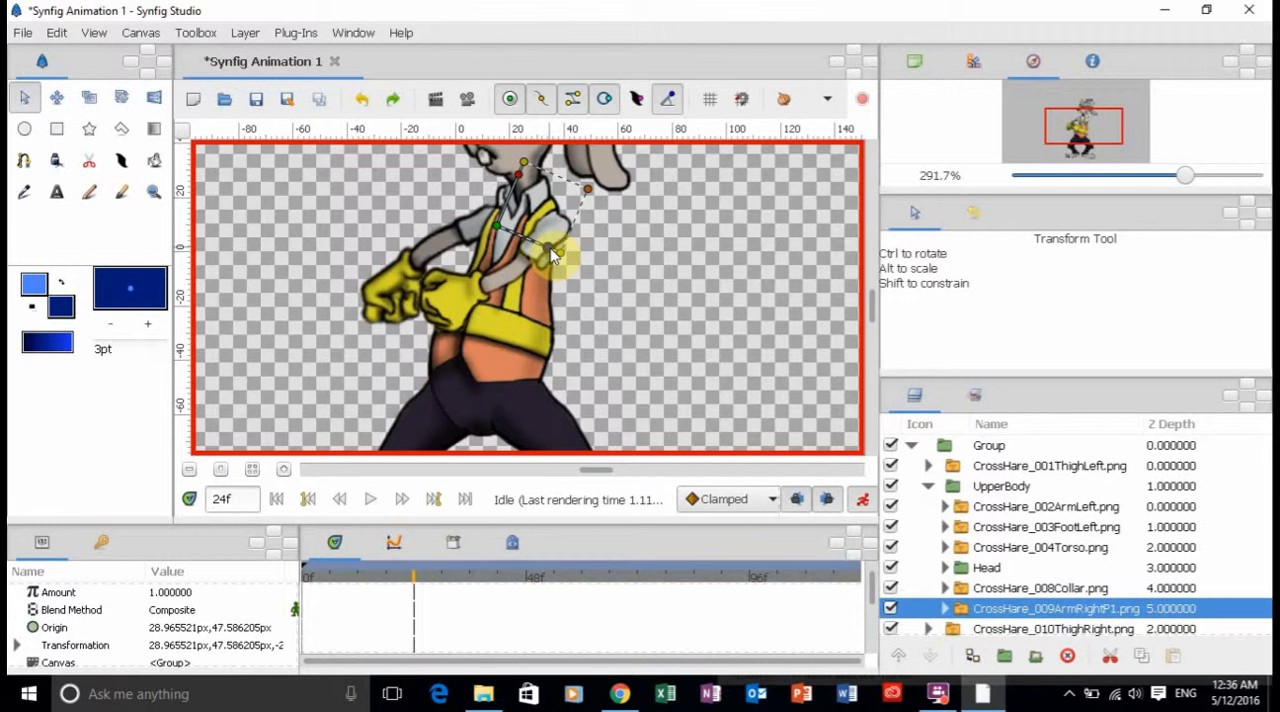
drag(551, 254, 513, 273)
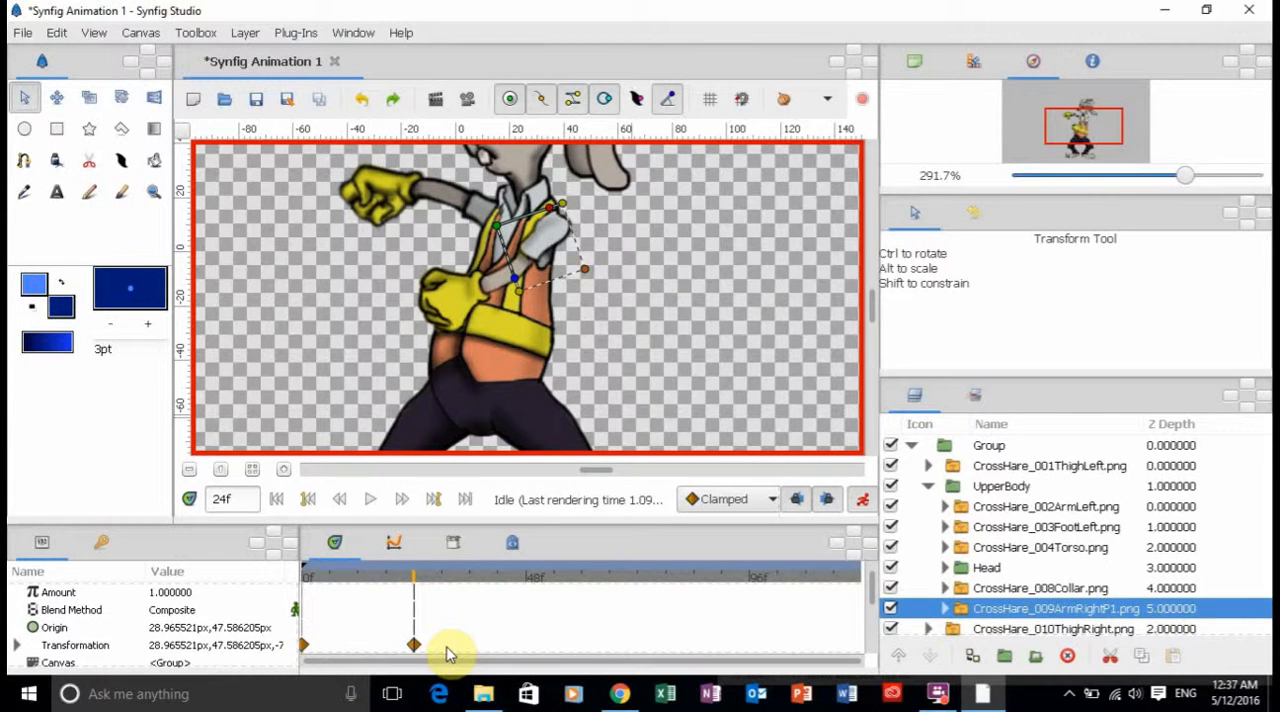
click(527, 577)
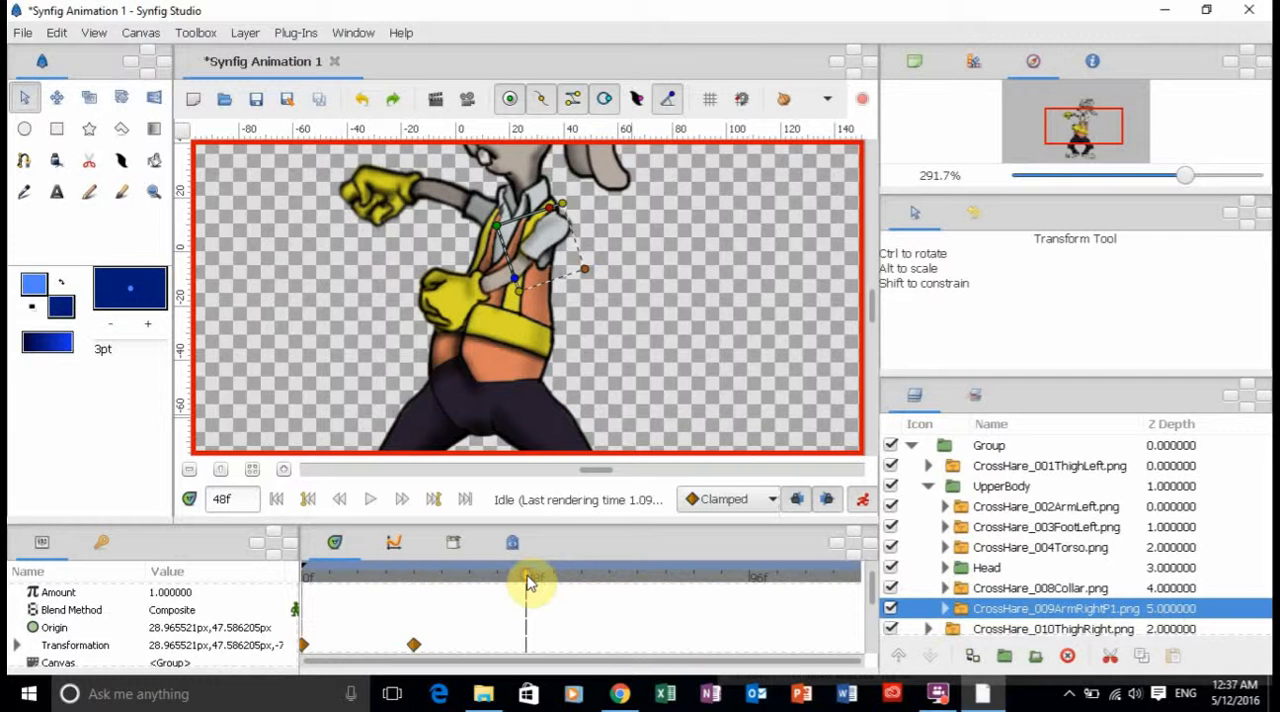
right_click(303, 645)
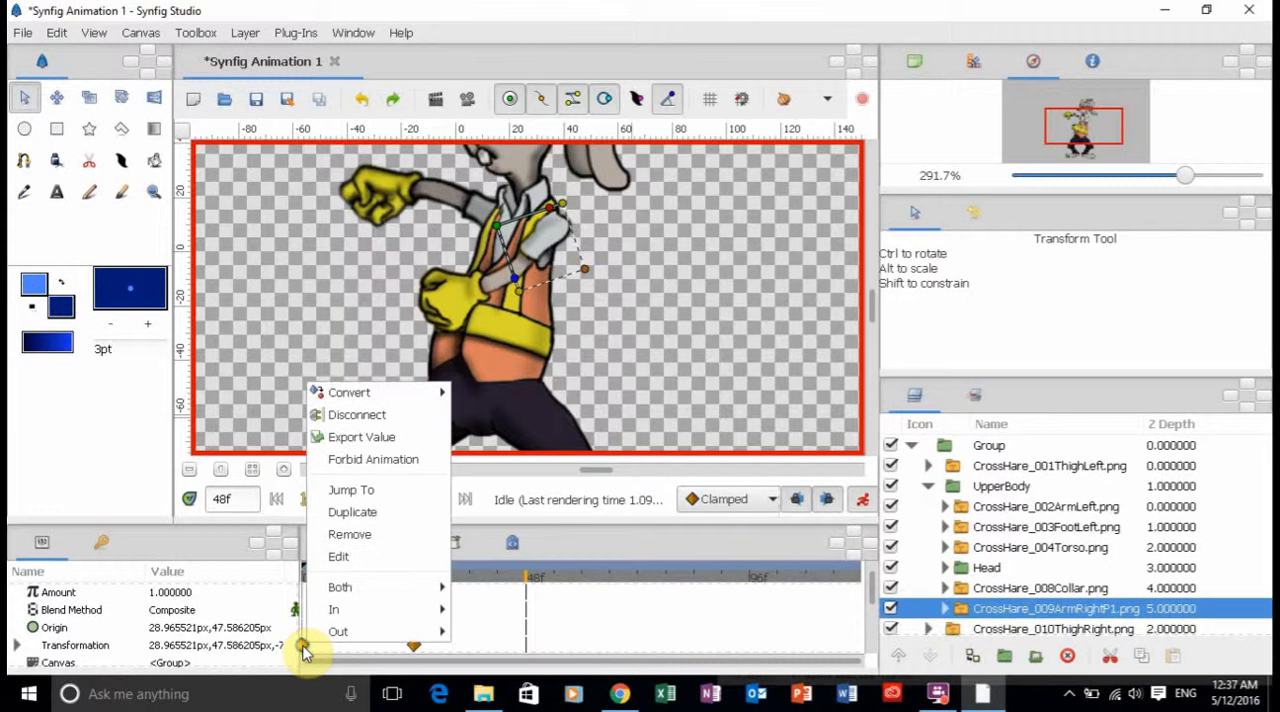
click(352, 512)
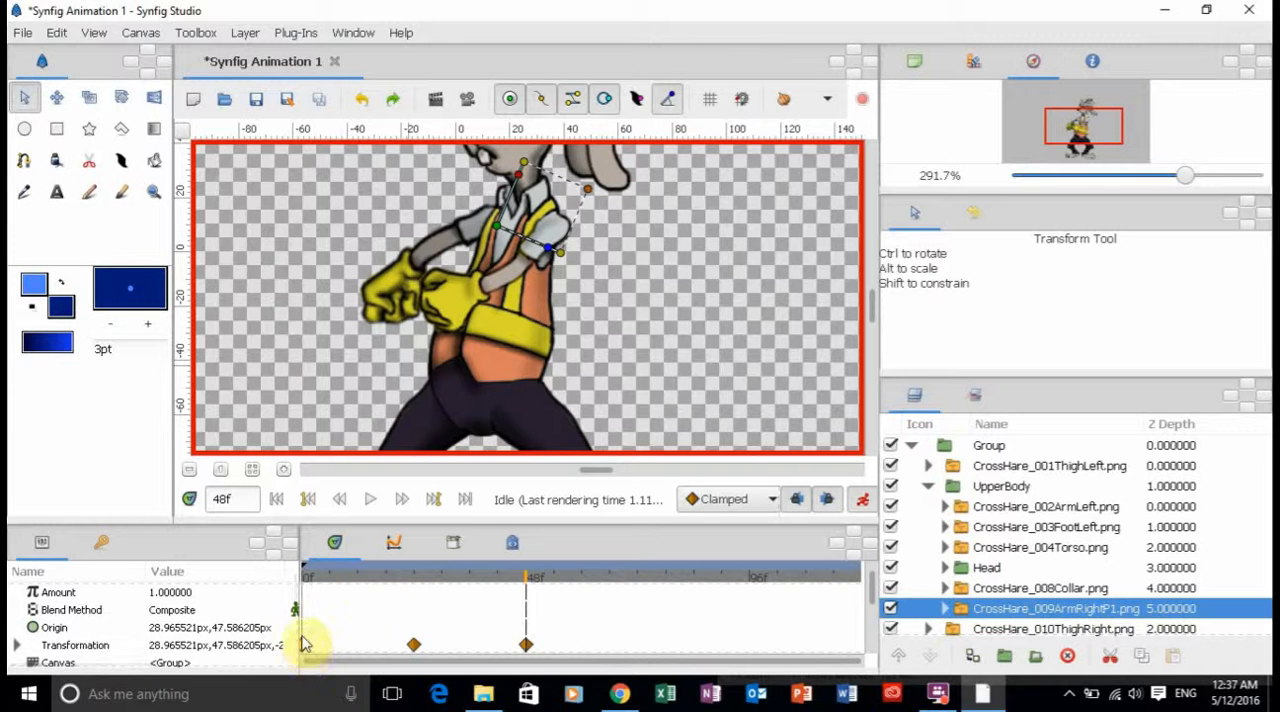
Compare the poses at frames 0 and 24, and duplicate the CrossHare_009ArmRightP1 Transformation waypoint from frame 24 at frame 72.
click(277, 499)
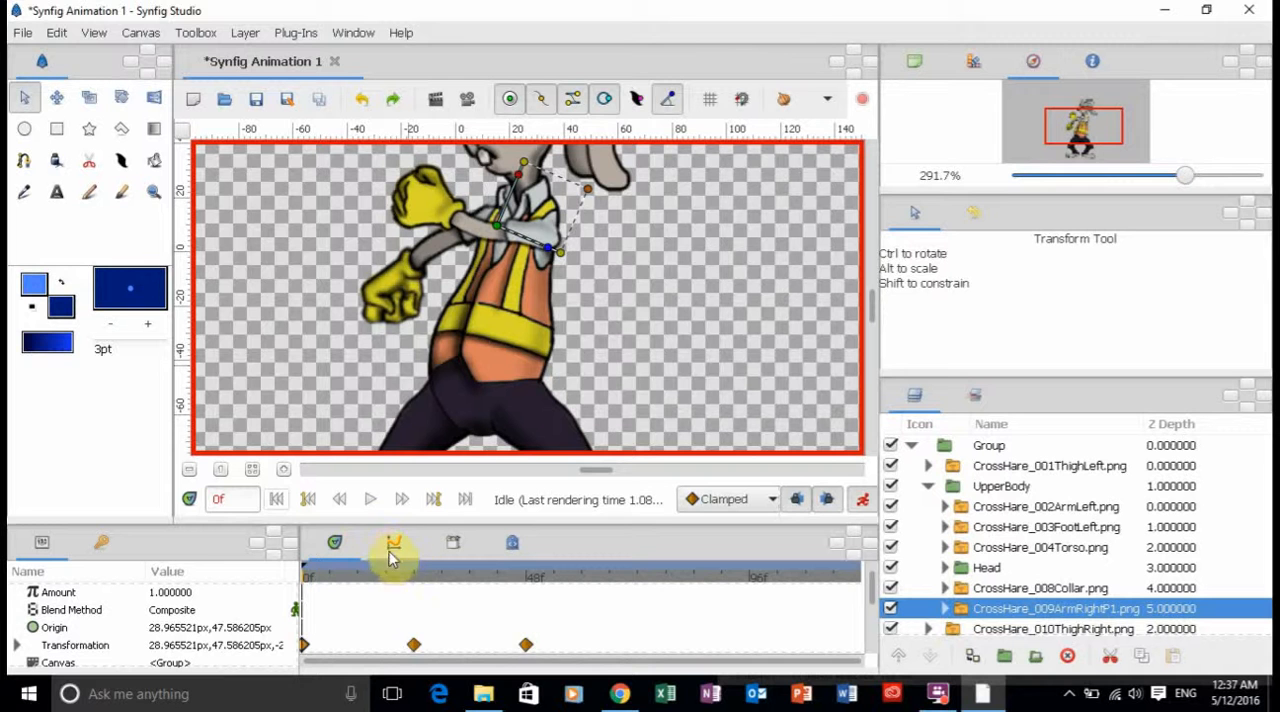
click(417, 579)
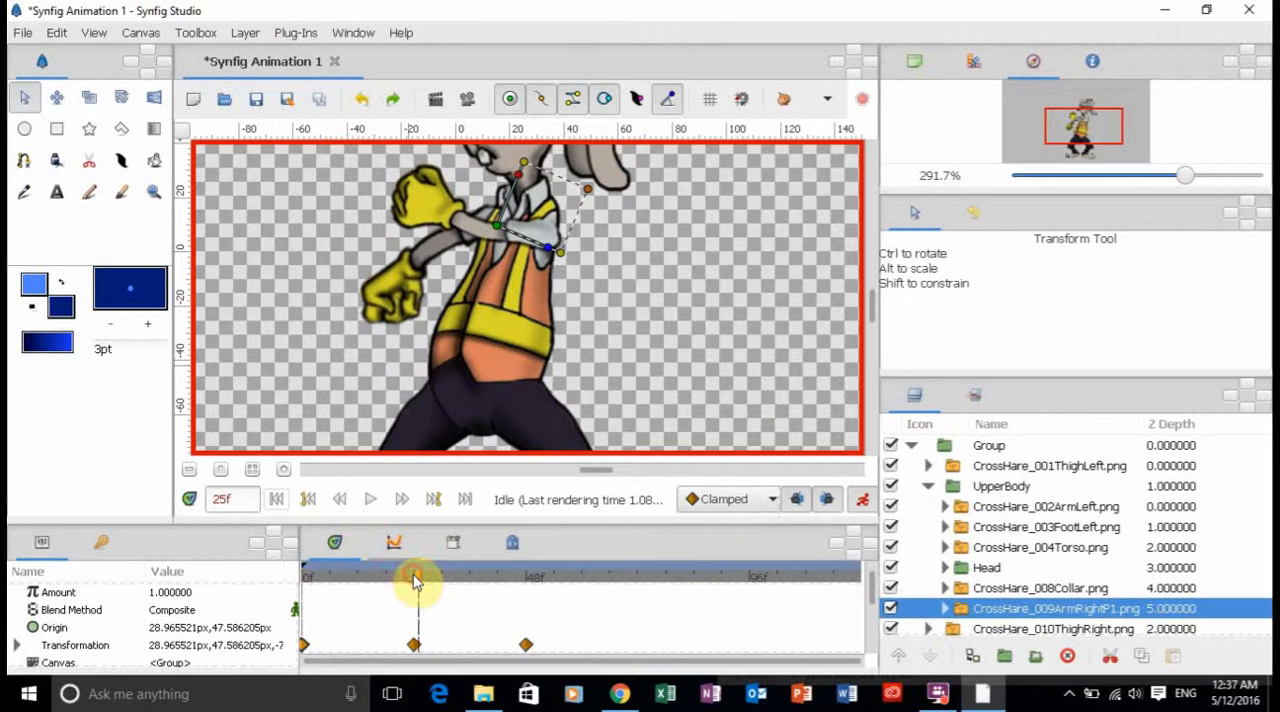
click(415, 579)
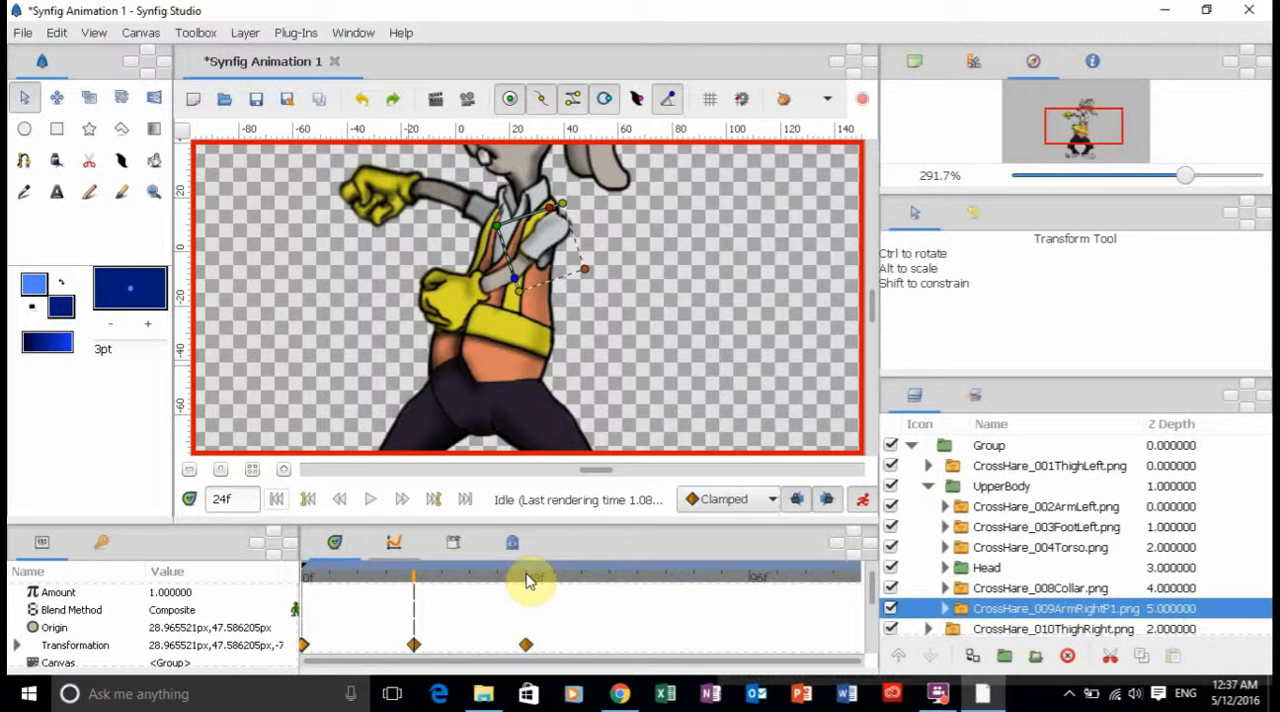
click(640, 578)
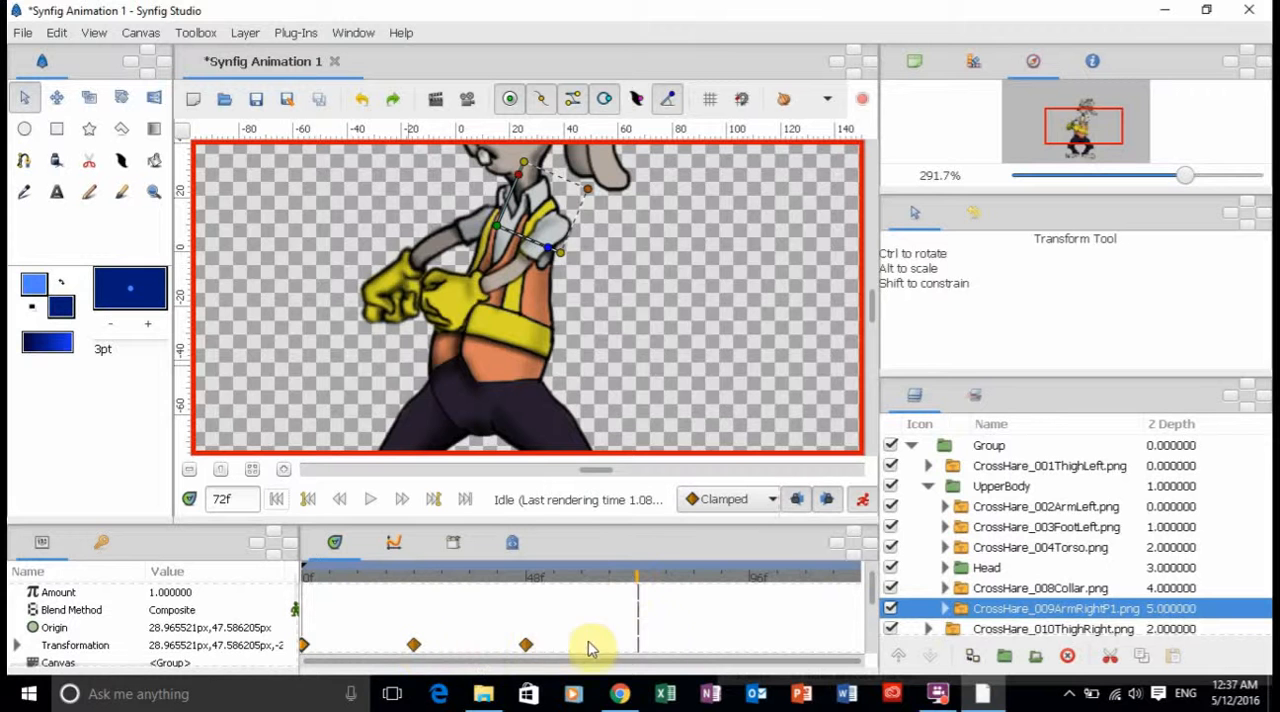
right_click(414, 645)
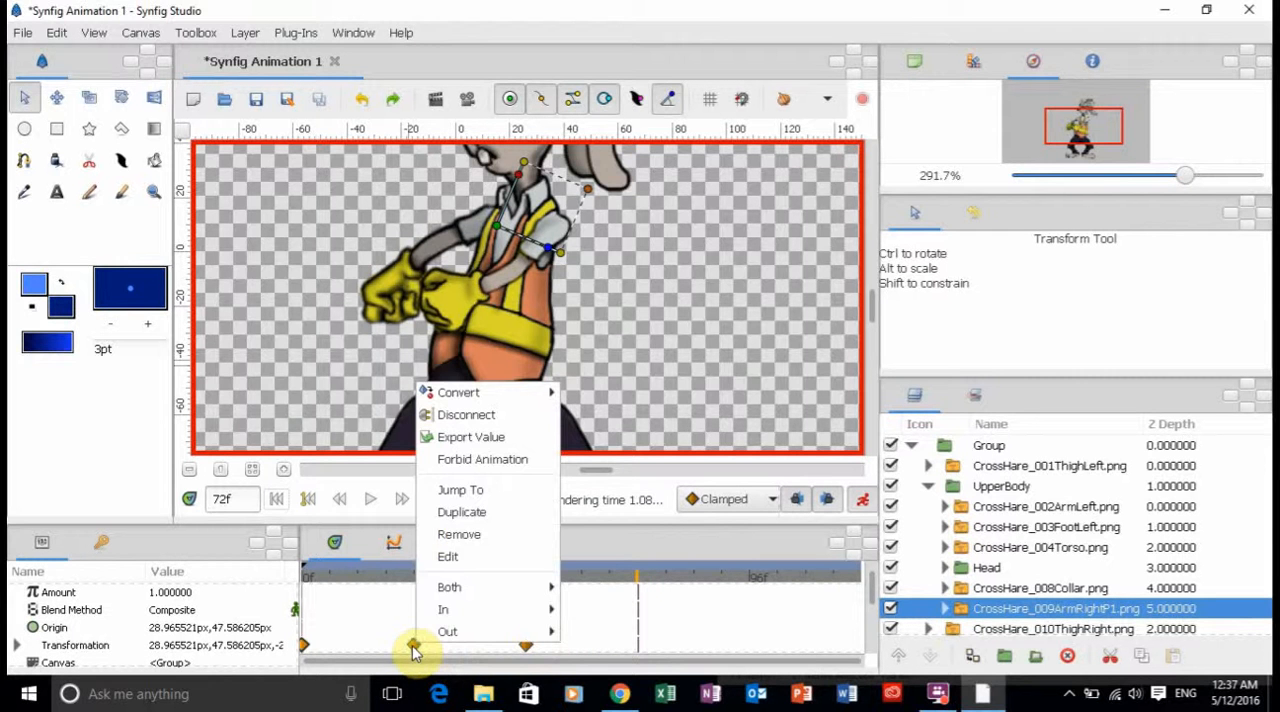
click(458, 512)
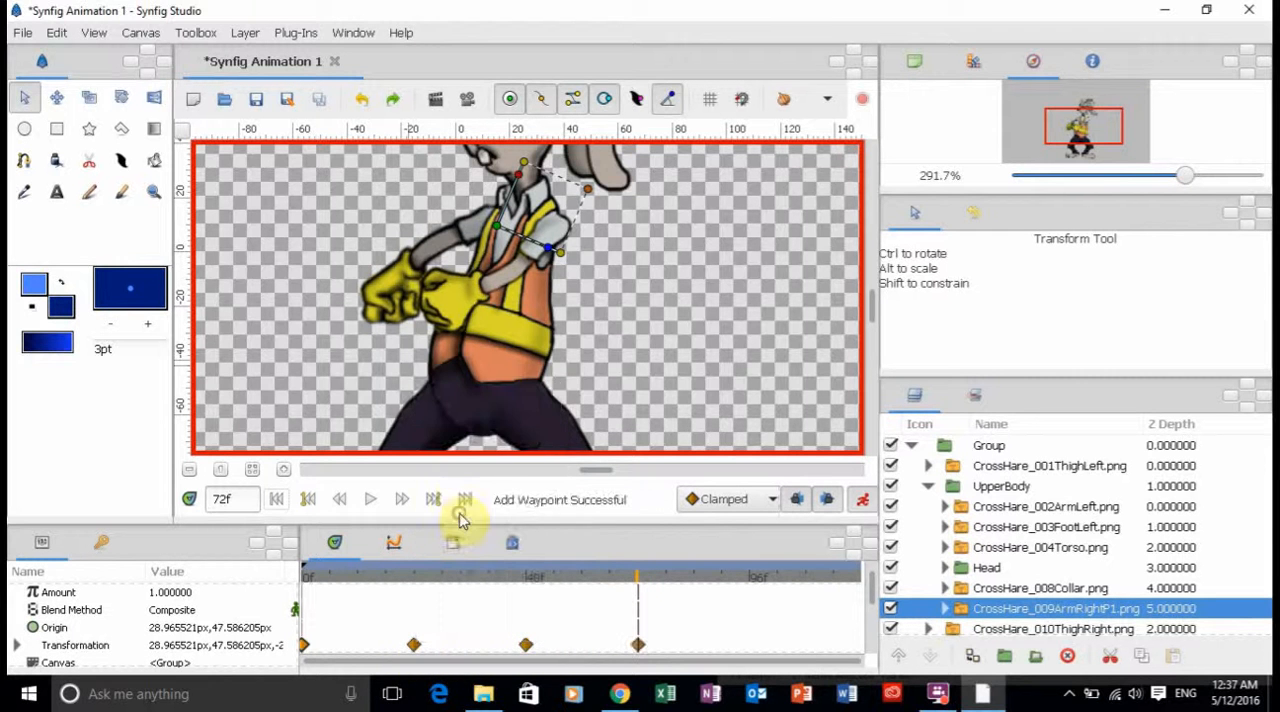
Duplicate the CrossHare_009ArmRightP1 Transformation waypoints from frame 48 at frame 96 and from frame 72 at frame 120.
click(752, 578)
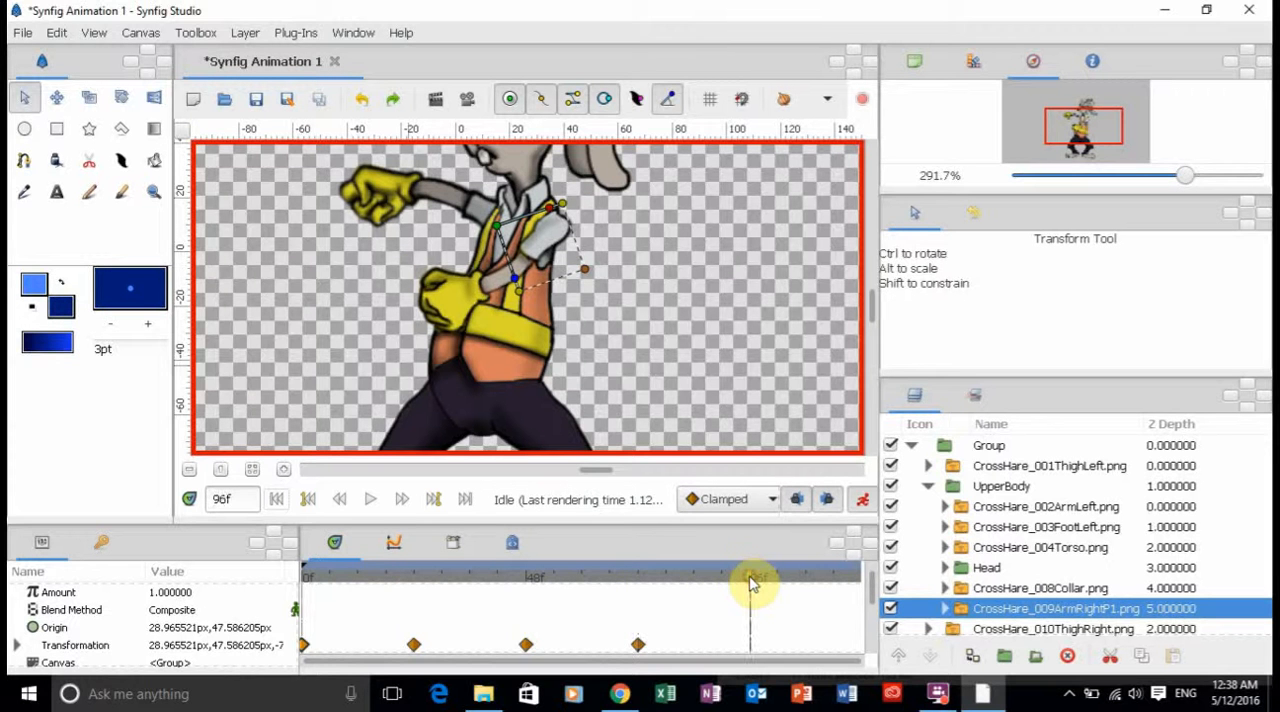
right_click(527, 648)
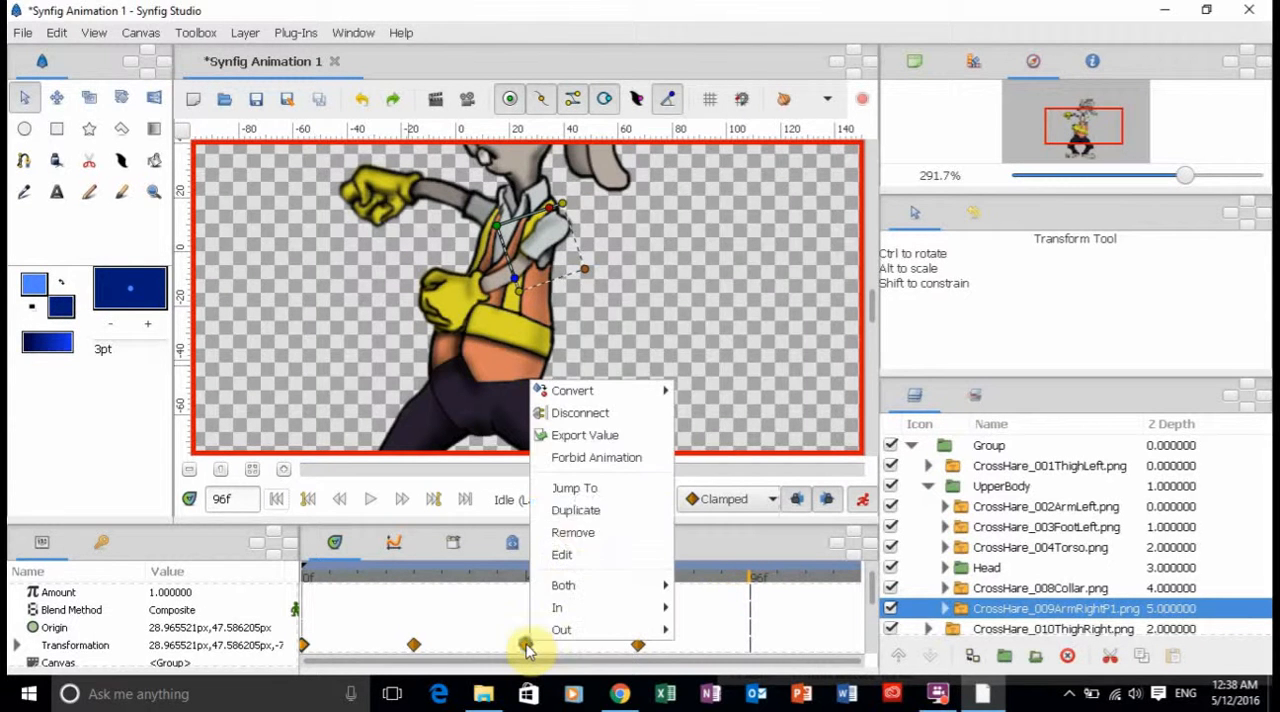
click(583, 513)
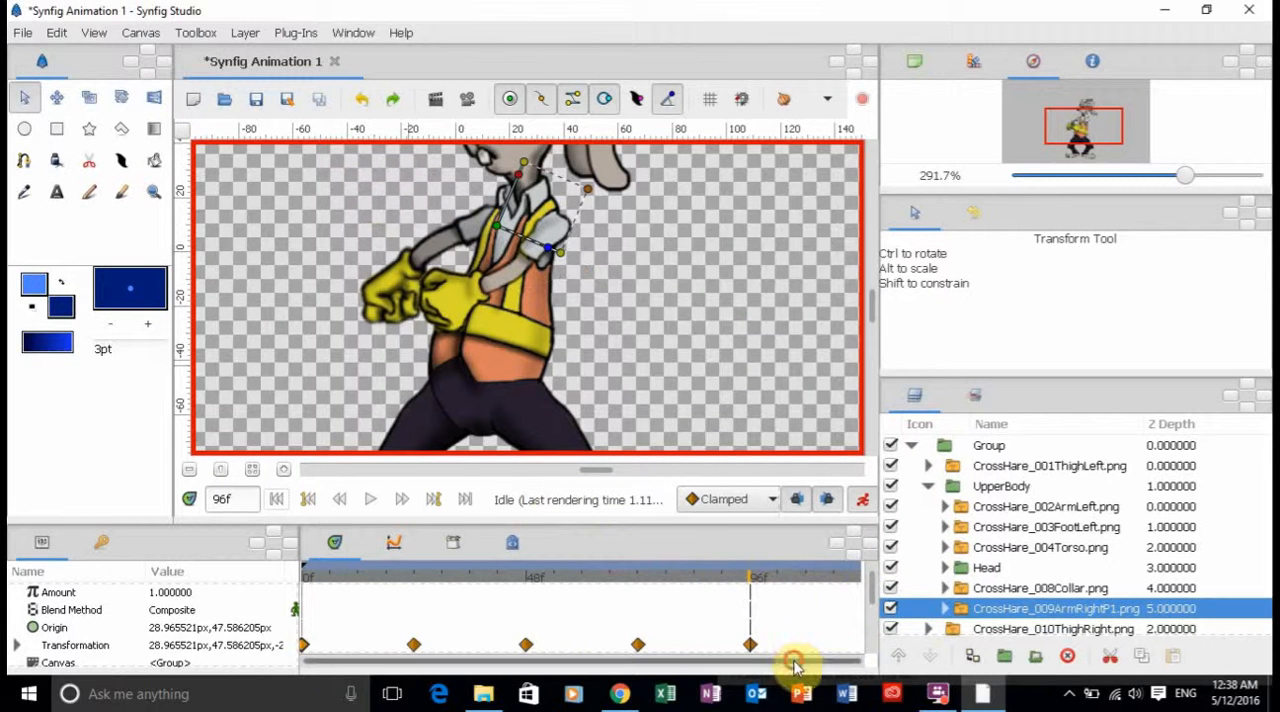
click(466, 500)
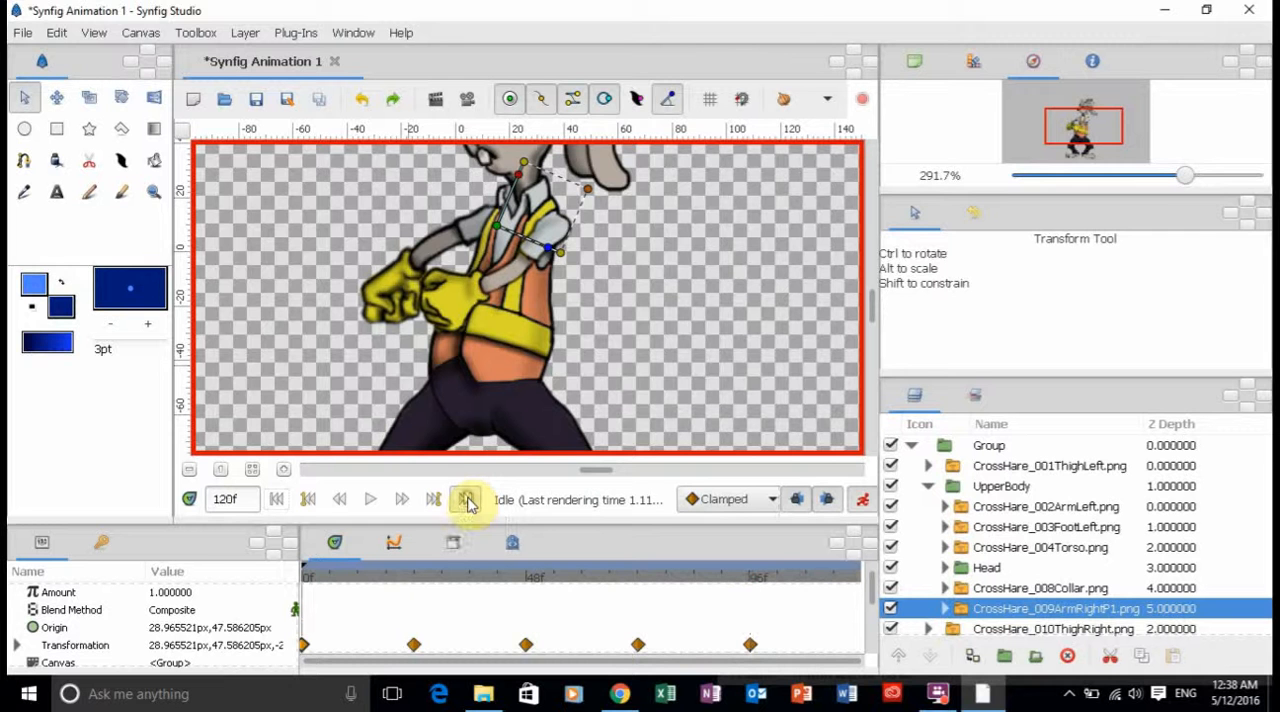
right_click(637, 643)
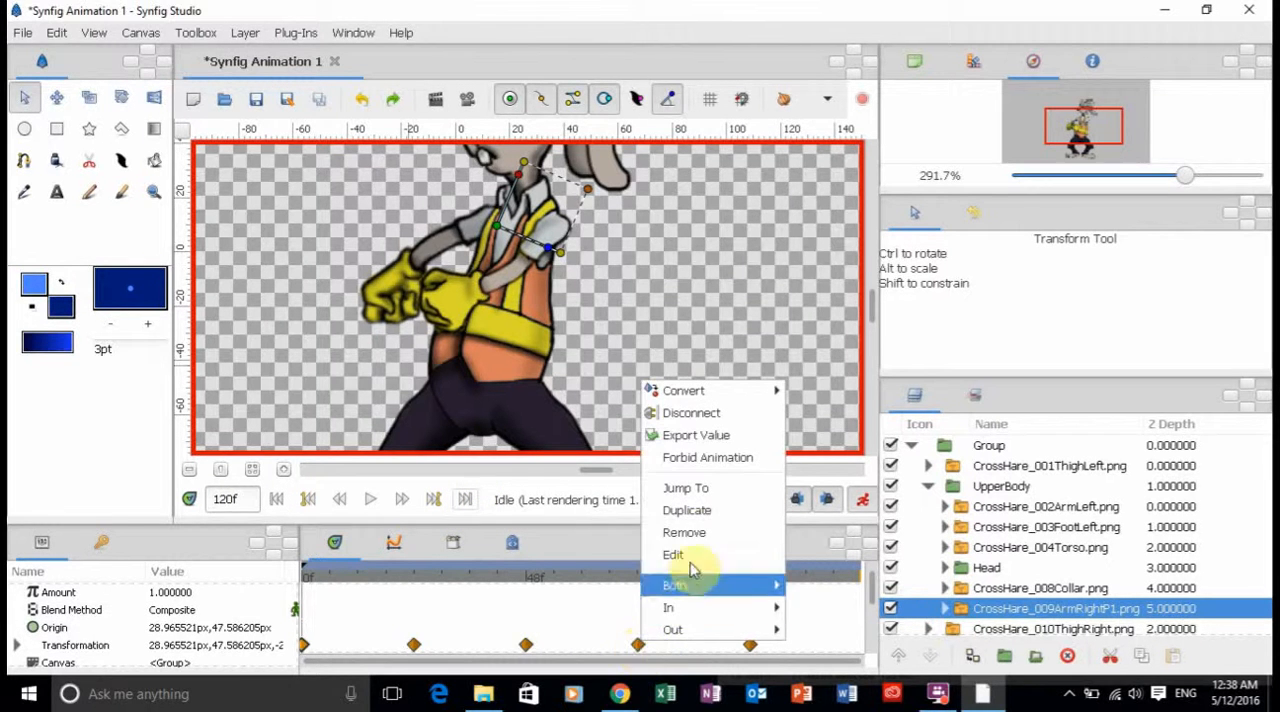
click(687, 510)
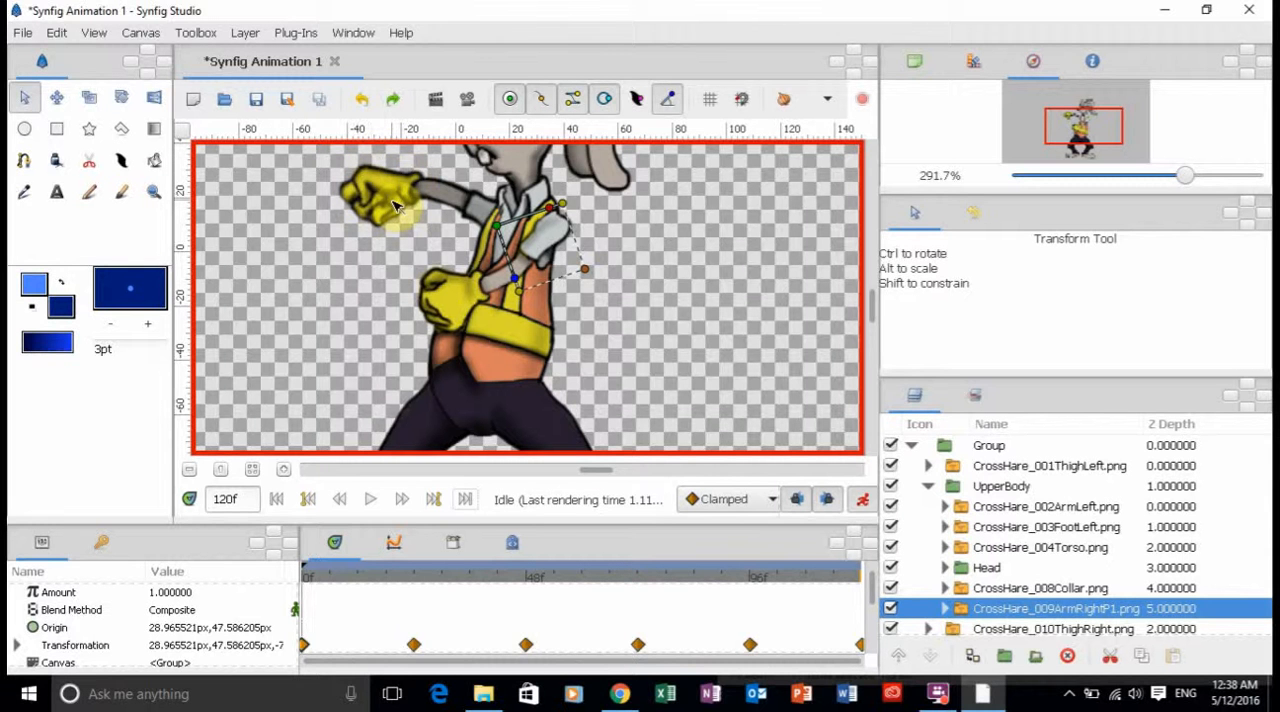
For the CrossHare_002ArmLeft layer, duplicate the Transformation waypoints from frame 0 at frame 48 and from frame 24 at frame 72.
click(440, 293)
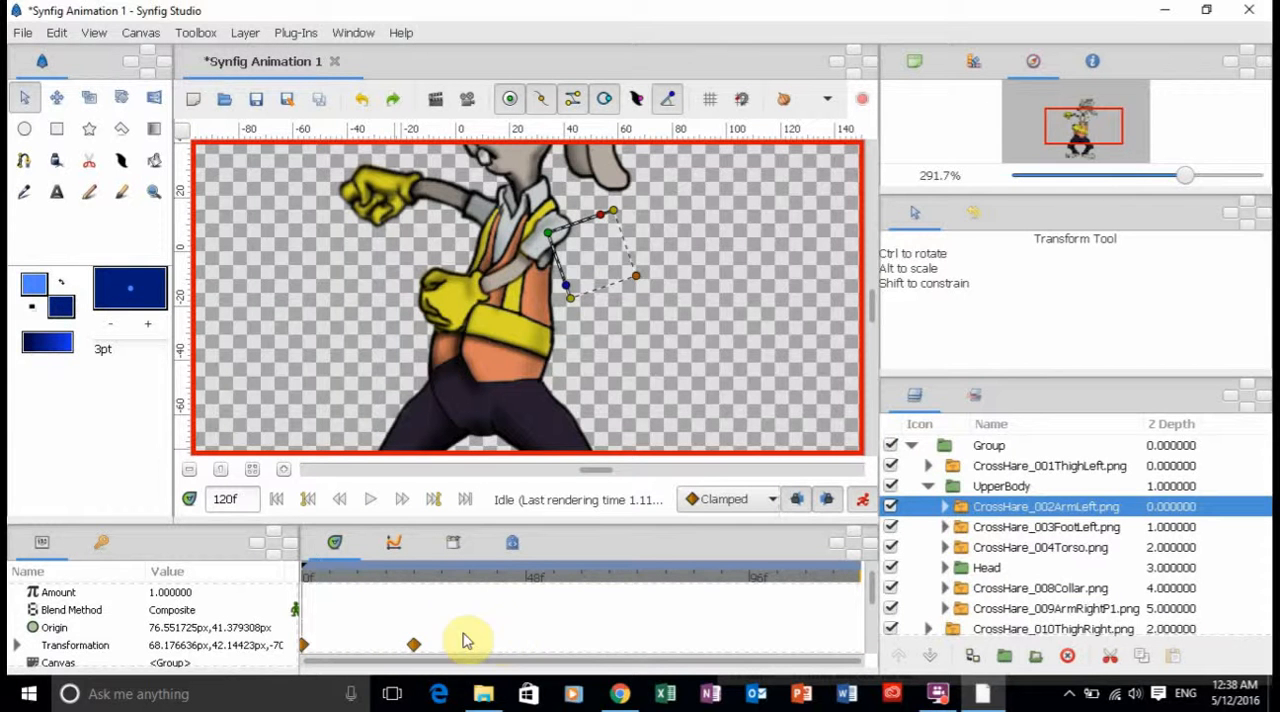
click(528, 580)
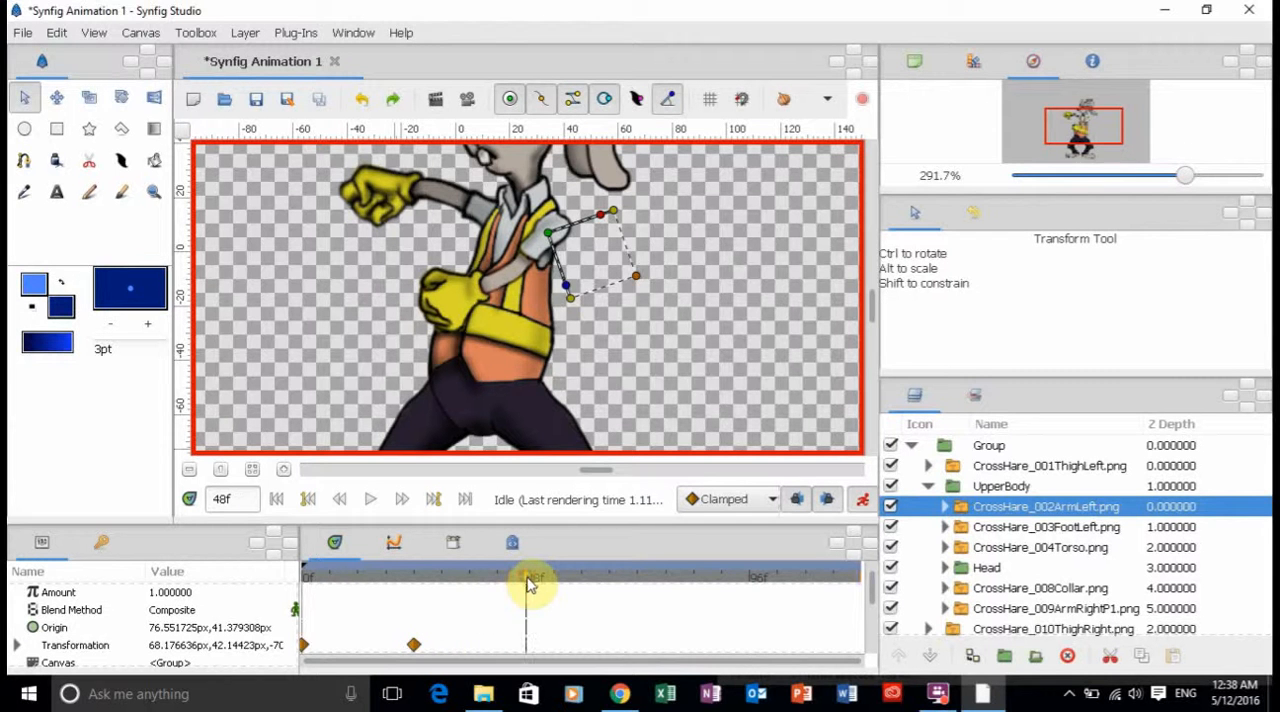
right_click(305, 648)
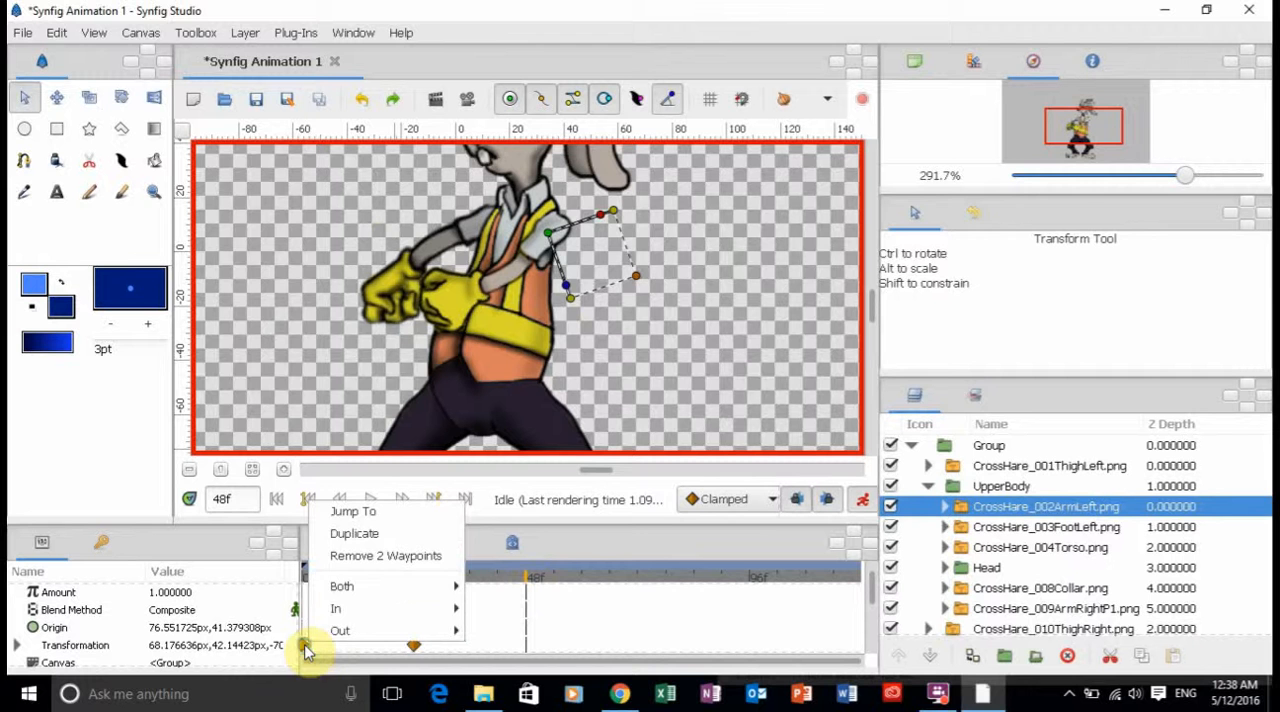
click(356, 534)
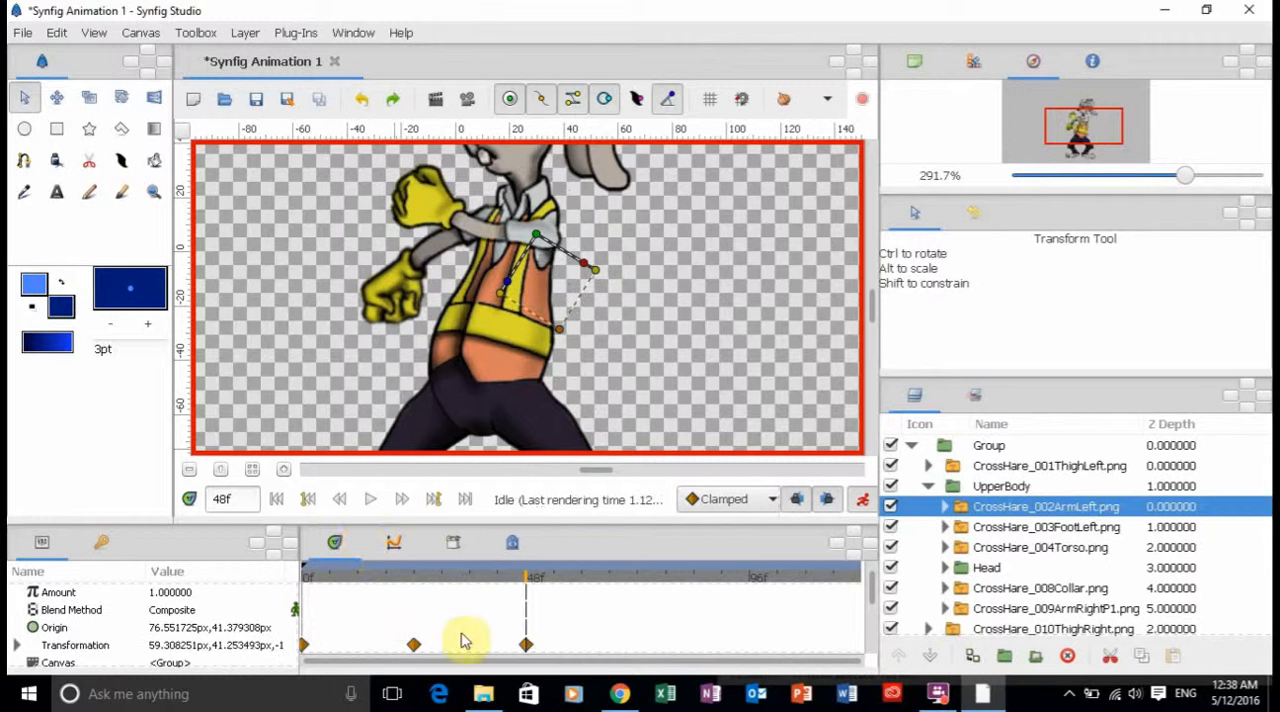
click(638, 578)
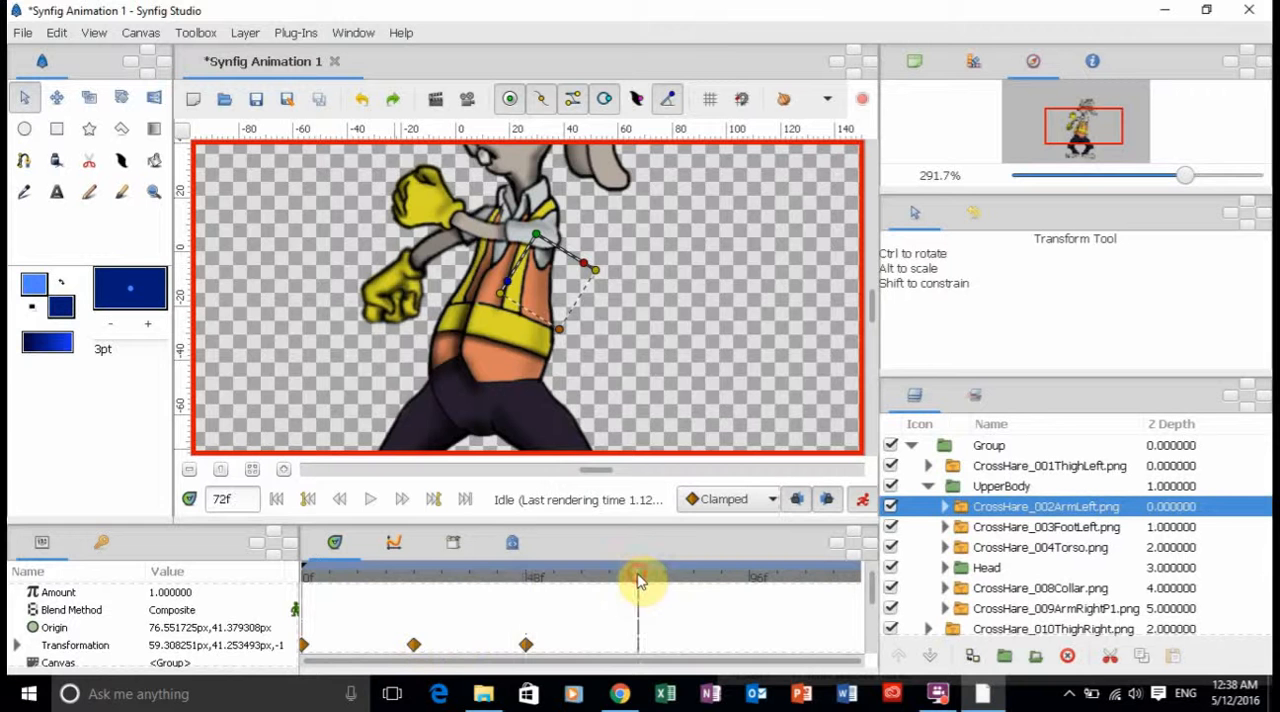
right_click(414, 645)
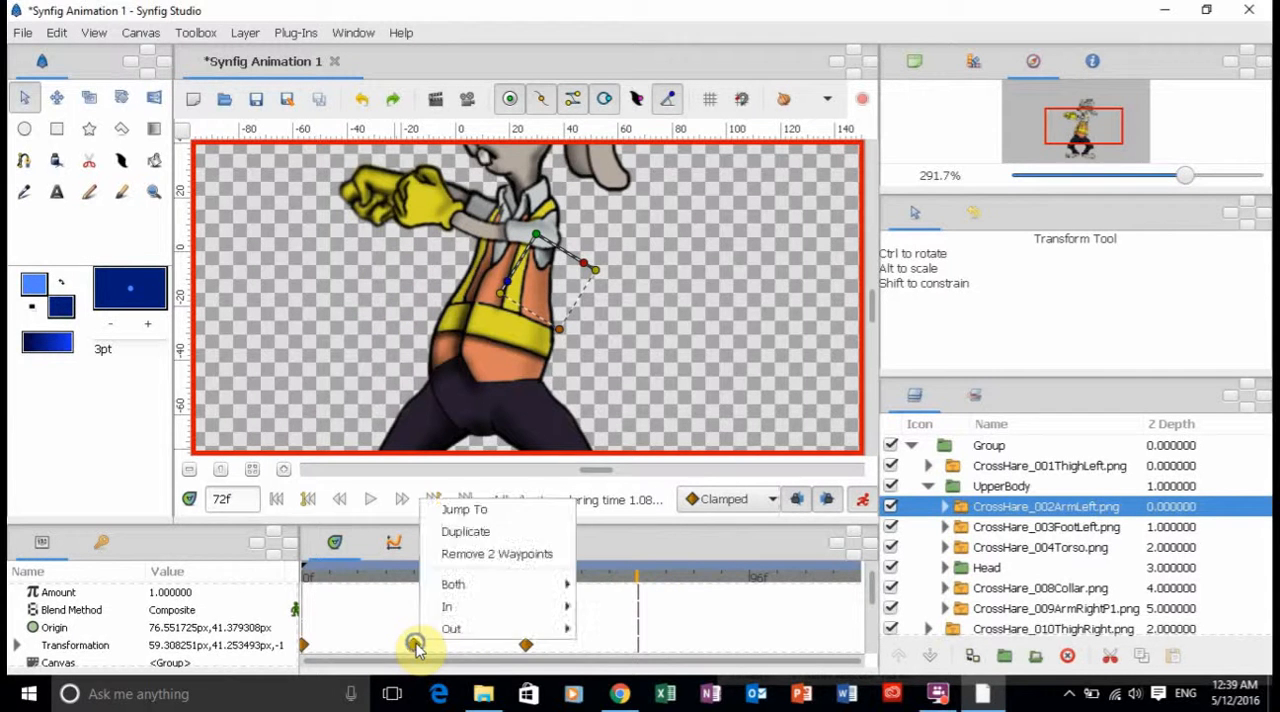
click(479, 530)
Duplicate the CrossHare_002ArmLeft Transformation waypoints from frame 48 at frame 96 and from frame 72 at frame 120.
click(750, 580)
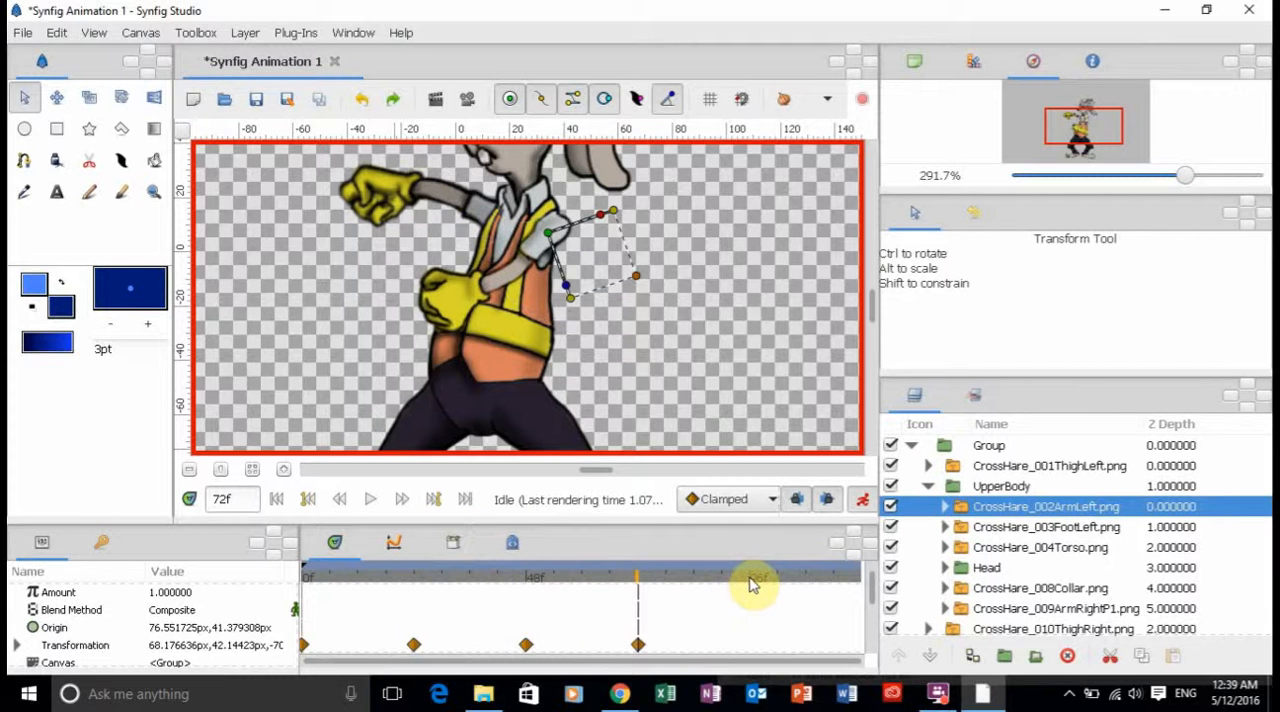
right_click(525, 645)
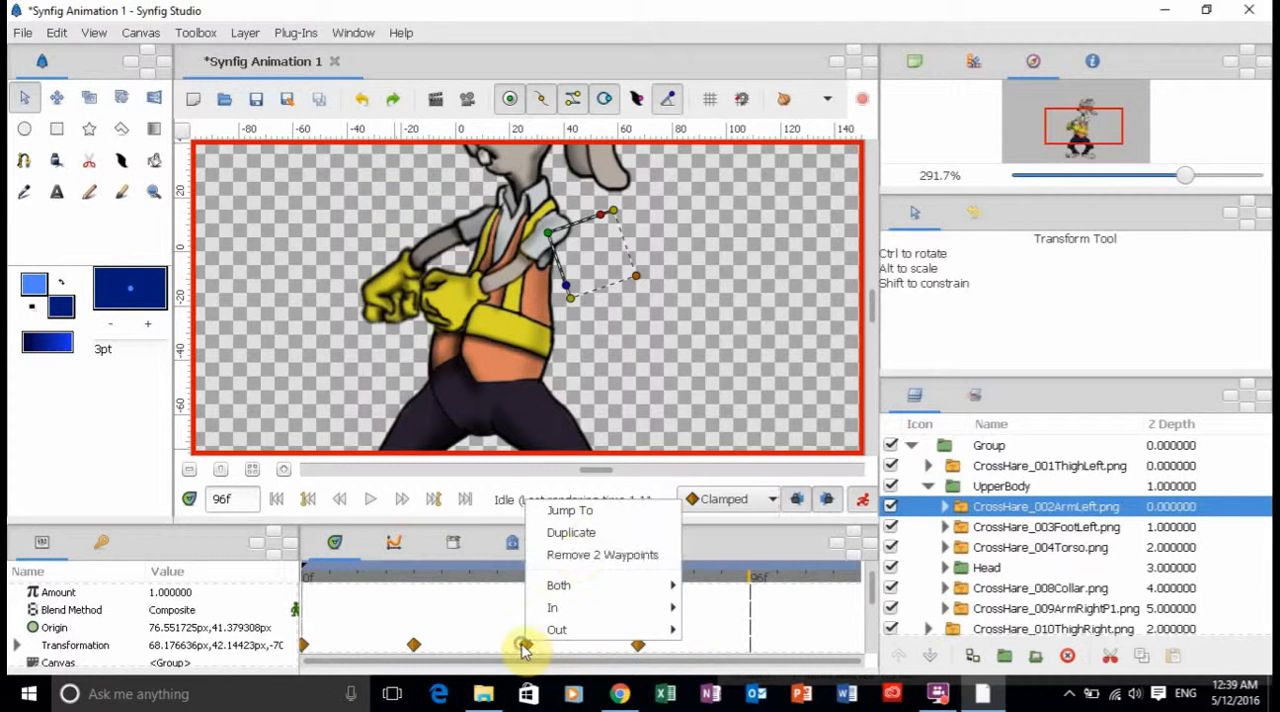
click(582, 533)
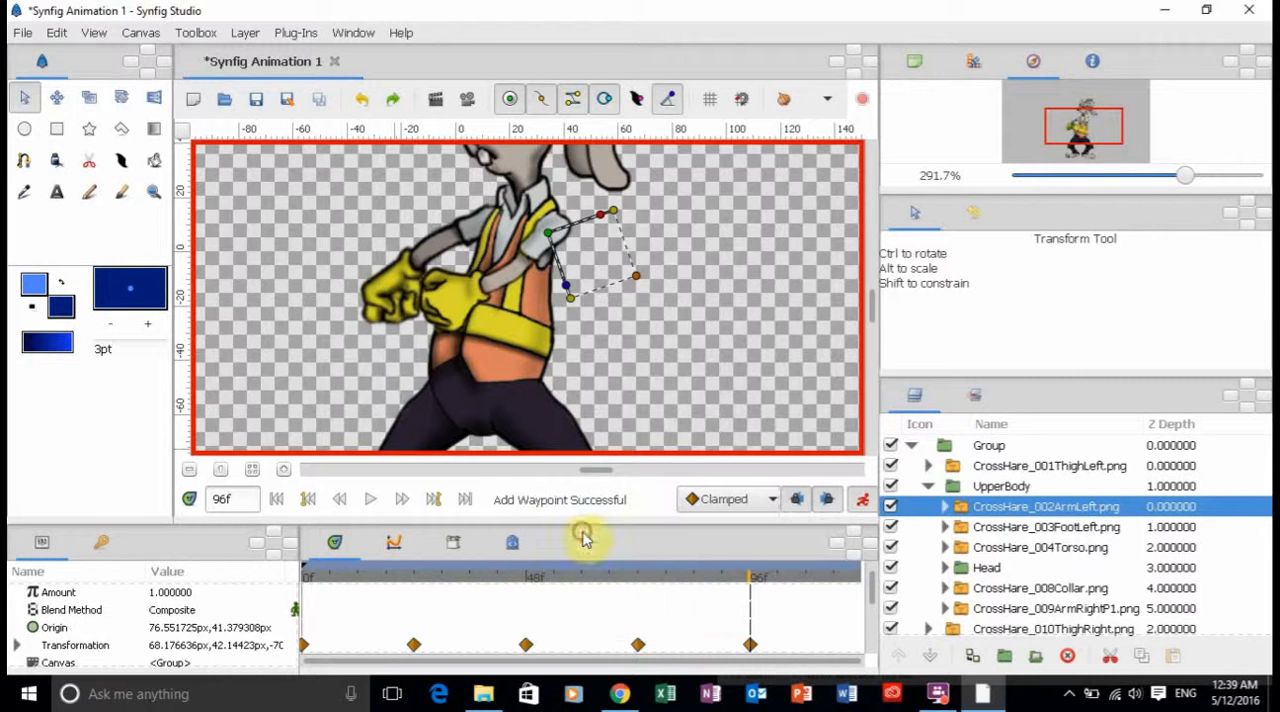
click(465, 500)
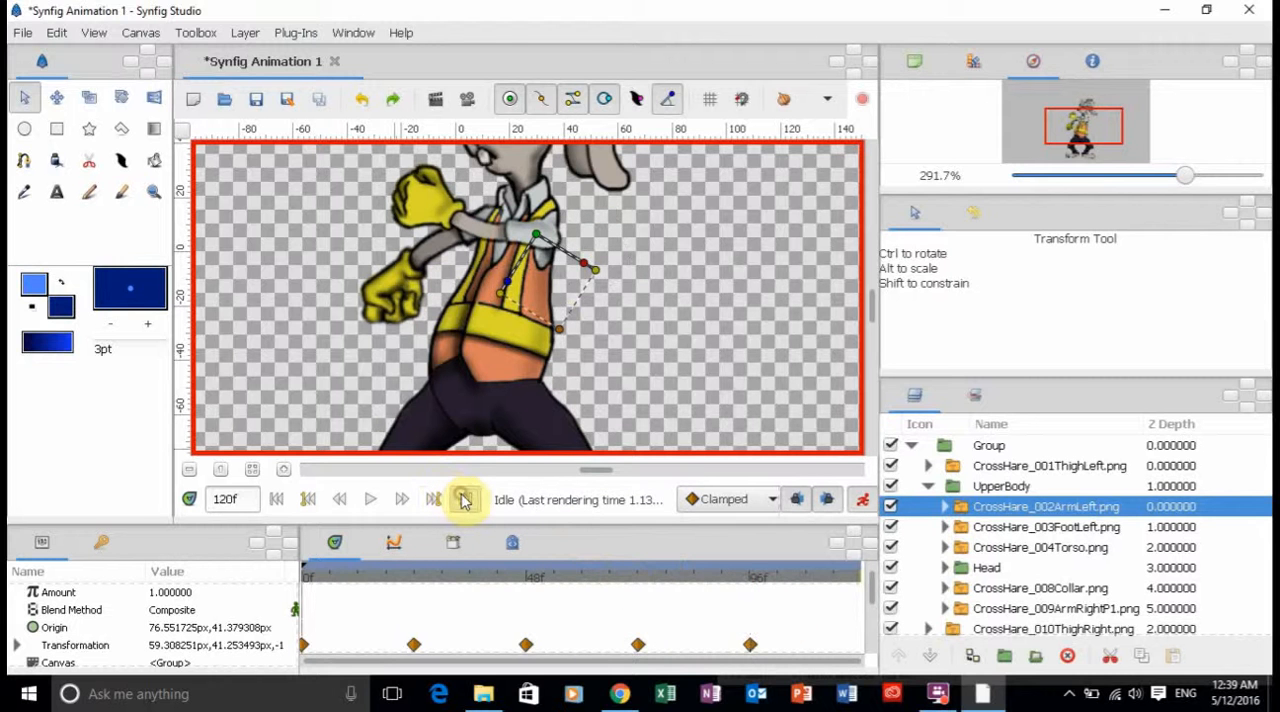
right_click(639, 647)
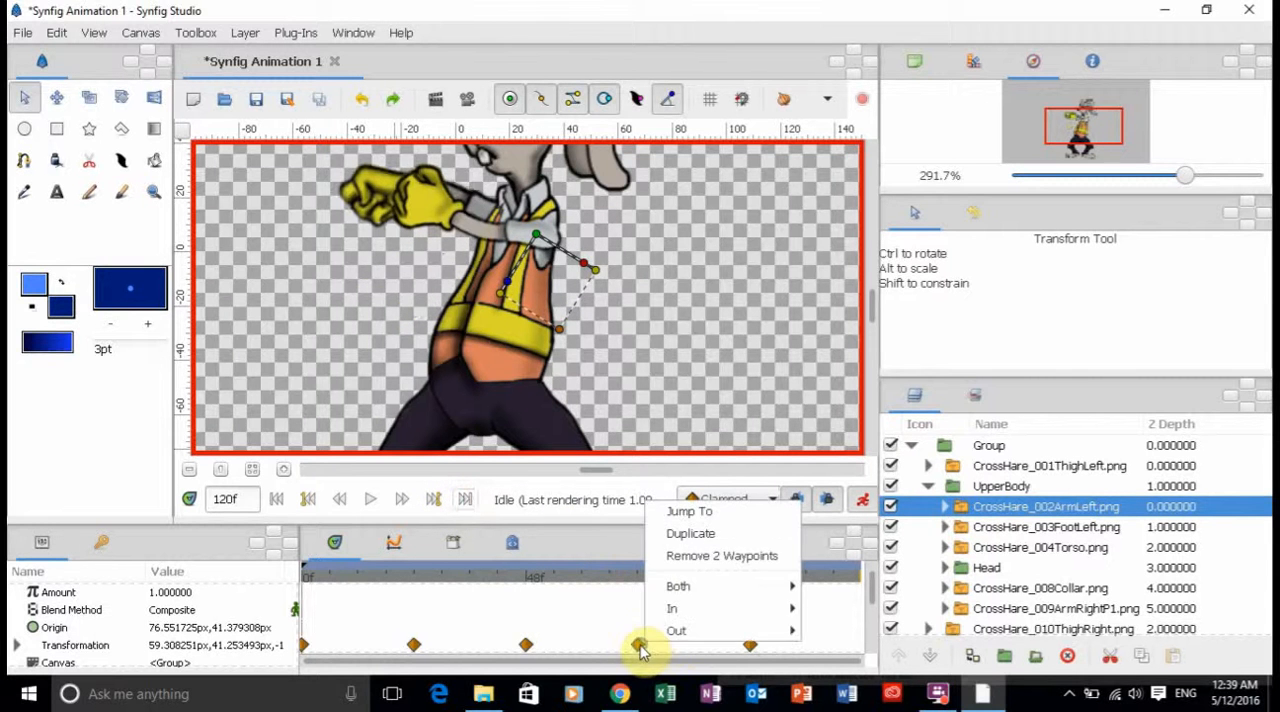
click(703, 534)
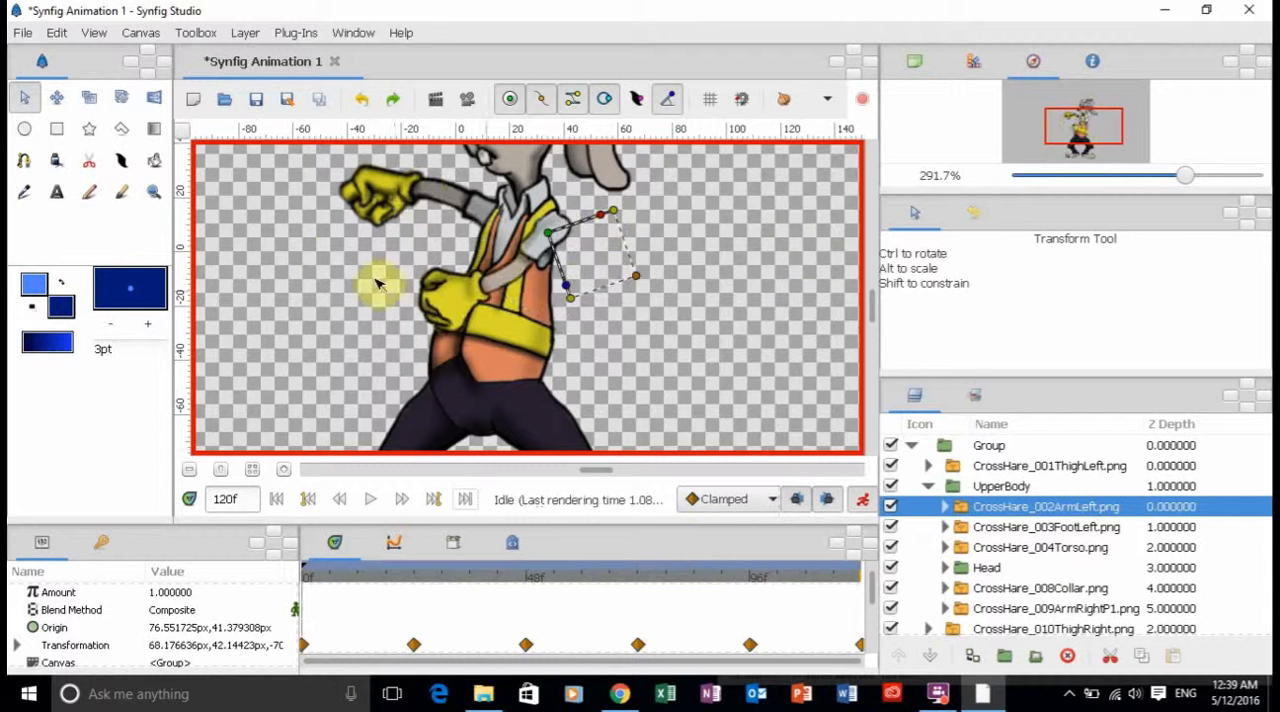
Turn off animate editing mode and play the animation from frame 0 with the whole canvas in view.
drag(1185, 176, 1160, 178)
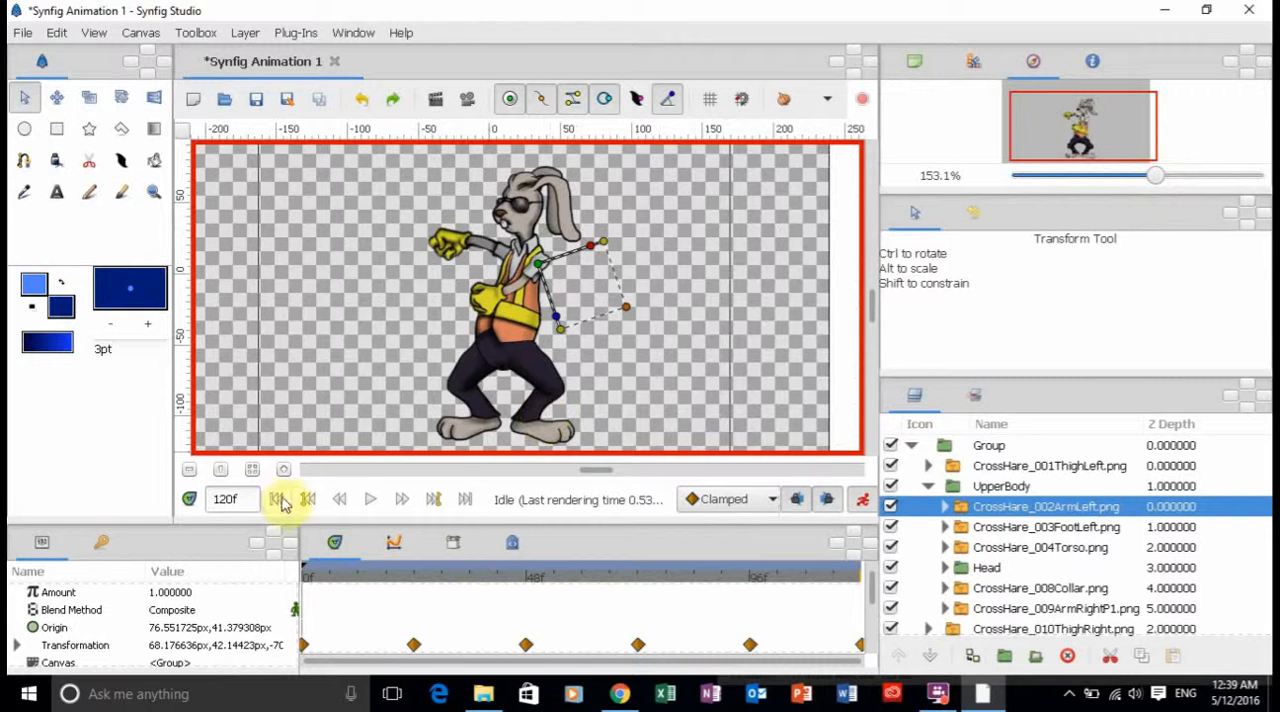
click(858, 501)
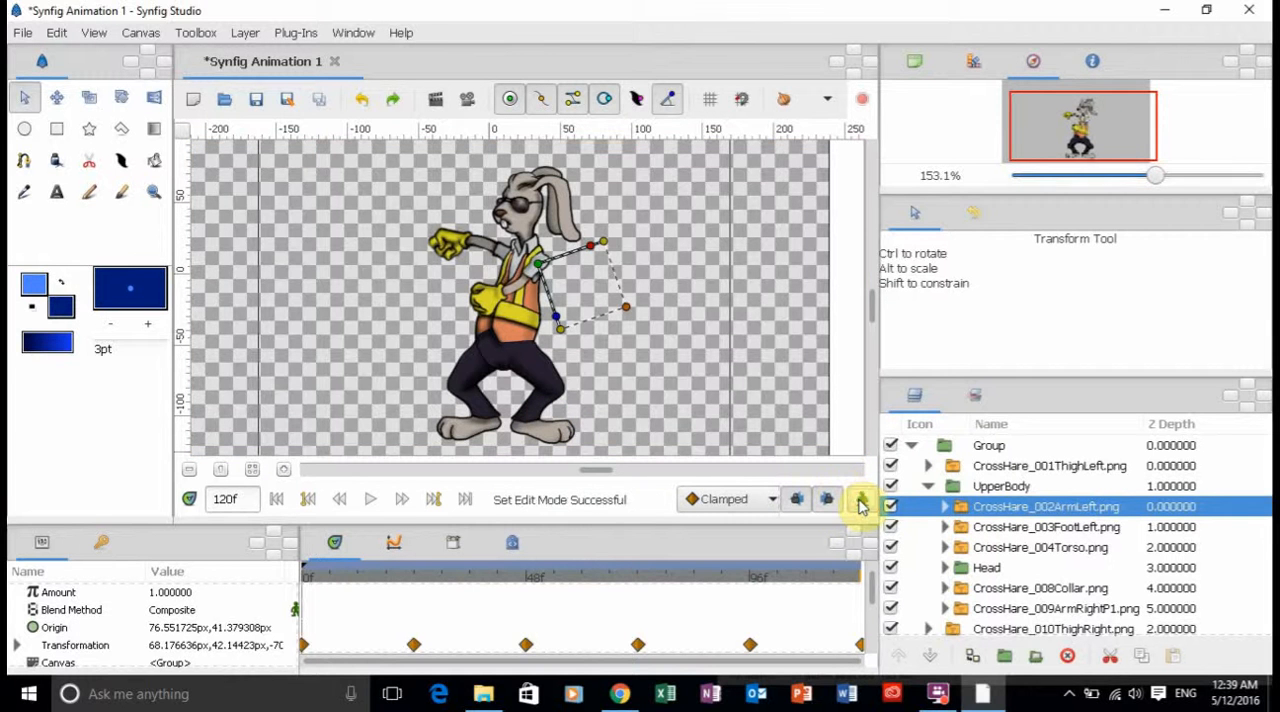
click(276, 500)
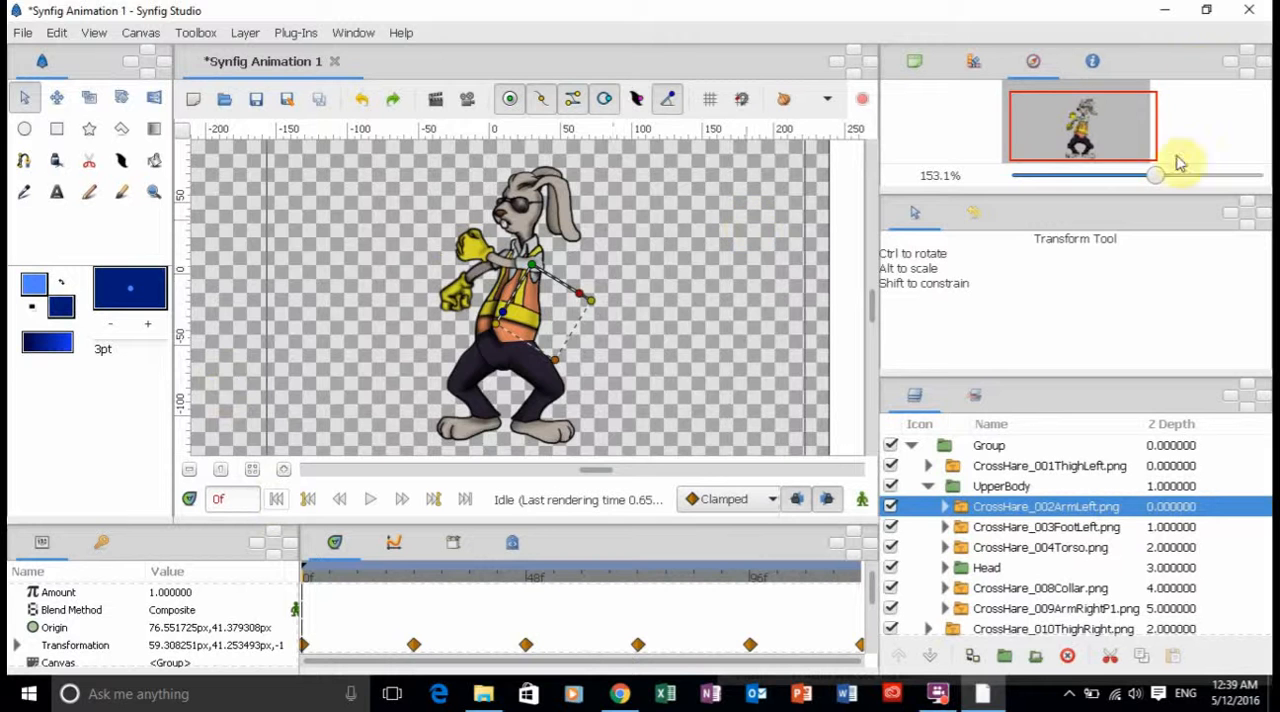
drag(1156, 177, 1138, 177)
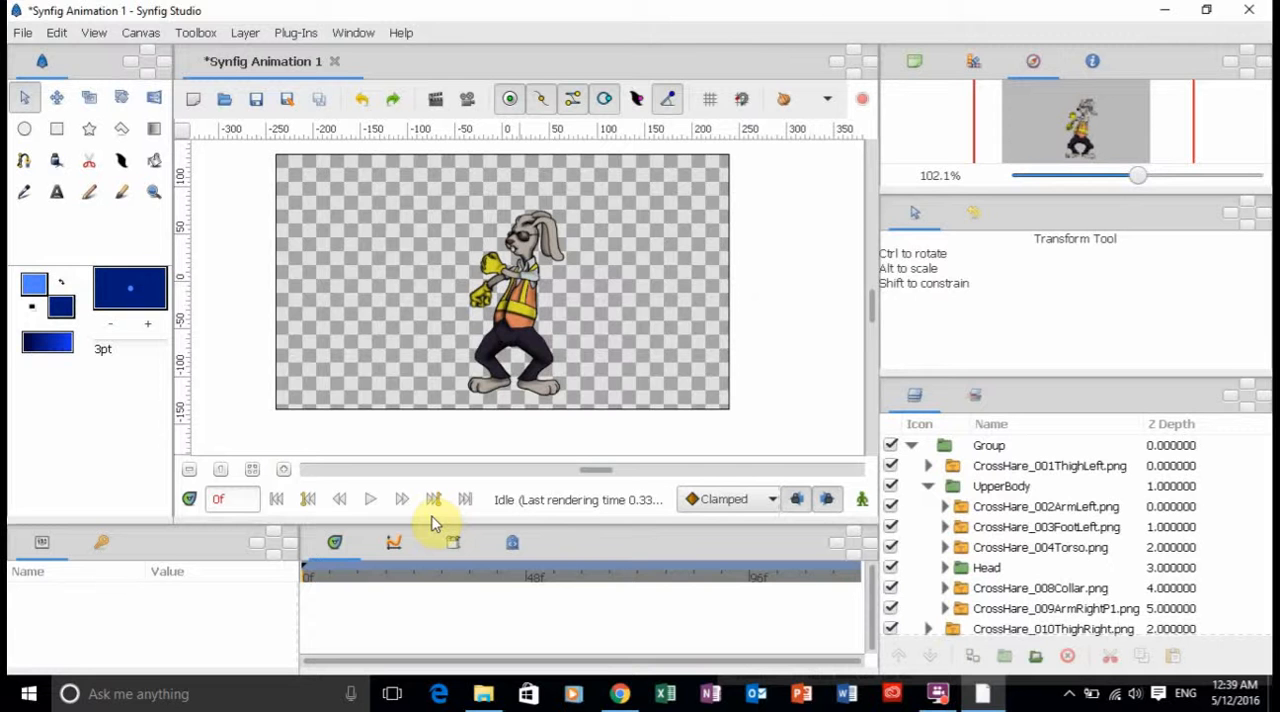
click(366, 500)
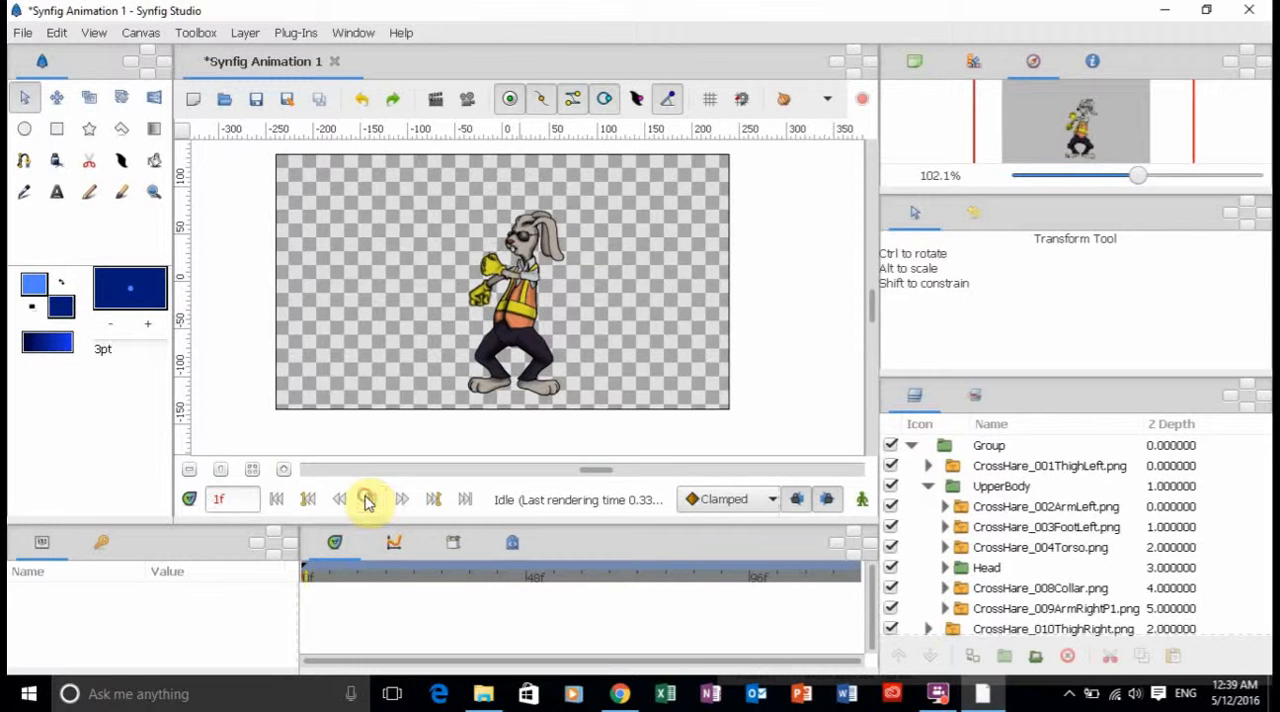
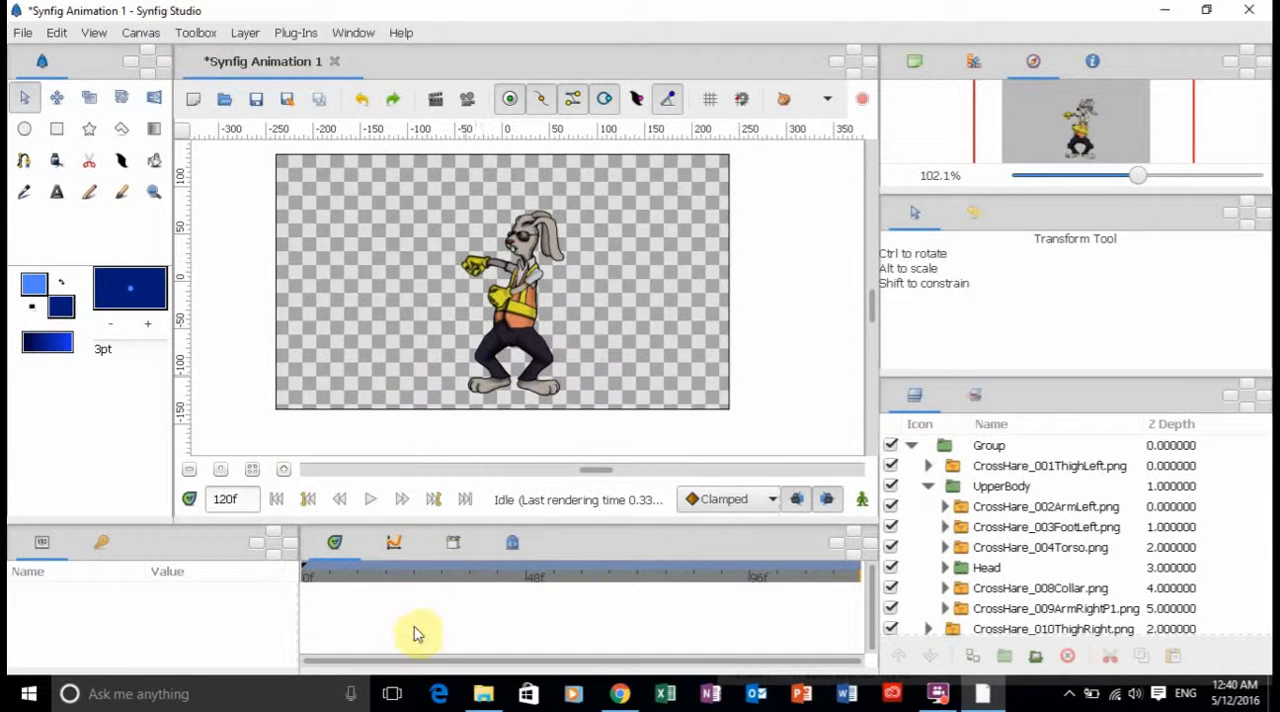
Check the poses at frames 24 and 48, turn on animate editing mode at frame 12, and select the collapsed Group layer.
click(417, 578)
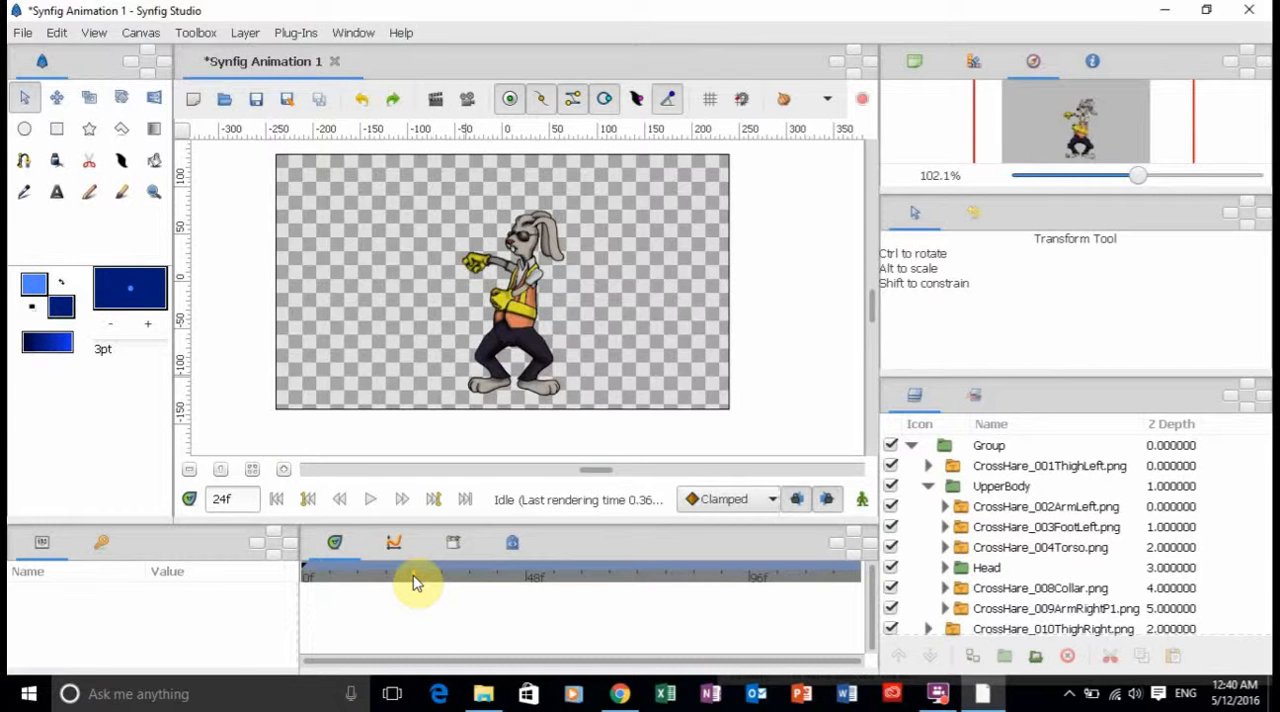
click(530, 580)
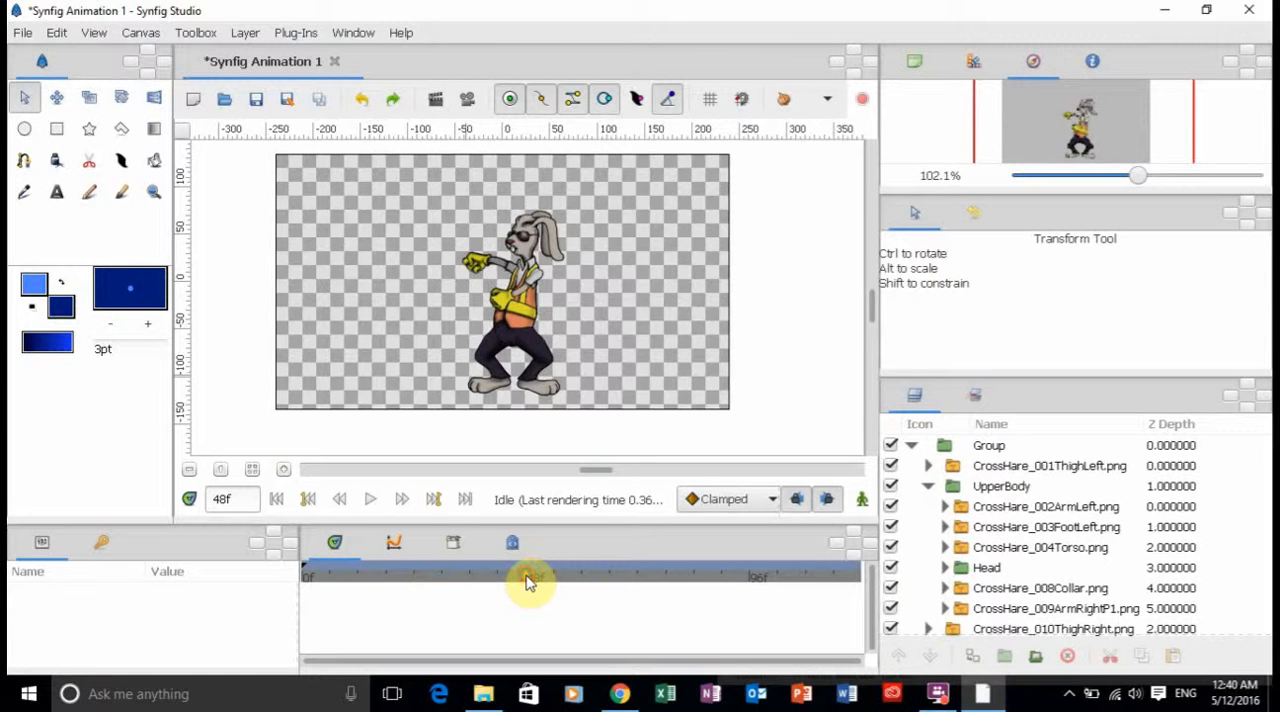
click(420, 585)
click(418, 583)
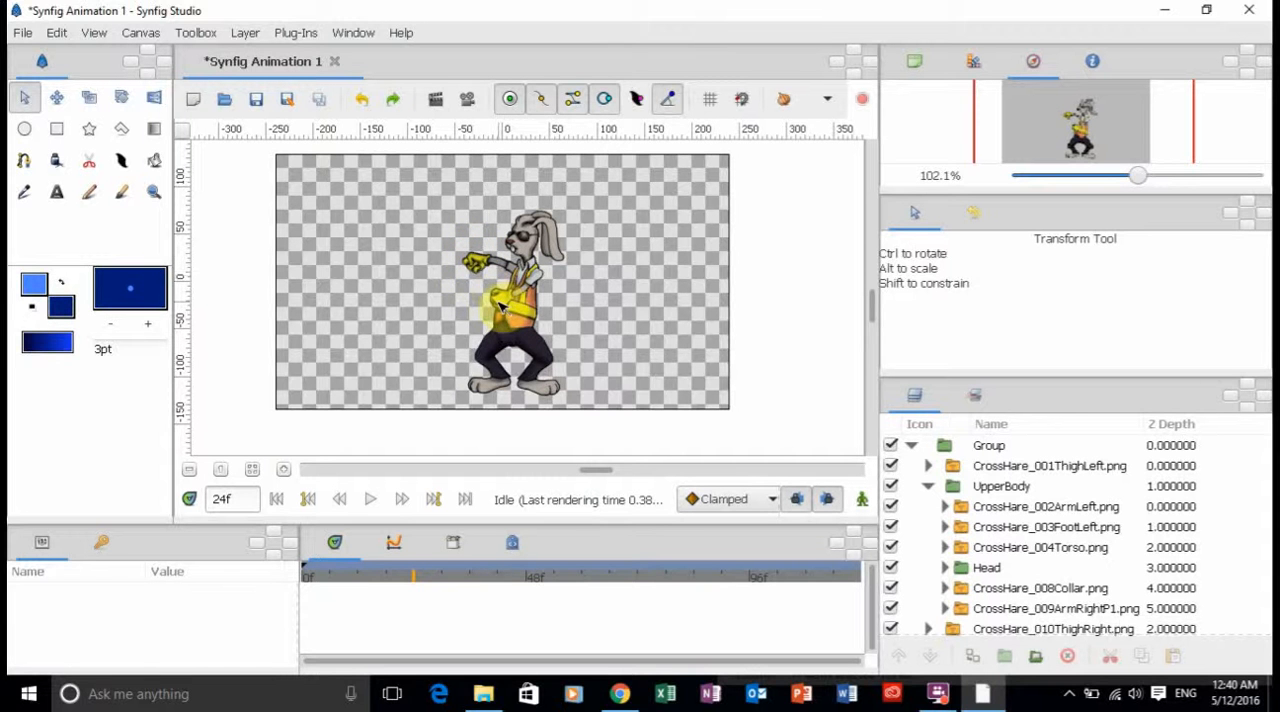
click(360, 578)
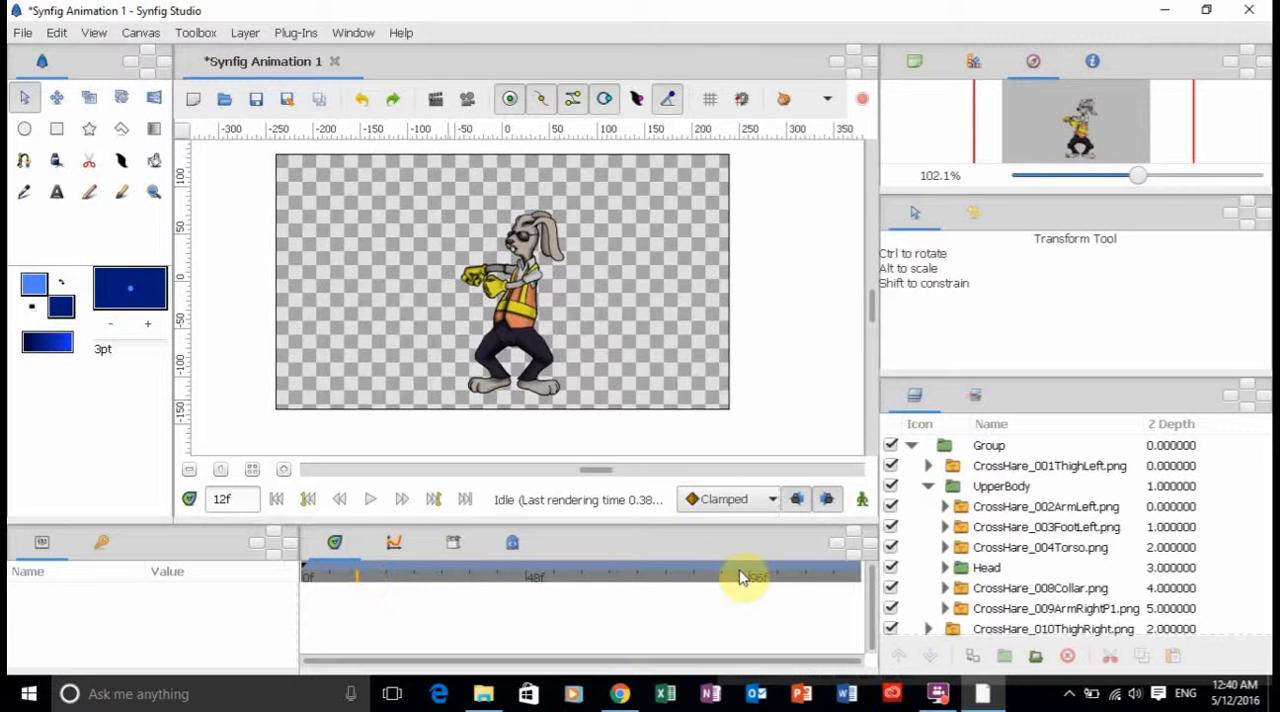
click(862, 503)
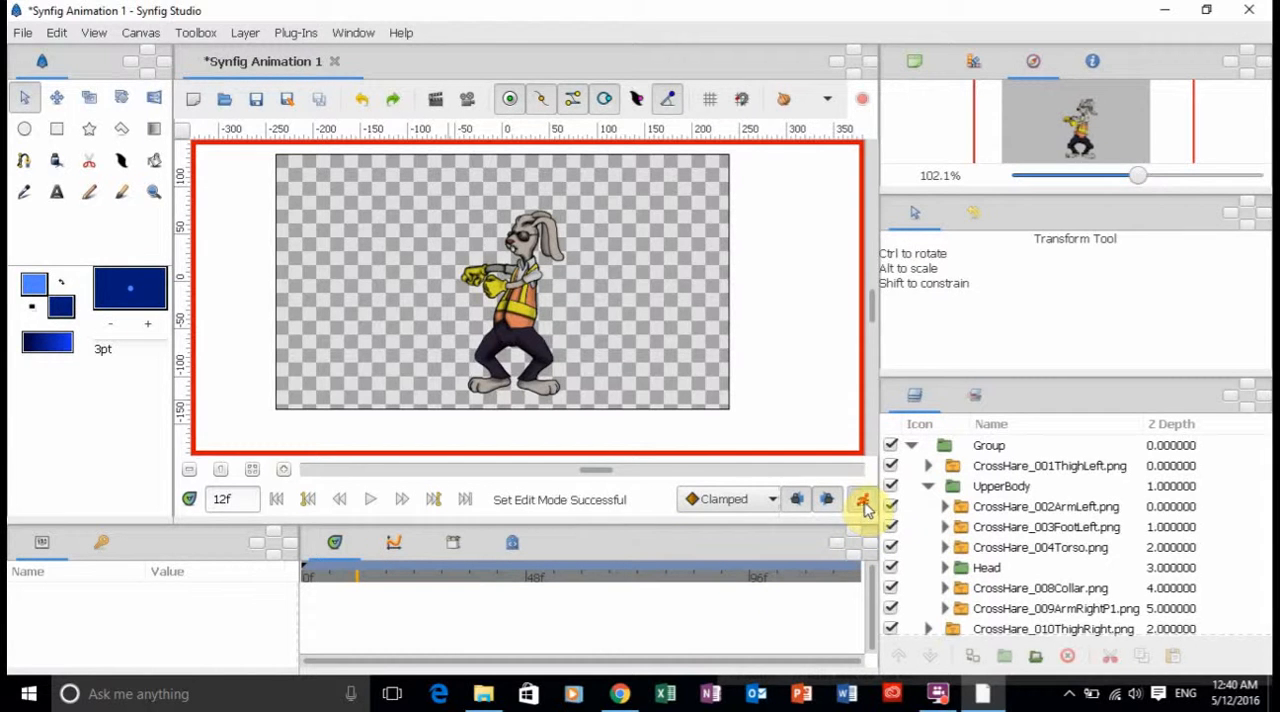
click(928, 486)
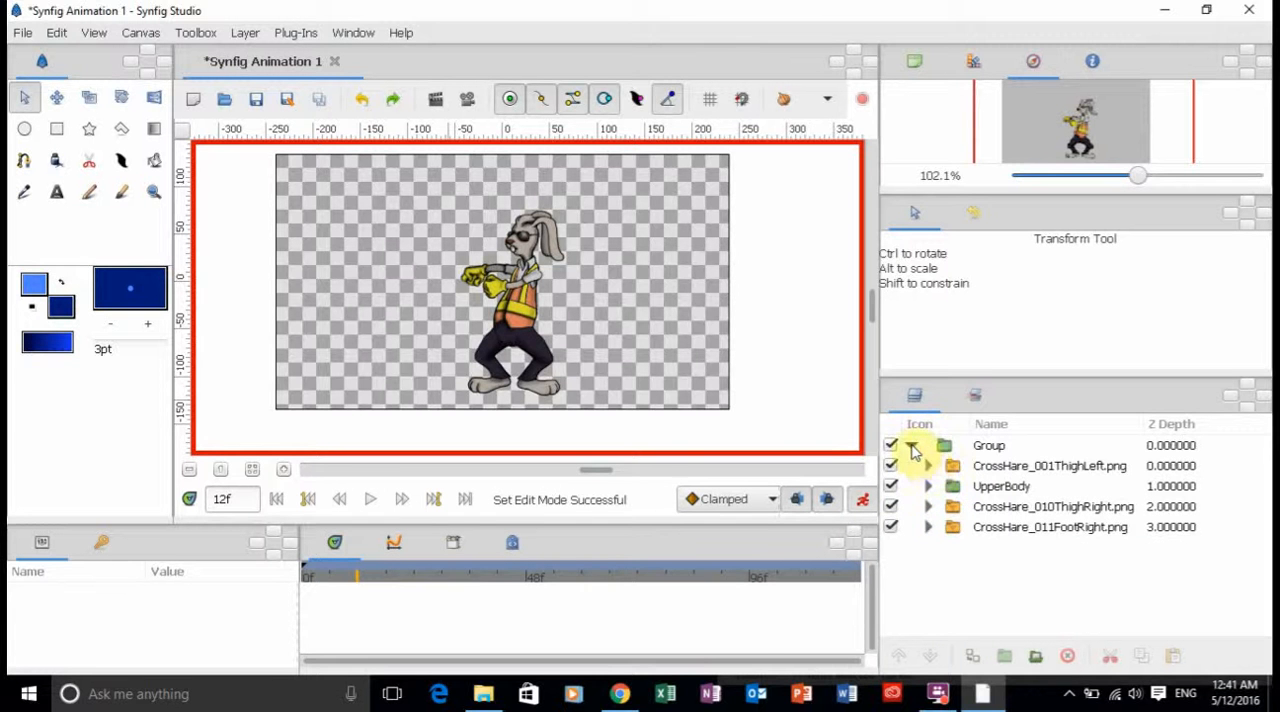
click(912, 451)
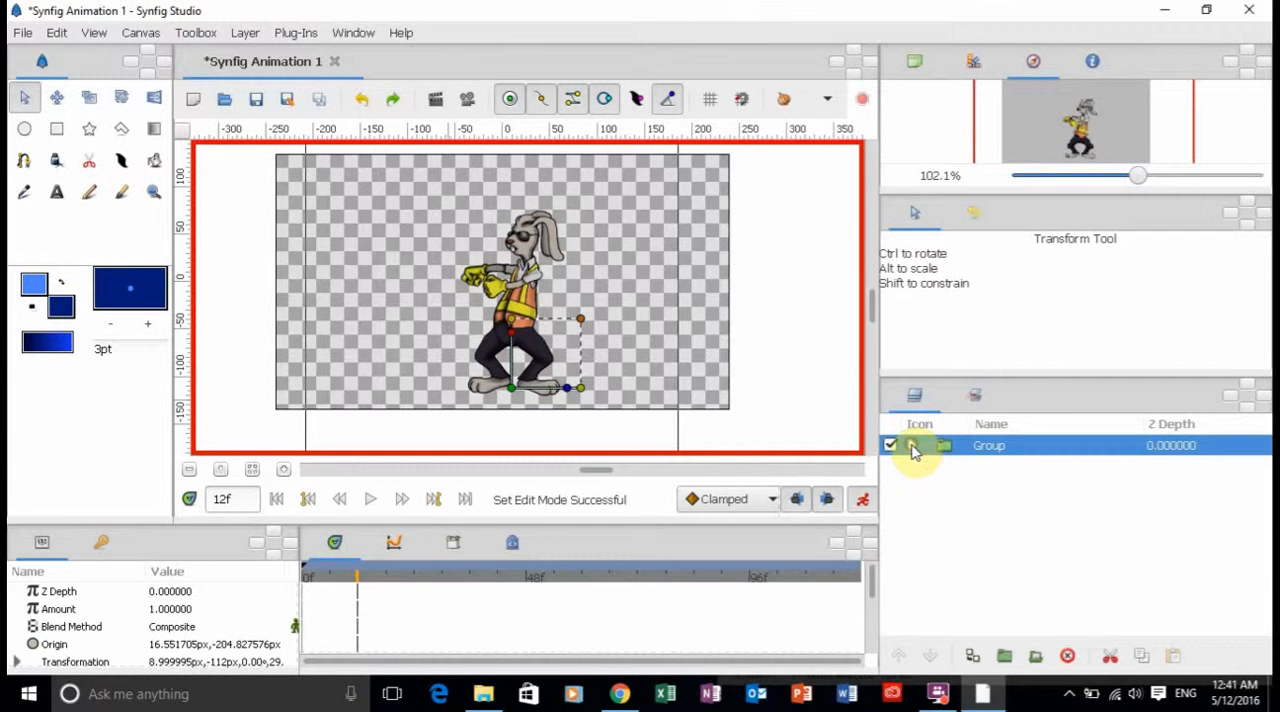
double_click(986, 452)
click(964, 447)
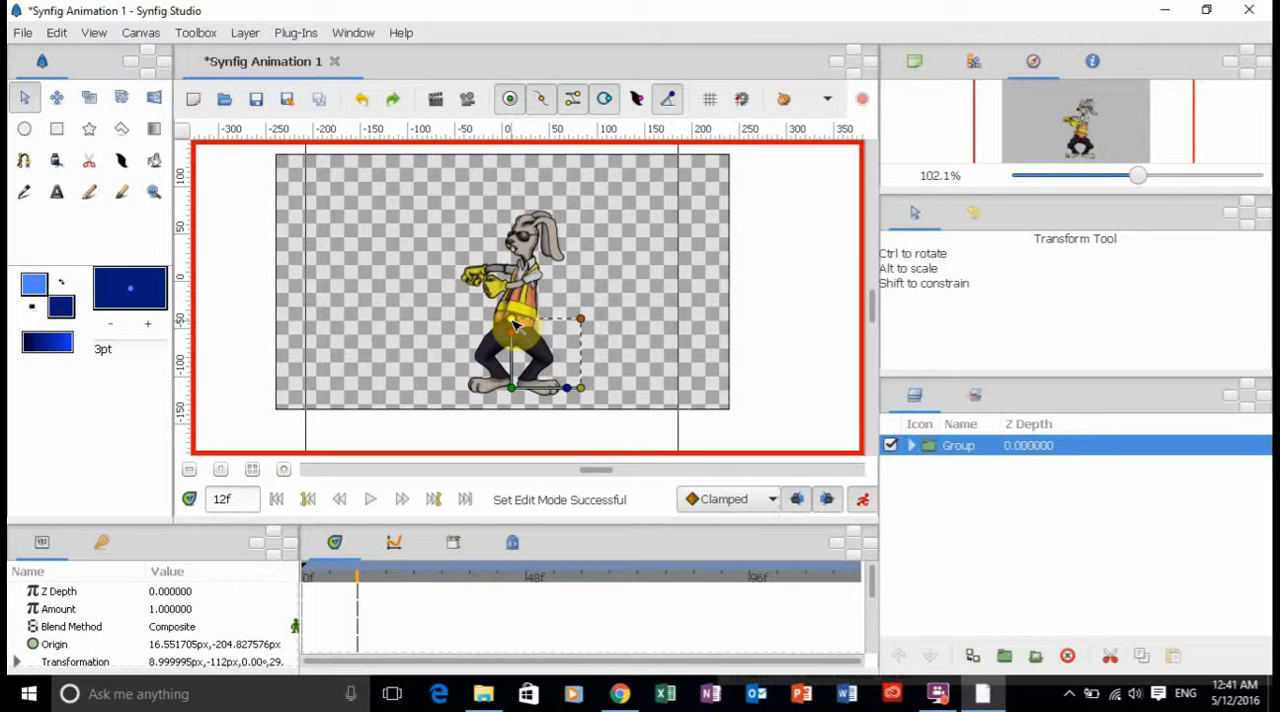
At frame 12, squash the rabbit Group slightly in height and widen it a little.
drag(513, 325, 515, 332)
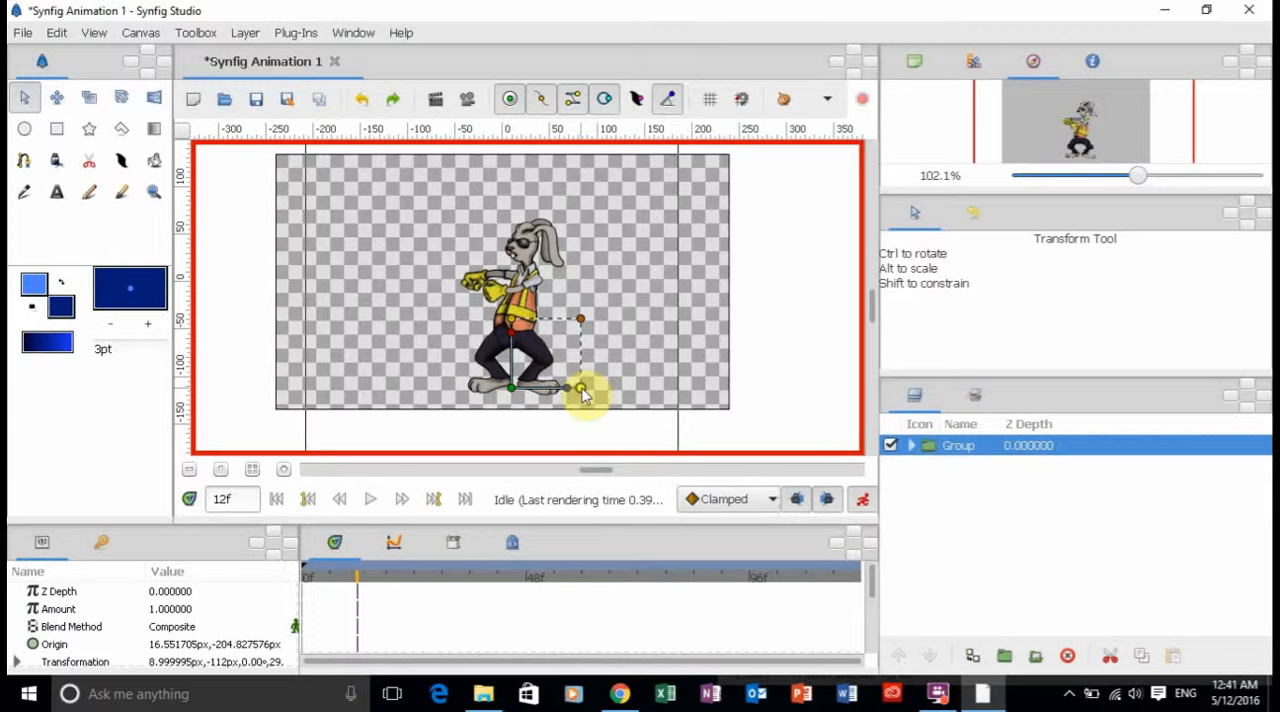
drag(585, 395, 587, 395)
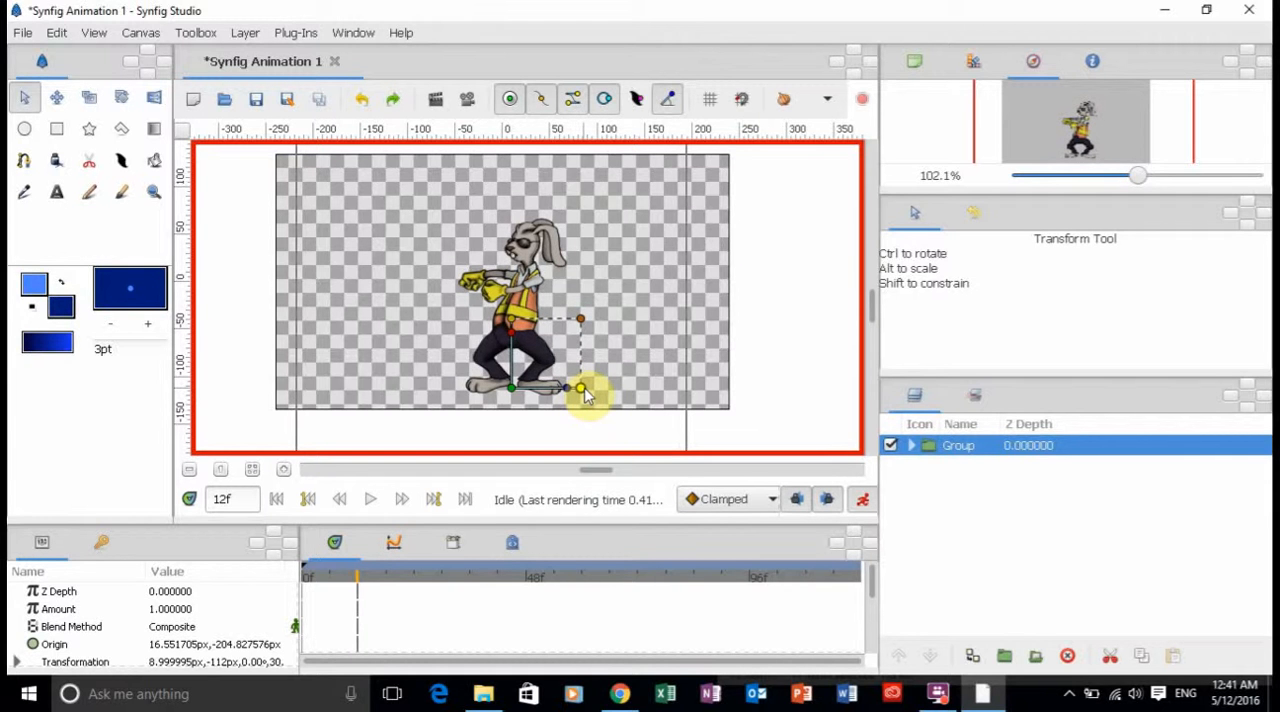
drag(874, 582, 874, 590)
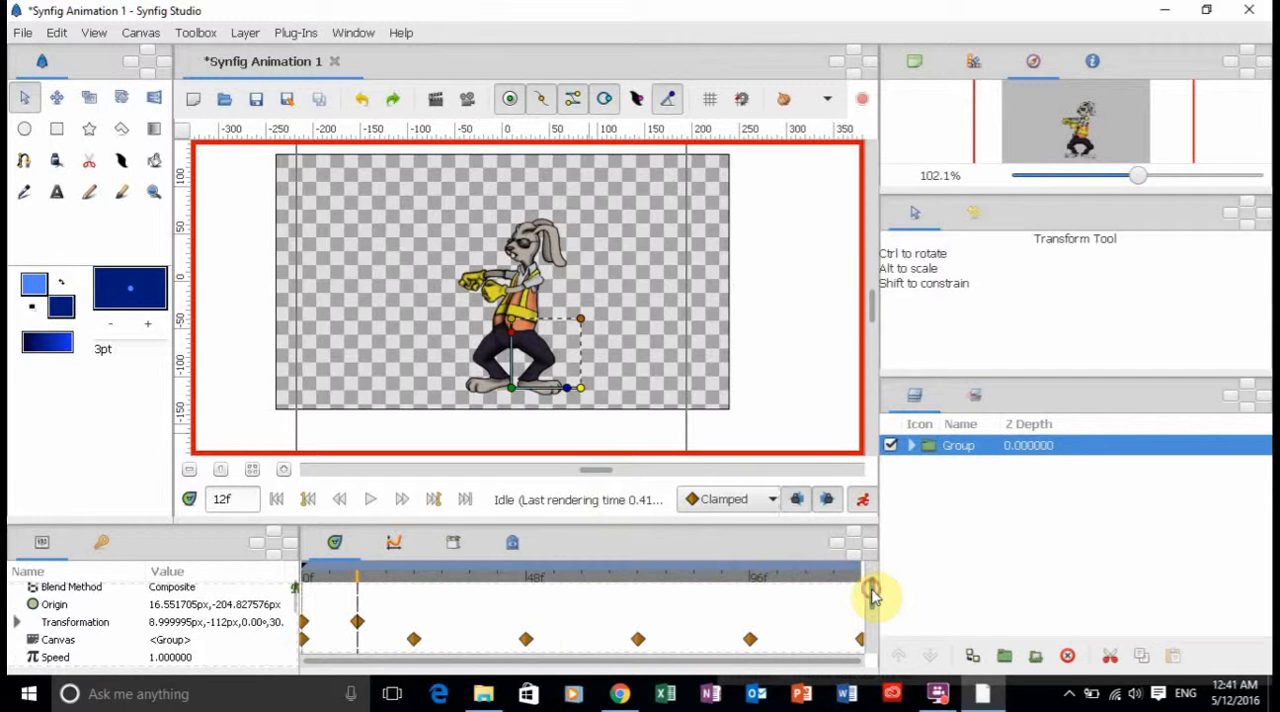
At frame 24, stretch the rabbit Group taller and make it slightly narrower.
click(415, 578)
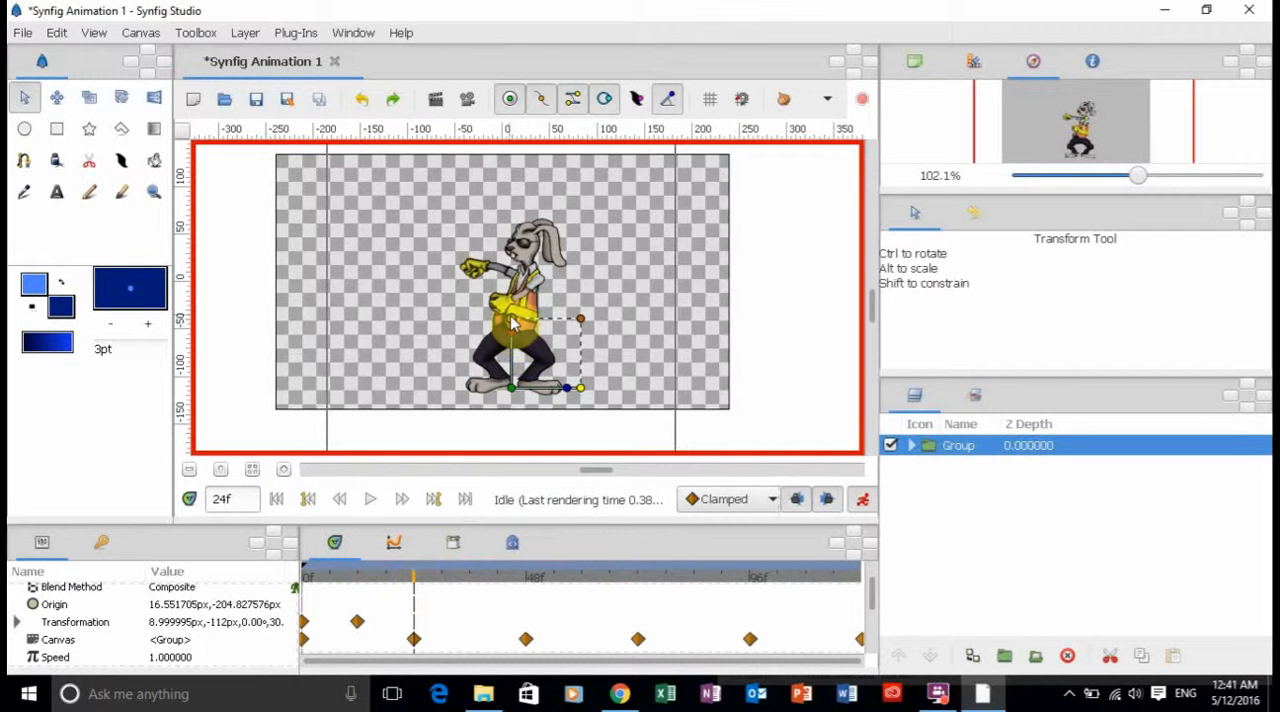
mouse_move(511, 322)
mouse_down()
mouse_move(513, 300)
mouse_move(511, 327)
mouse_up()
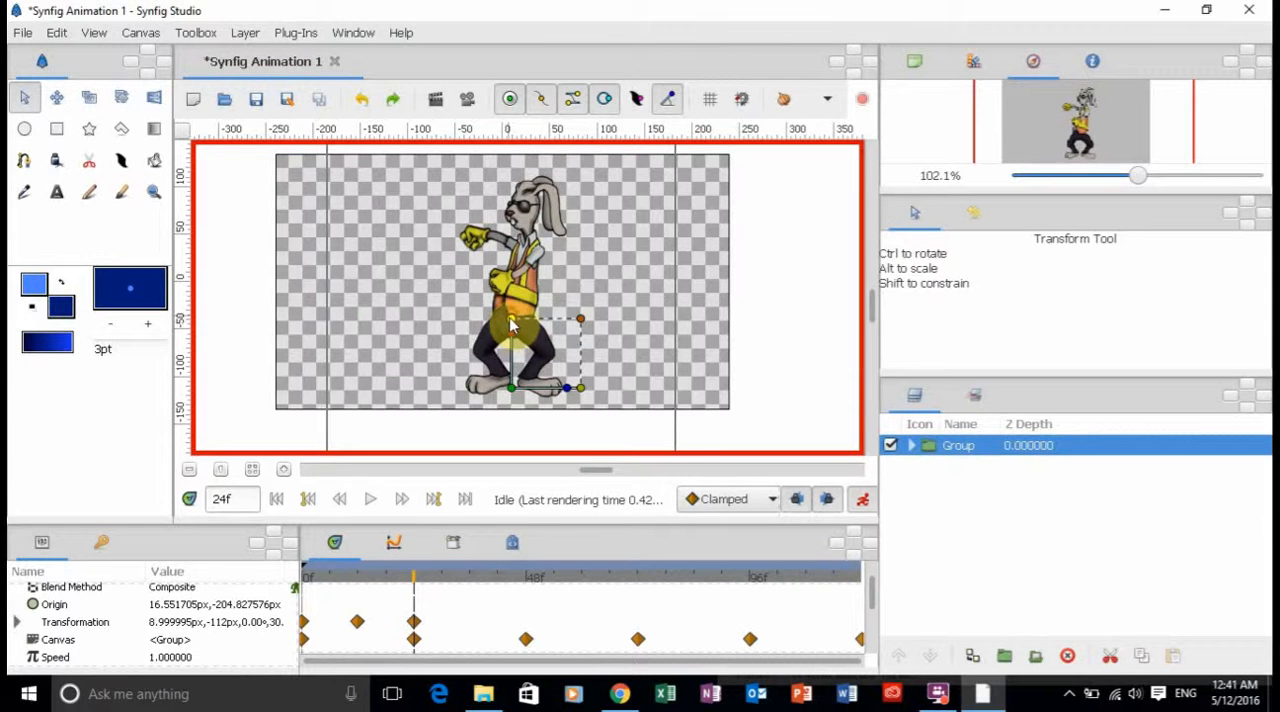
drag(511, 318, 511, 320)
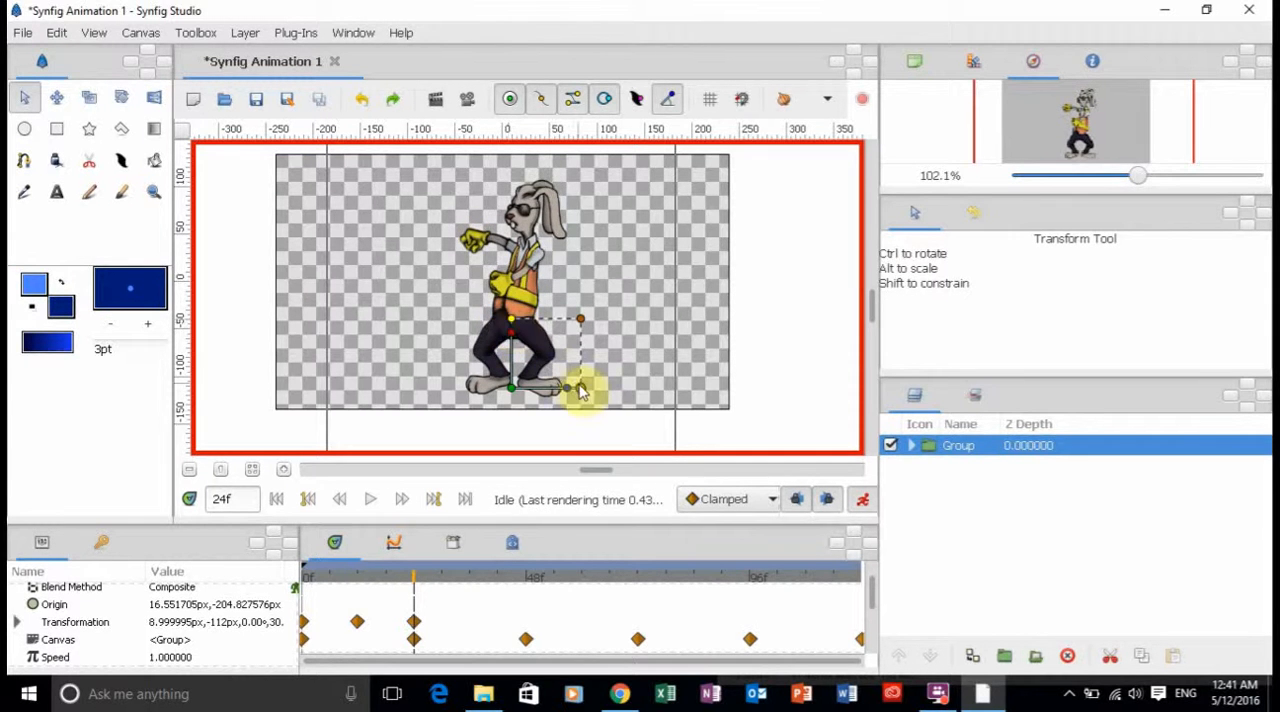
drag(580, 383, 574, 390)
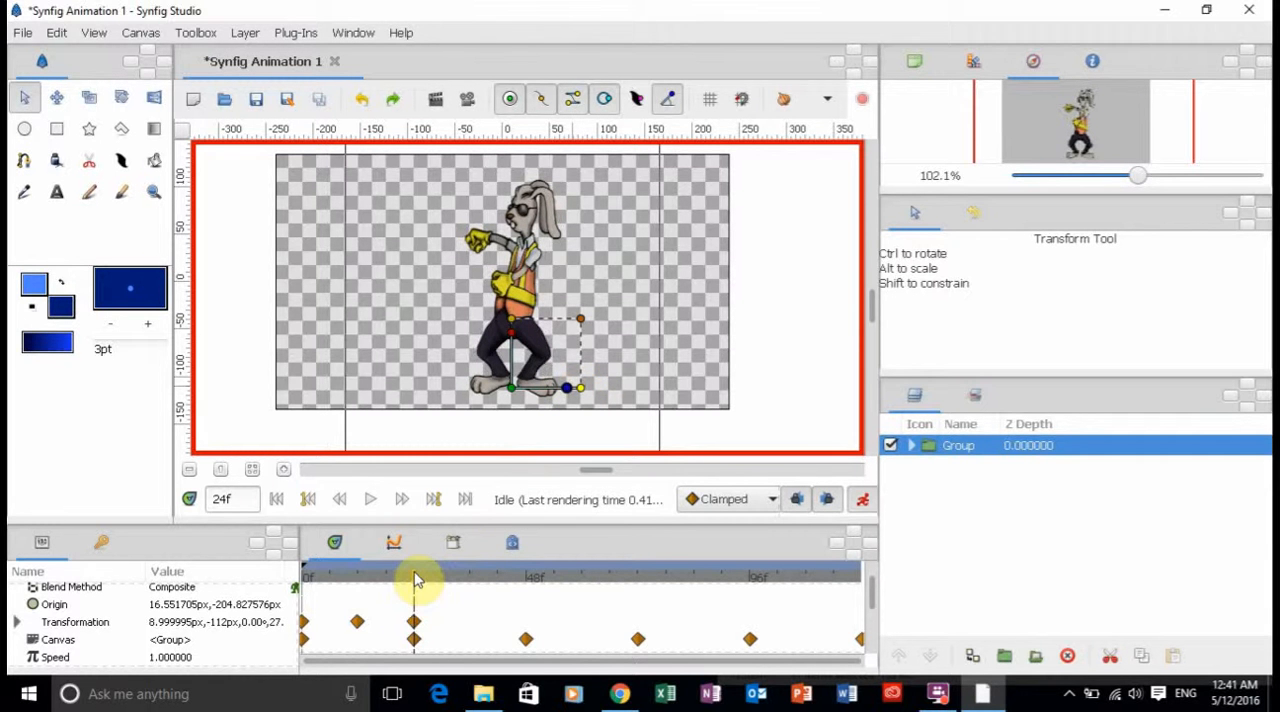
At frame 12, make the squashed rabbit Group slightly taller and compare the pose with frame 24.
drag(409, 580, 366, 582)
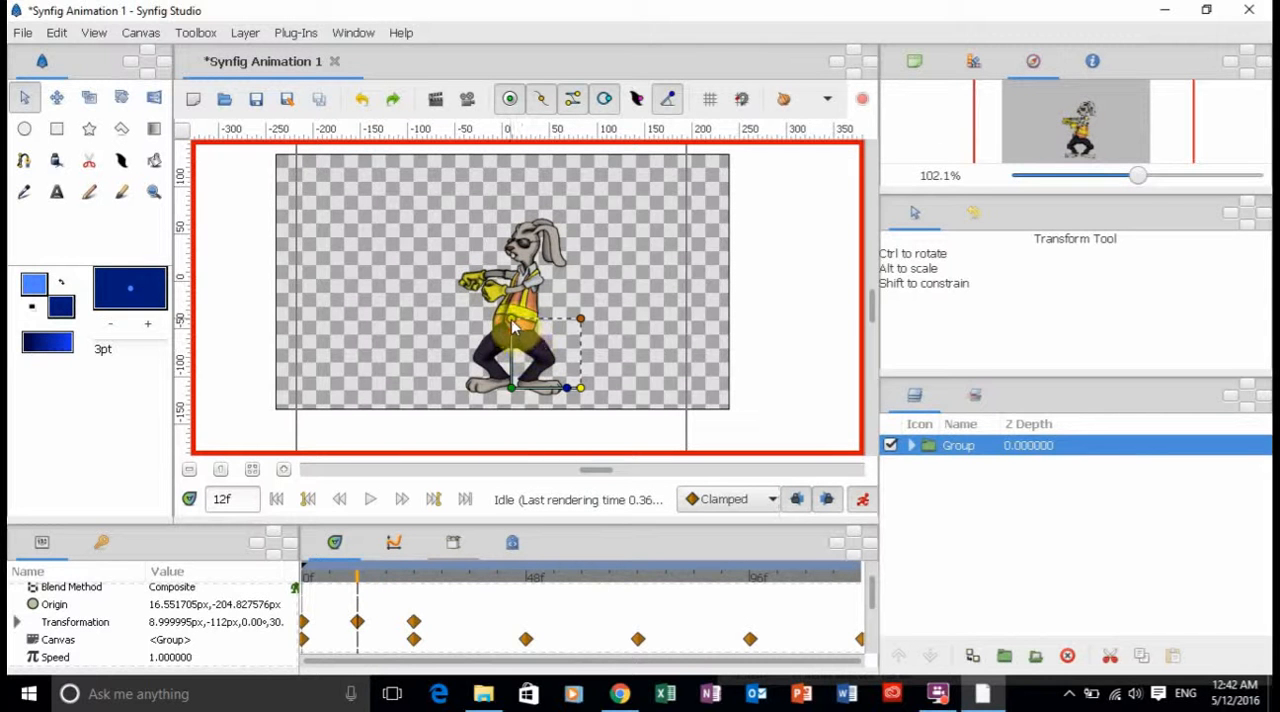
drag(512, 326, 512, 320)
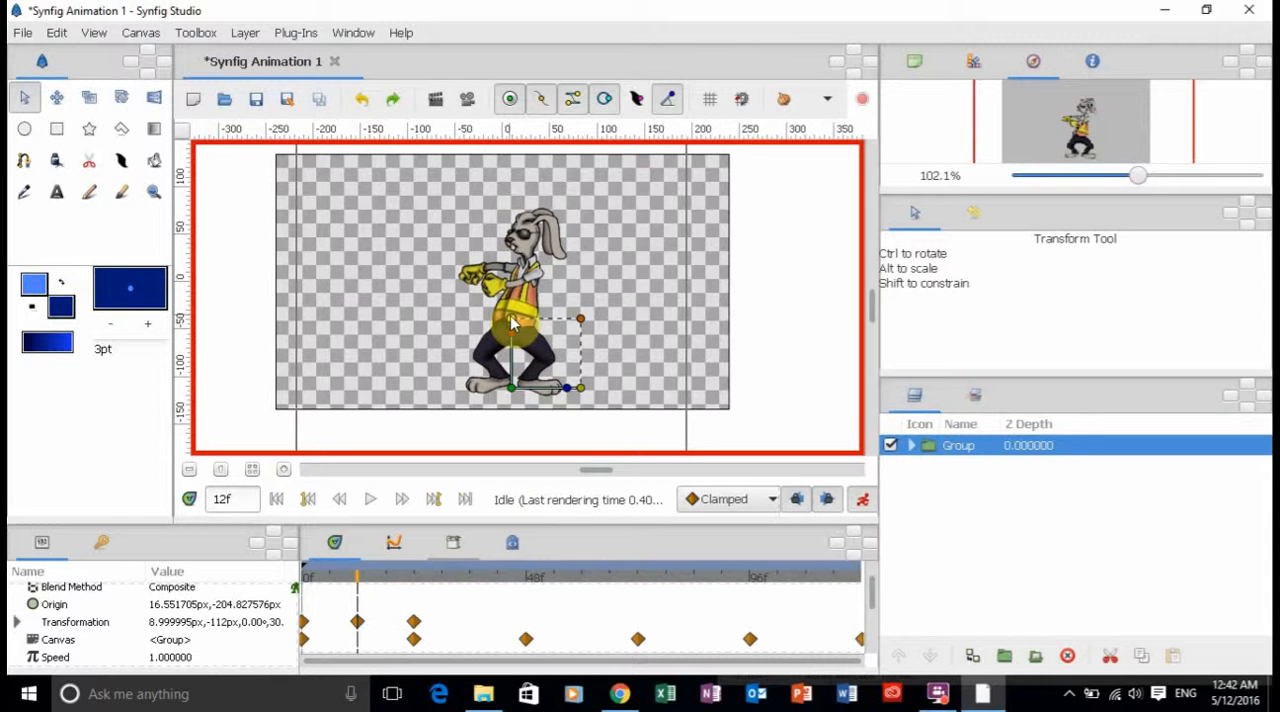
click(416, 587)
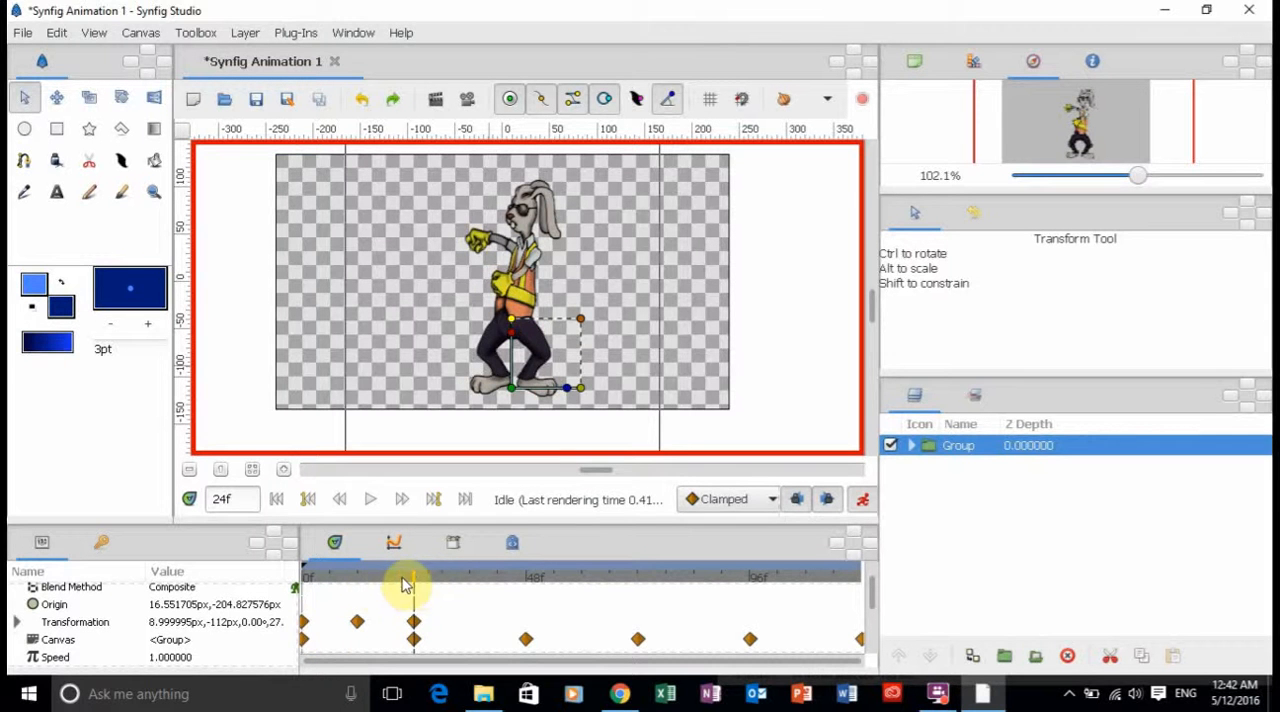
click(358, 585)
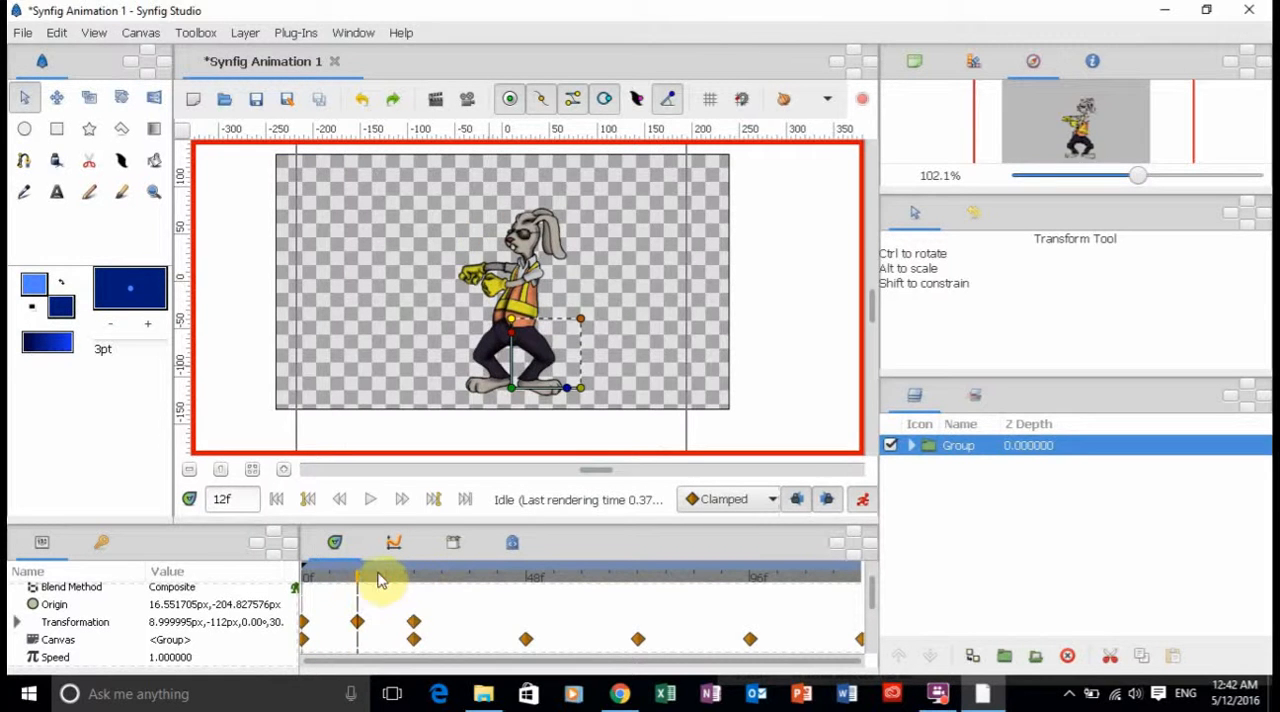
click(415, 585)
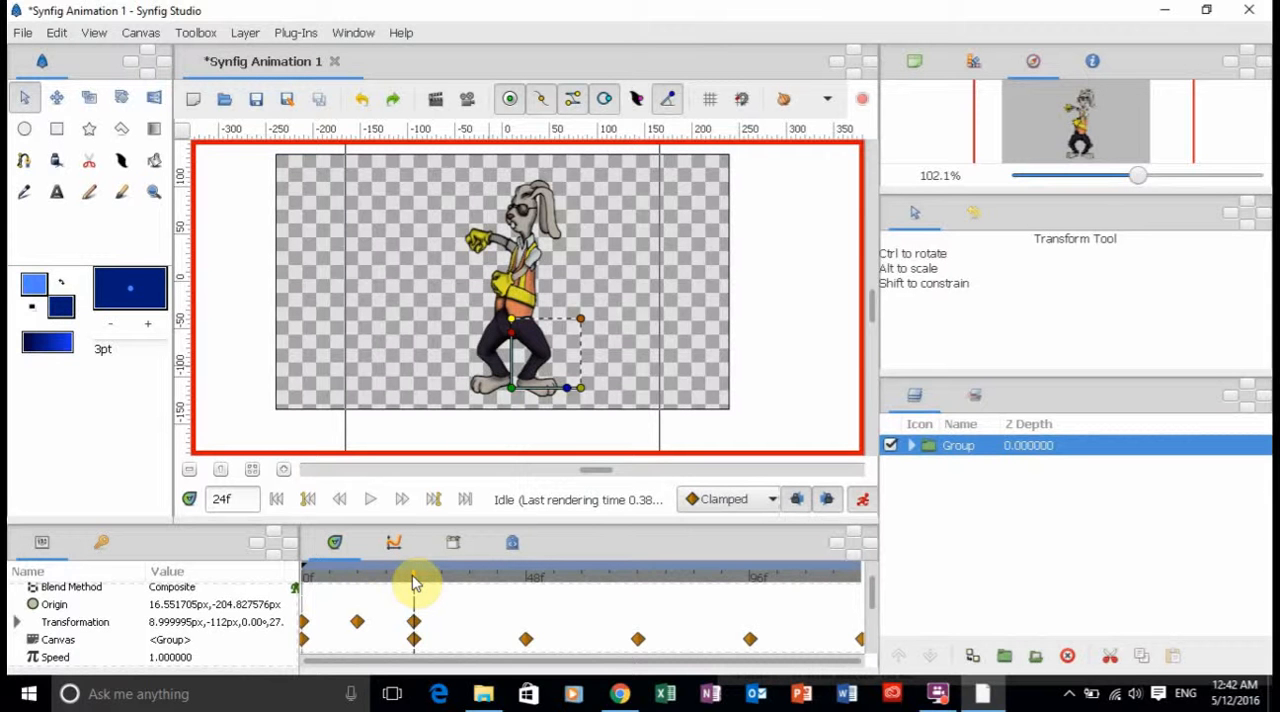
click(360, 582)
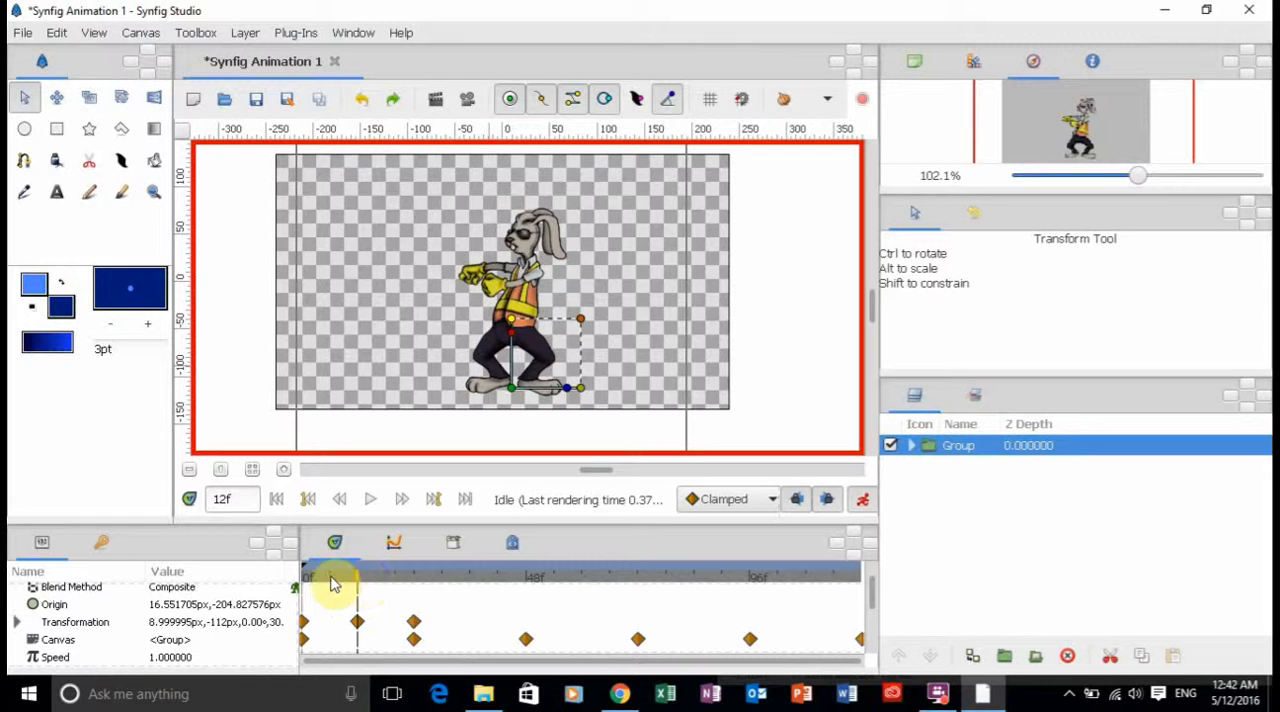
Duplicate the Group's Transformation waypoint from frame 24 at frame 0.
click(279, 499)
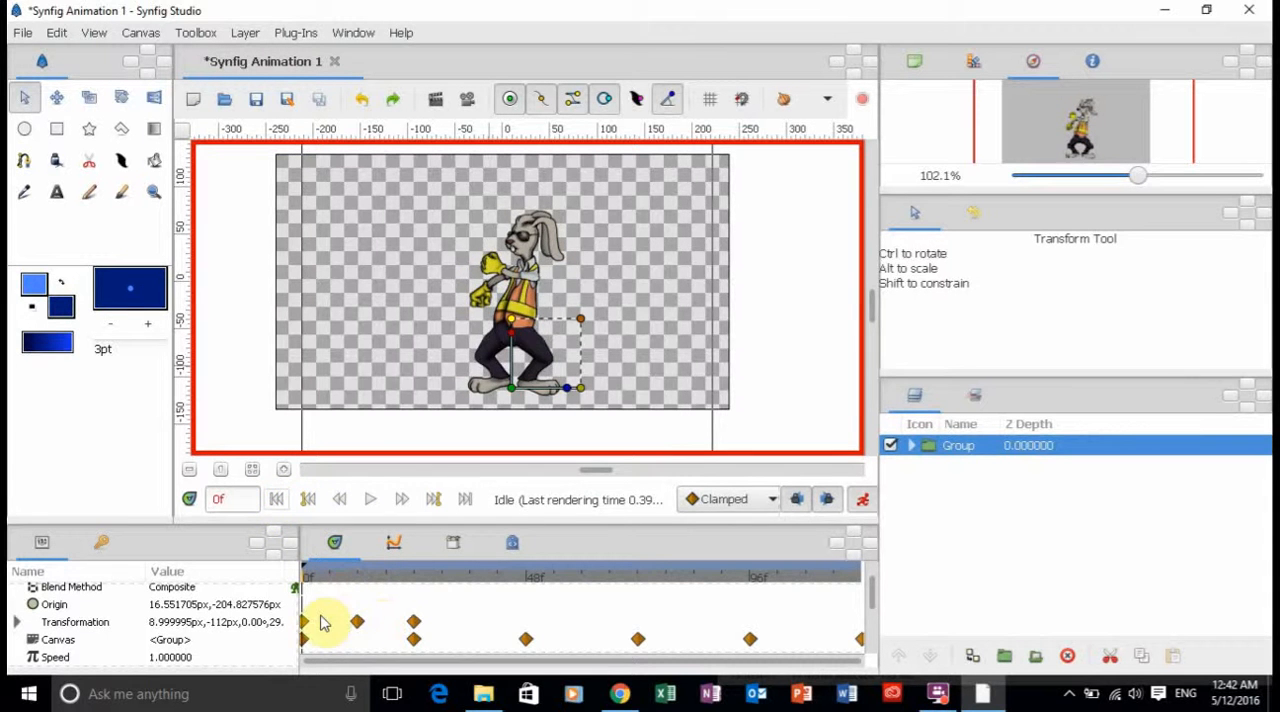
right_click(416, 625)
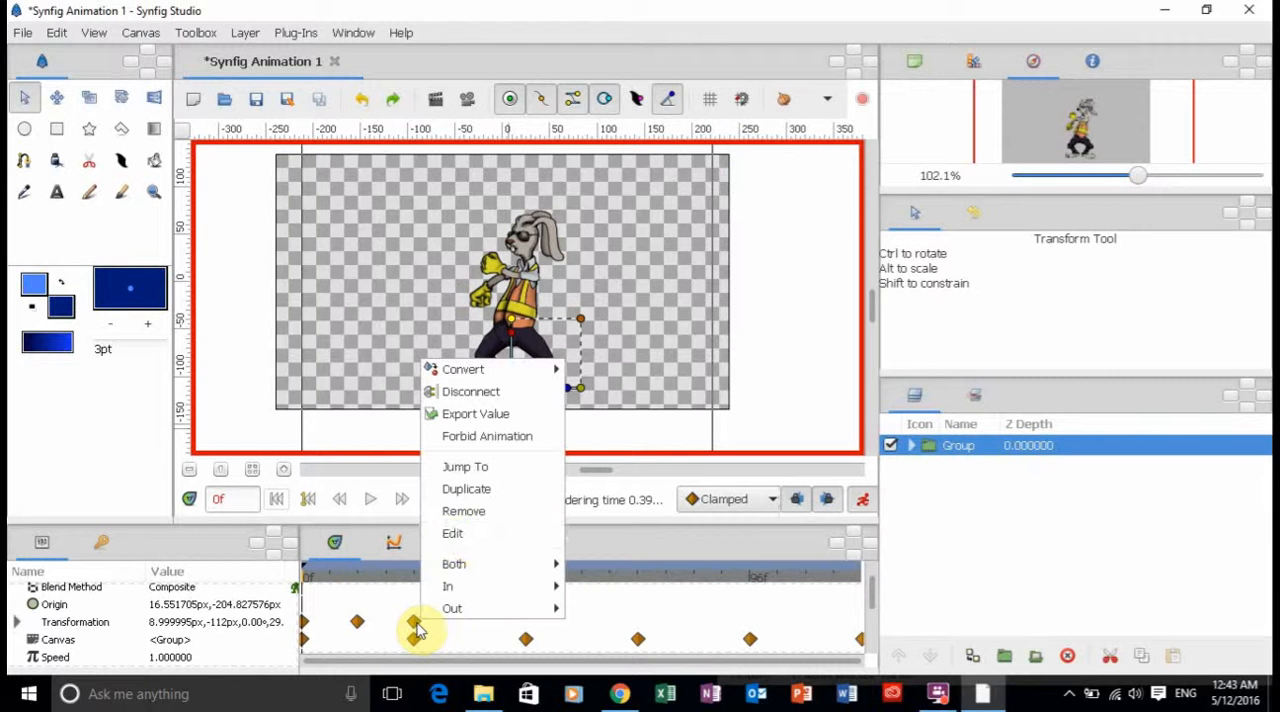
click(467, 497)
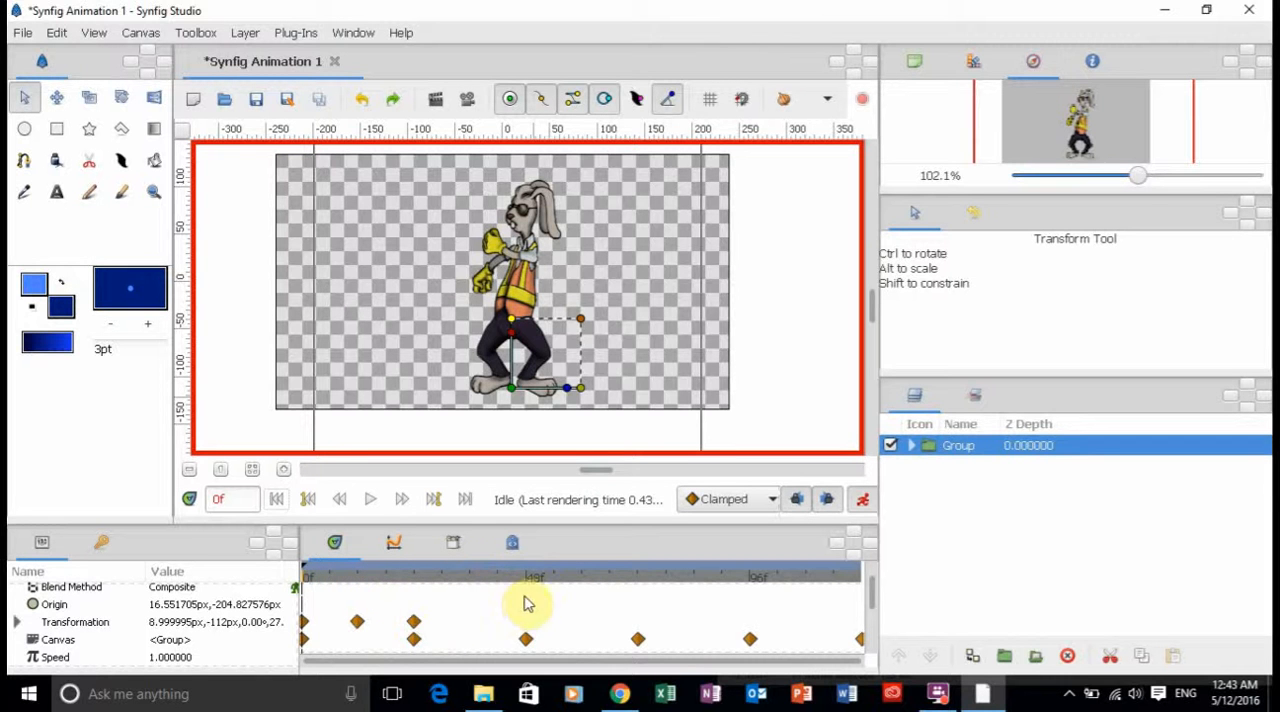
Duplicate the Group's Transformation waypoints from frame 12 at frame 36 and from frame 24 at frame 48.
click(469, 578)
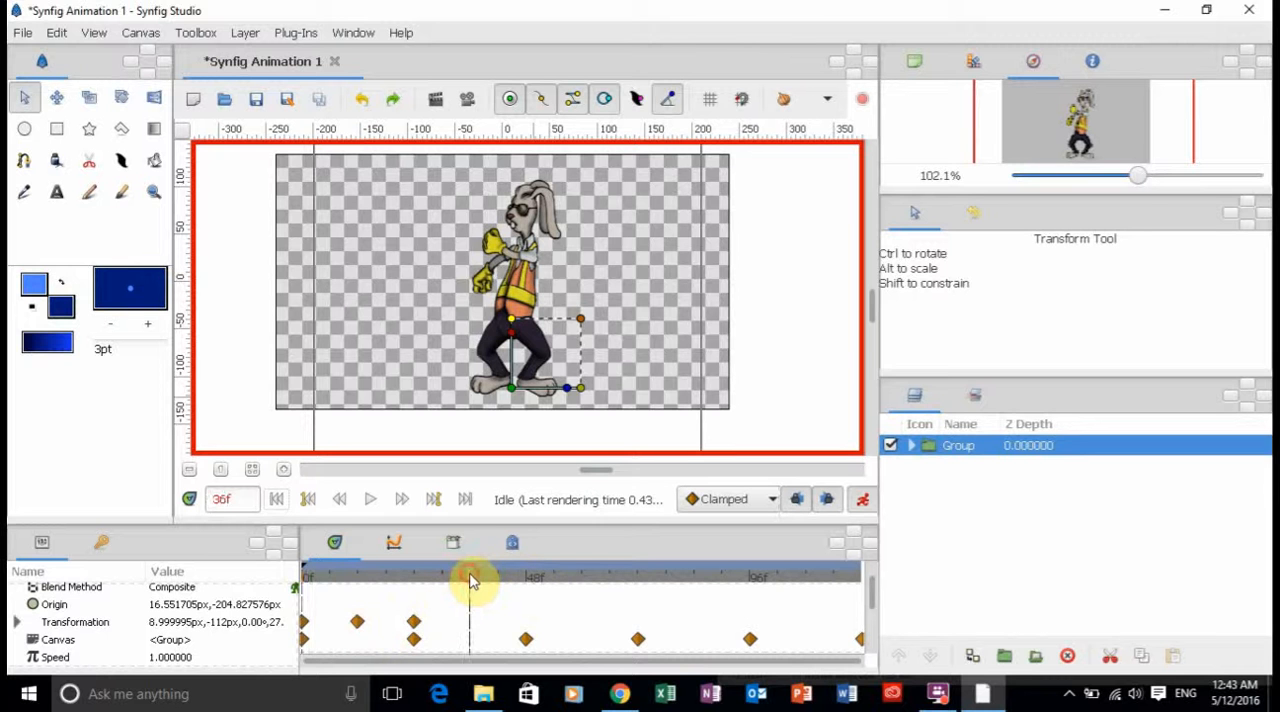
right_click(357, 621)
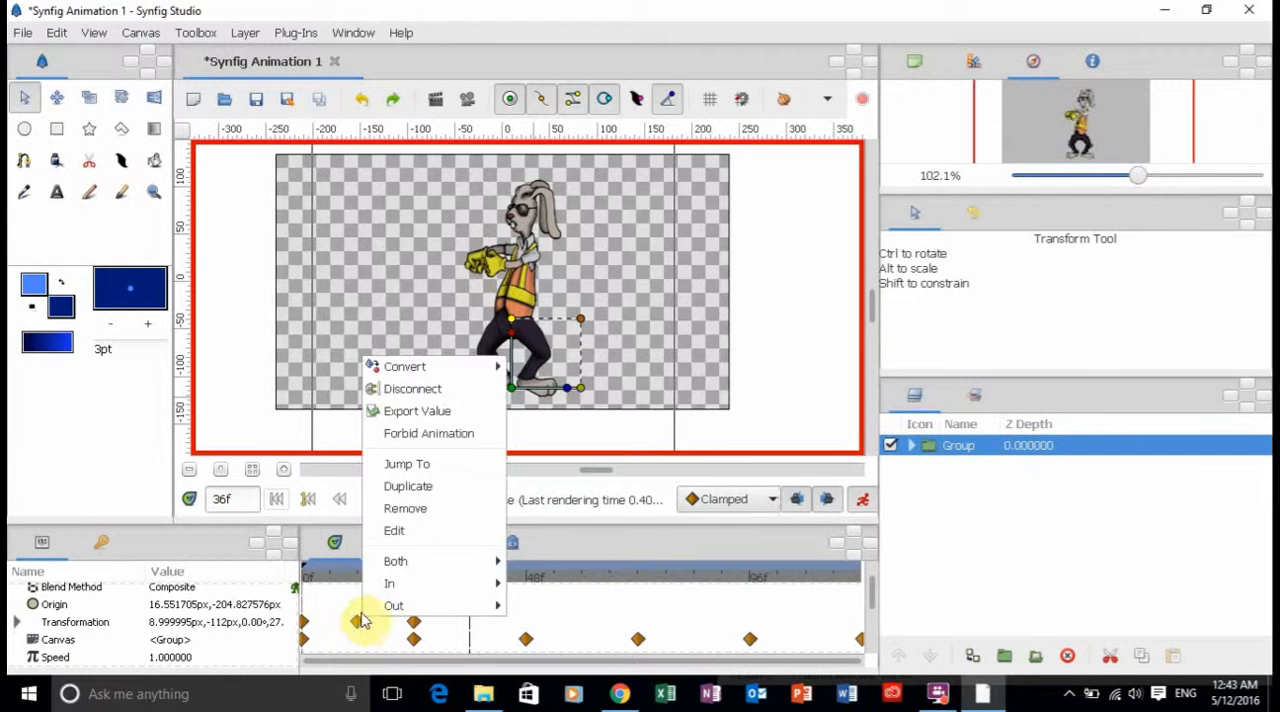
click(417, 492)
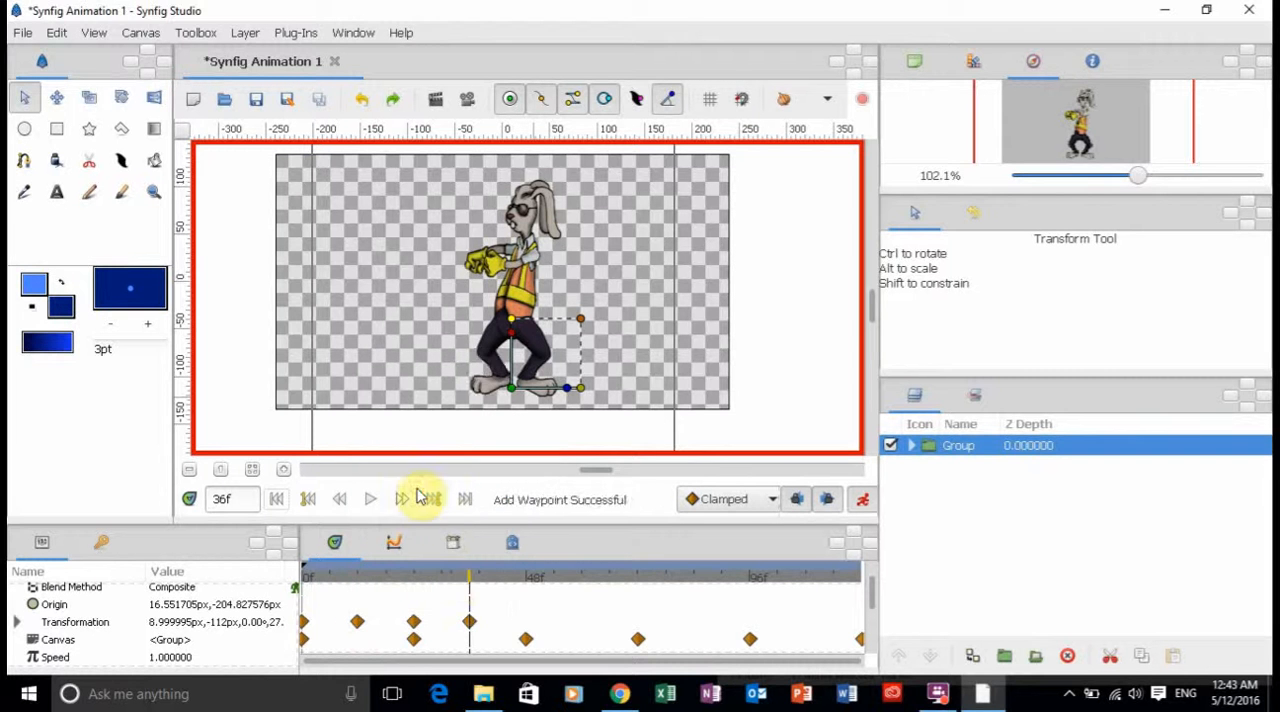
click(529, 580)
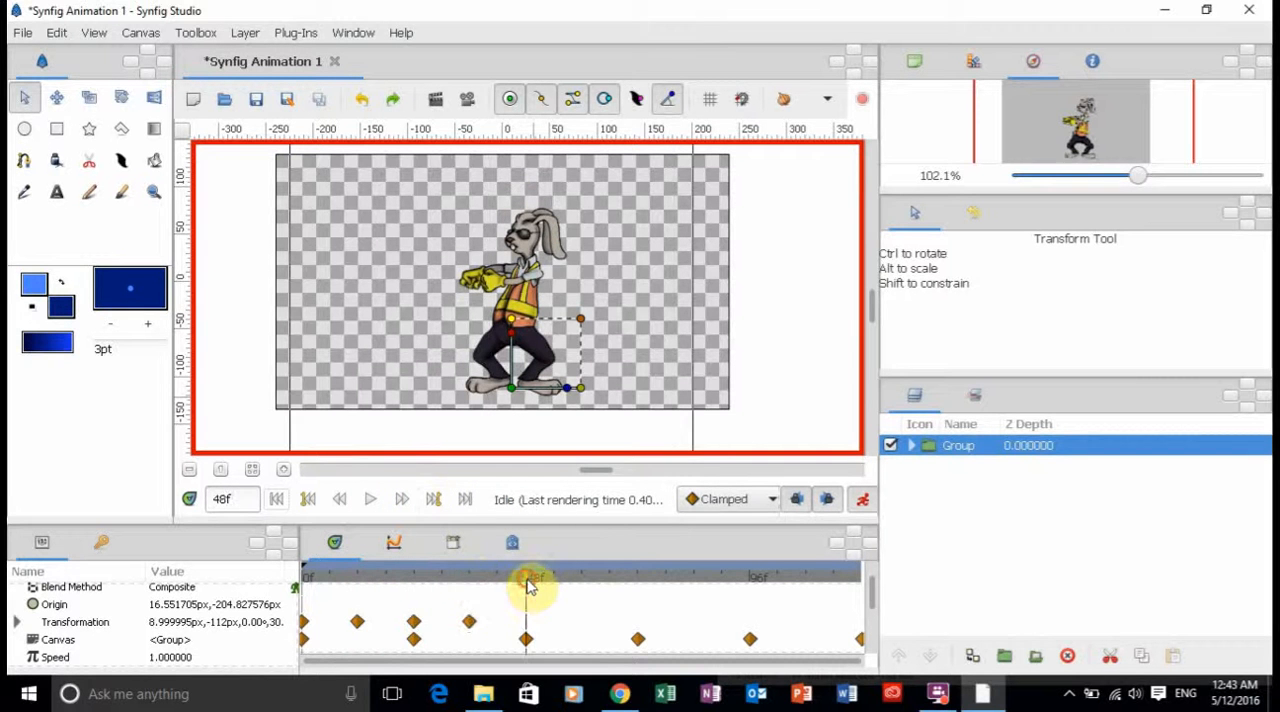
right_click(414, 627)
click(475, 490)
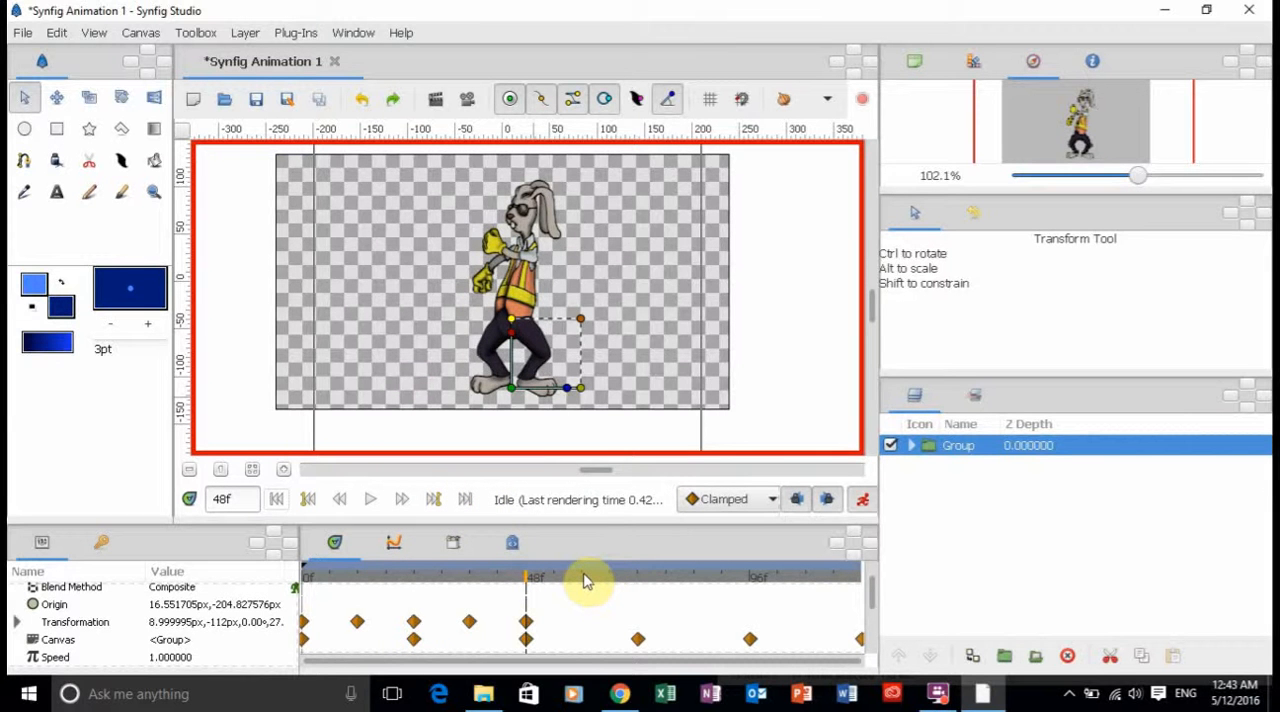
Duplicate the Group's Transformation waypoints from frame 36 at frame 60 and from frame 48 at frame 72.
click(586, 580)
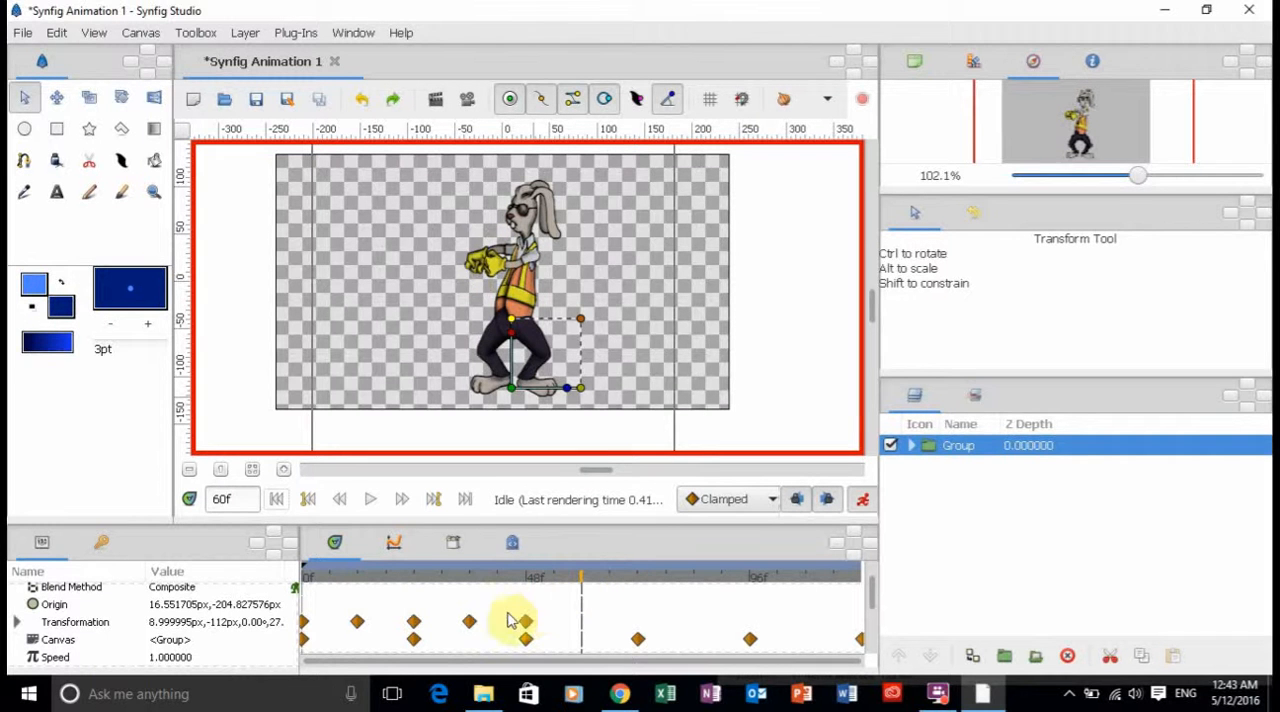
right_click(469, 621)
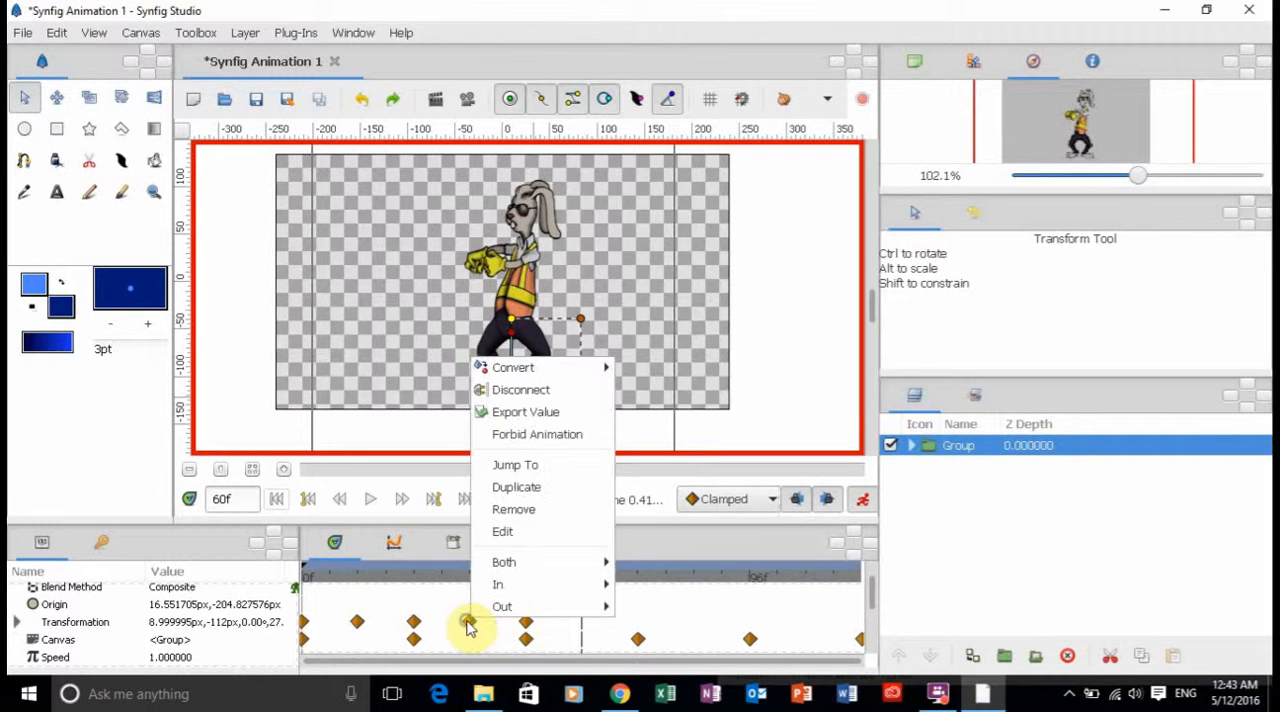
click(532, 489)
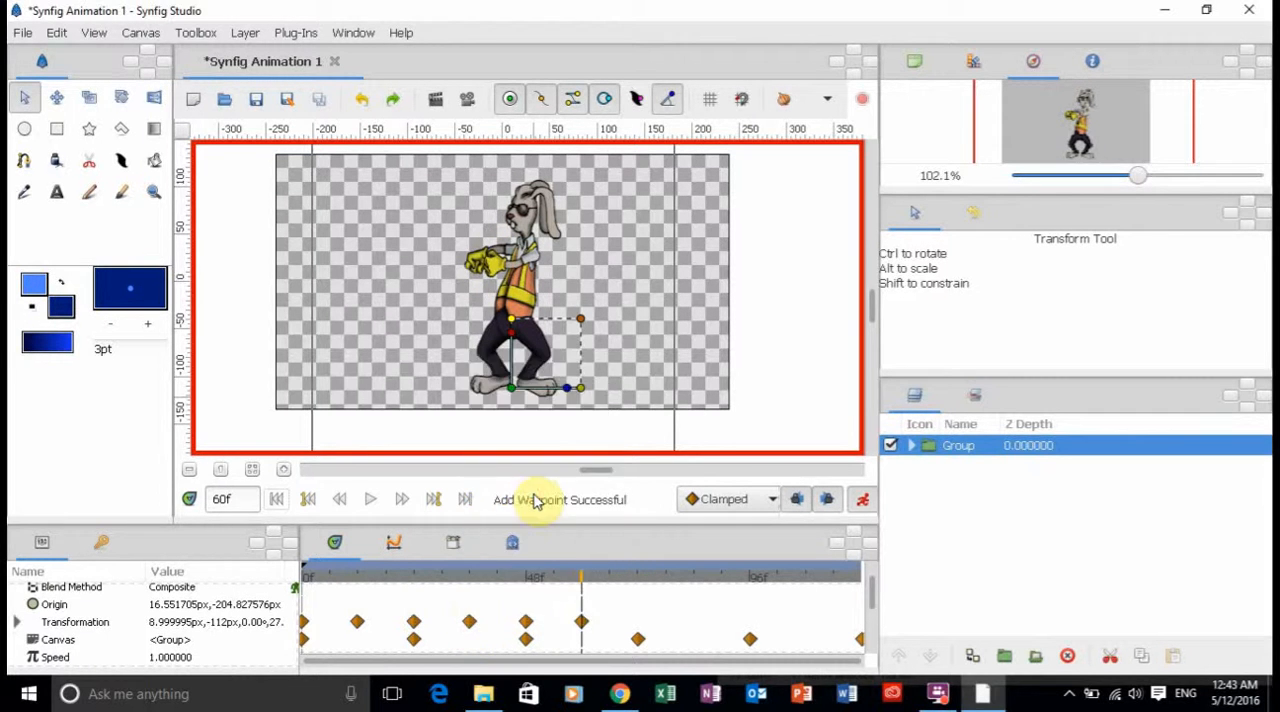
click(640, 580)
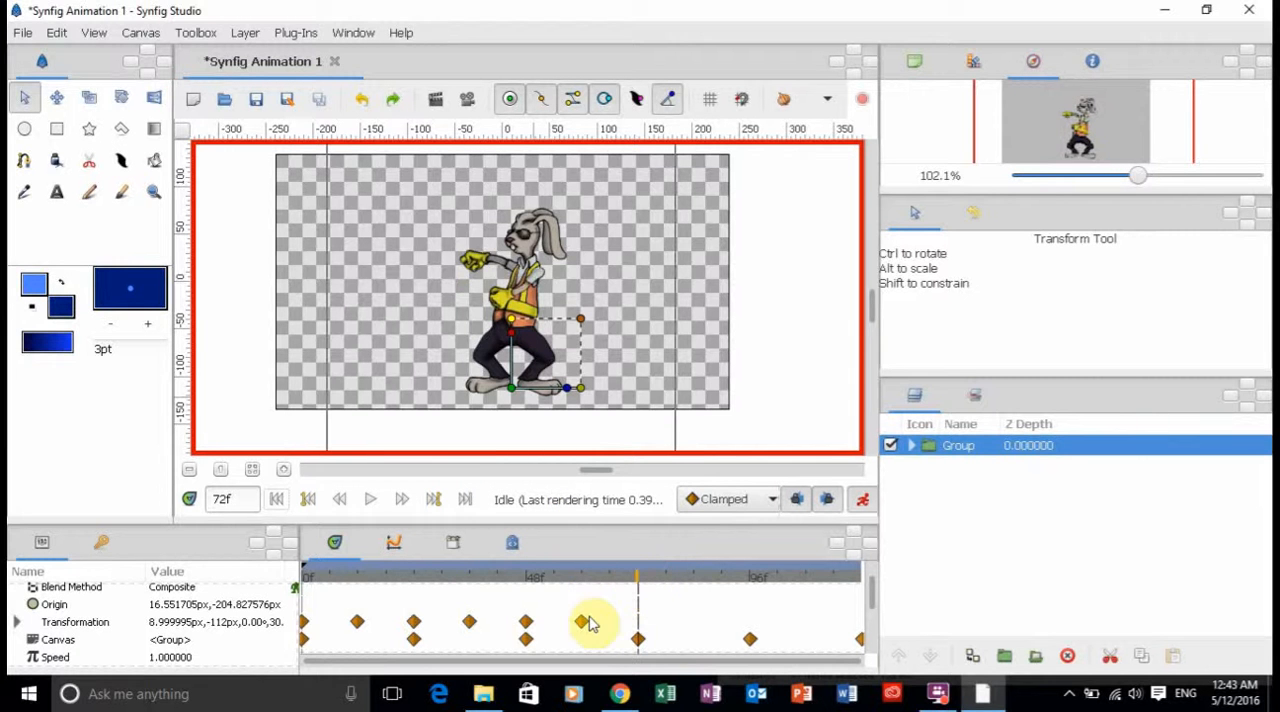
right_click(524, 622)
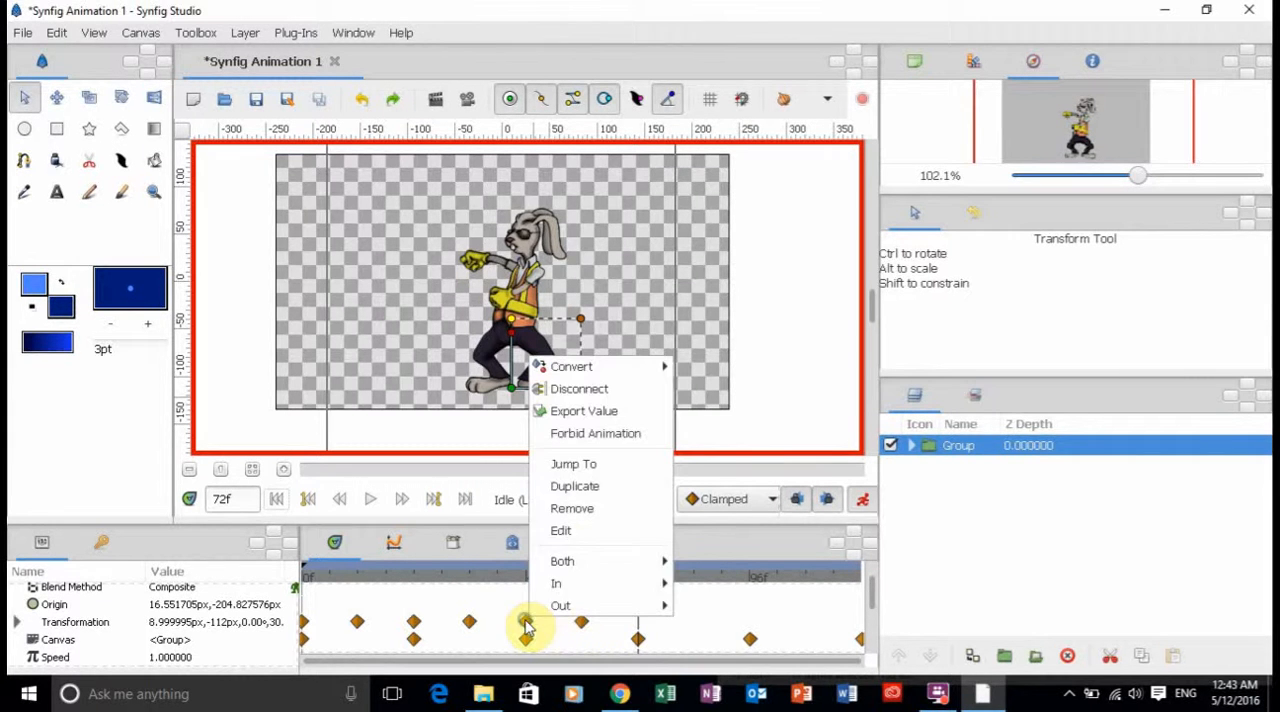
click(578, 487)
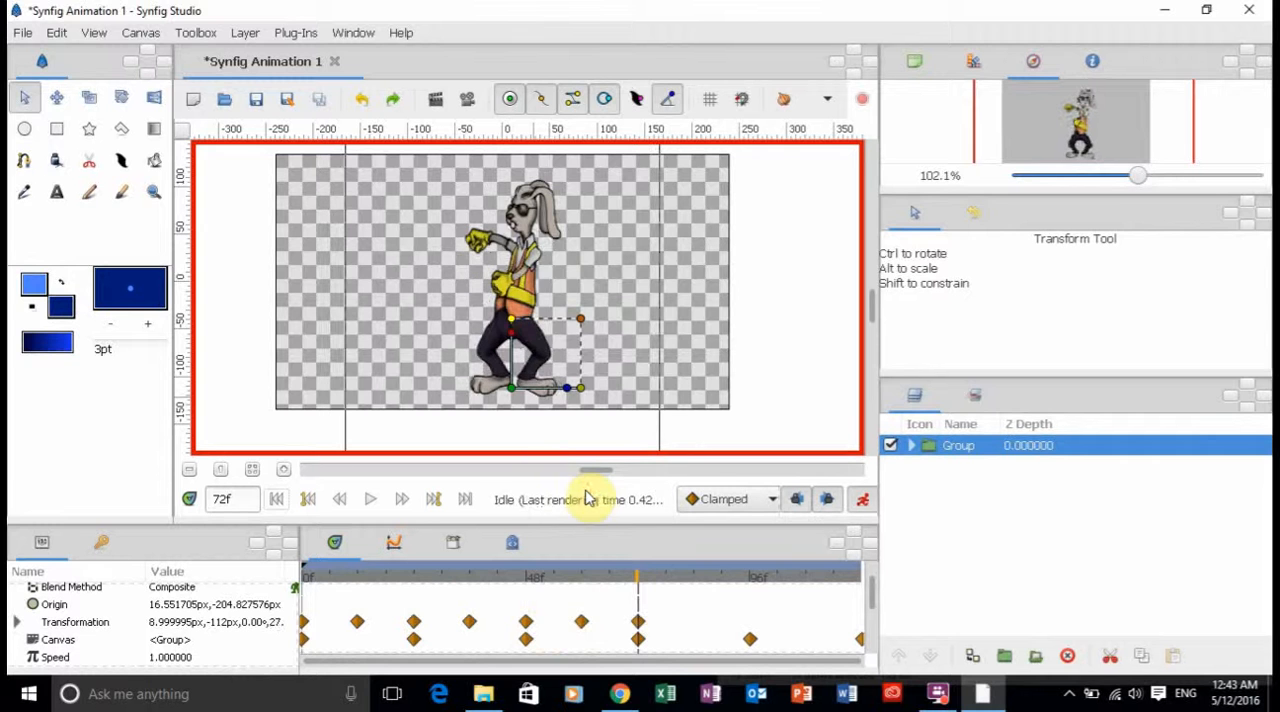
Duplicate the Group's Transformation waypoints from frame 60 at frame 84 and from frame 72 at frame 96.
click(697, 580)
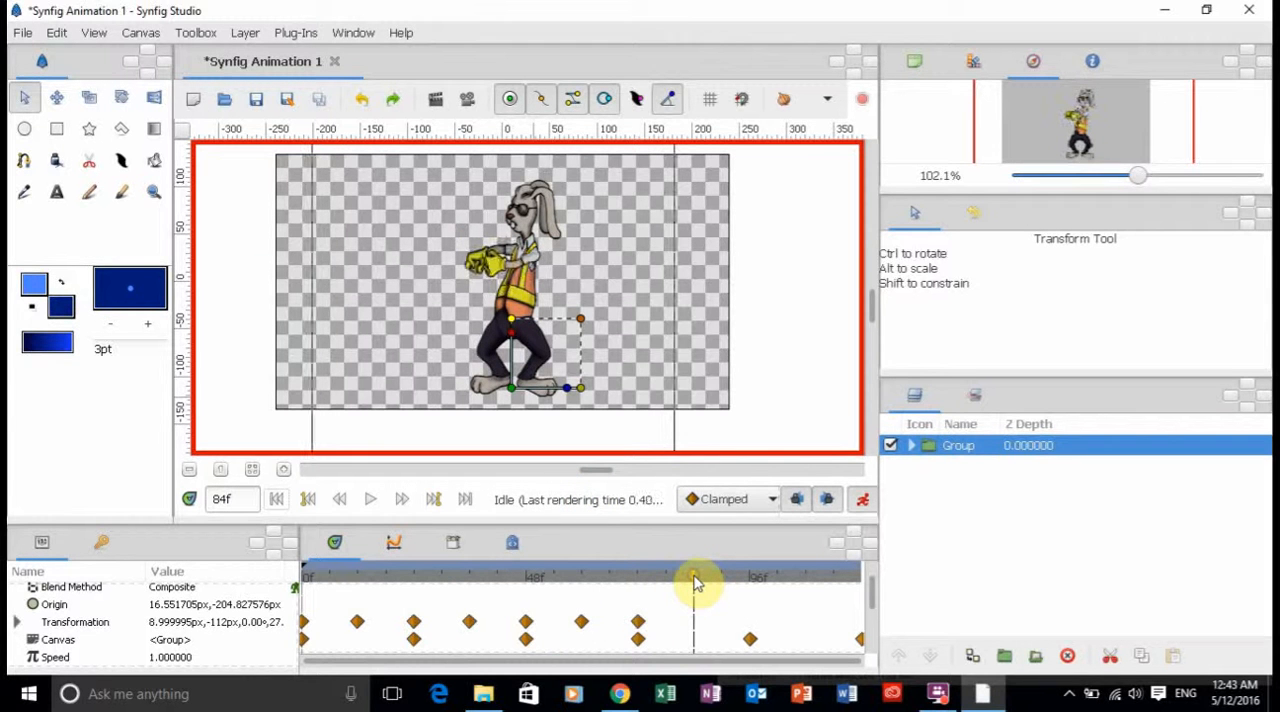
right_click(585, 625)
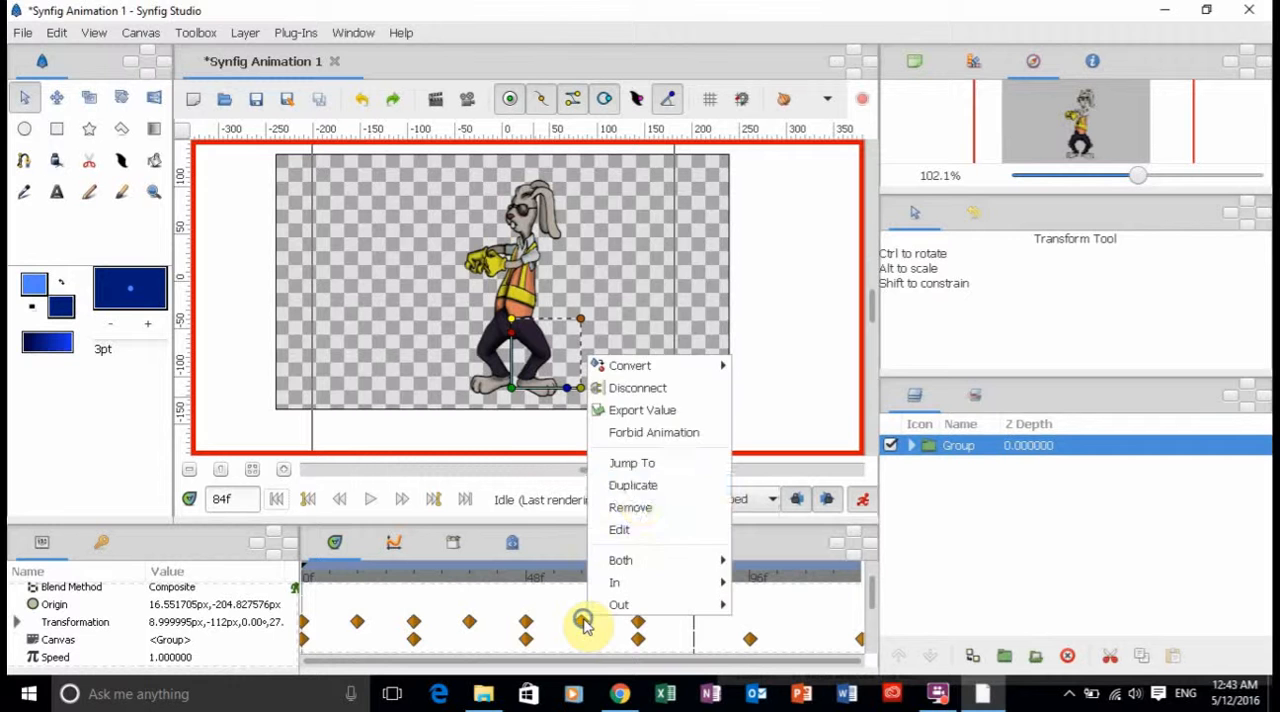
click(638, 484)
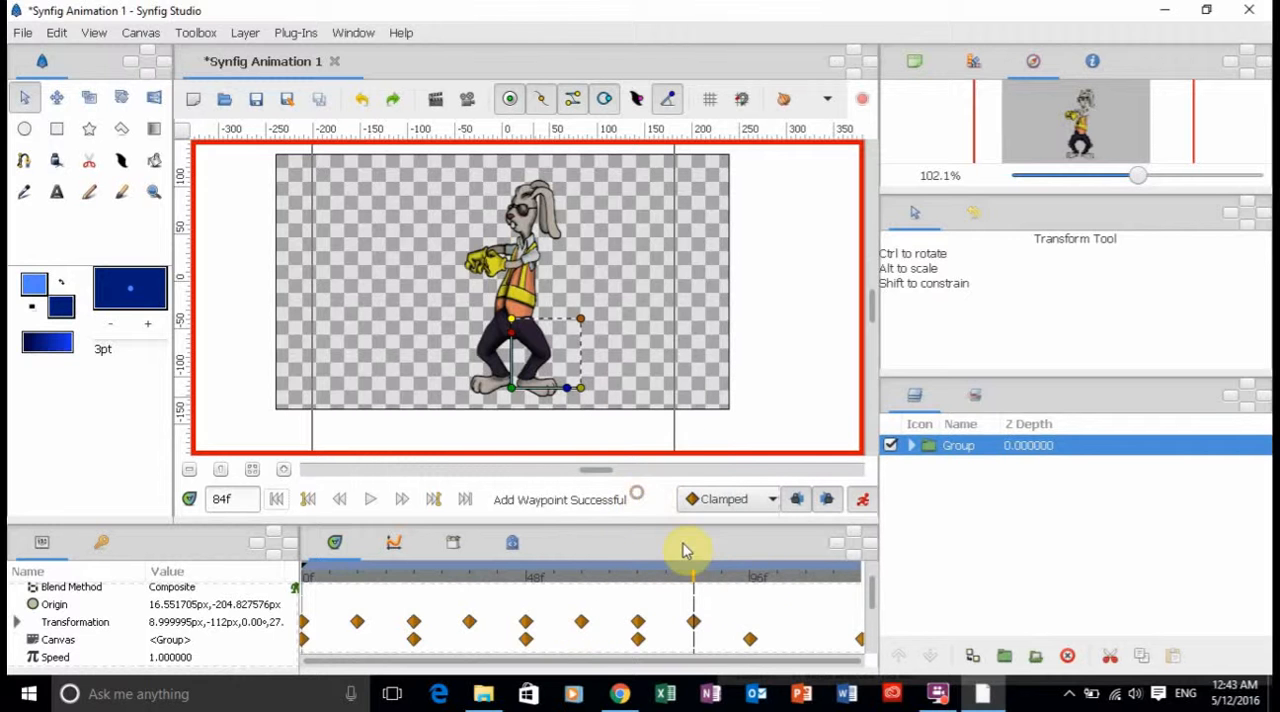
click(751, 578)
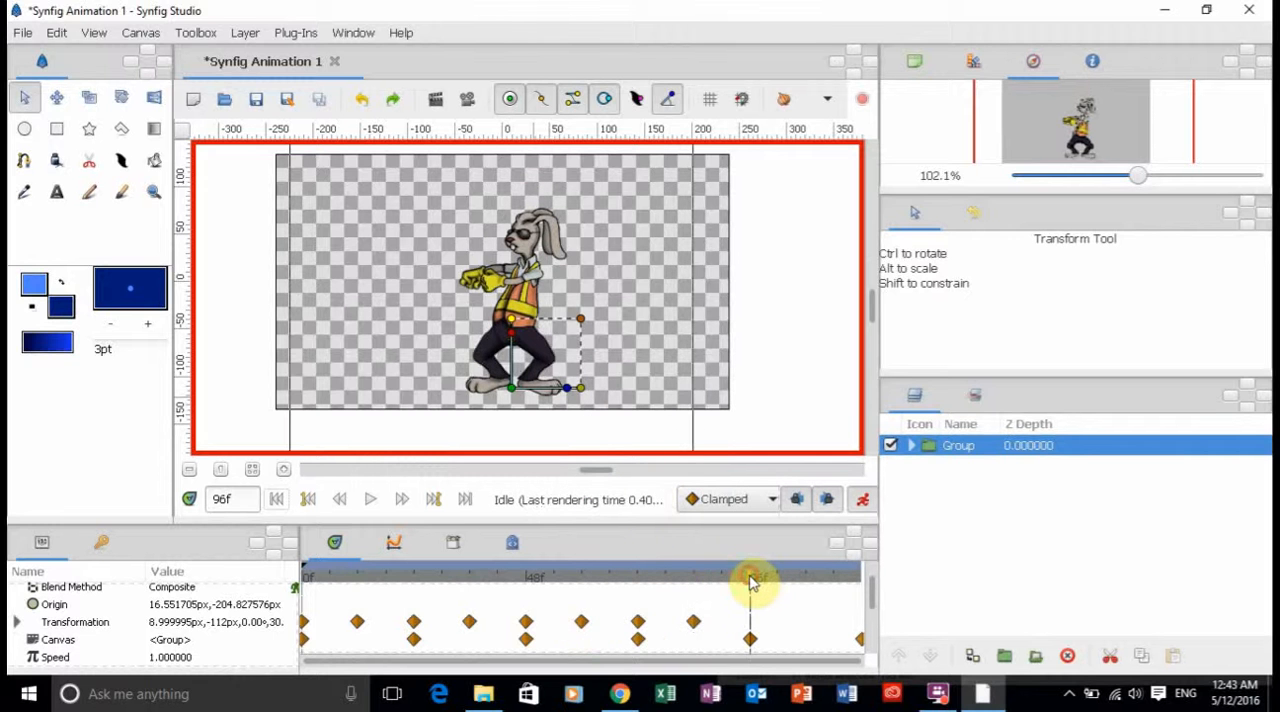
right_click(639, 623)
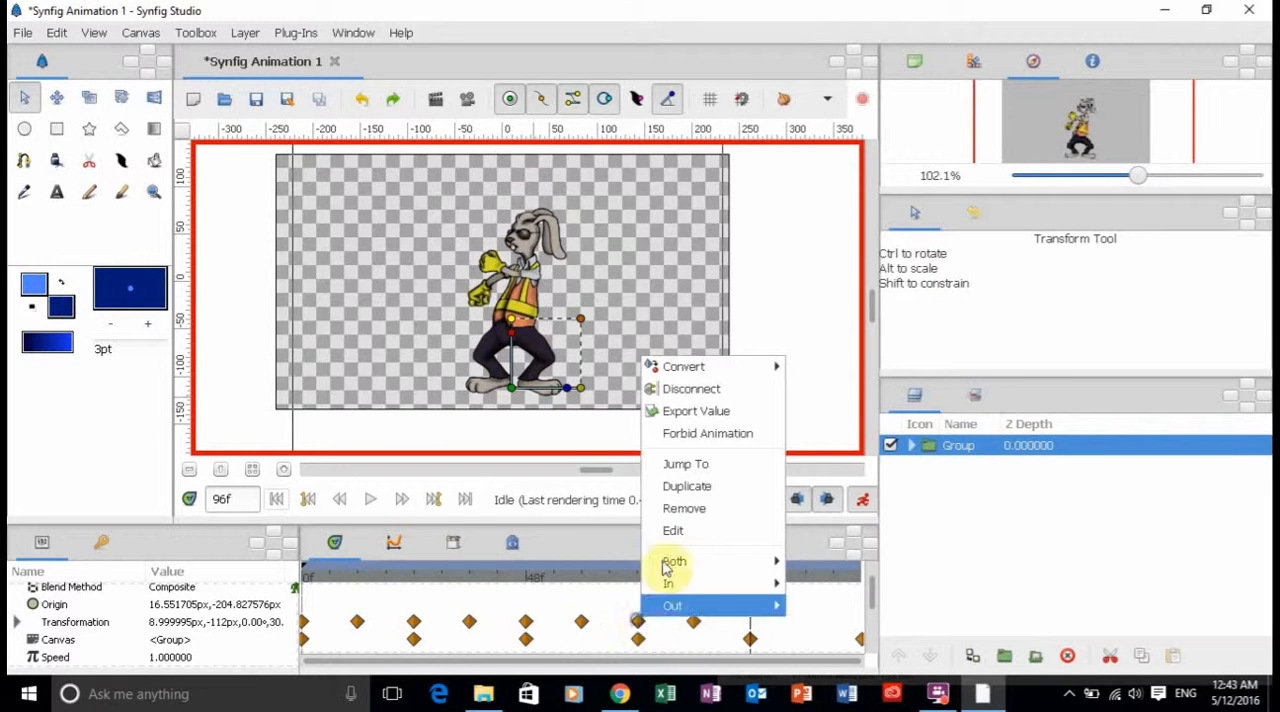
click(690, 486)
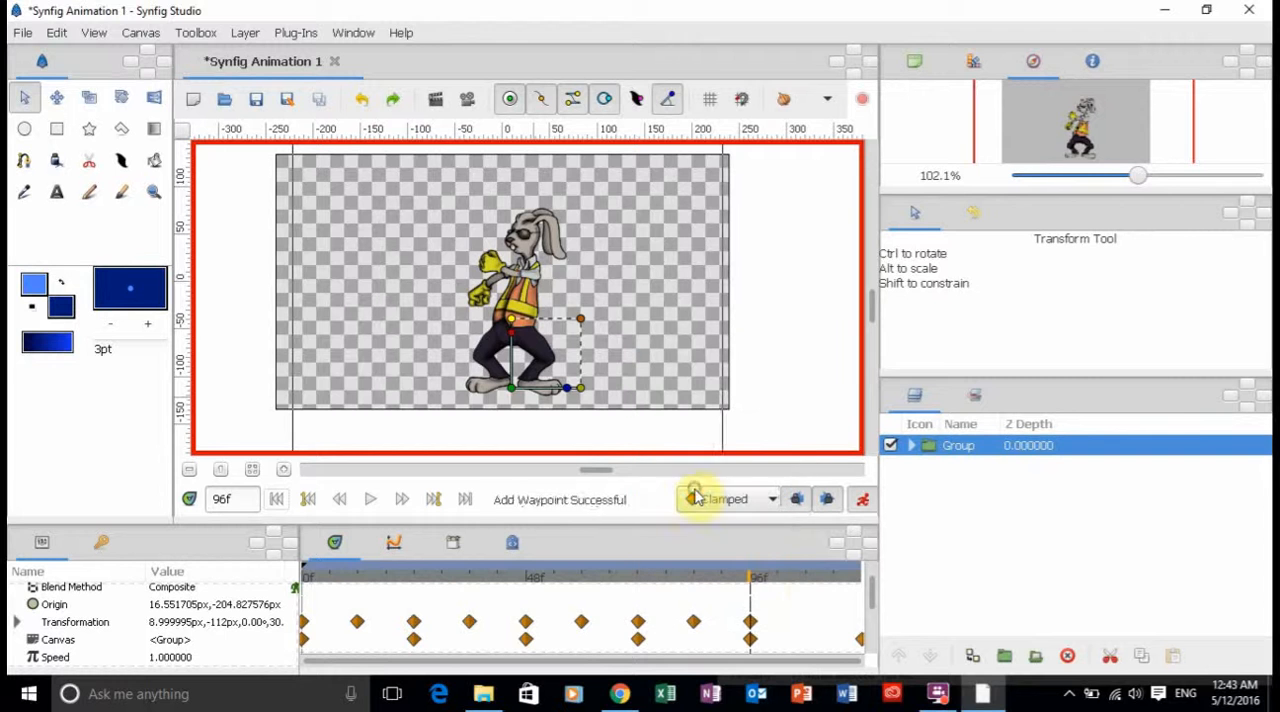
Duplicate the Group's Transformation waypoints from frame 84 at frame 108 and from frame 96 at frame 120.
click(806, 578)
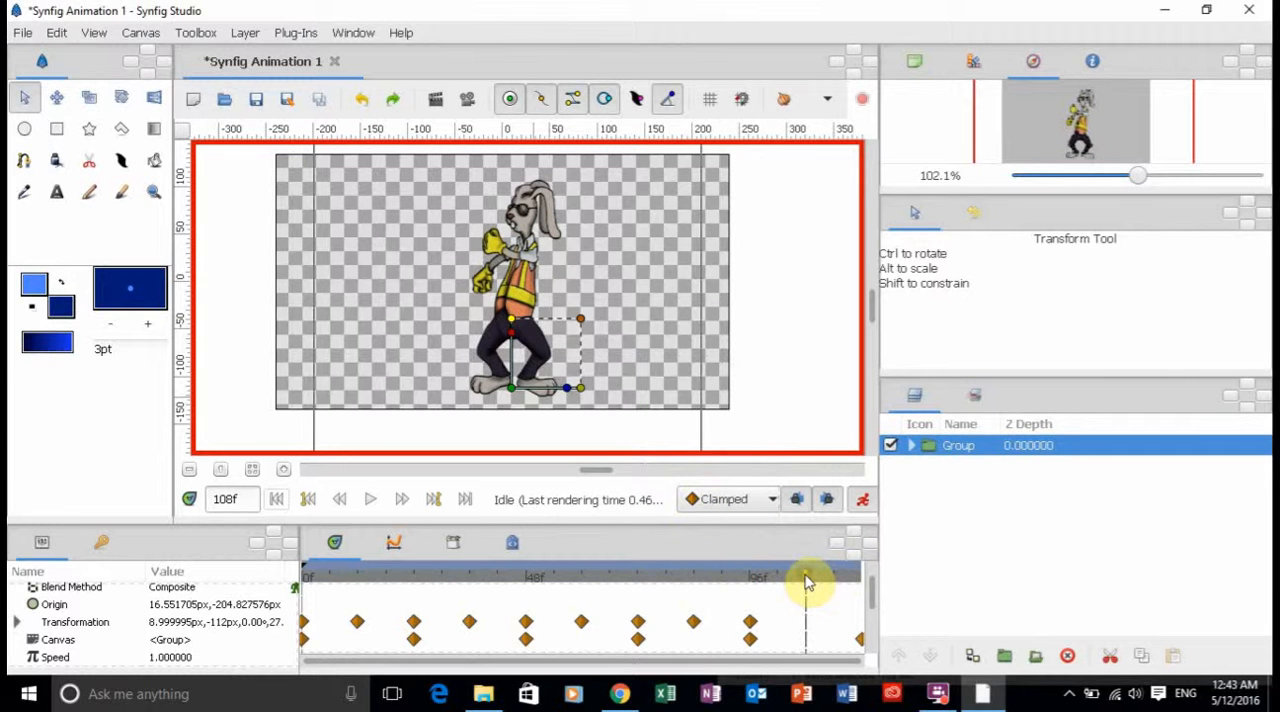
right_click(697, 627)
click(748, 486)
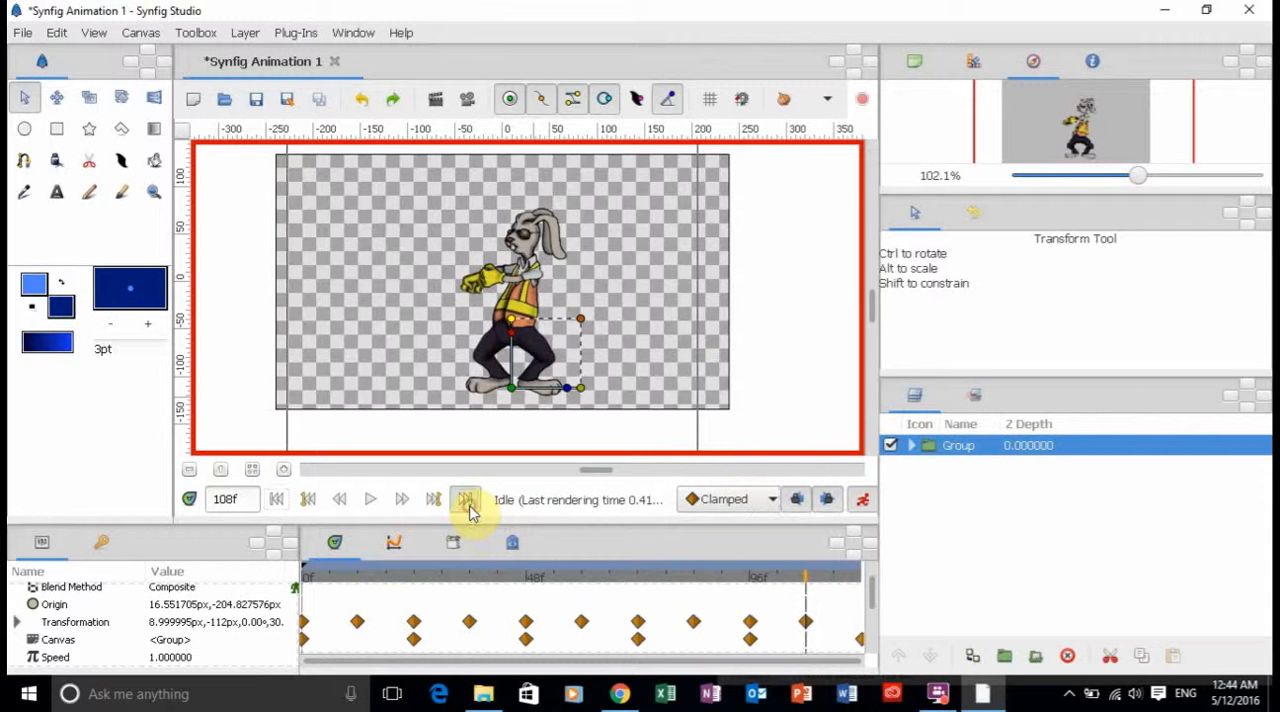
click(465, 499)
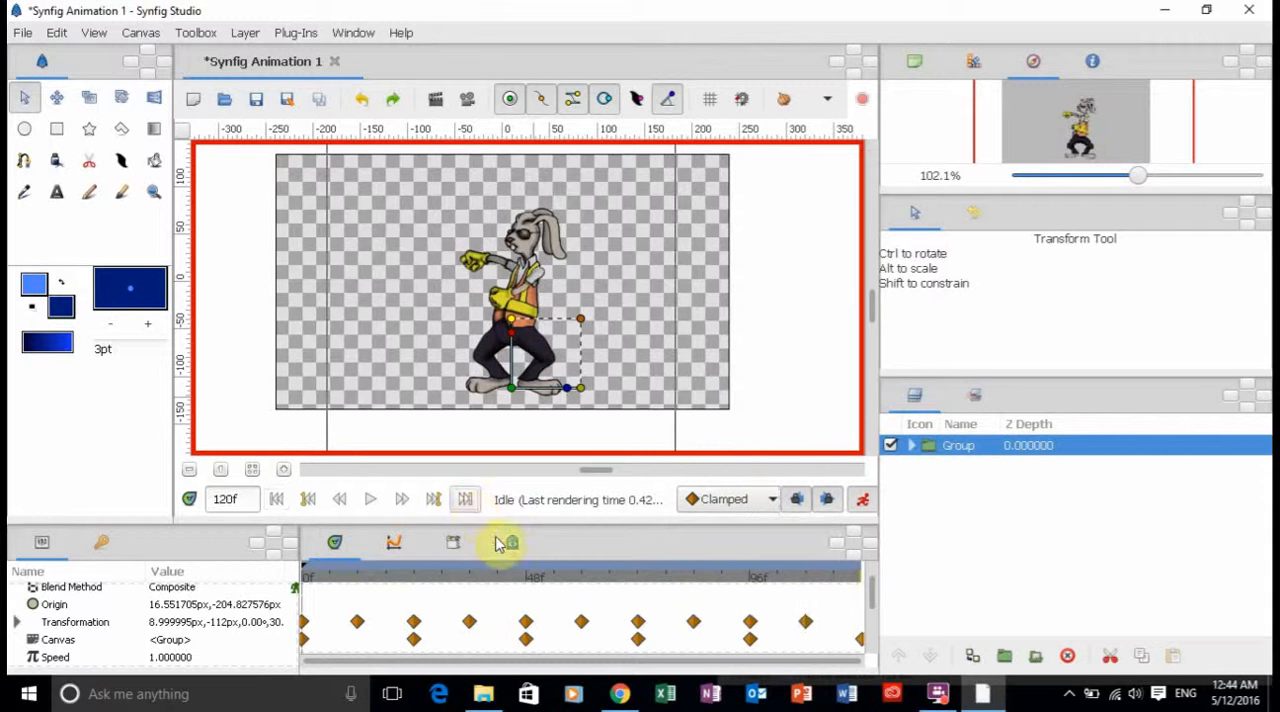
right_click(750, 625)
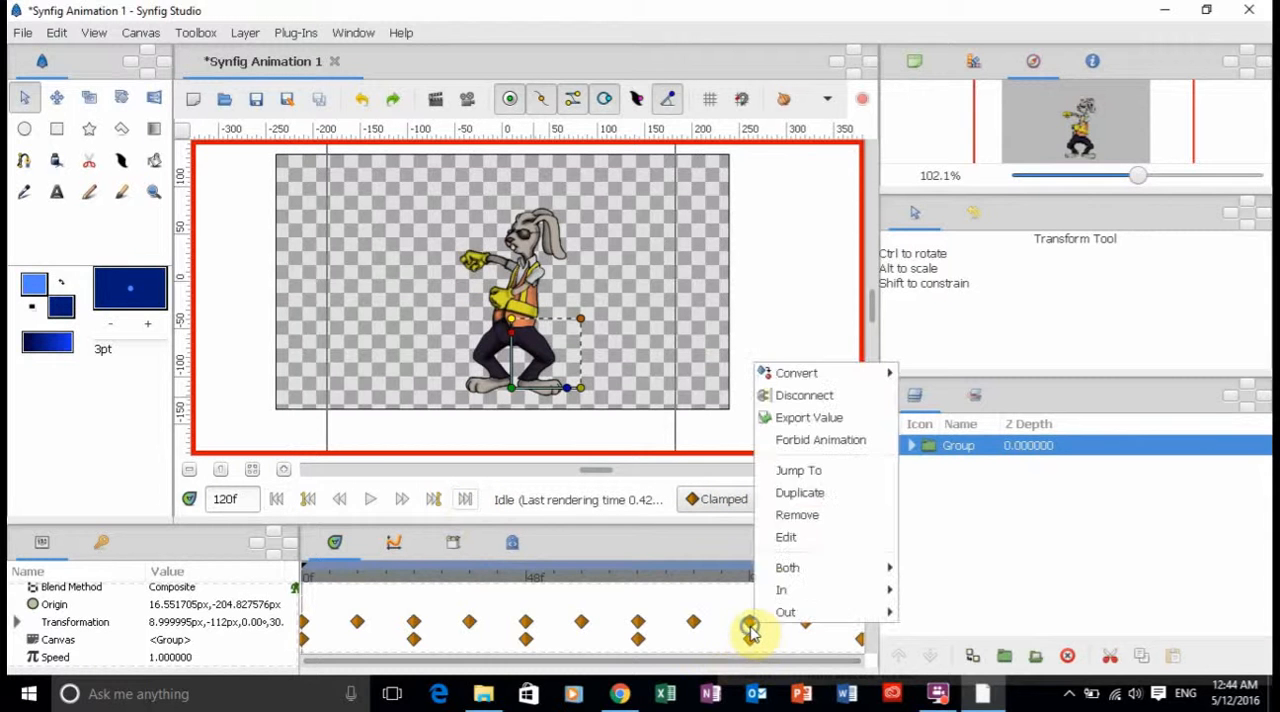
click(808, 492)
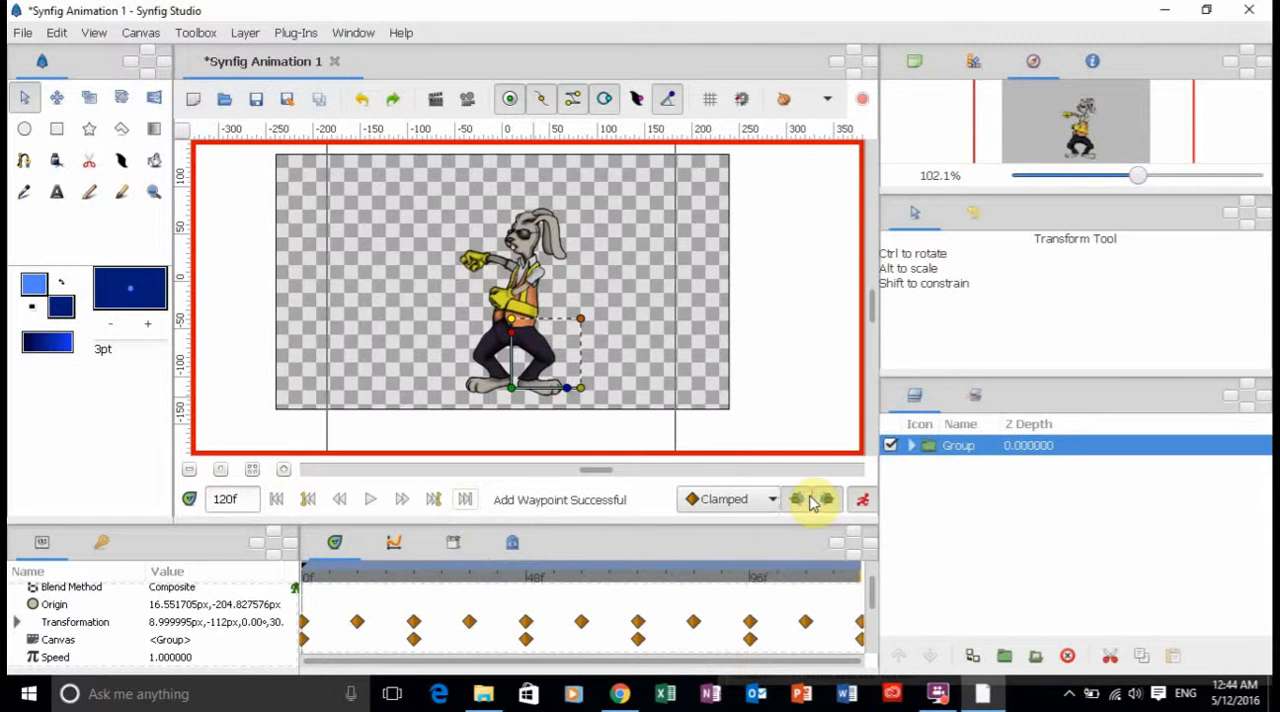
Deselect the Group, play the whole animation from frame 0 and return to the first frame.
click(257, 320)
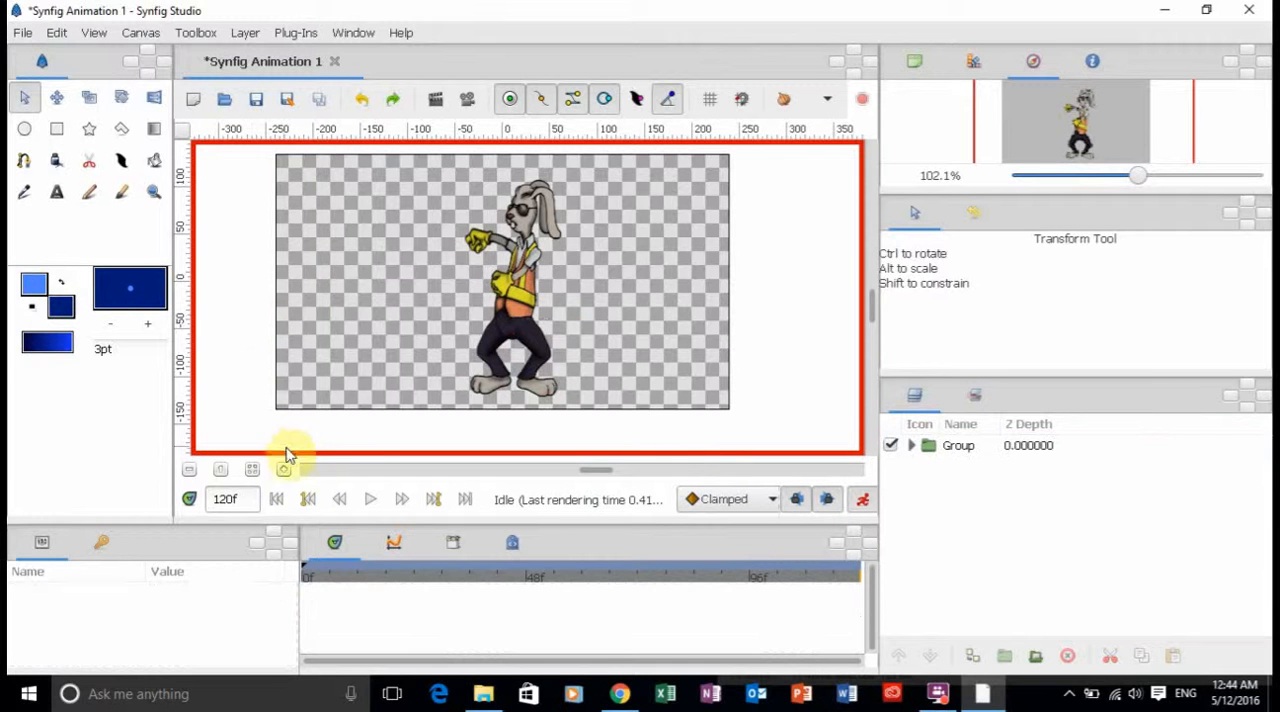
click(276, 499)
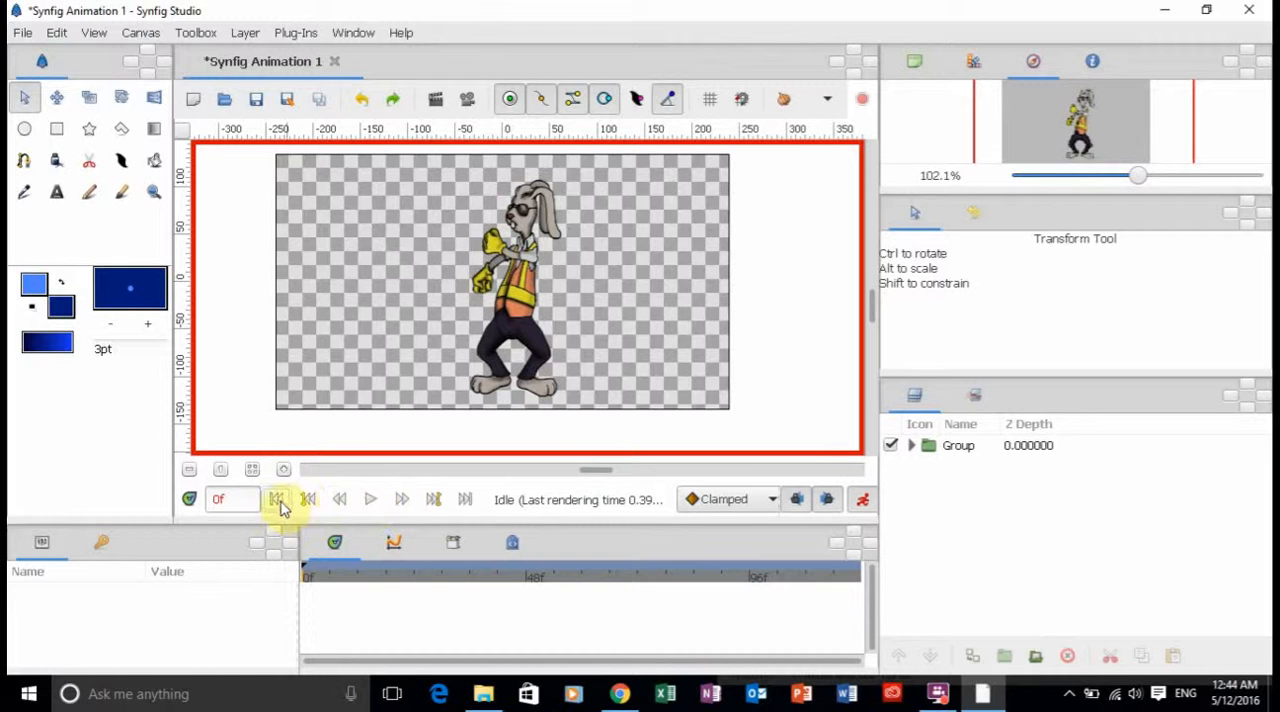
click(371, 501)
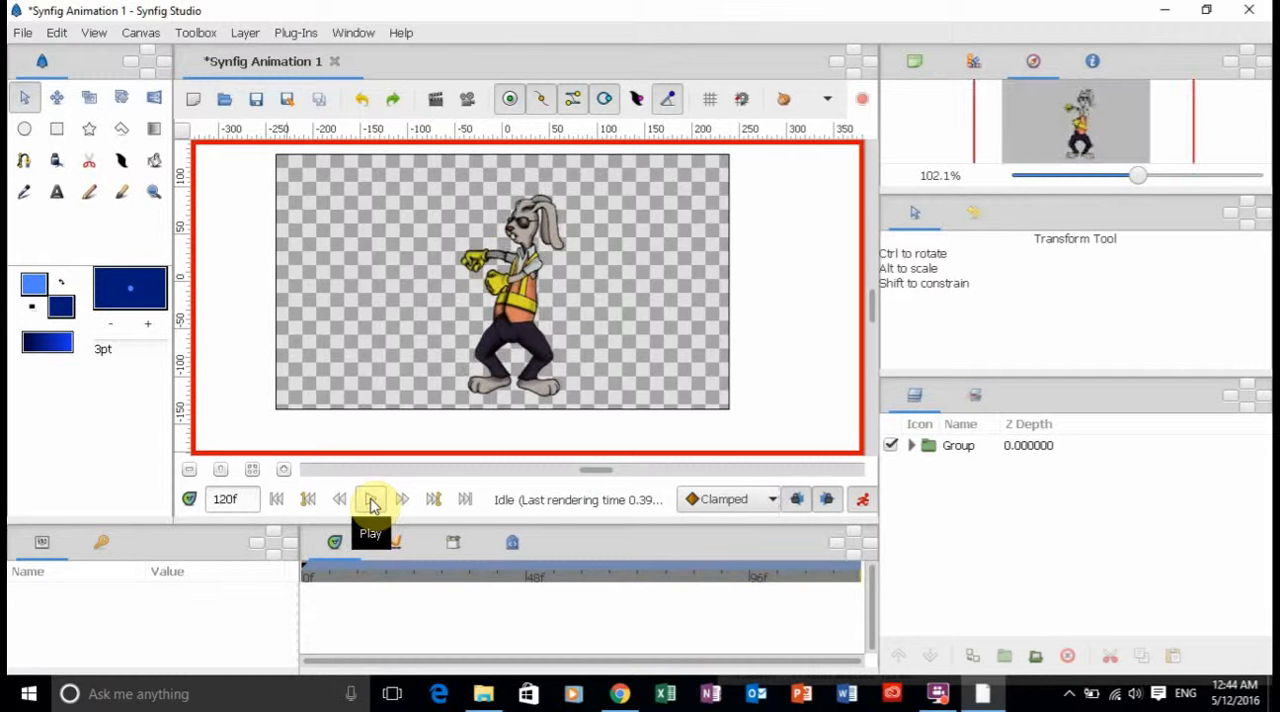
click(277, 503)
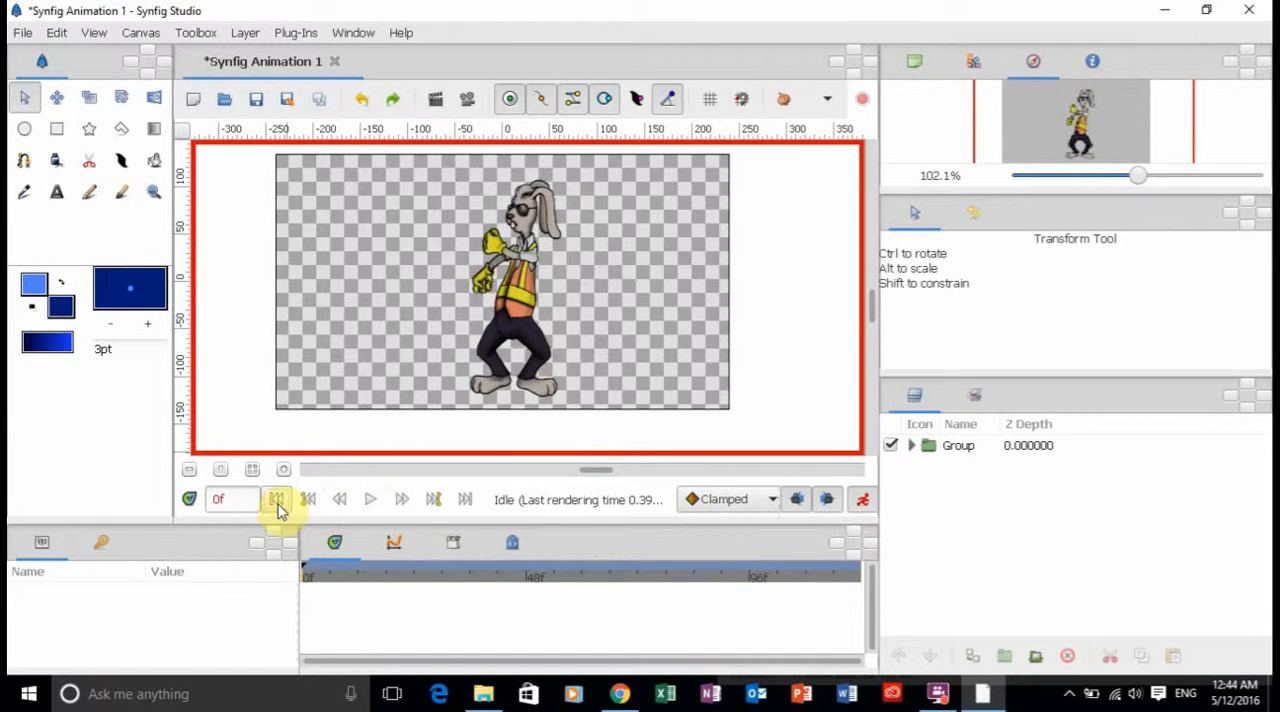
Select the Head group inside UpperBody and rotate it about 15° clockwise at frame 0.
click(530, 228)
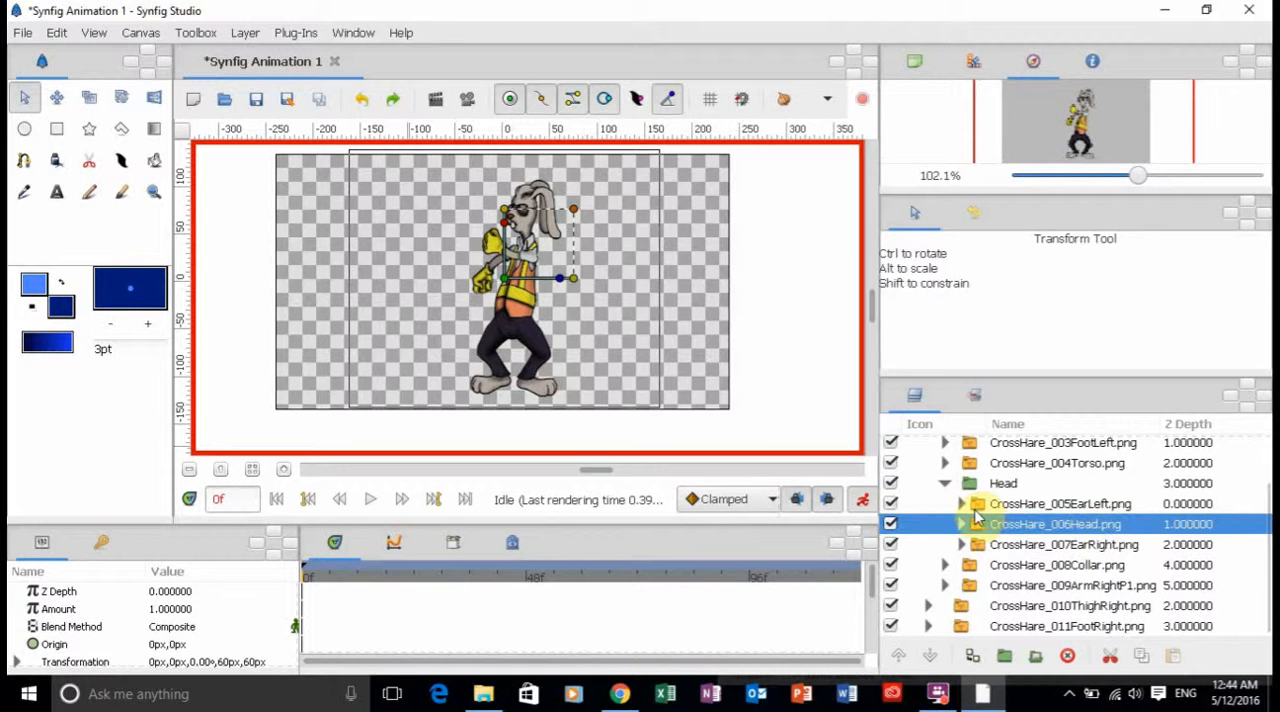
click(1002, 486)
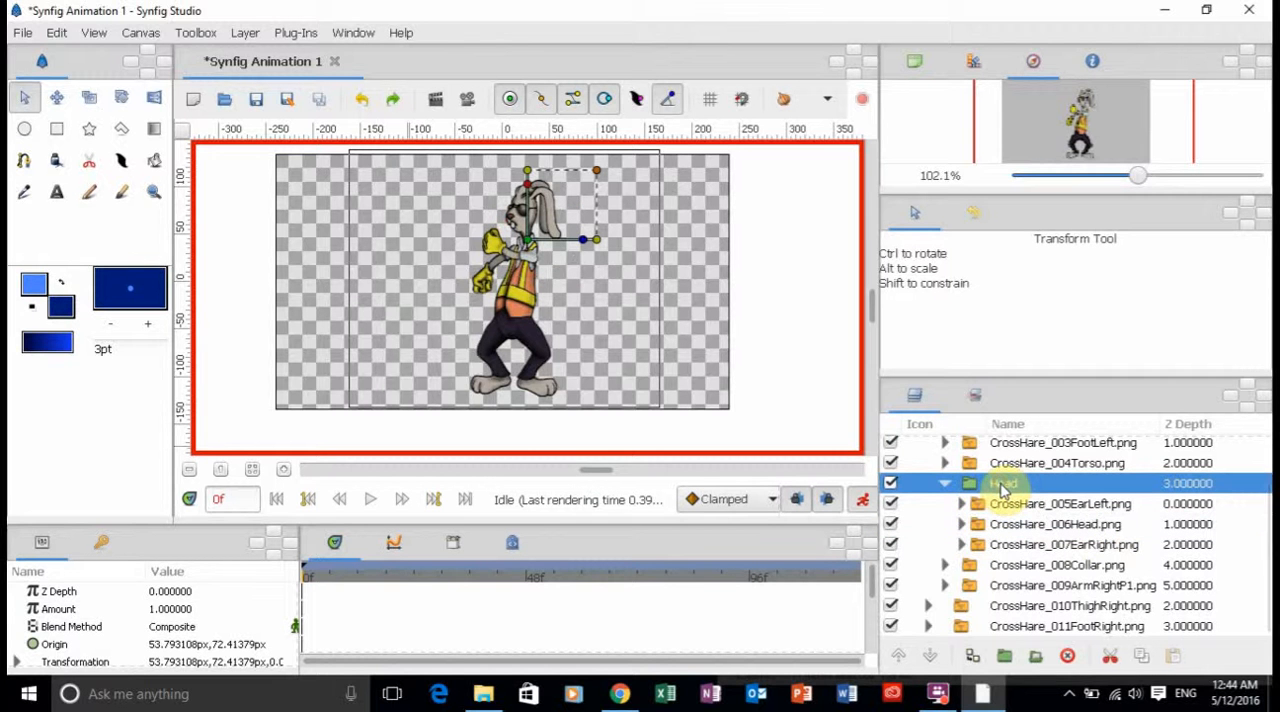
click(944, 487)
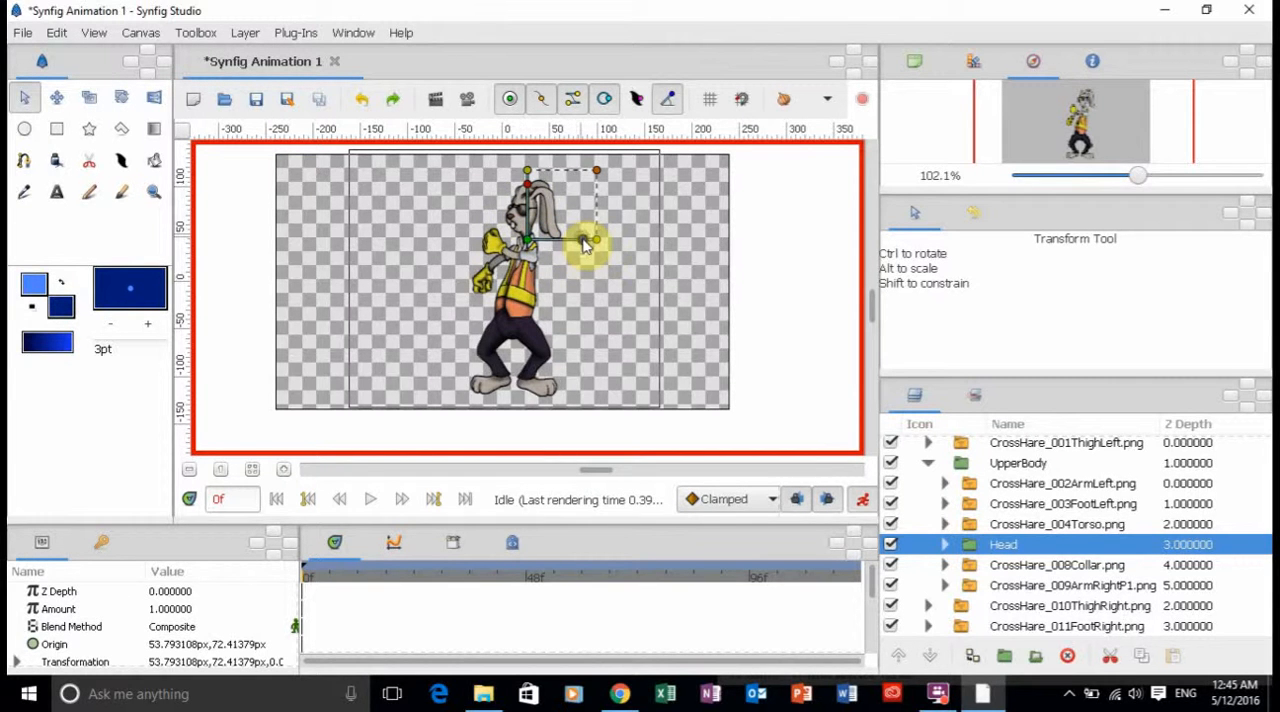
drag(586, 246, 583, 262)
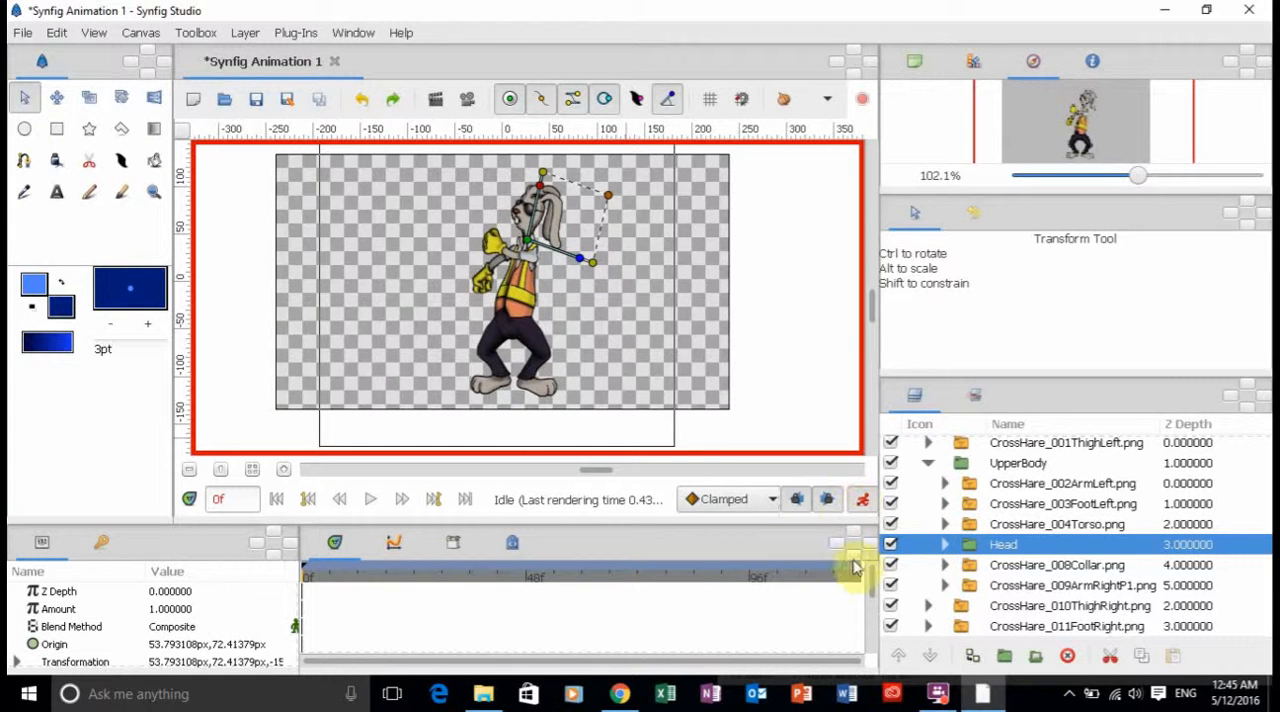
At frame 12, rotate the Head group counterclockwise to about 19° so the rabbit's head tips forward.
scroll(873, 592, down, 2)
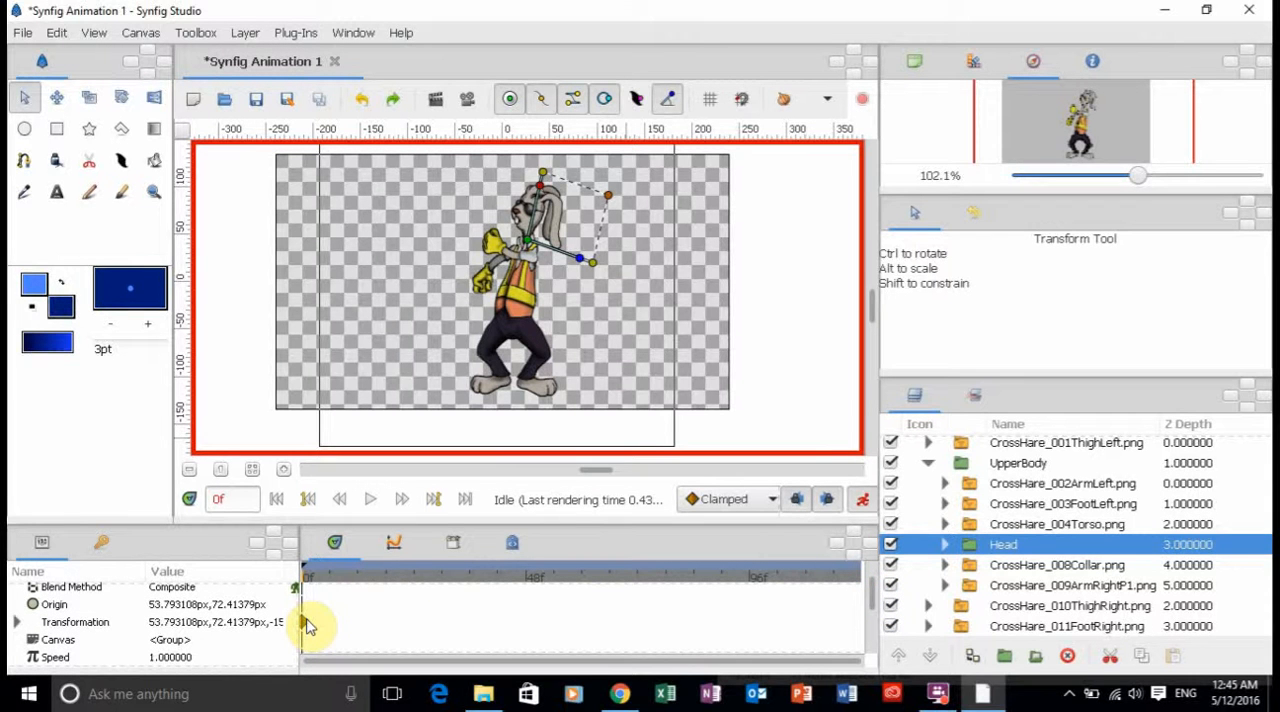
click(360, 578)
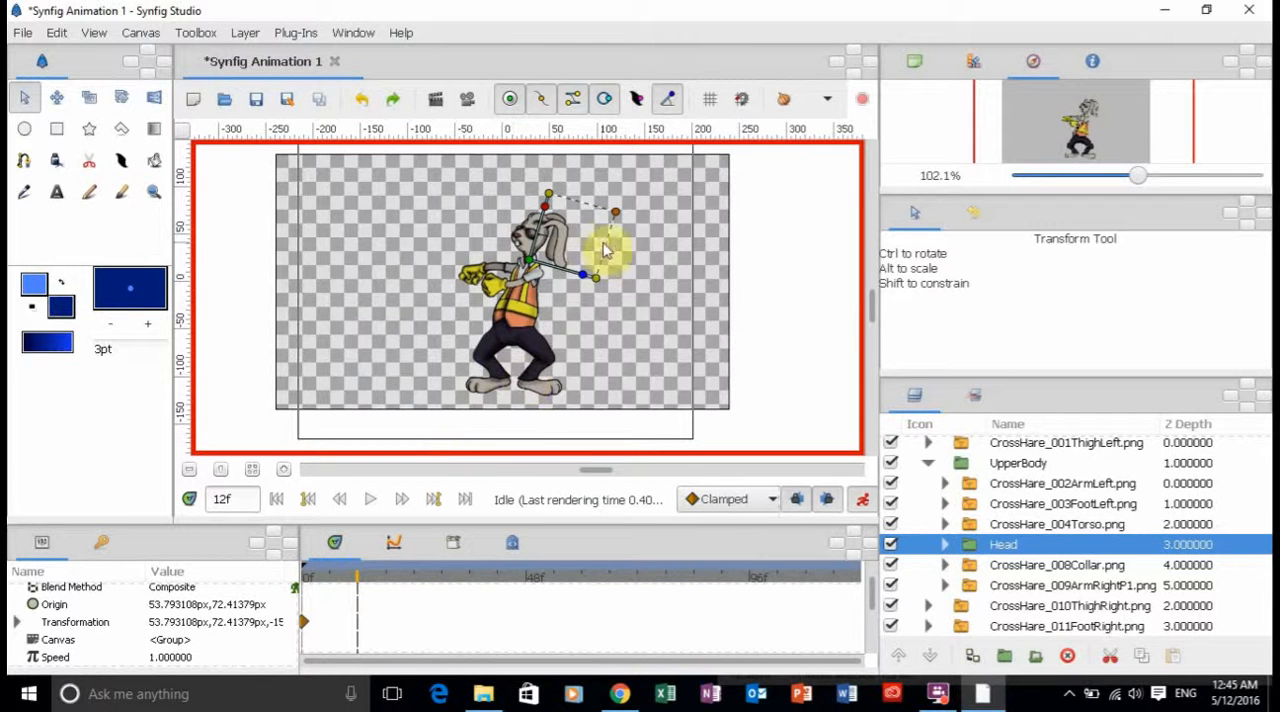
drag(587, 276, 588, 248)
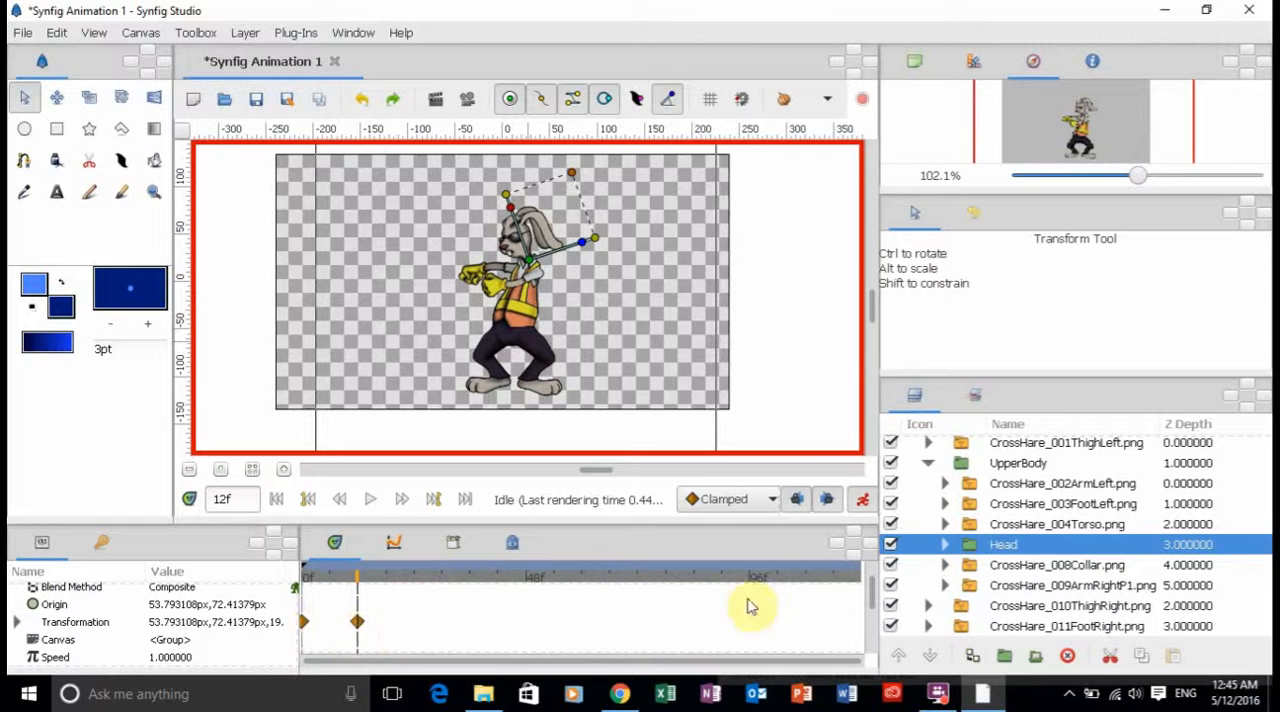
Duplicate the Head group's Transformation waypoints from frame 0 at frame 24 and from frame 12 at frame 36.
click(442, 578)
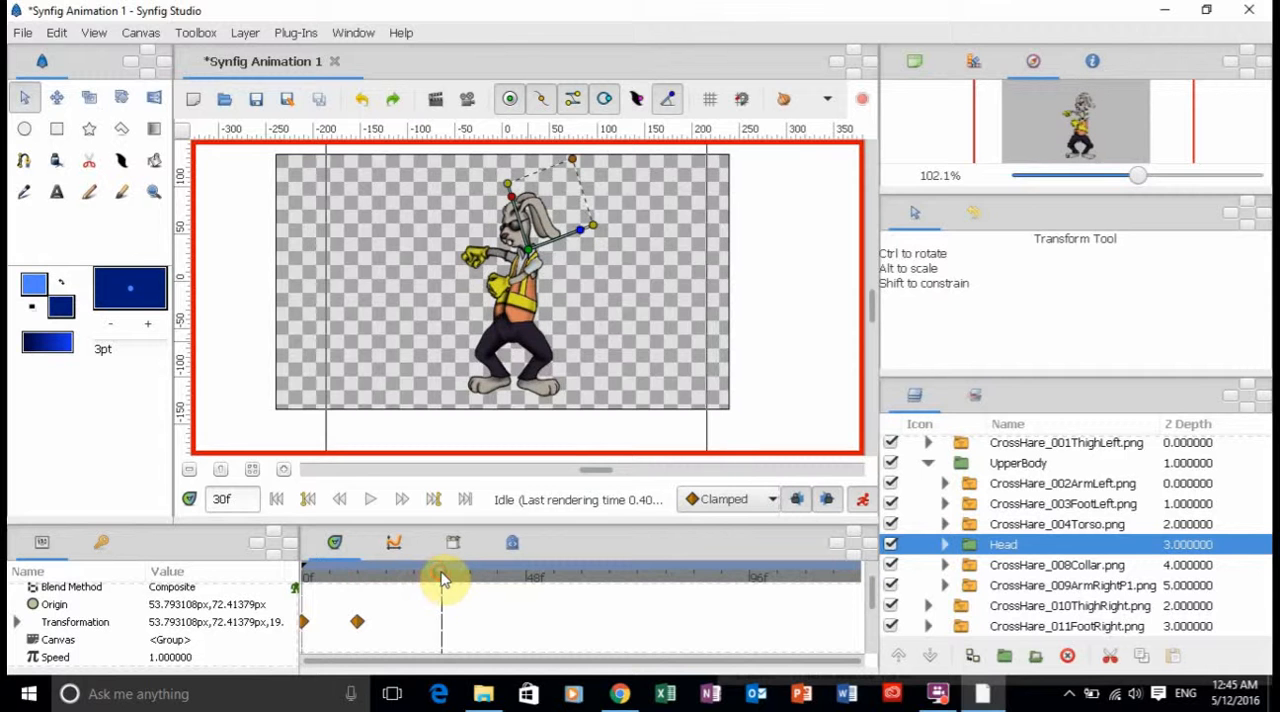
click(415, 580)
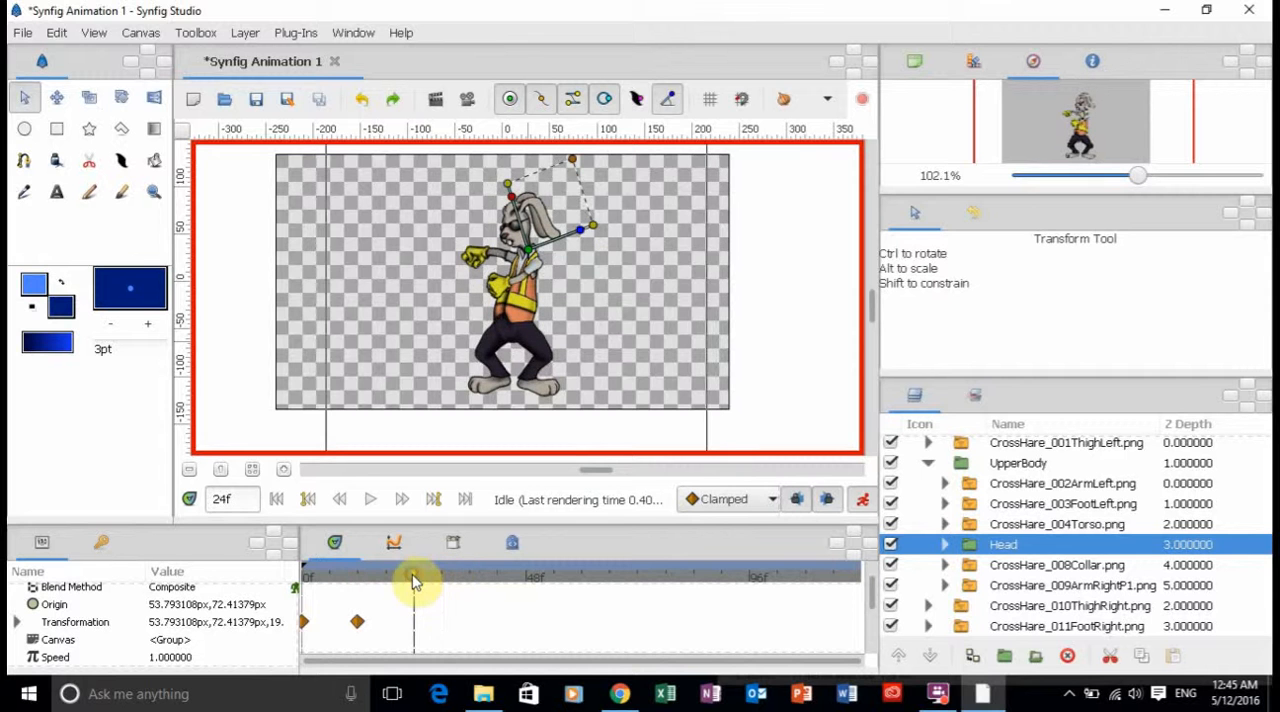
right_click(305, 626)
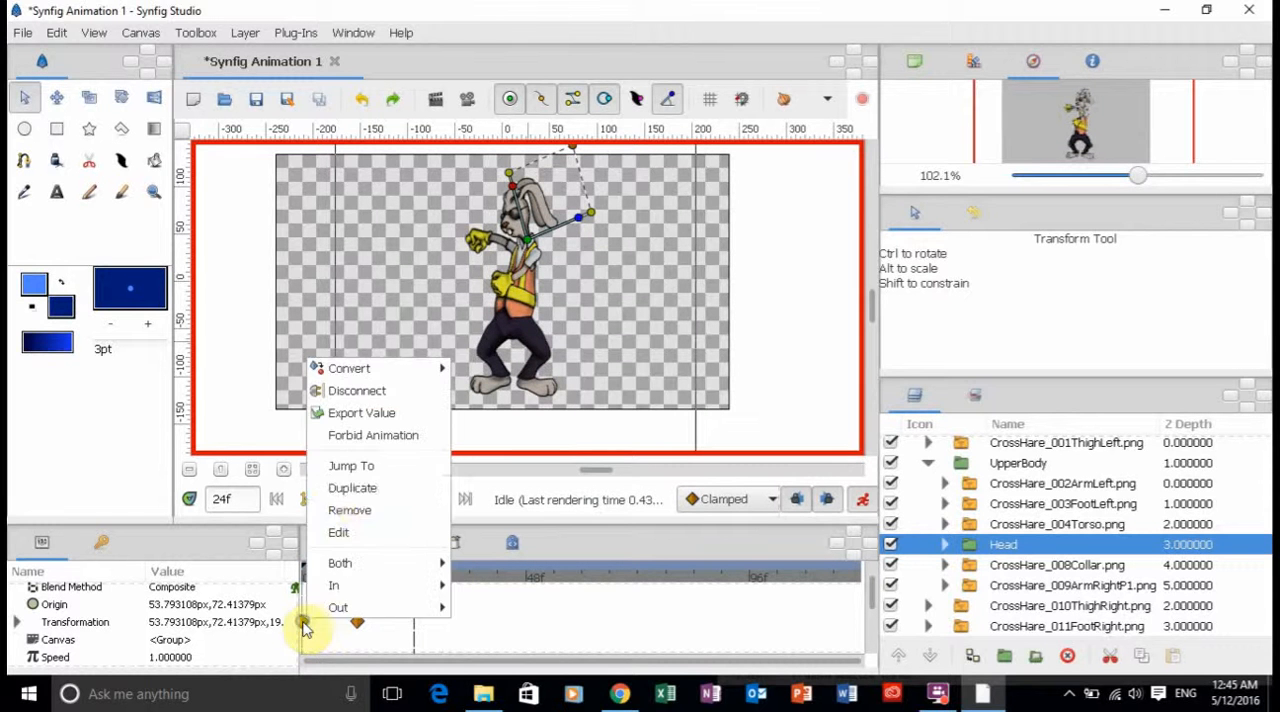
click(360, 490)
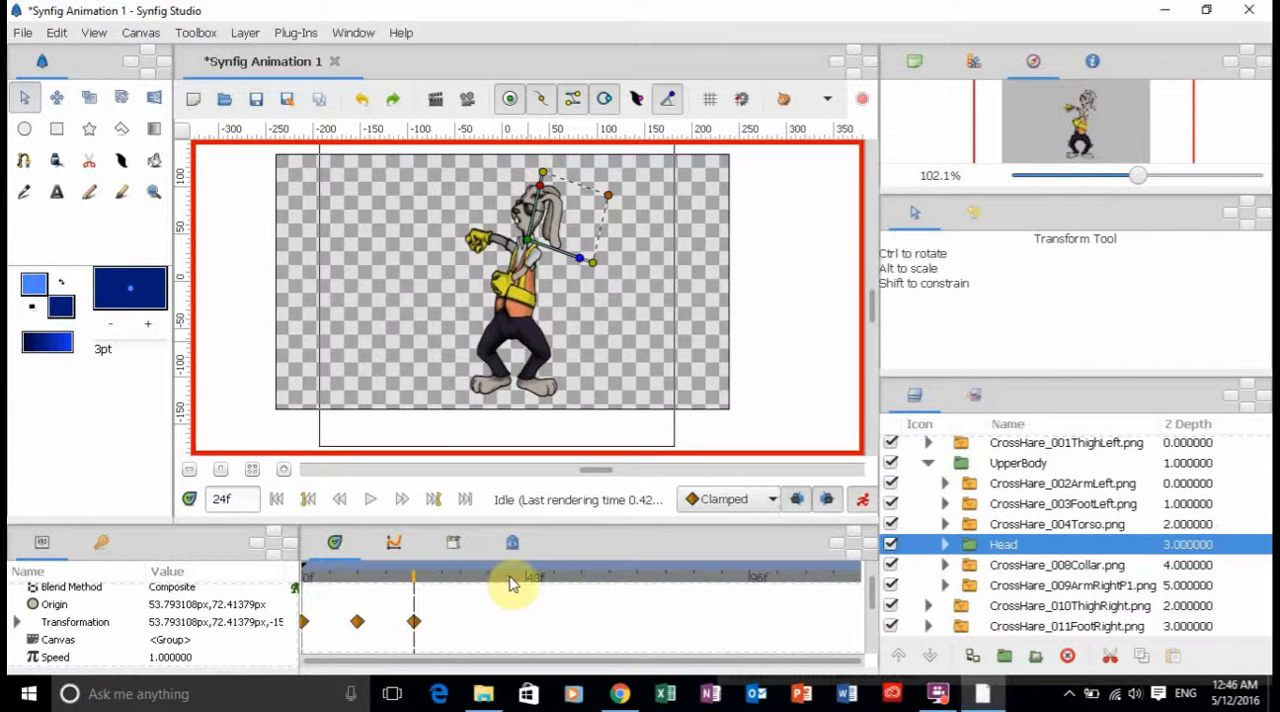
click(474, 581)
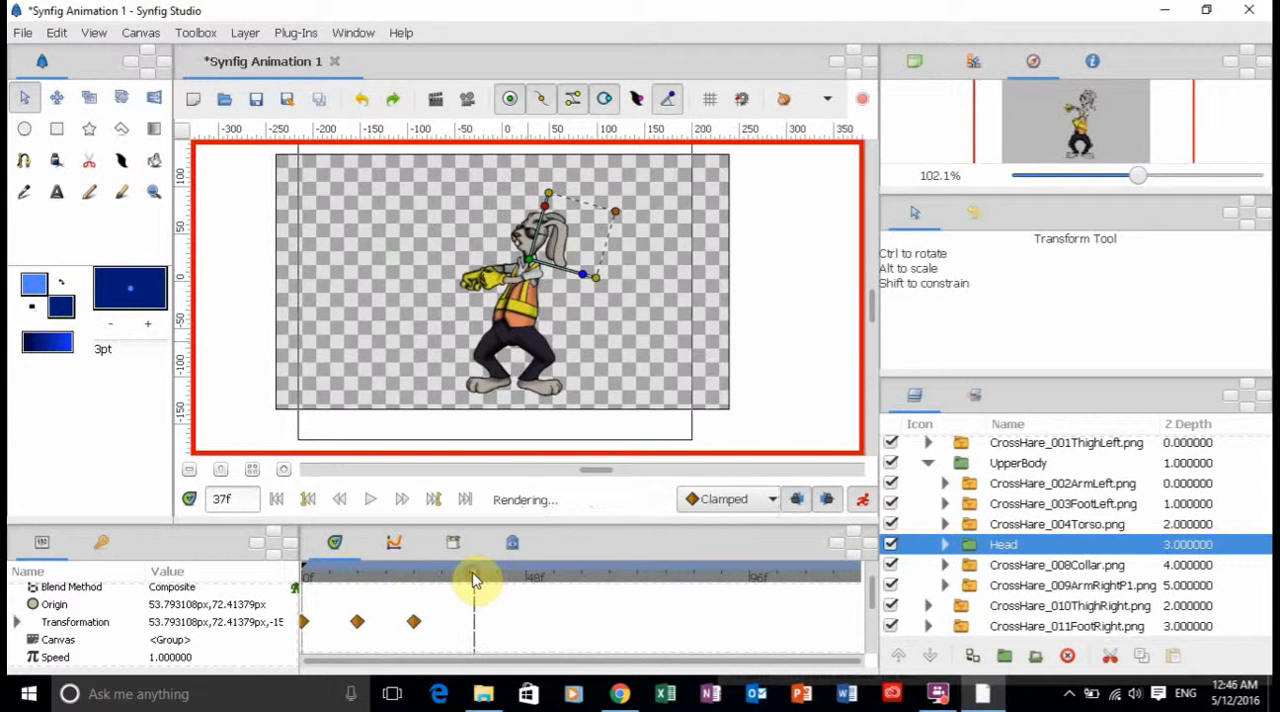
click(470, 580)
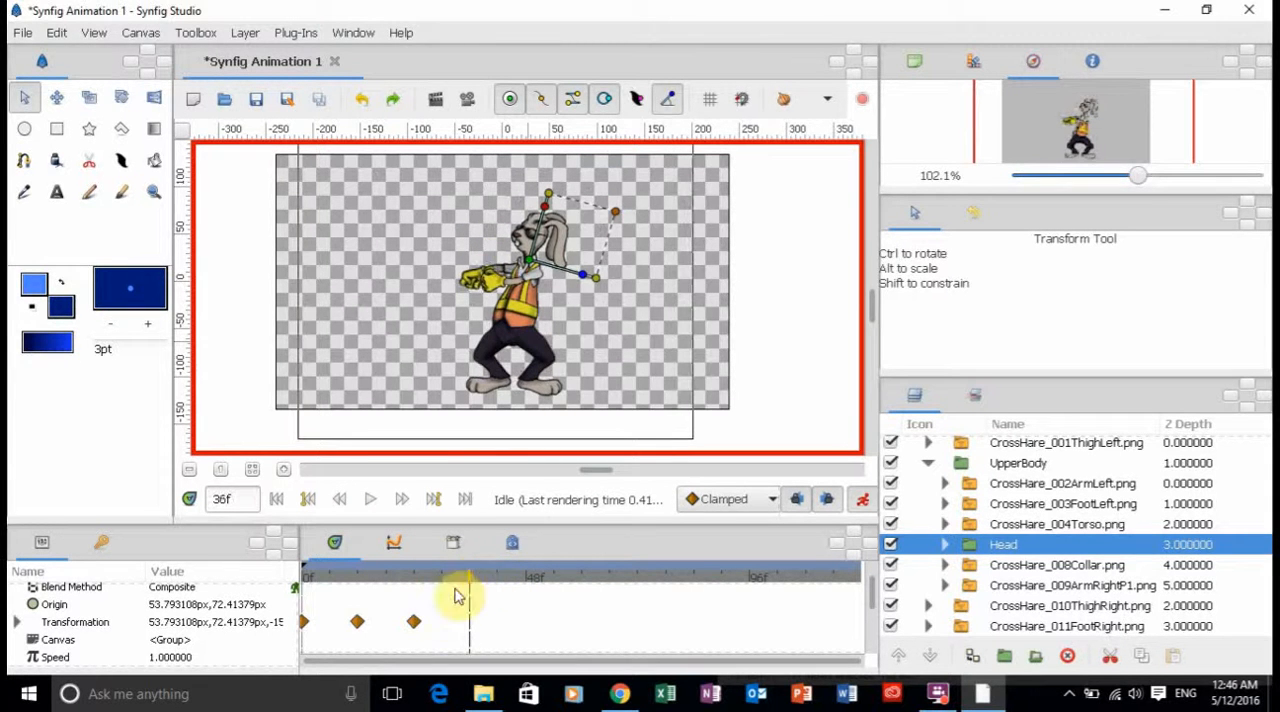
right_click(358, 623)
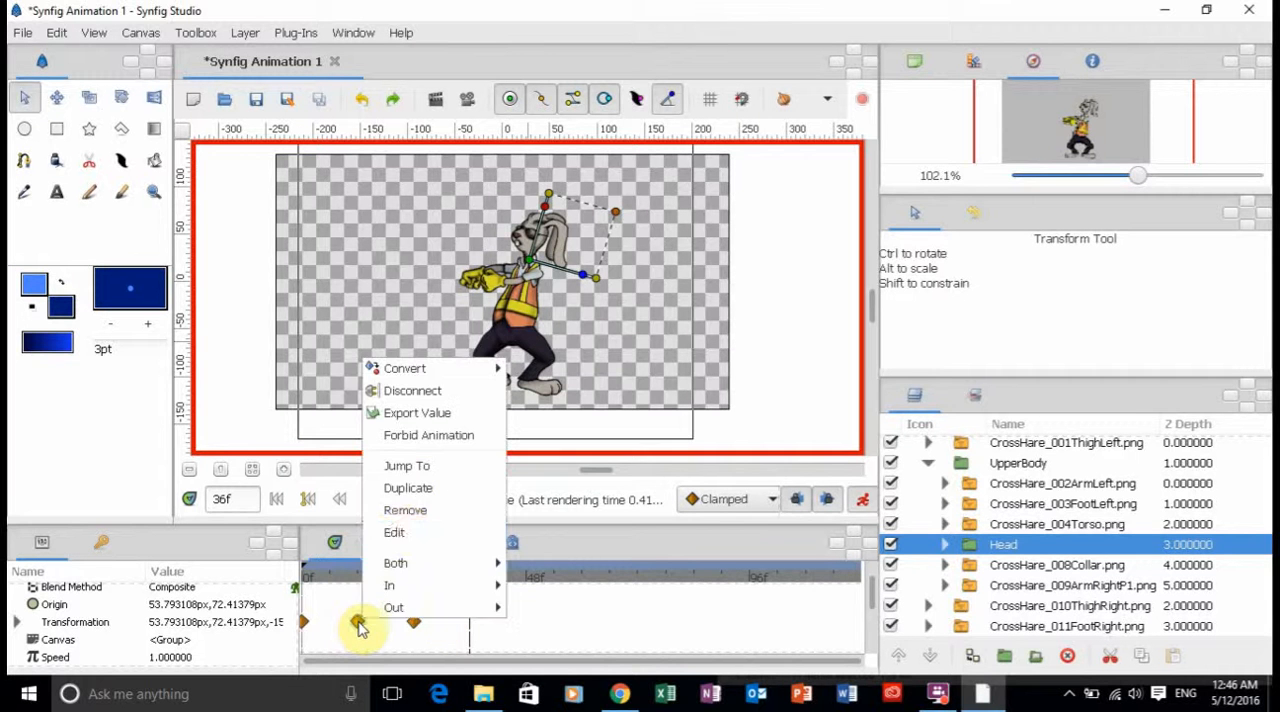
click(416, 498)
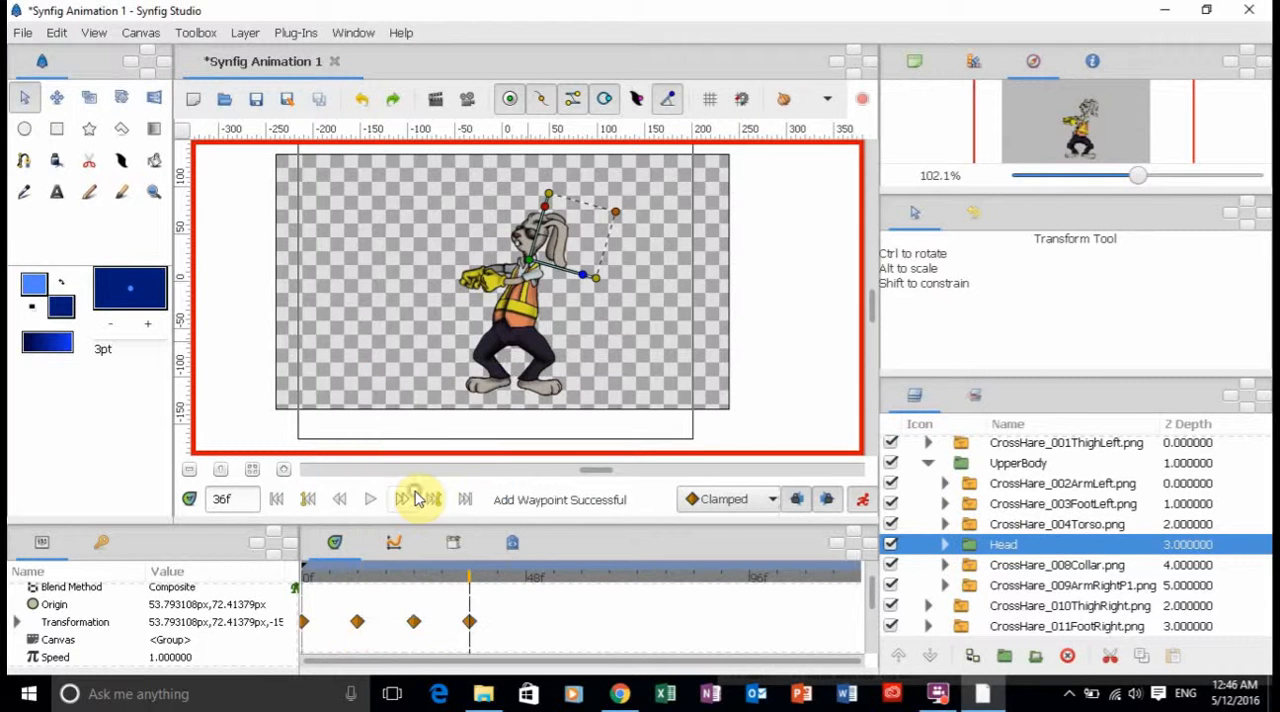
Duplicate the Head group's Transformation waypoints from frame 24 at frame 48 and from frame 36 at frame 60.
click(528, 584)
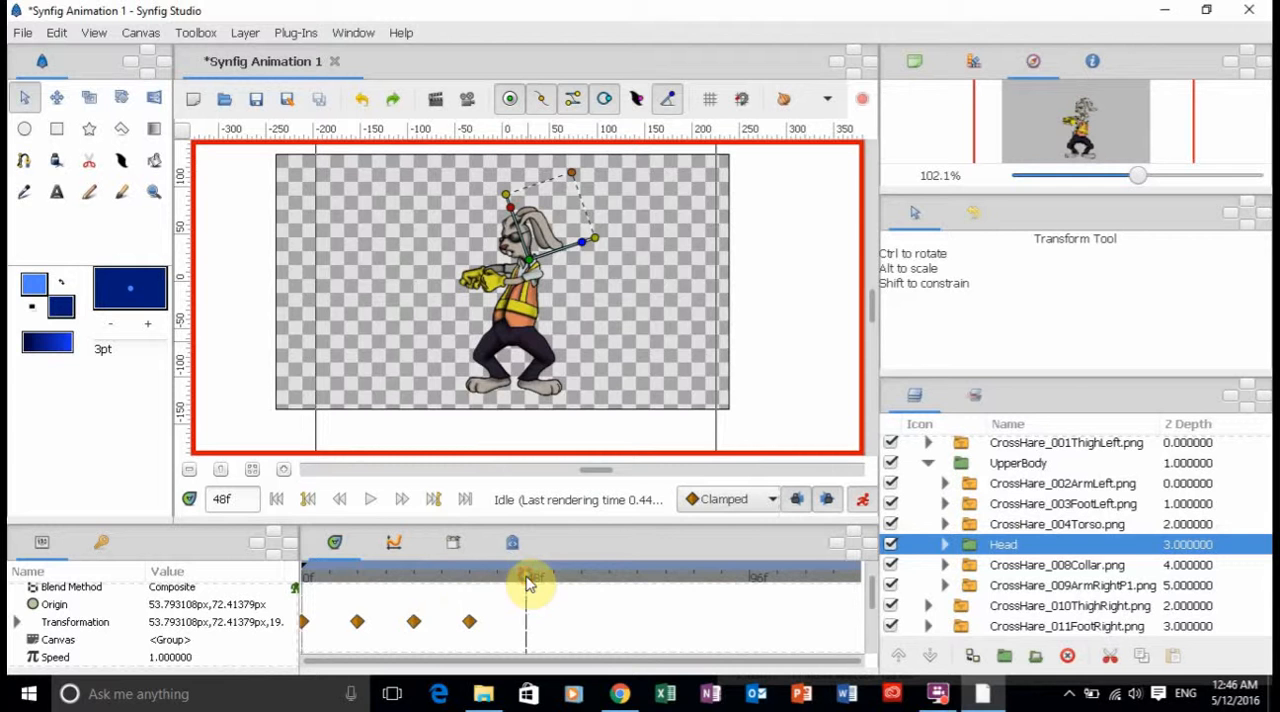
right_click(414, 622)
click(470, 496)
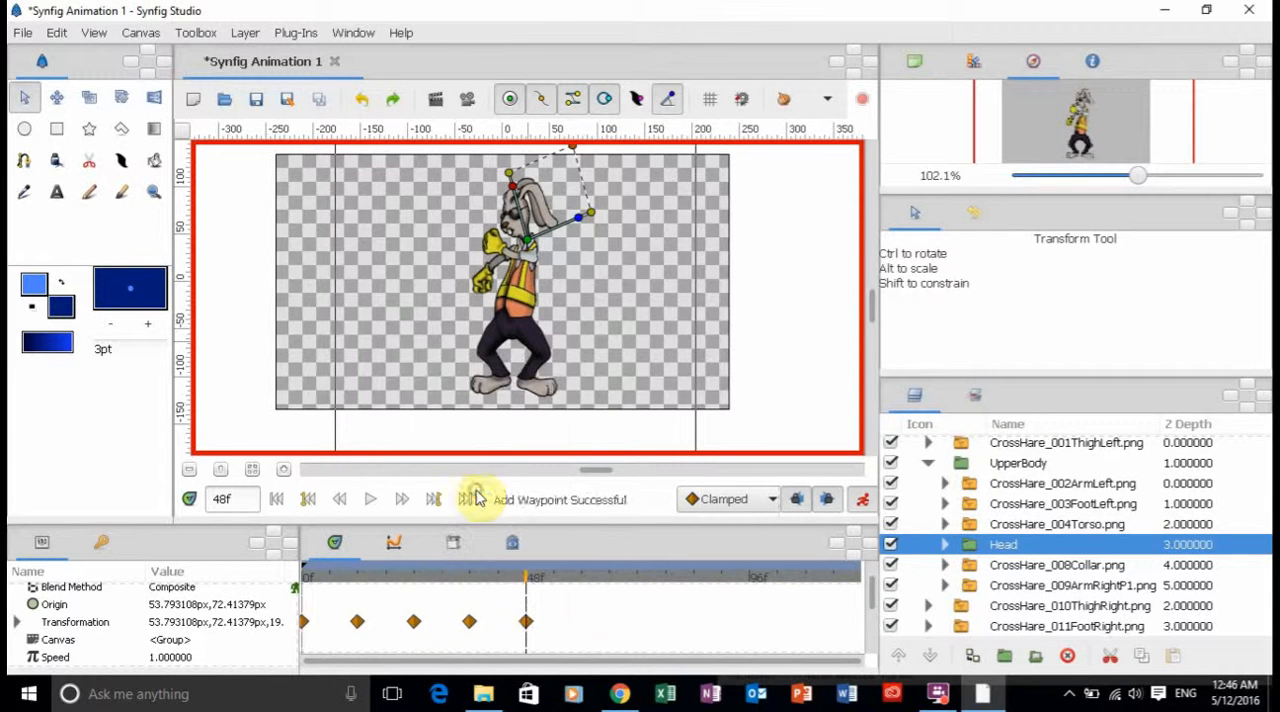
click(583, 580)
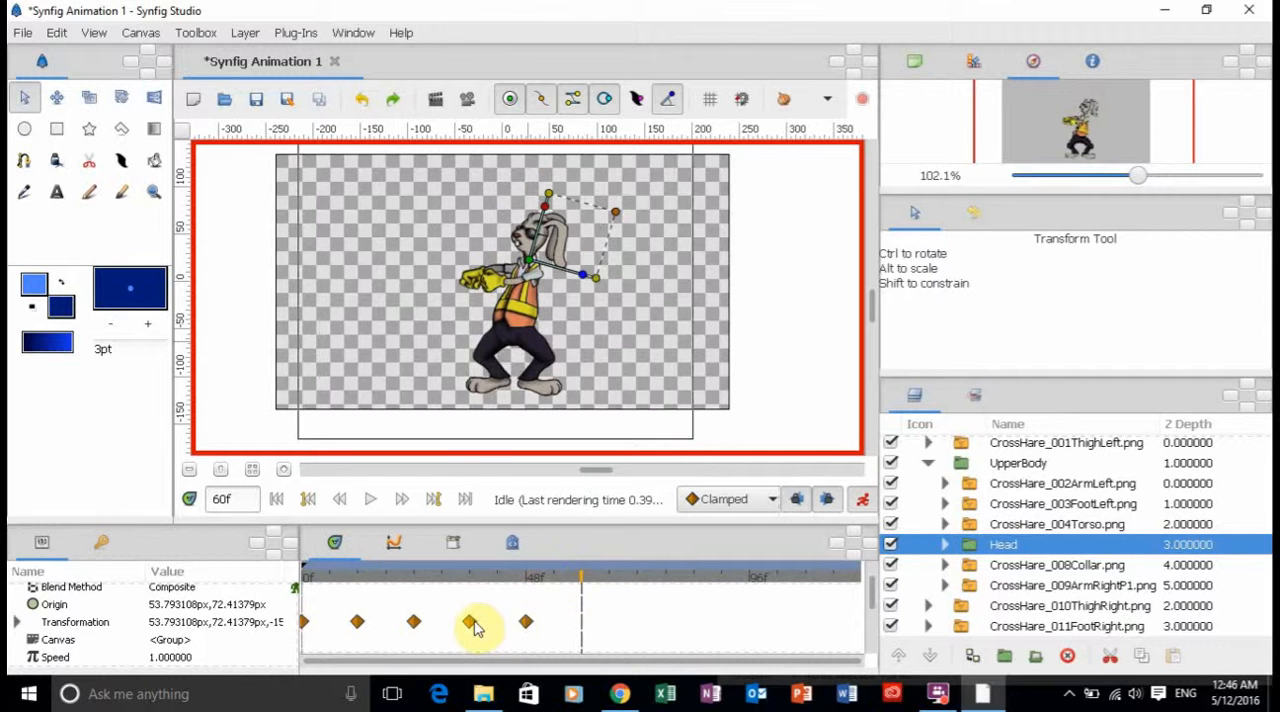
right_click(470, 622)
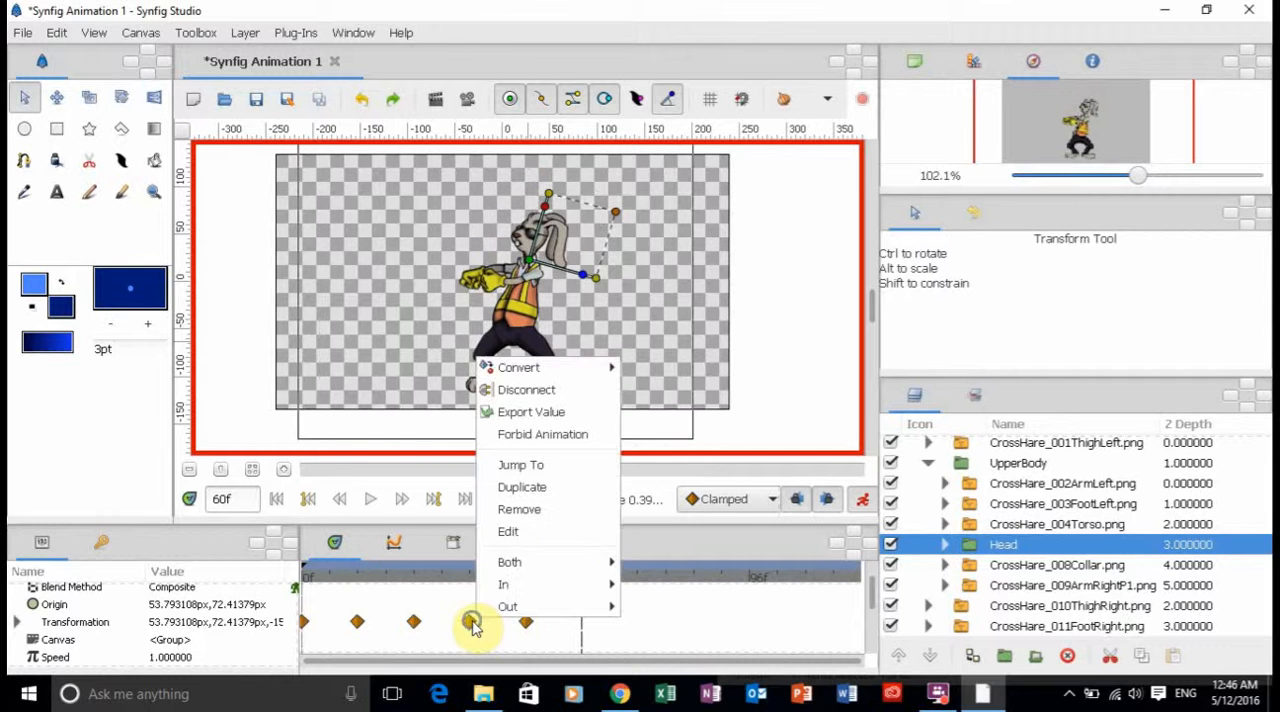
click(525, 487)
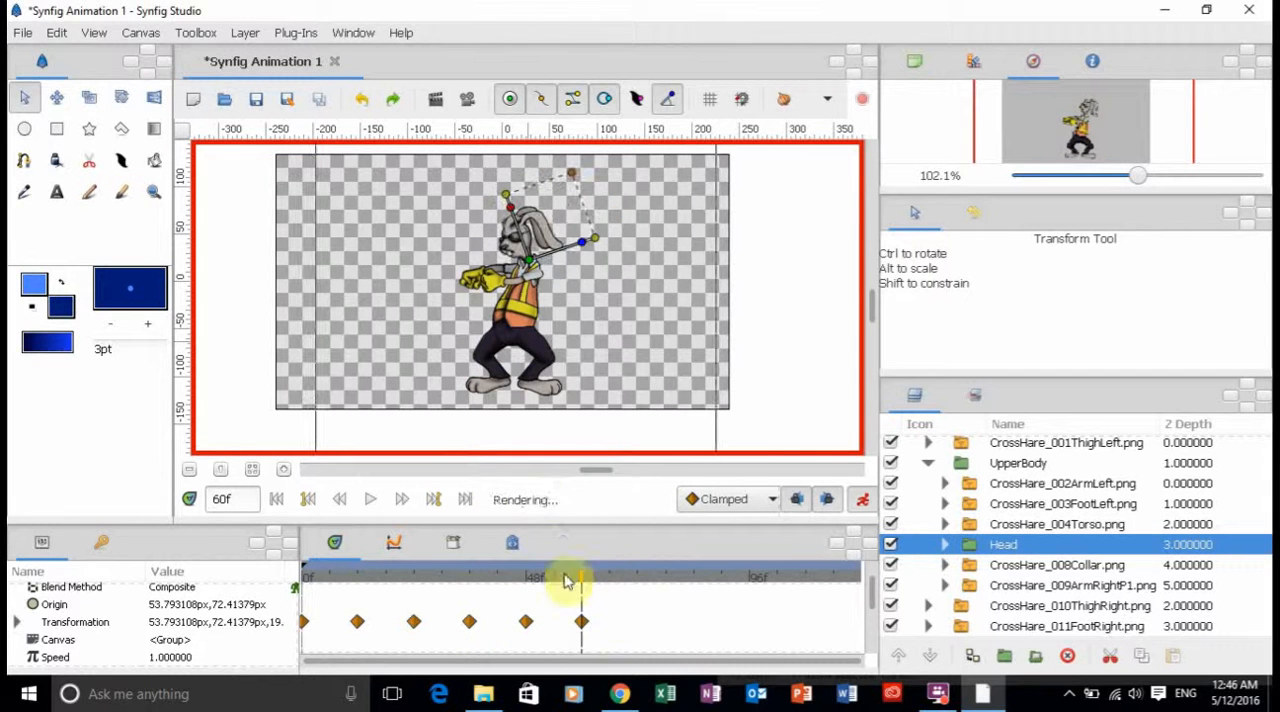
Duplicate the Head group's Transformation waypoints from frame 48 at frame 72 and from frame 60 at frame 84.
click(640, 580)
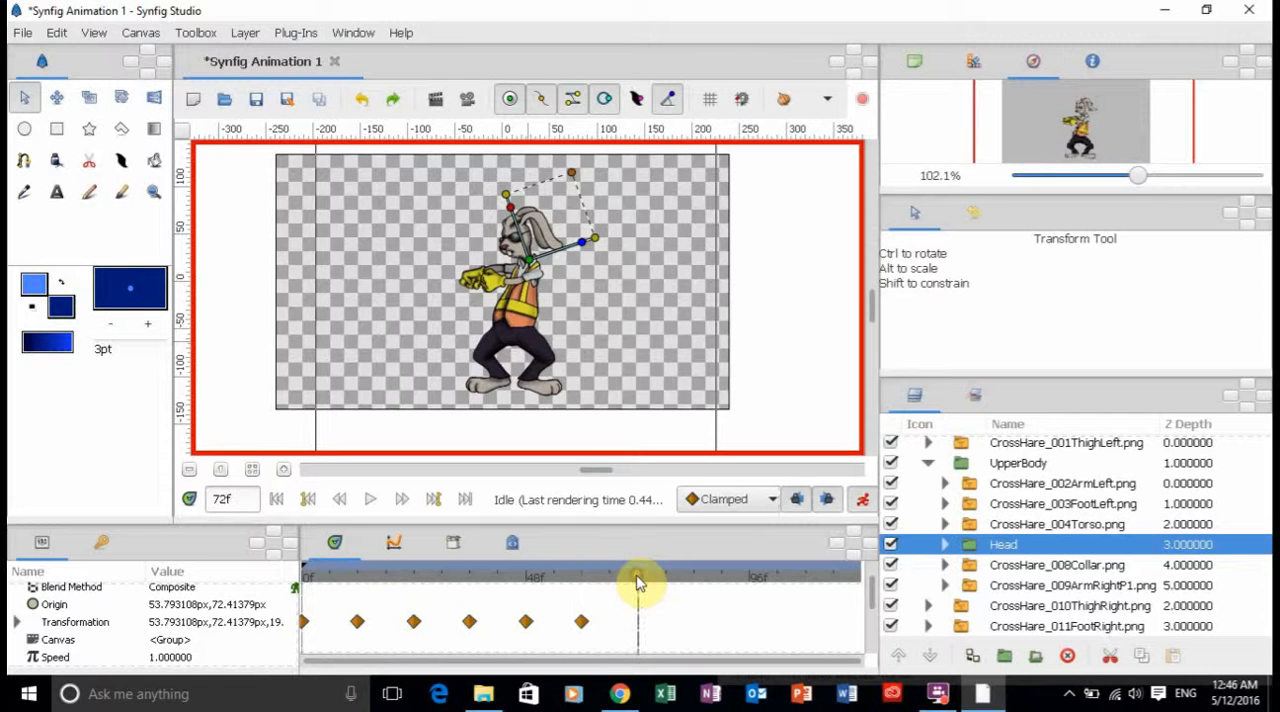
right_click(531, 622)
click(578, 485)
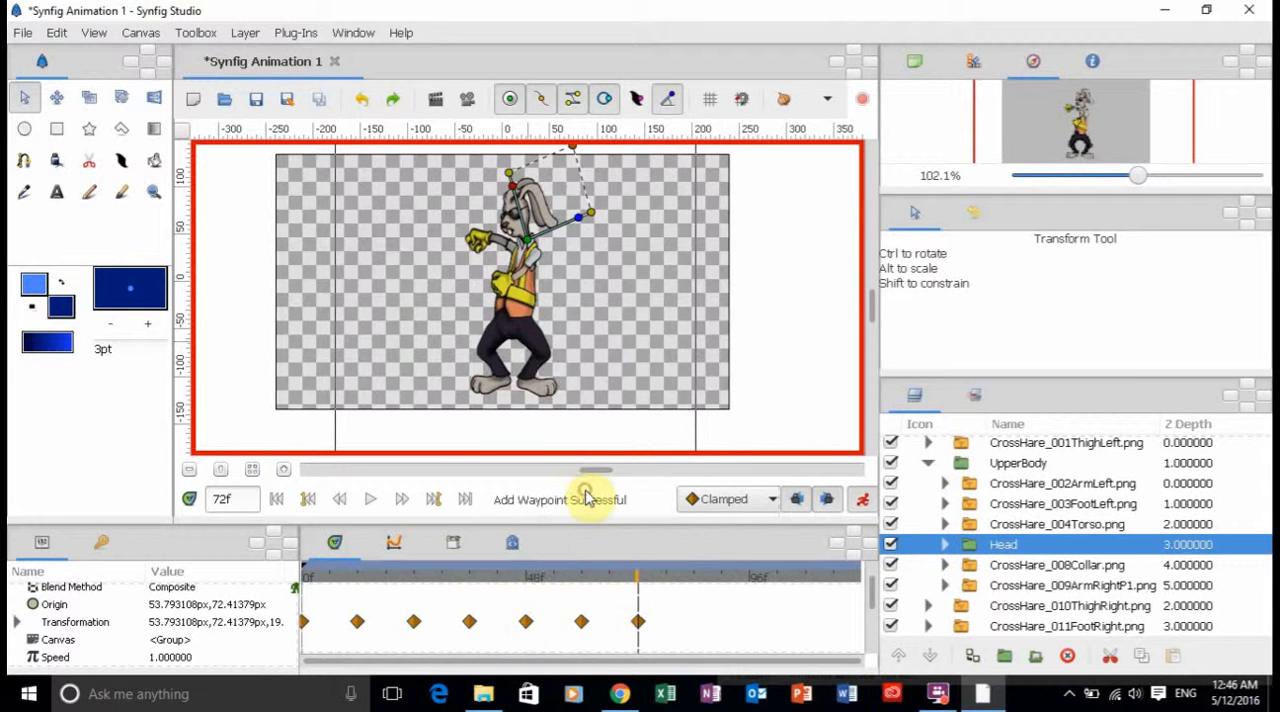
click(694, 578)
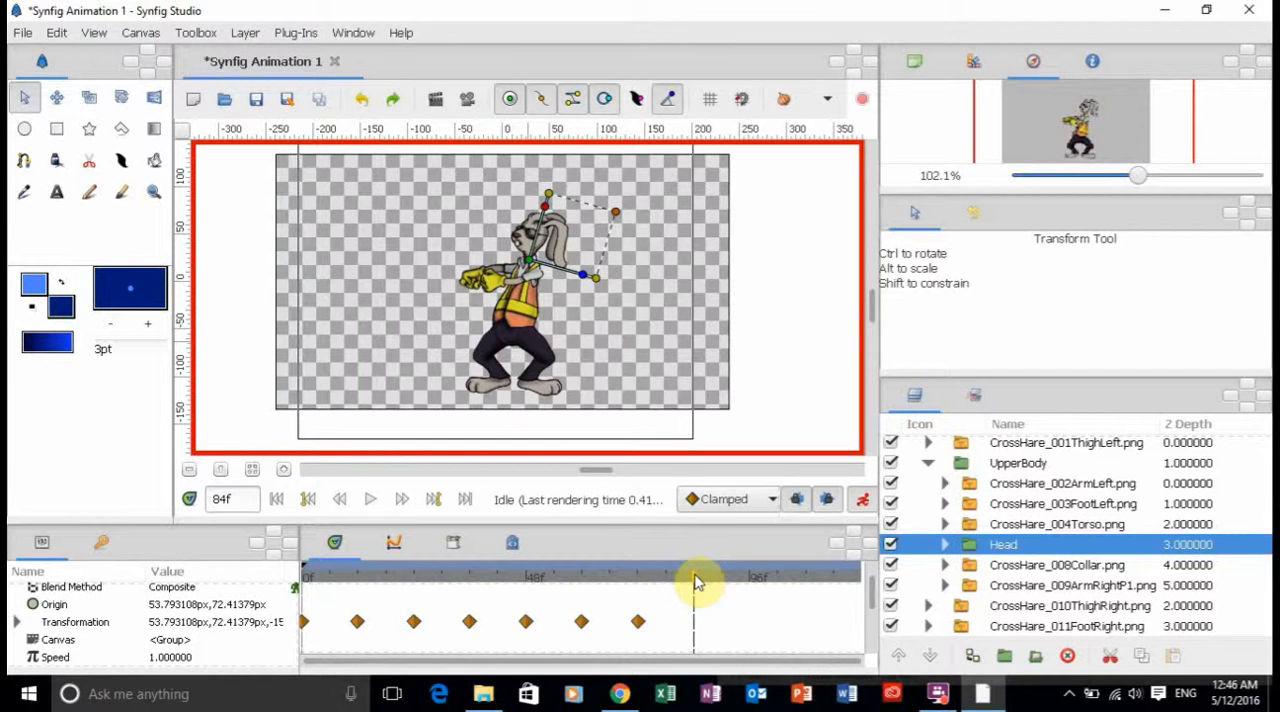
right_click(580, 622)
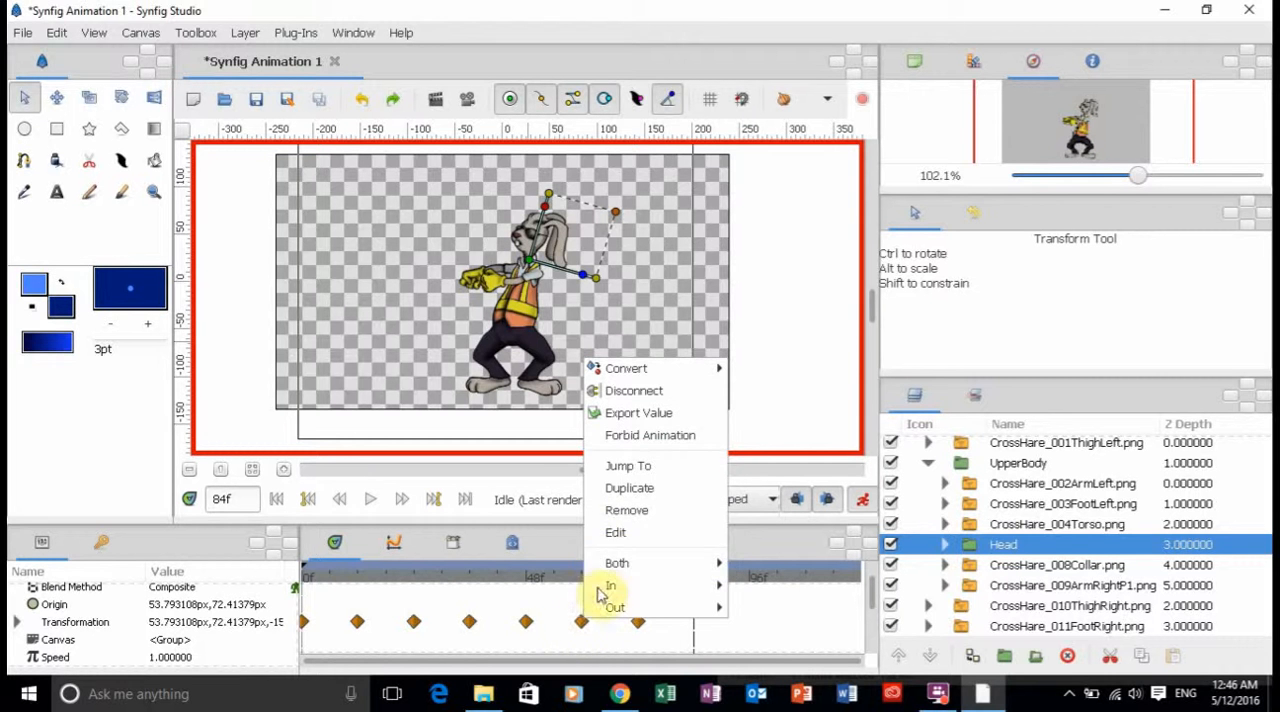
click(650, 487)
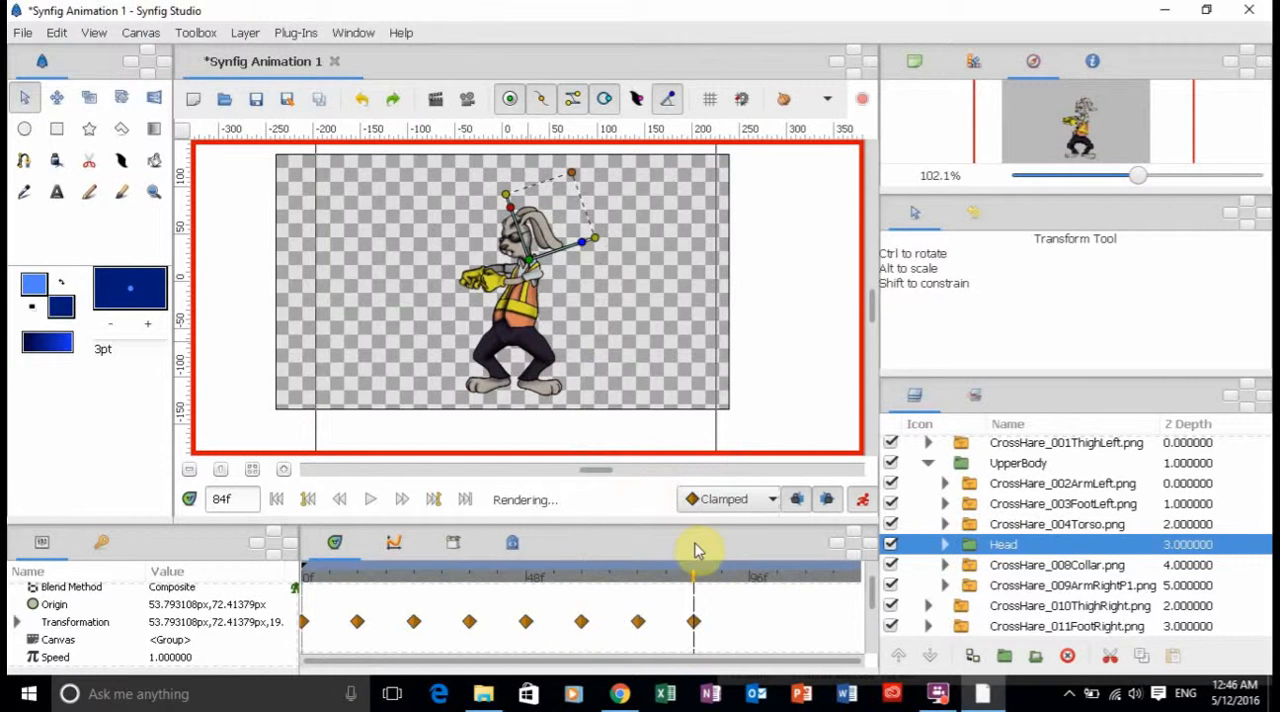
Duplicate the Head group's Transformation waypoints from frame 72 at frame 96 and from frame 84 at frame 108.
click(751, 580)
right_click(638, 622)
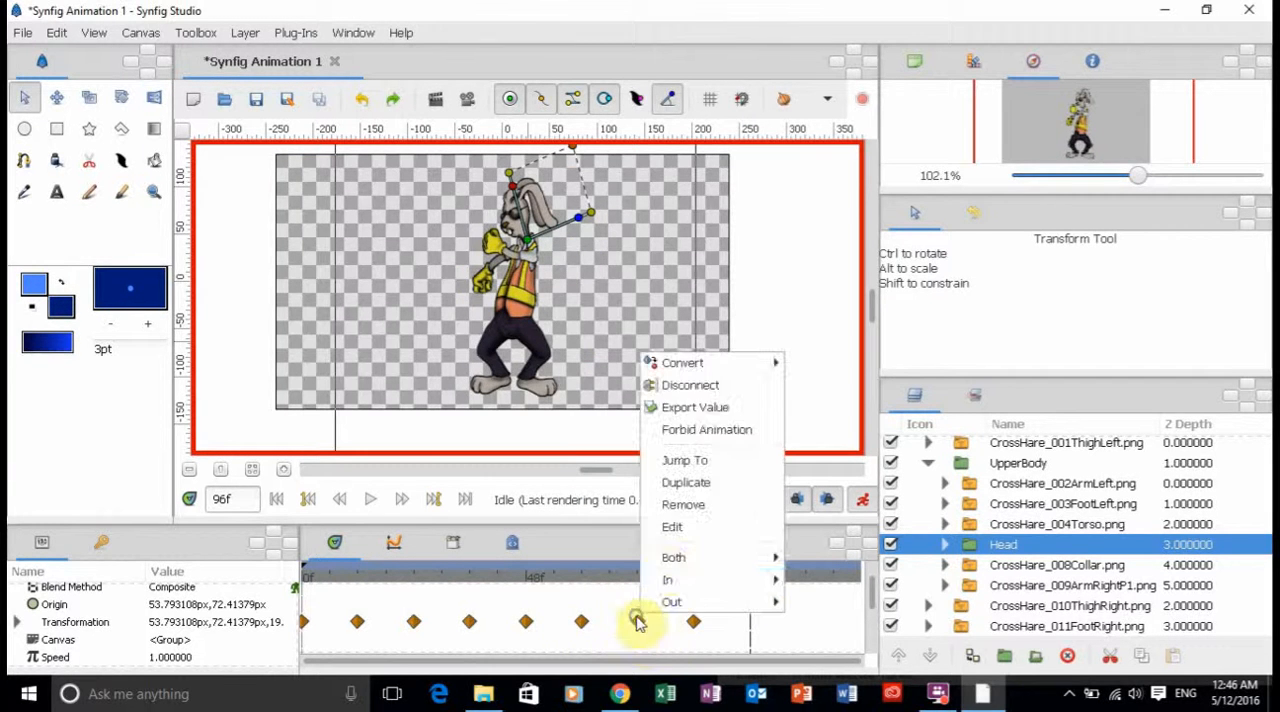
click(688, 483)
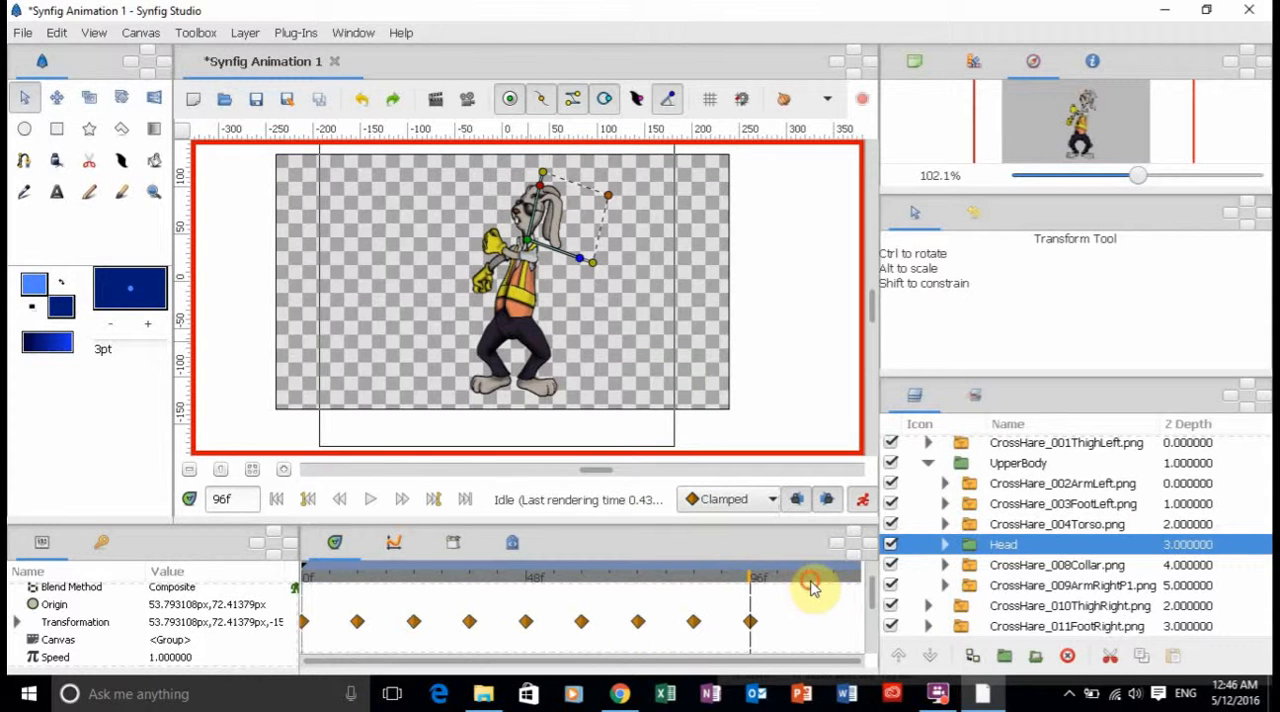
click(807, 580)
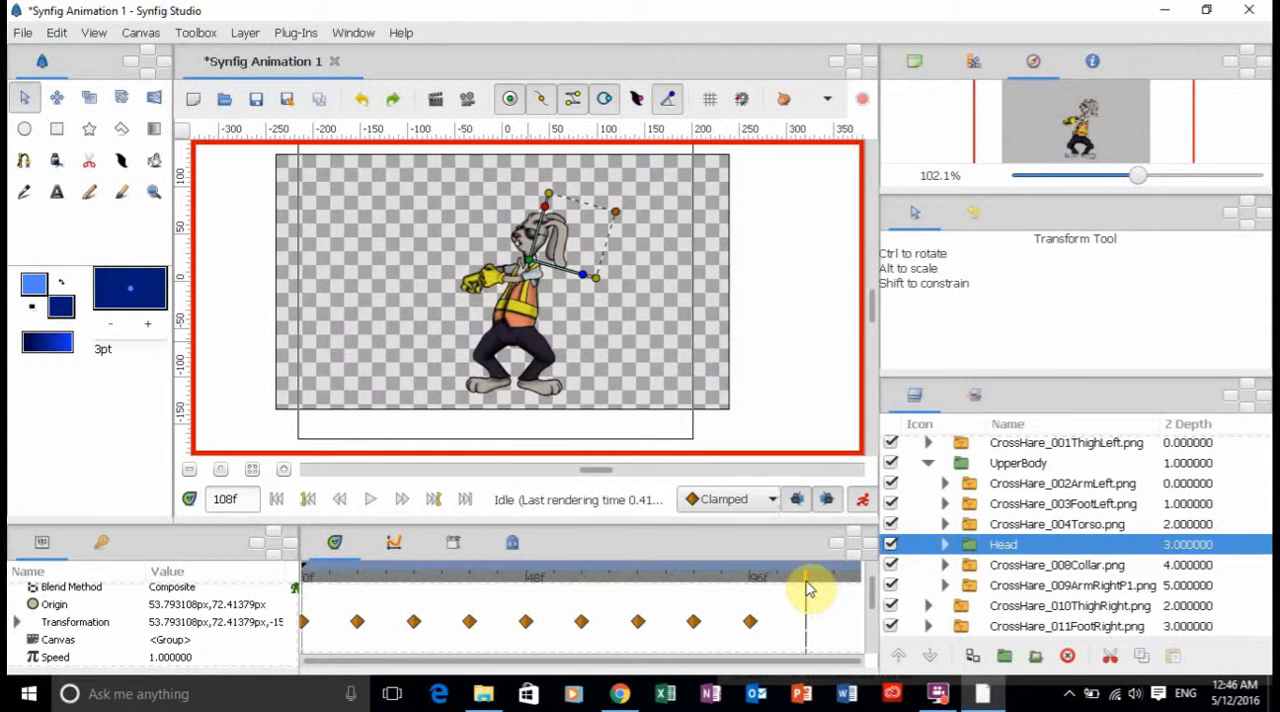
right_click(692, 620)
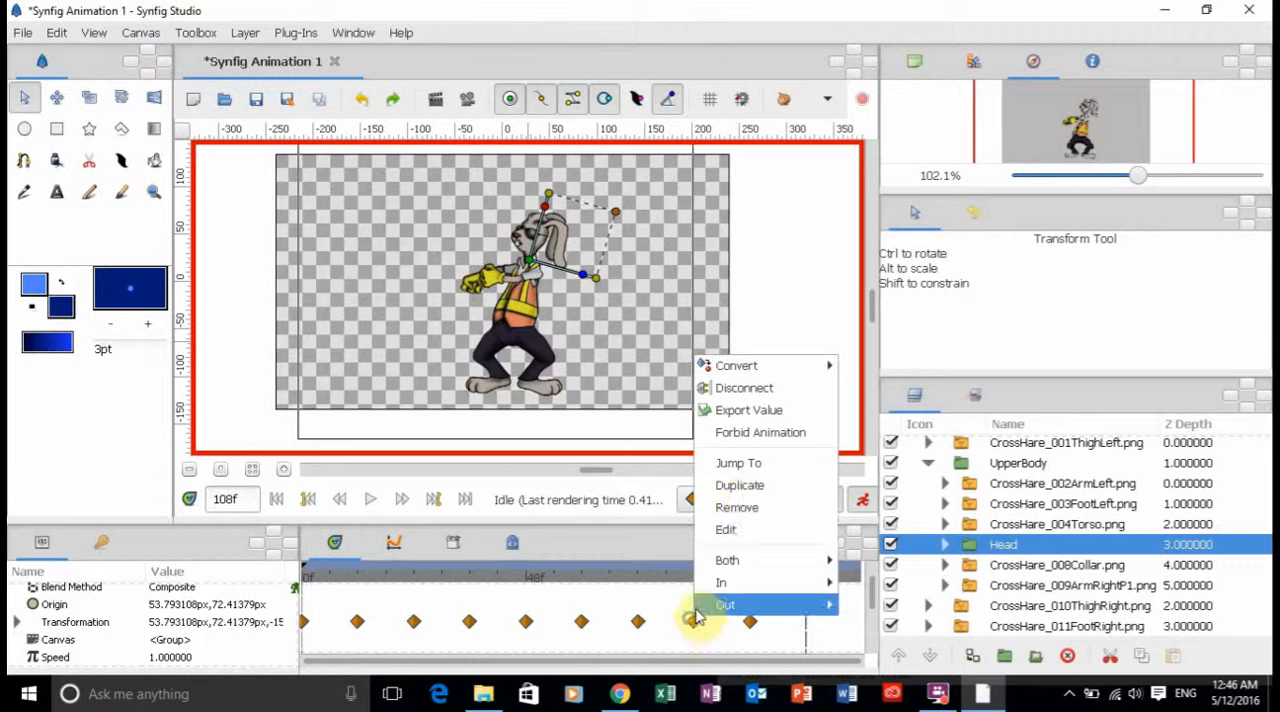
click(750, 486)
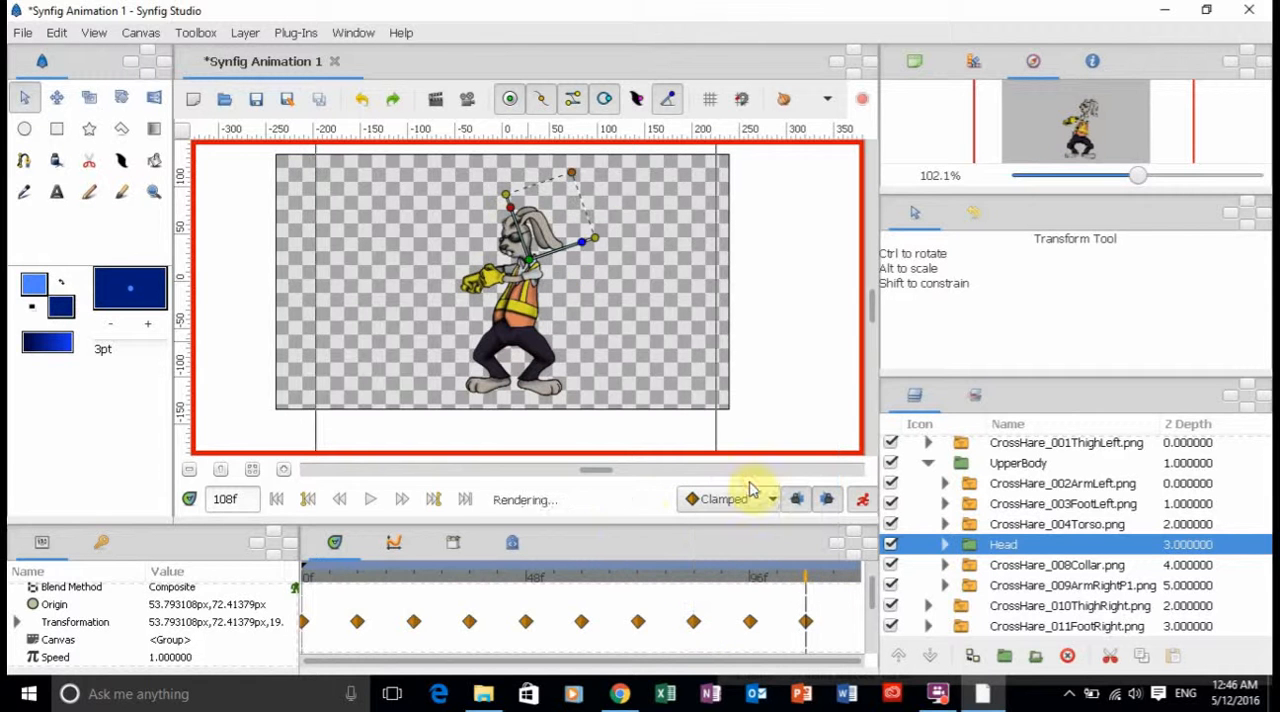
Duplicate the Head group's frame 96 Transformation waypoint at the final frame, 120.
click(457, 500)
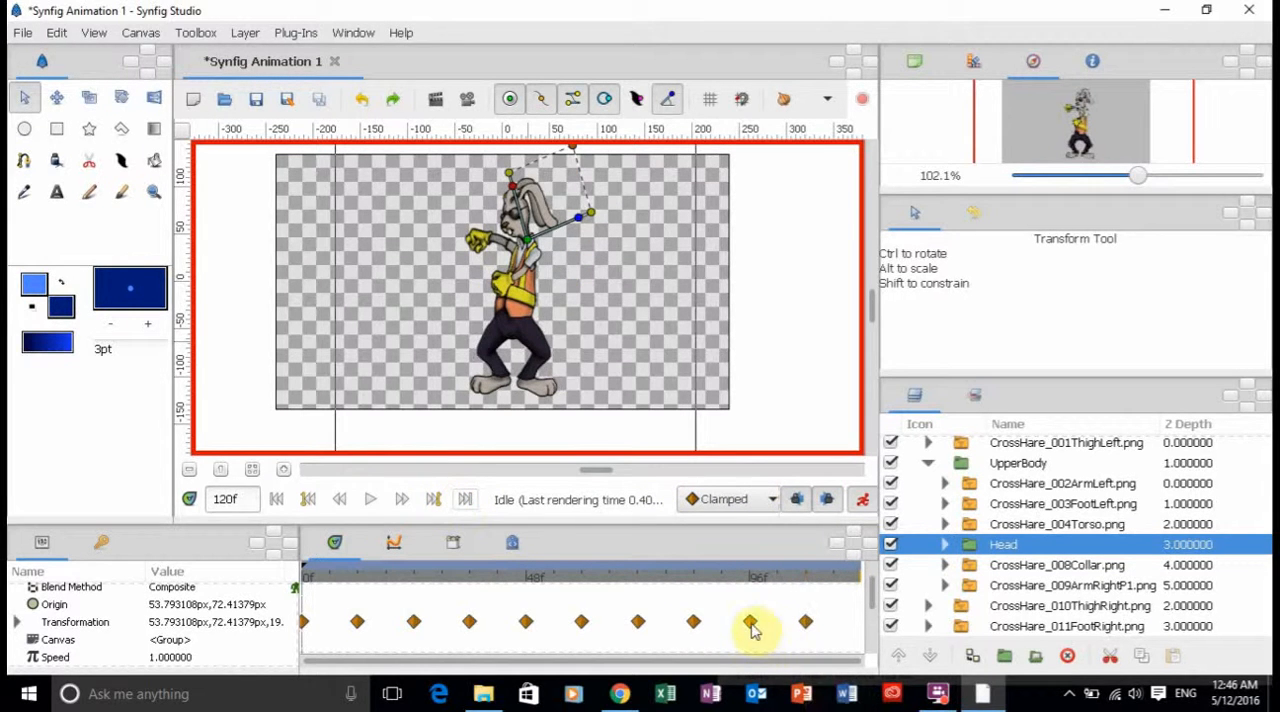
right_click(752, 627)
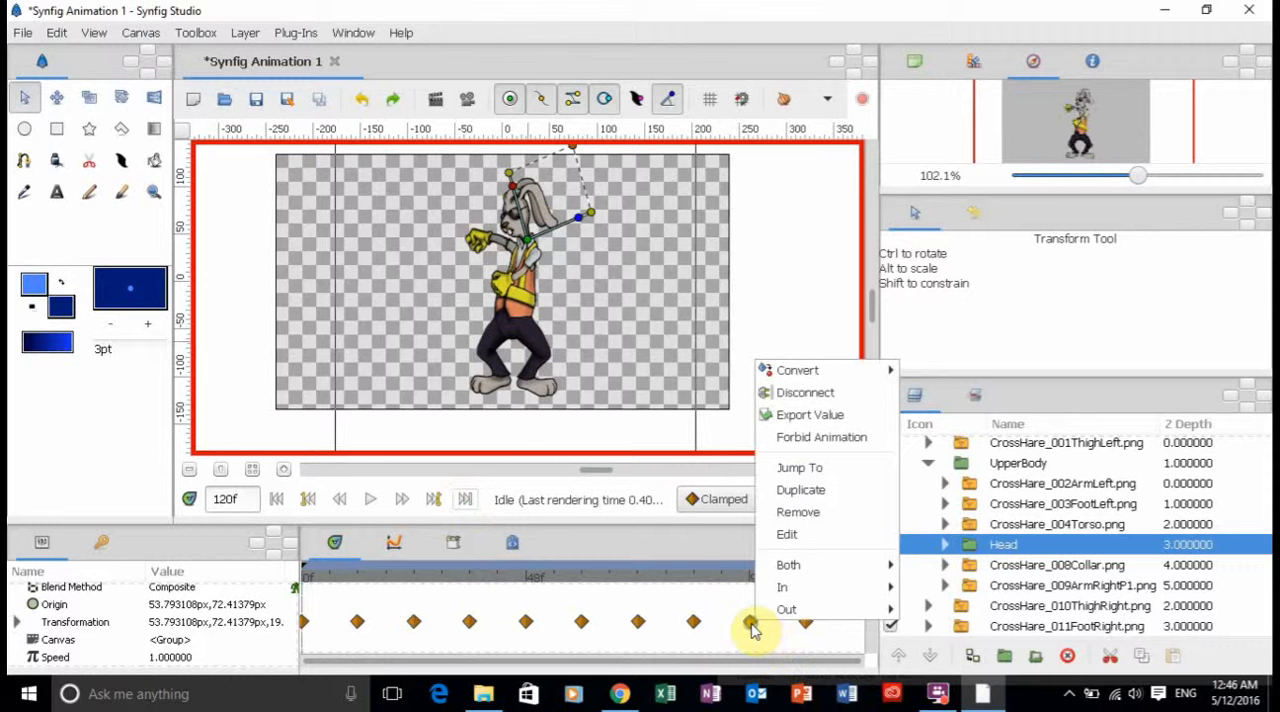
click(800, 490)
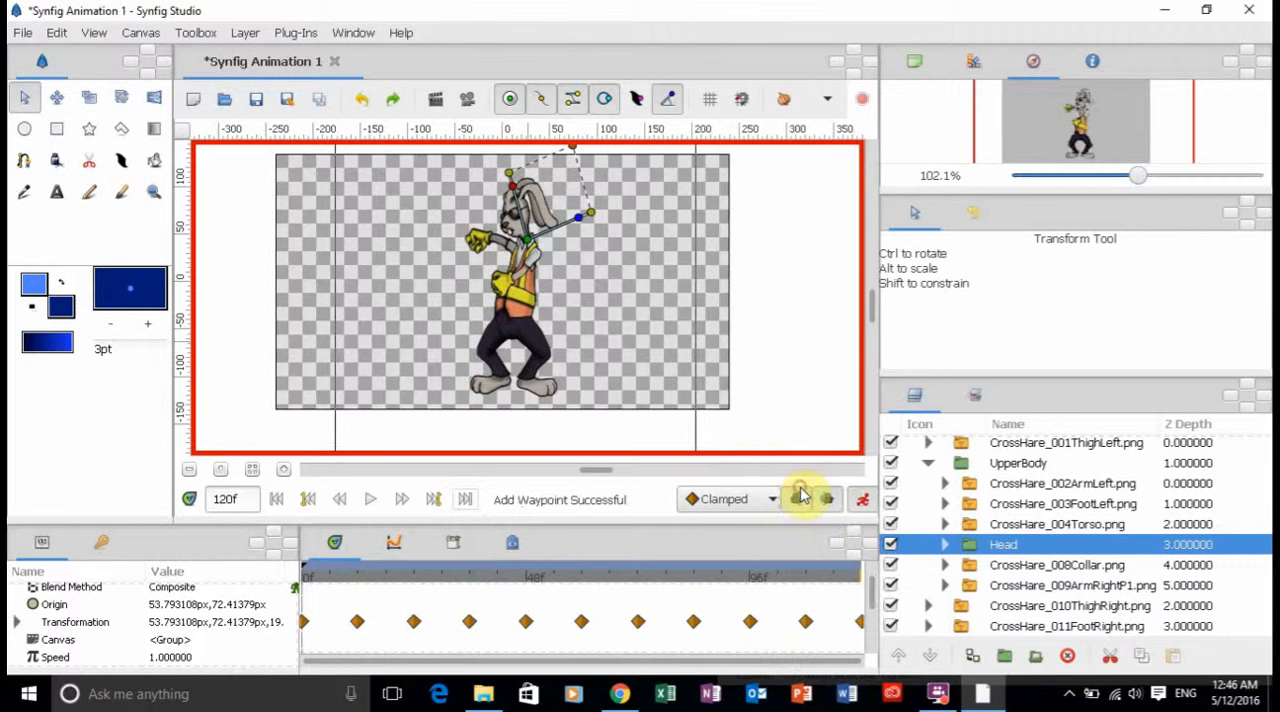
Deselect the Head group and play the whole animation from frame 0 to check the head nod.
click(277, 499)
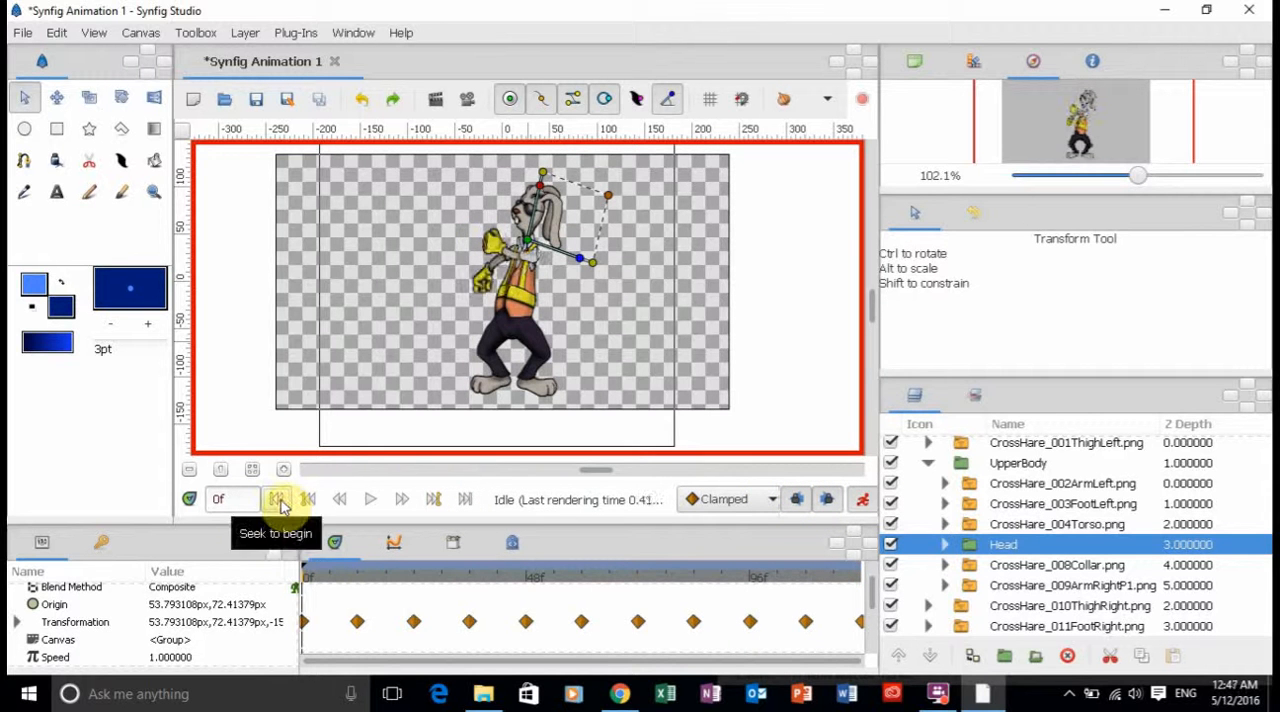
click(268, 383)
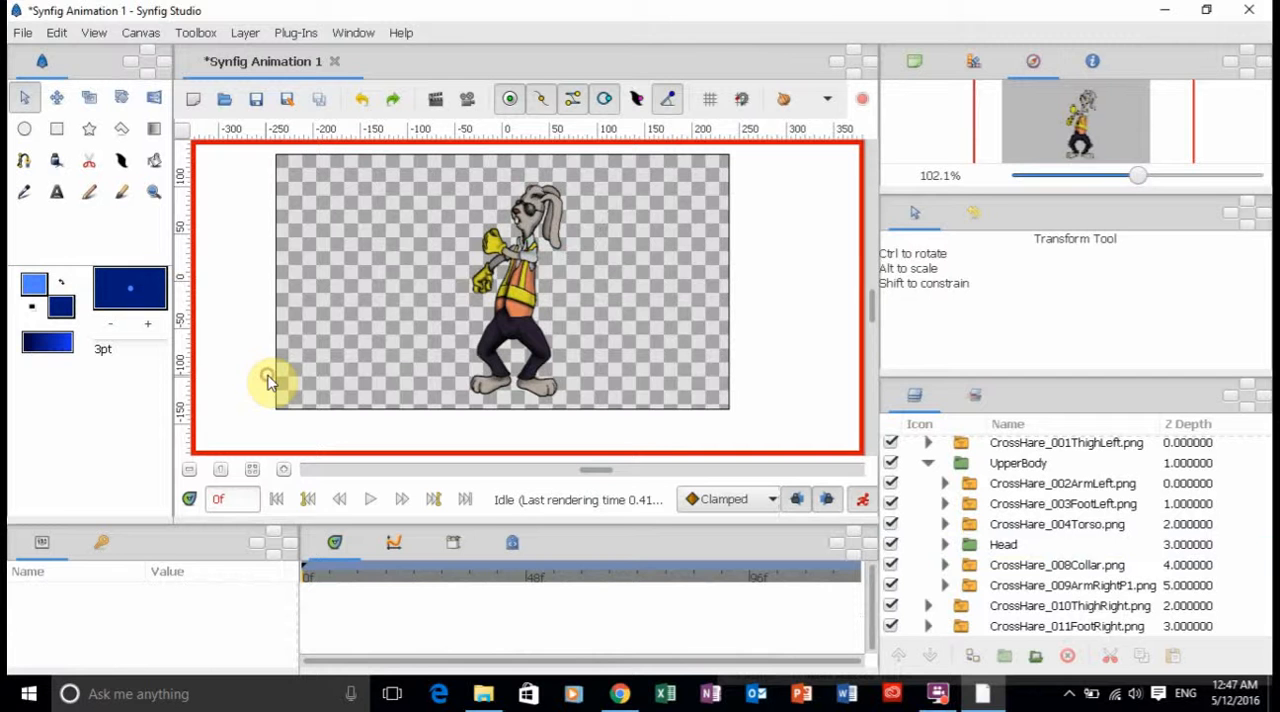
click(371, 500)
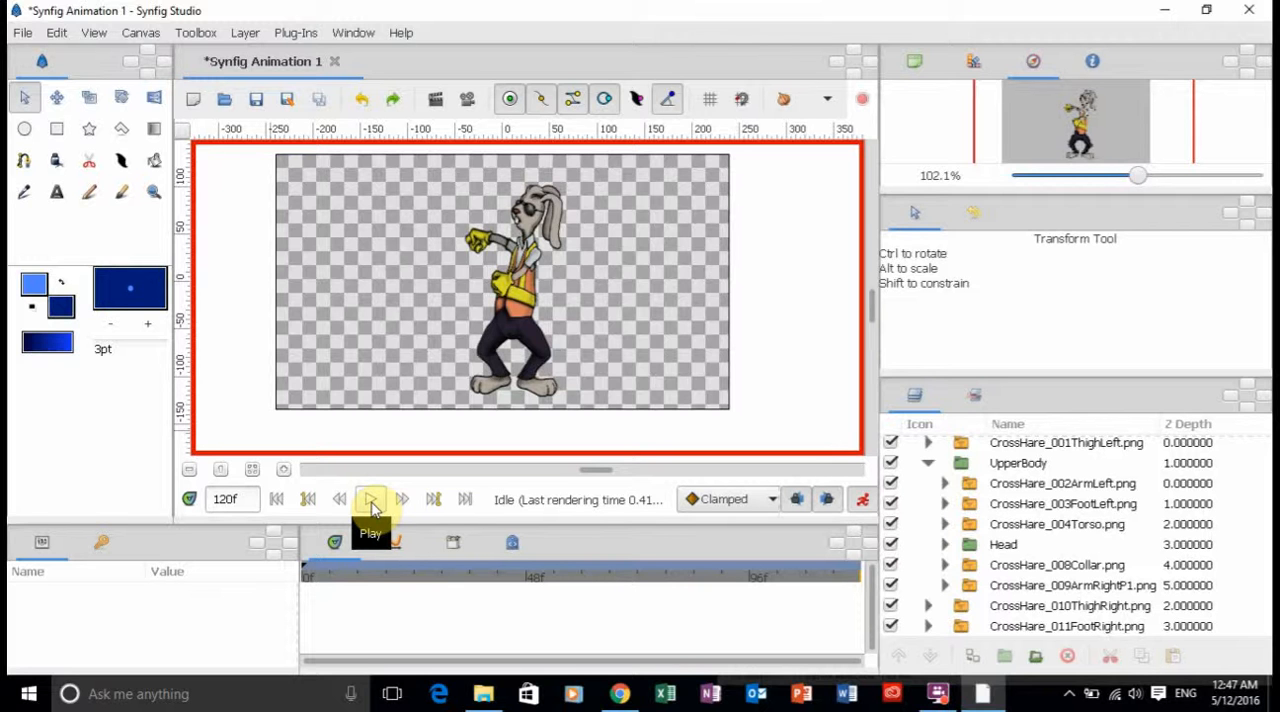
Turn off animate editing mode and collapse the UpperBody group and its parent Group in the layer list.
click(862, 501)
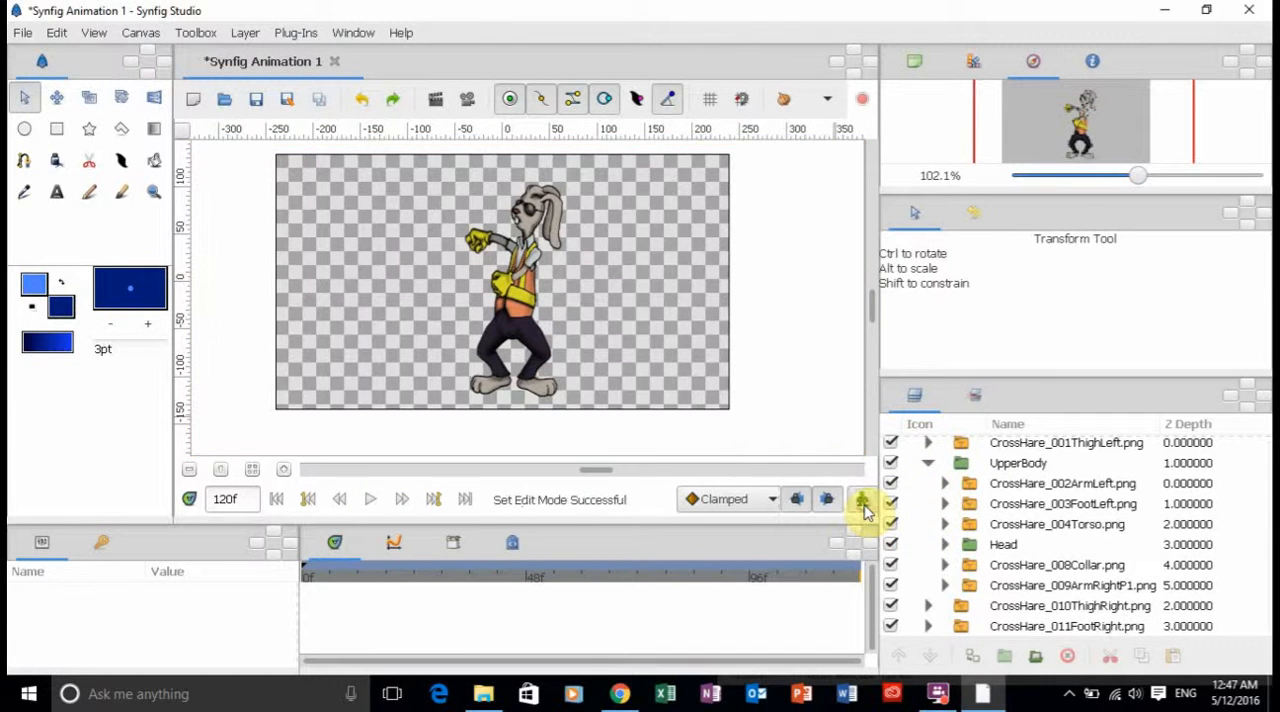
click(929, 464)
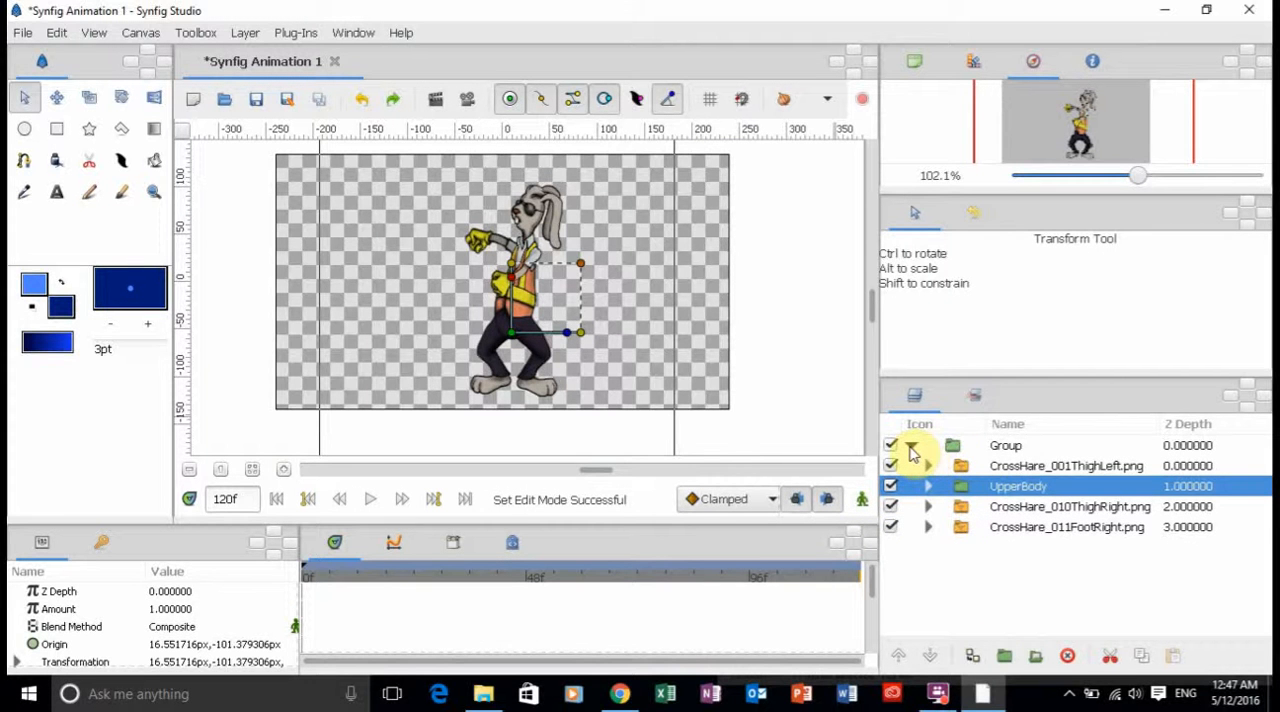
click(912, 450)
Select the collapsed parent Group without renaming it and bring its Transformation and Canvas waypoints into view on the timeline.
click(1003, 446)
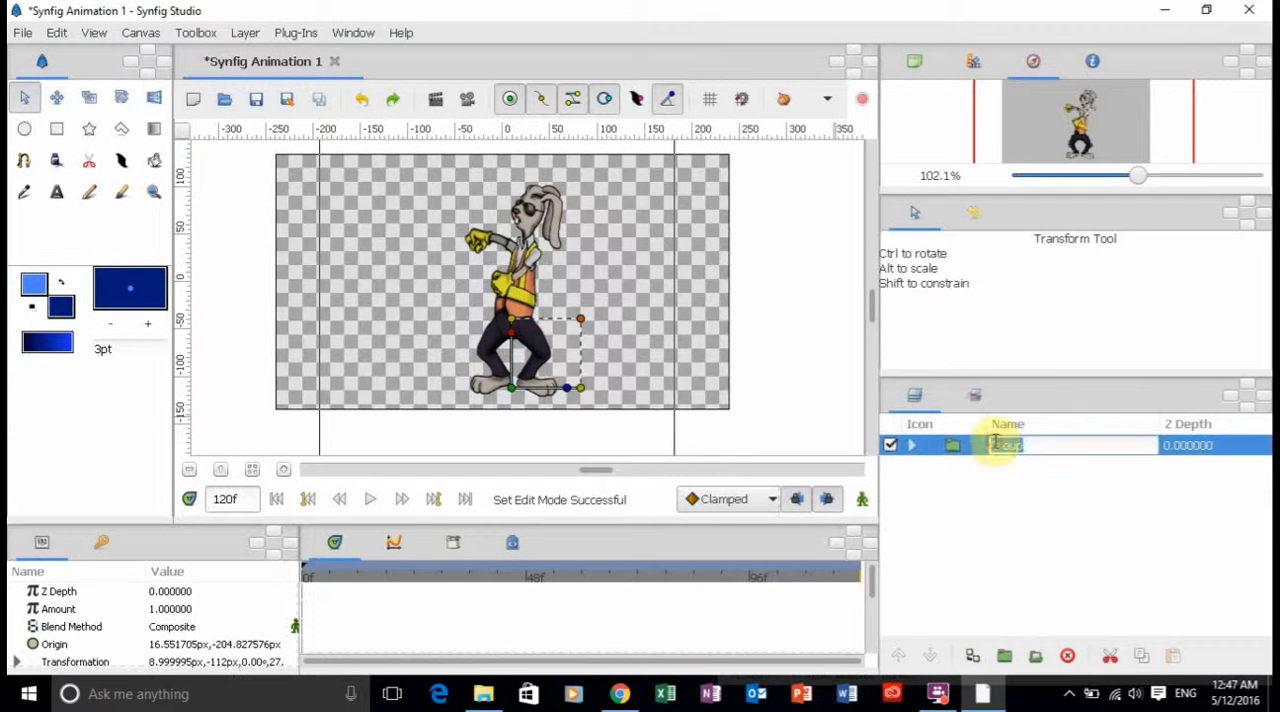
click(812, 365)
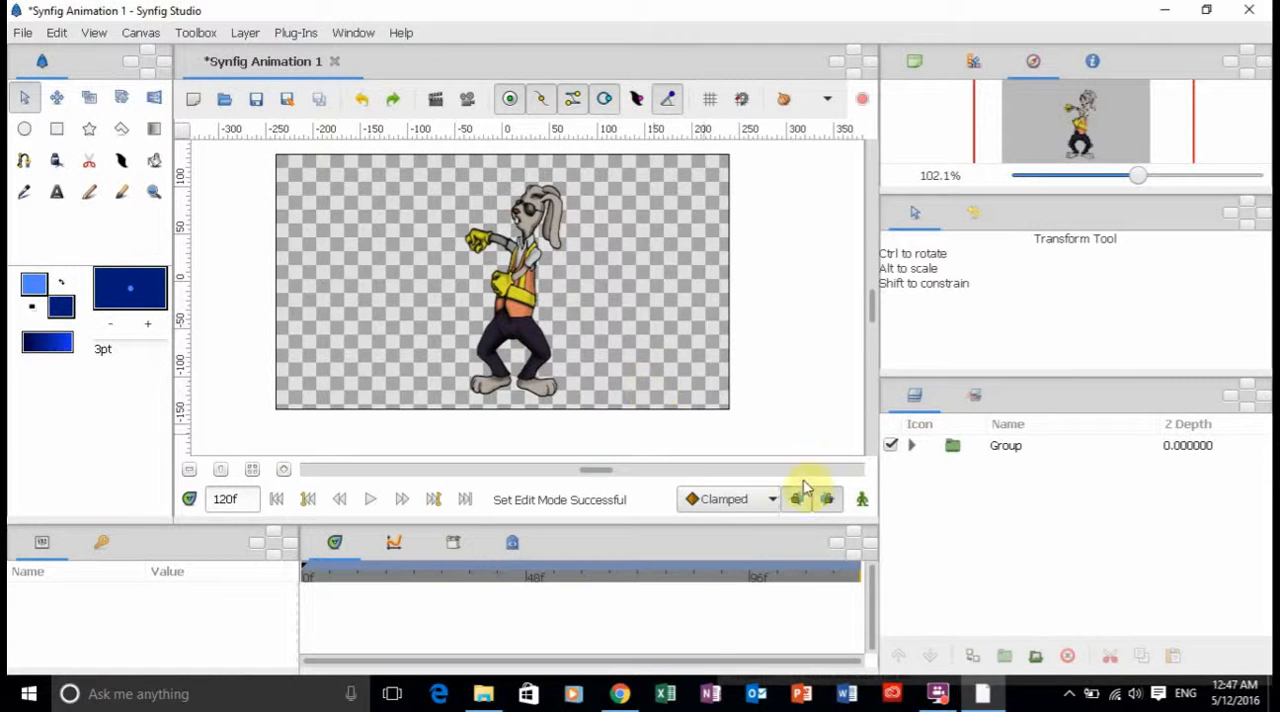
double_click(1003, 446)
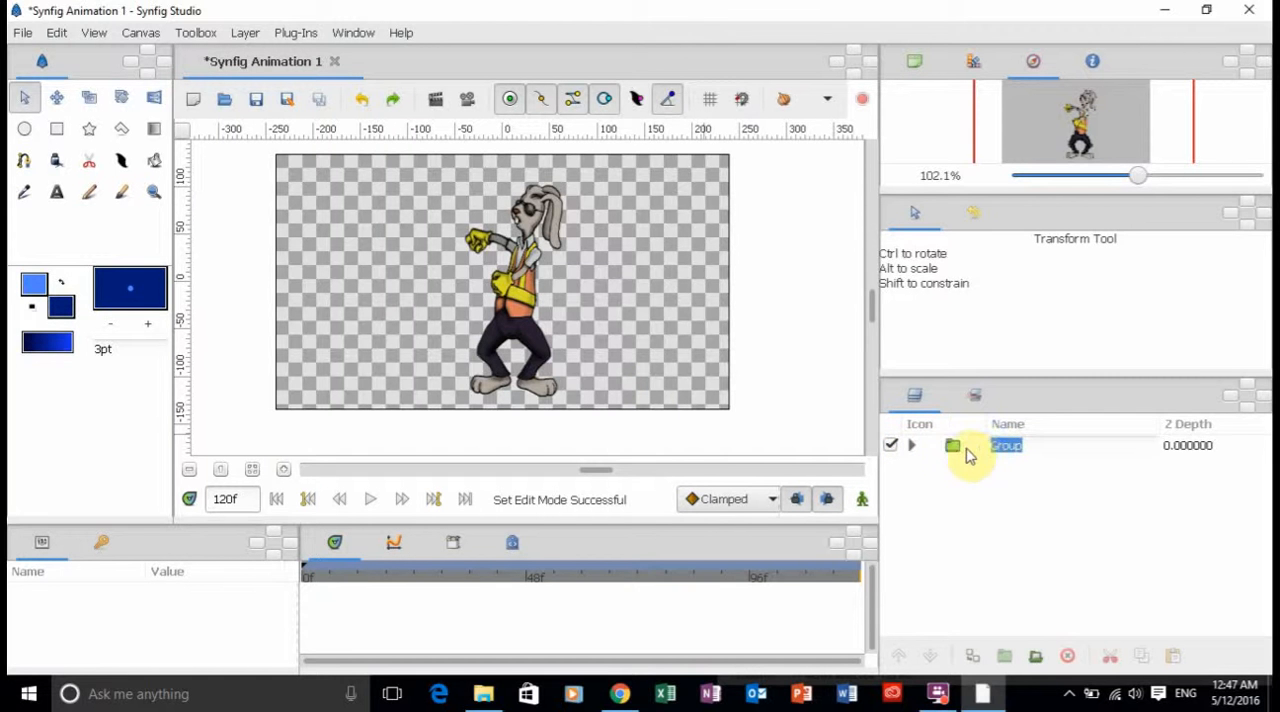
click(960, 450)
double_click(960, 450)
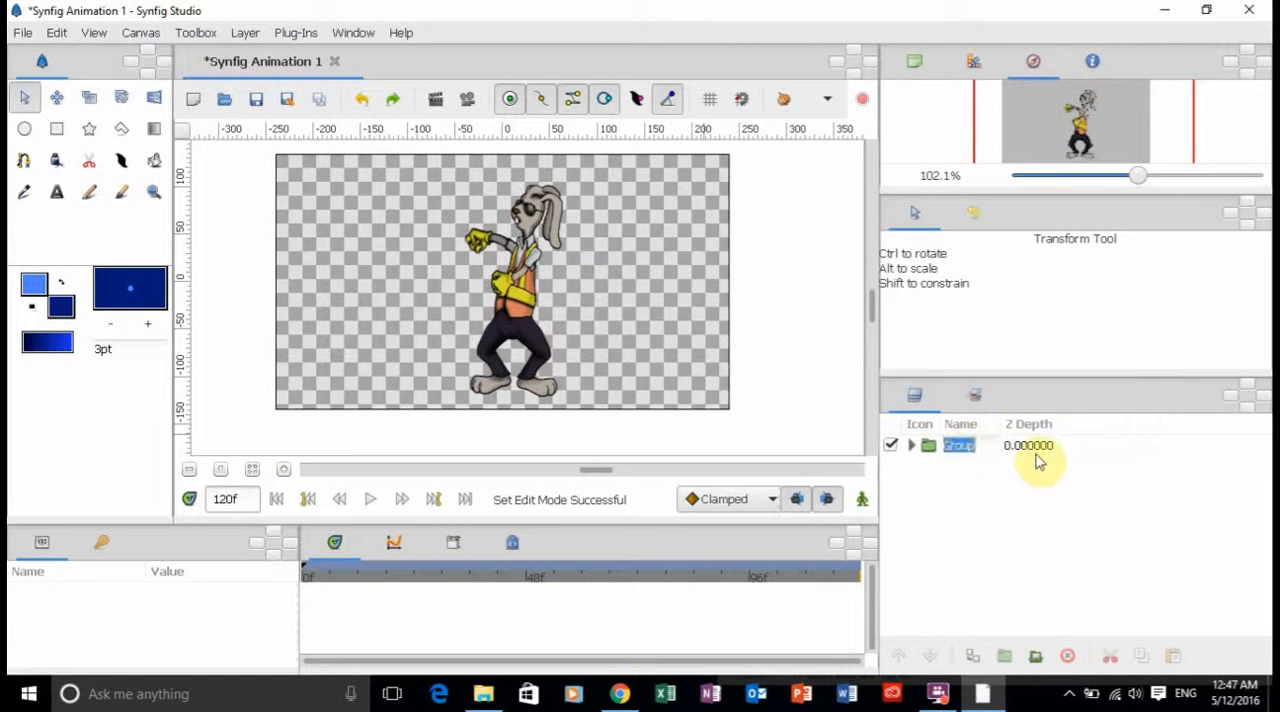
click(1071, 448)
click(928, 453)
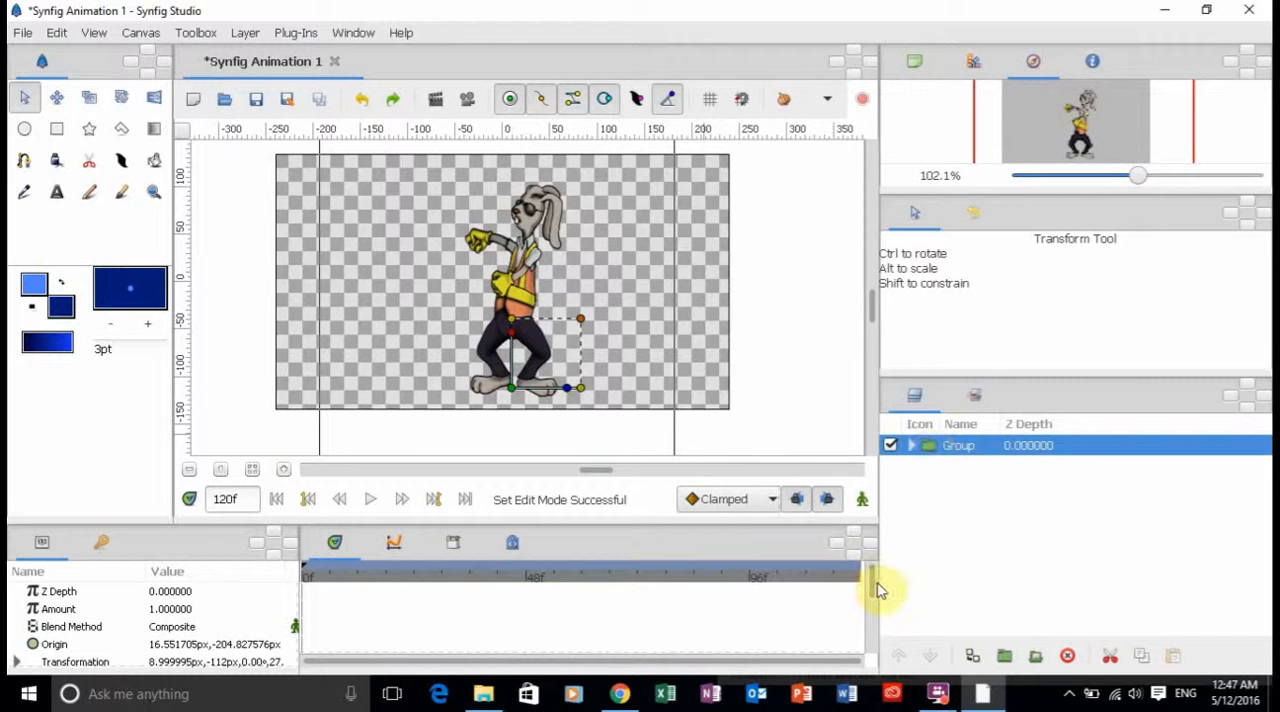
scroll(872, 590, down, 3)
scroll(872, 588, up, 3)
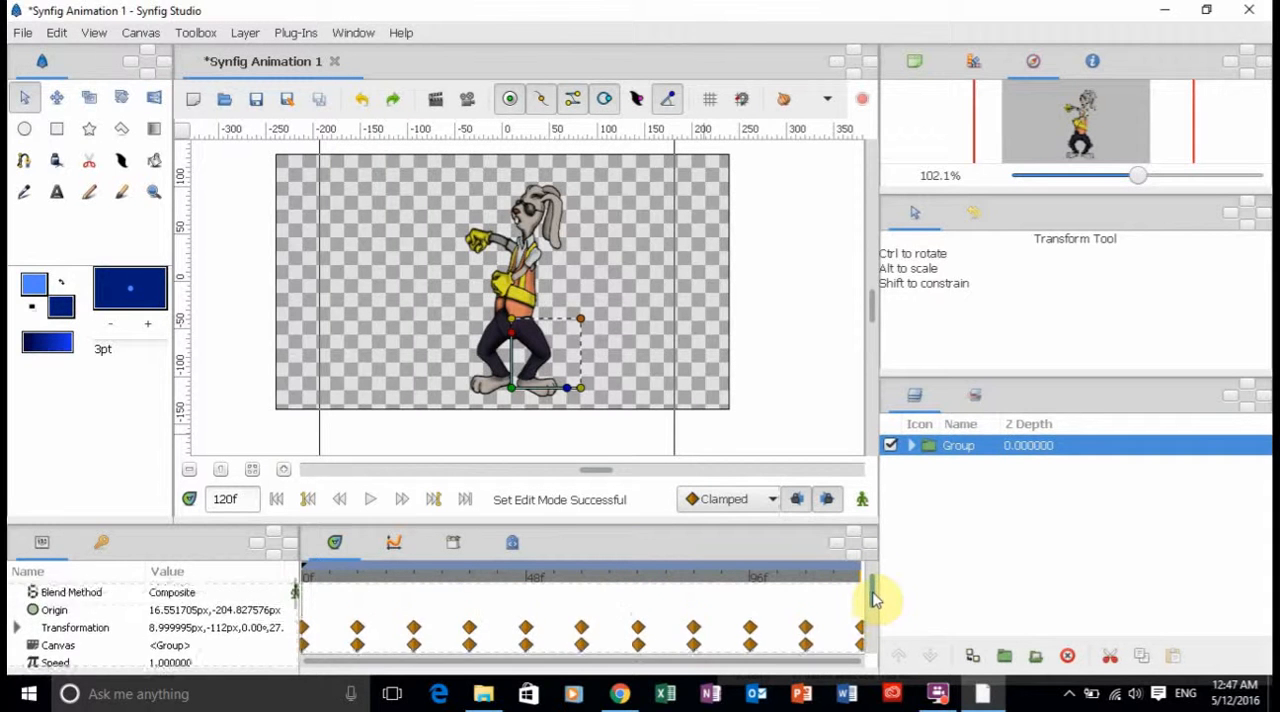
drag(873, 577, 871, 598)
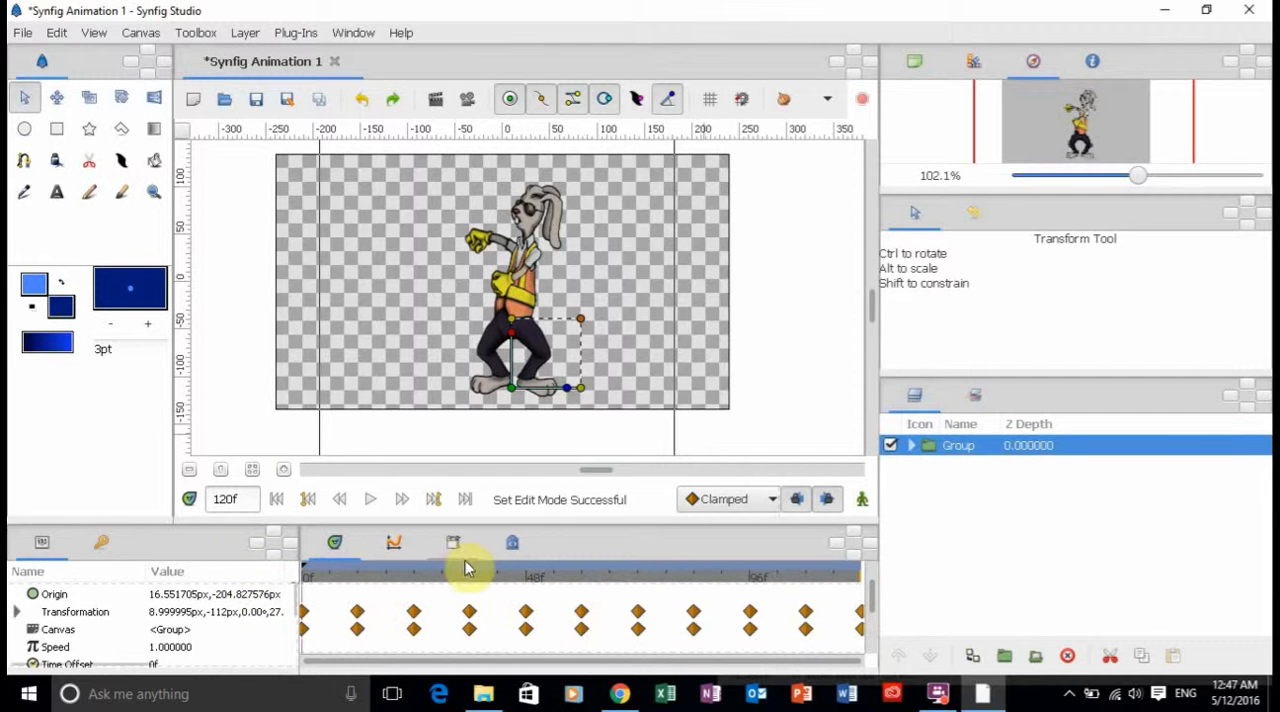
Add a new keyframe at the final frame, 120, in the keyframe list.
click(103, 543)
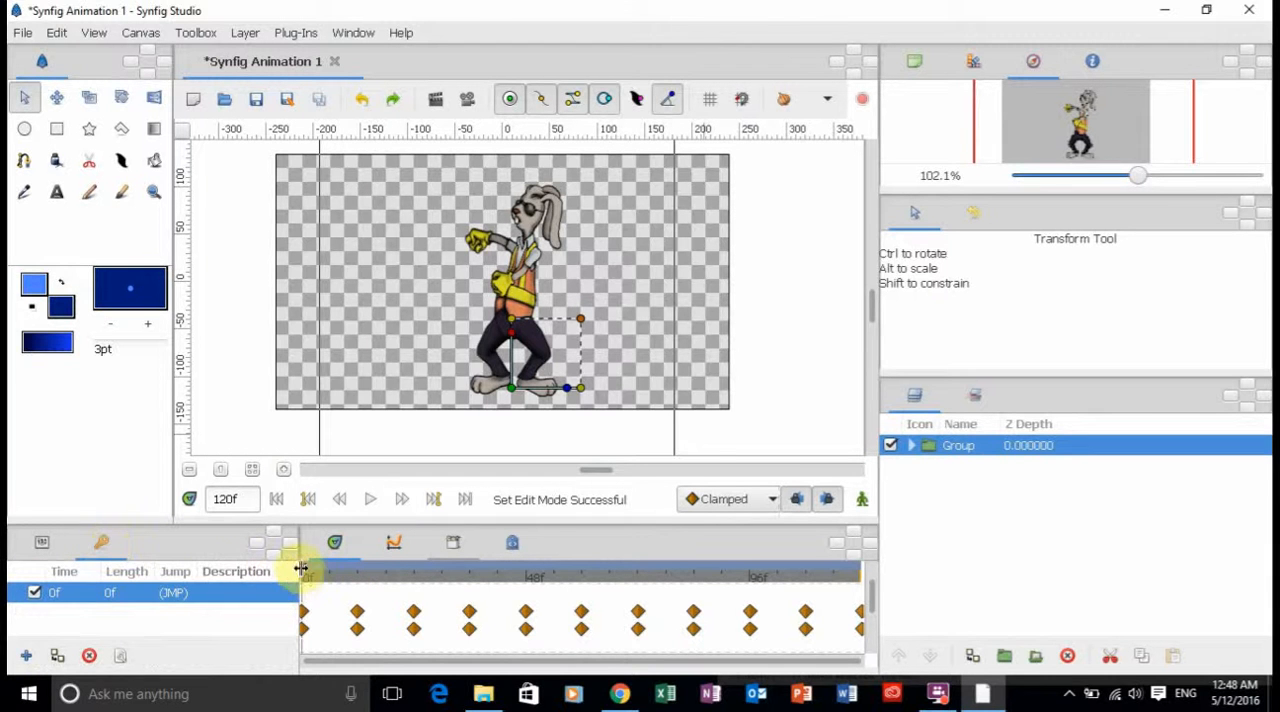
click(465, 509)
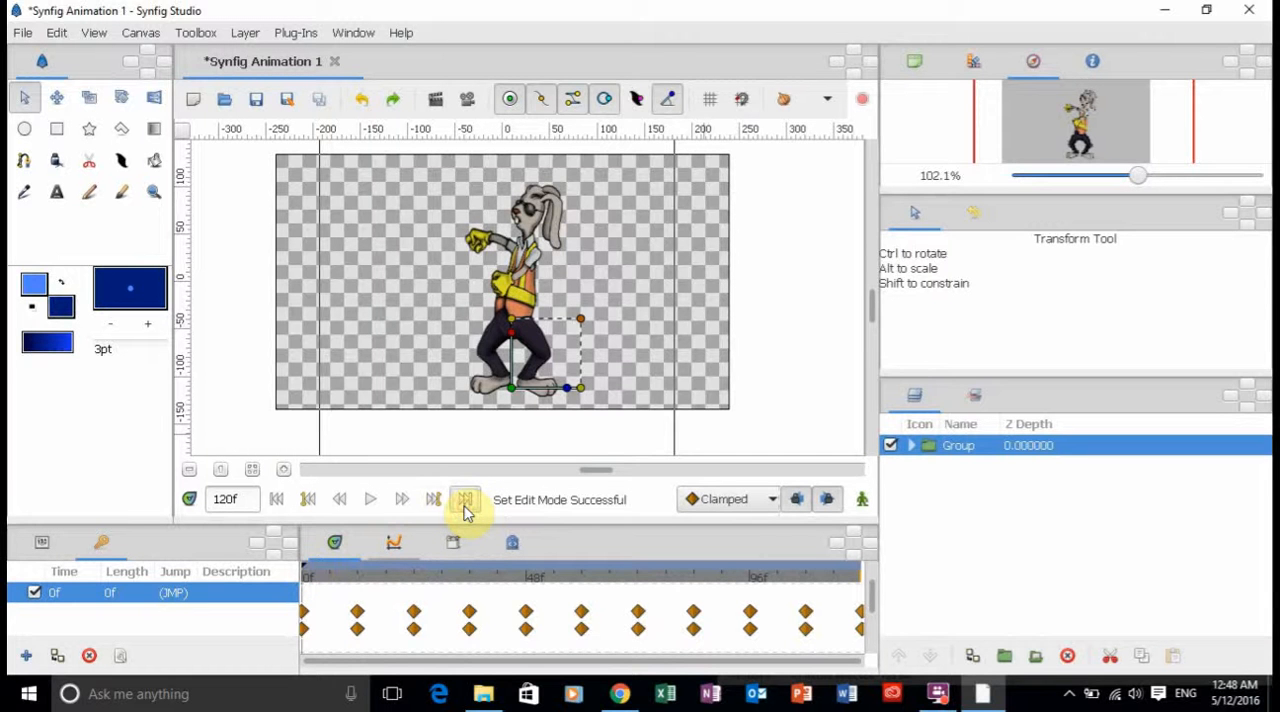
click(25, 657)
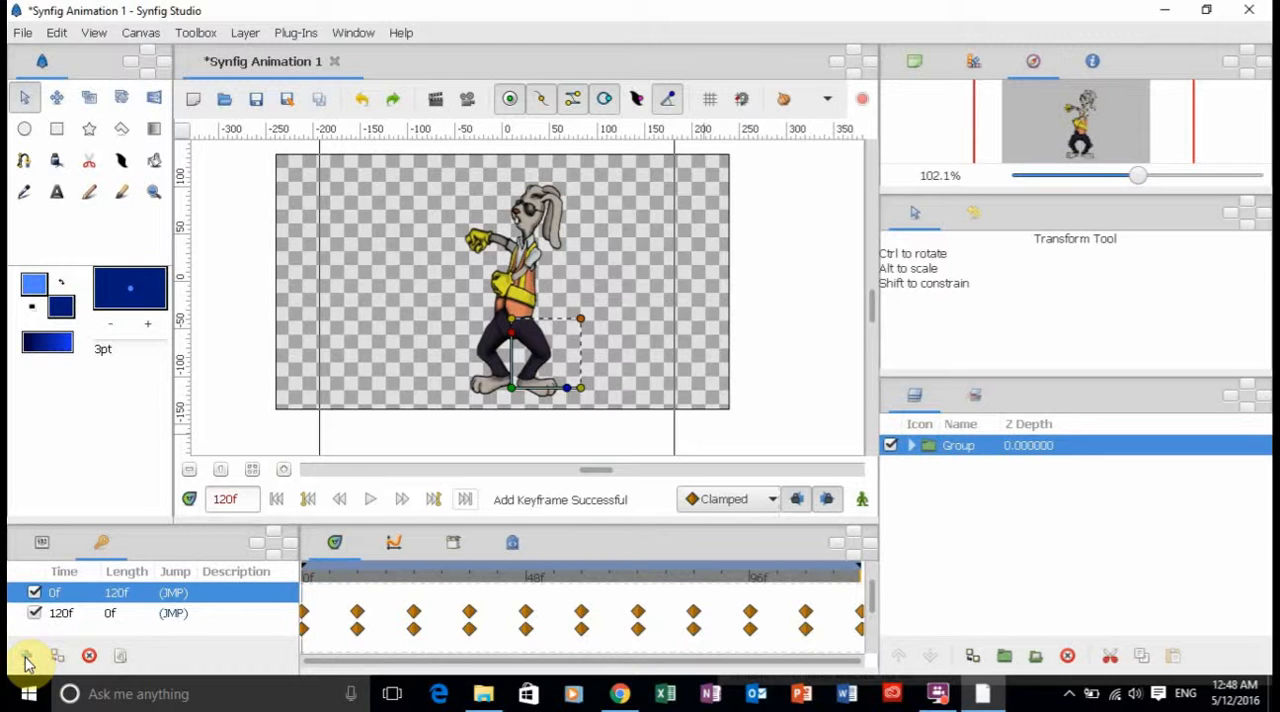
Move the end keyframe on the timeline to frame 60, compressing all waypoints to speed up the animation.
click(862, 570)
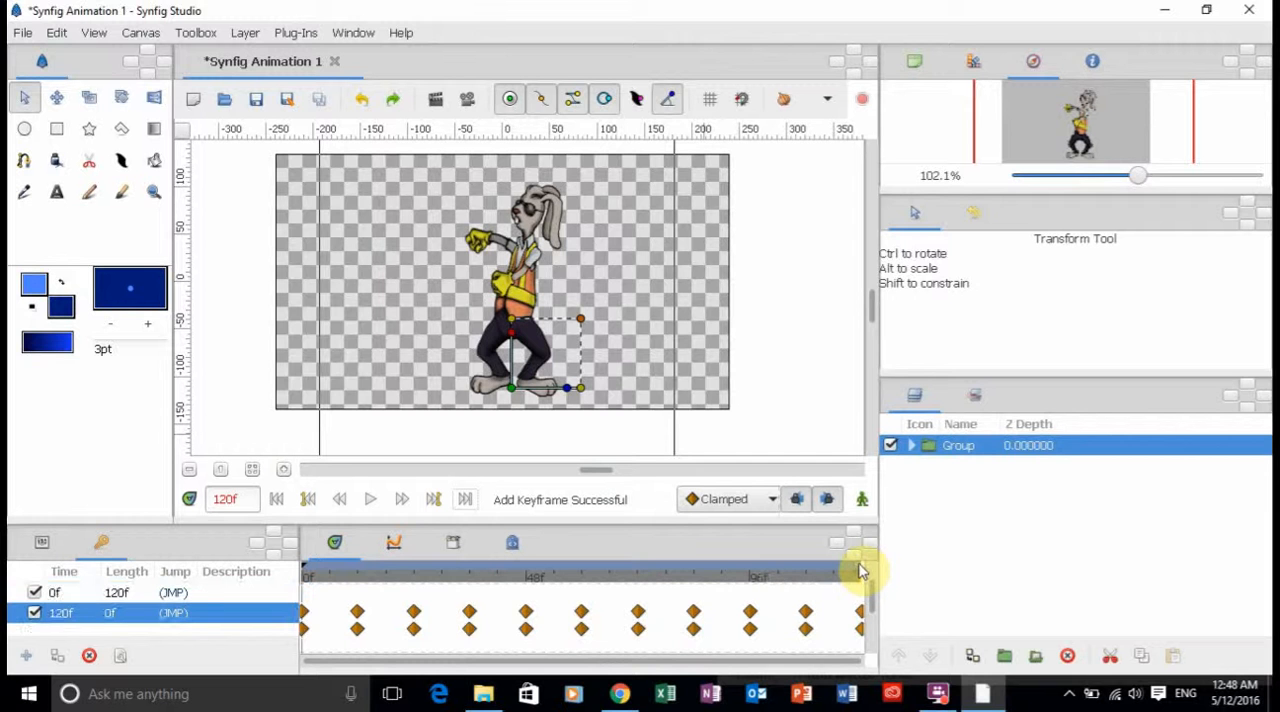
drag(862, 570, 797, 572)
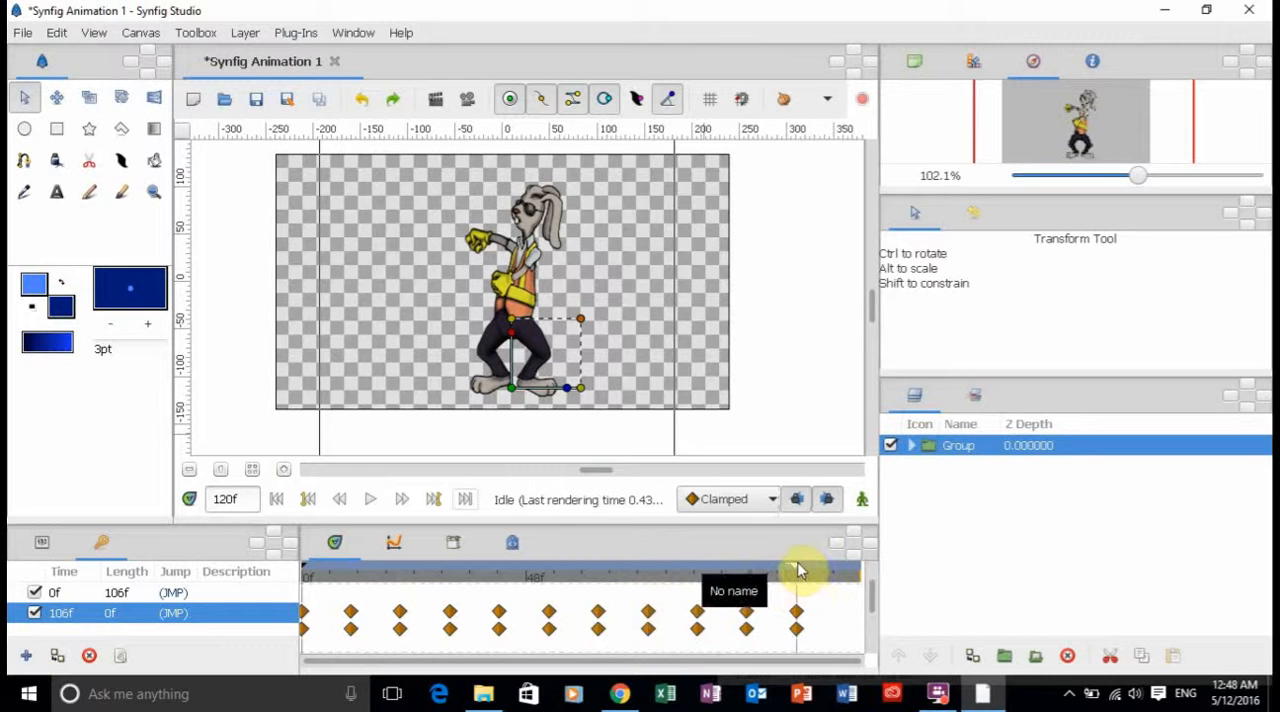
mouse_move(796, 567)
mouse_down()
mouse_move(684, 588)
mouse_move(880, 588)
mouse_move(584, 569)
mouse_up()
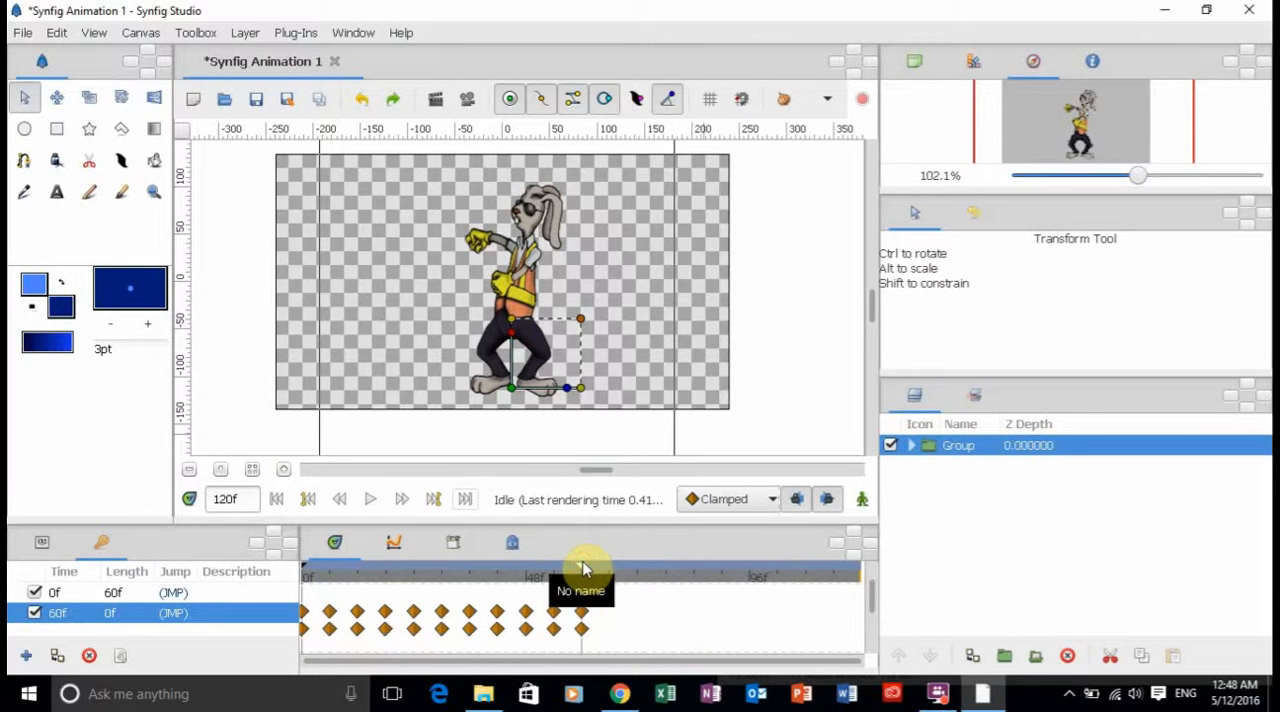
Deselect the Group, preview the retimed animation from frame 0, and return to the first frame.
click(277, 499)
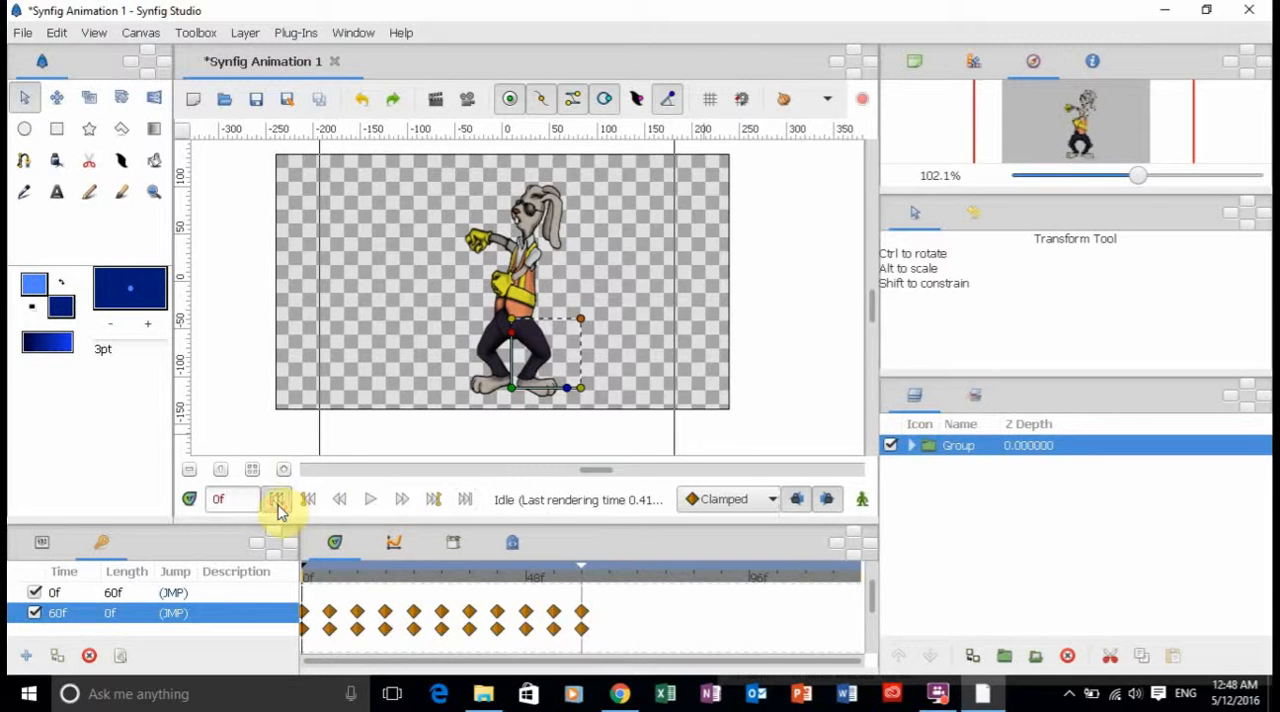
click(237, 403)
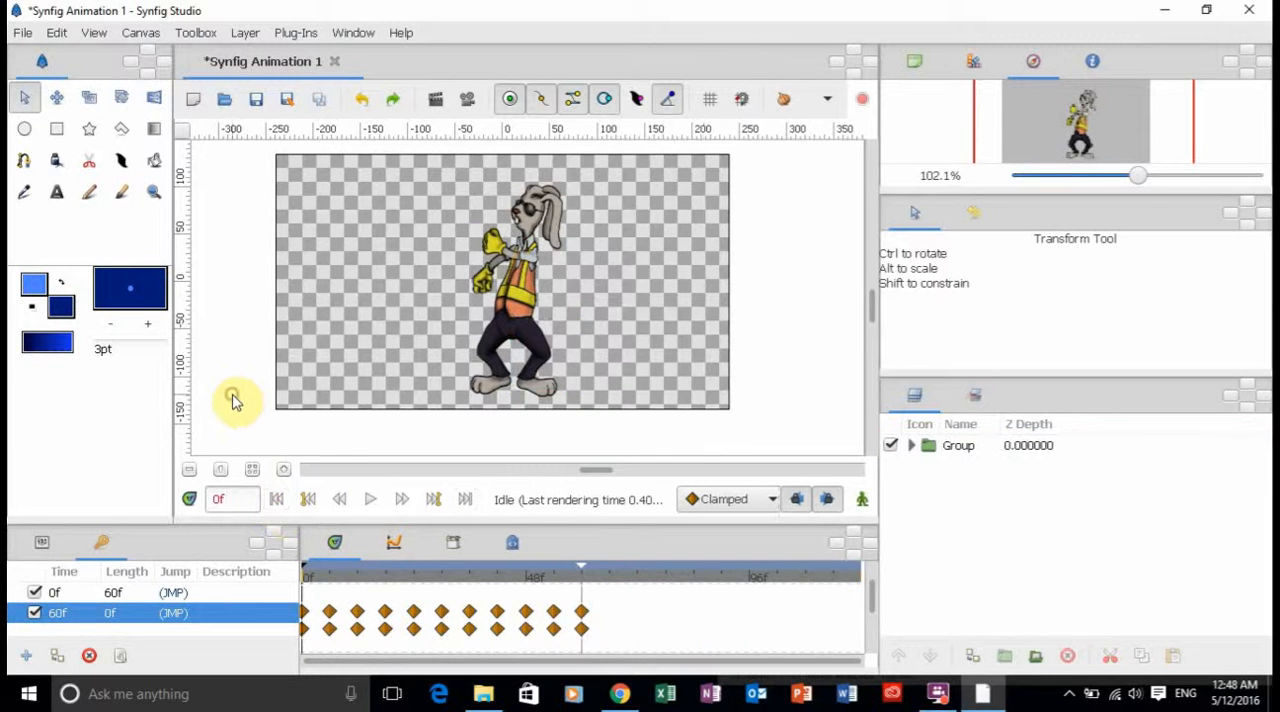
click(371, 500)
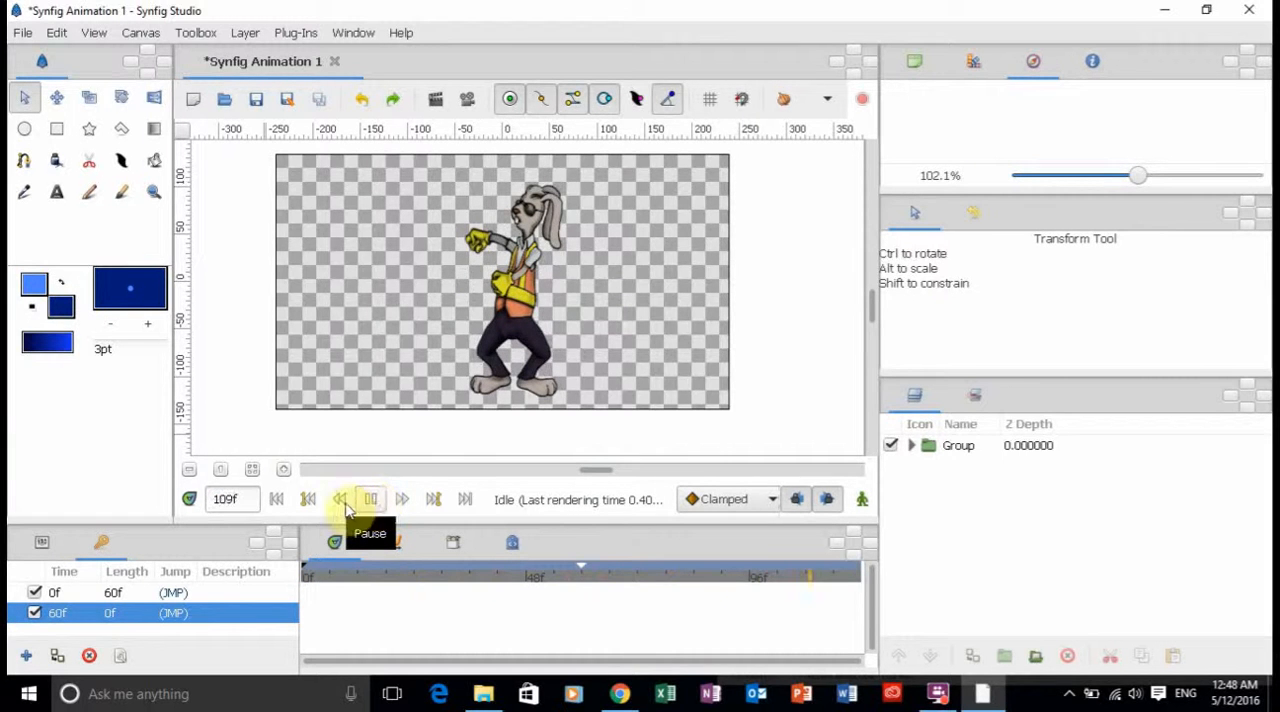
click(277, 498)
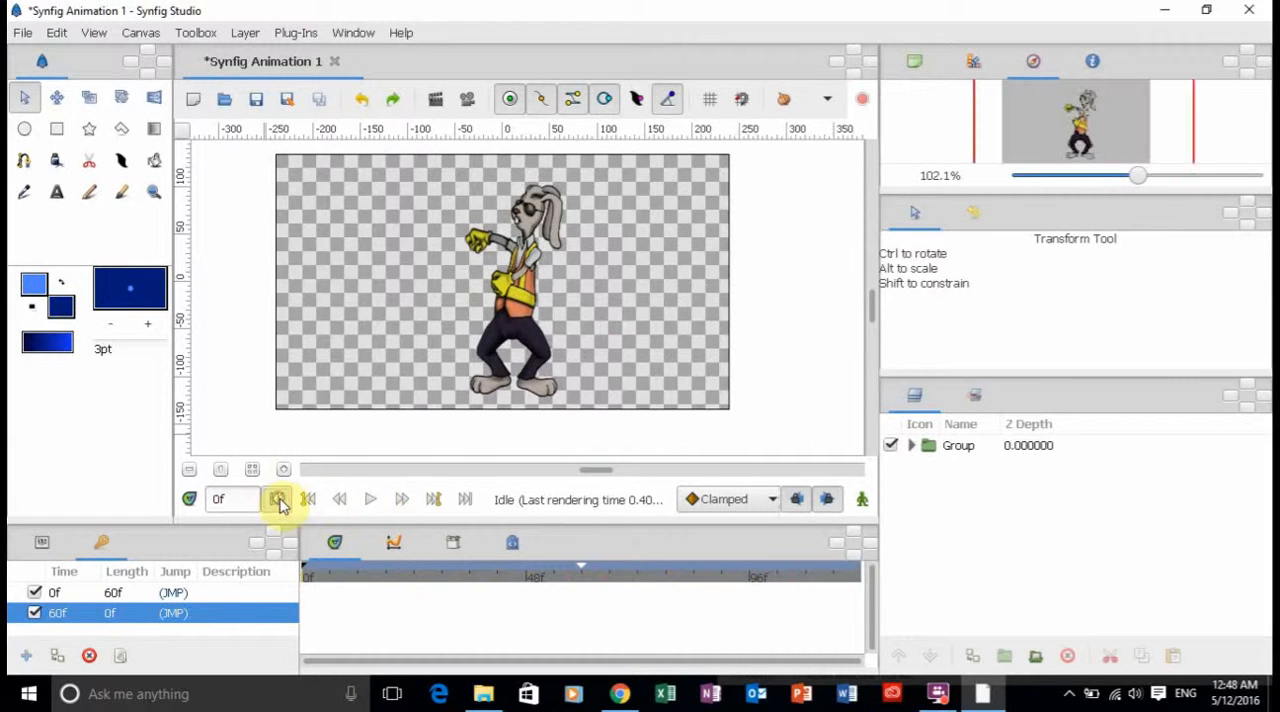
Play the sped-up animation through once more and go back to frame 0.
click(365, 505)
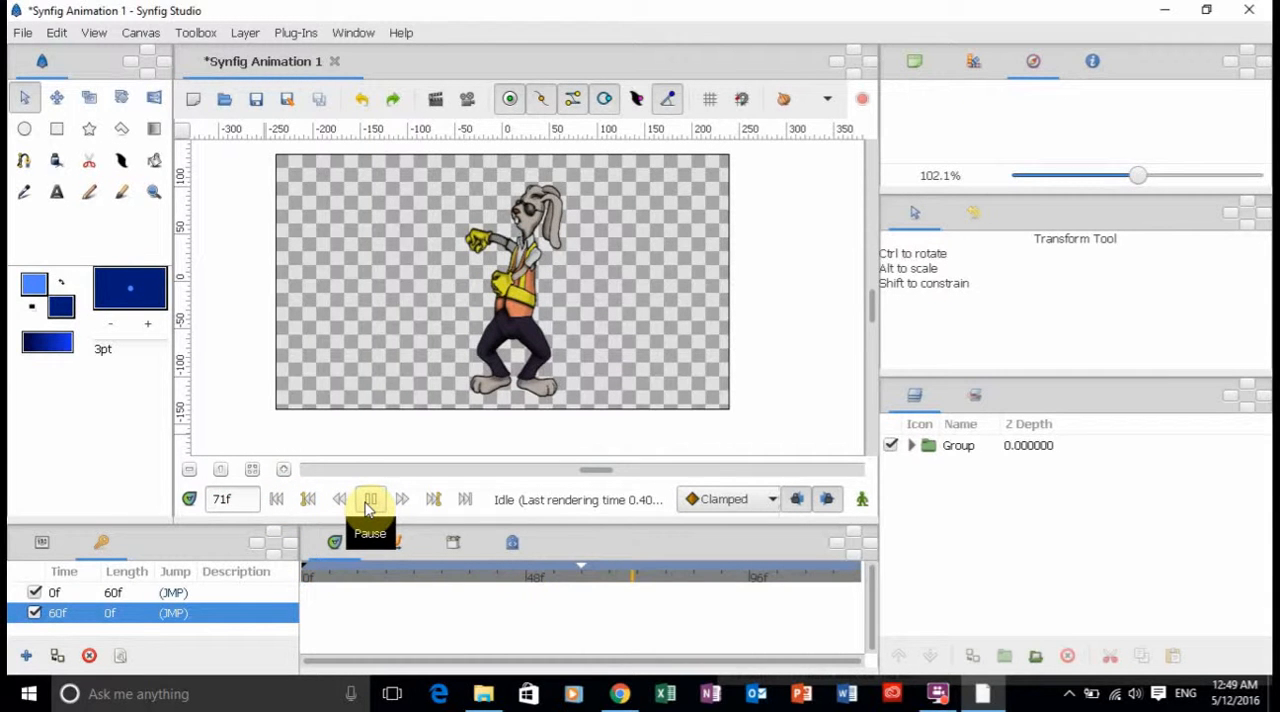
click(279, 500)
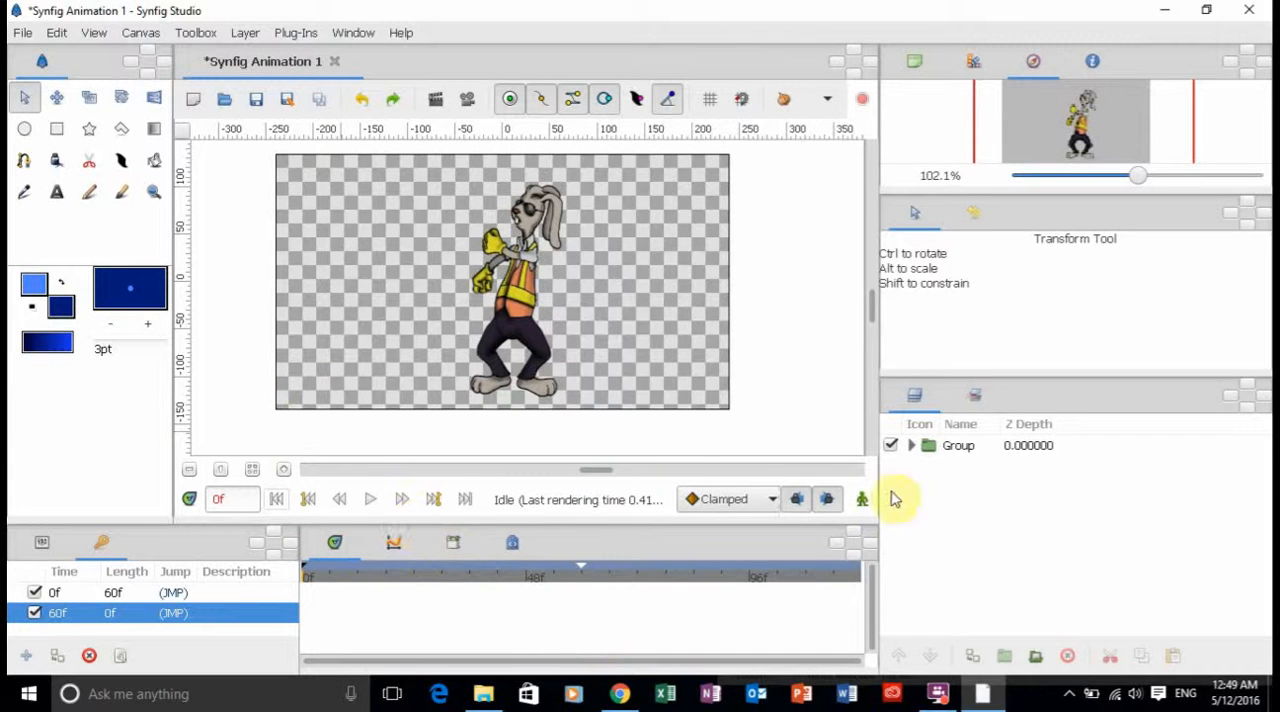
Select the Group, show its waypoints on the timeline, and try to move the end keyframe from frame 60 to frame 80.
click(943, 452)
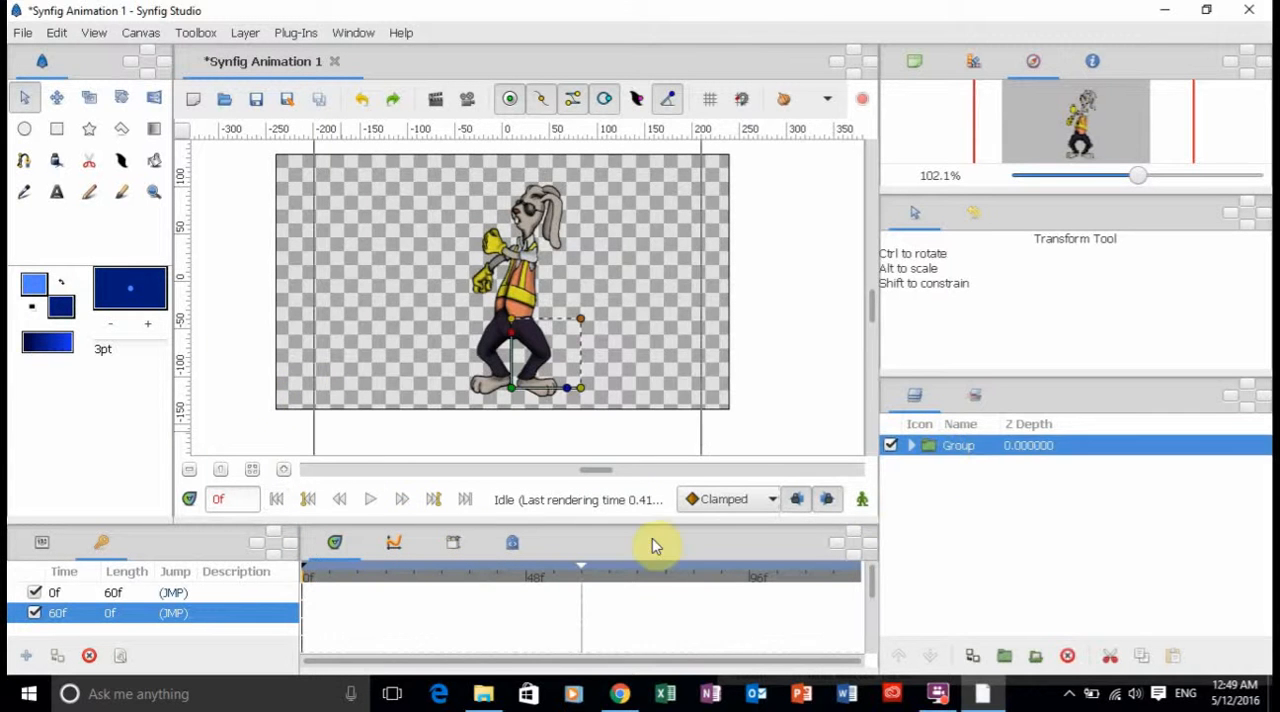
drag(870, 593, 869, 603)
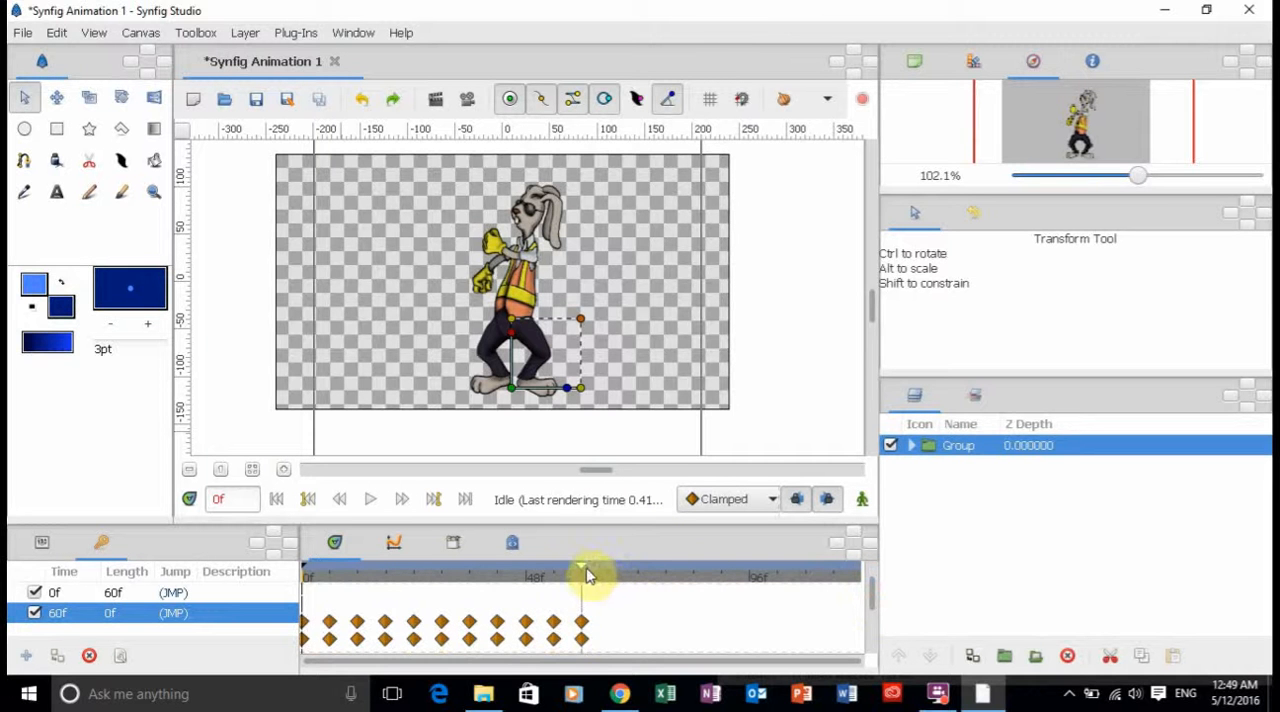
drag(585, 573, 676, 586)
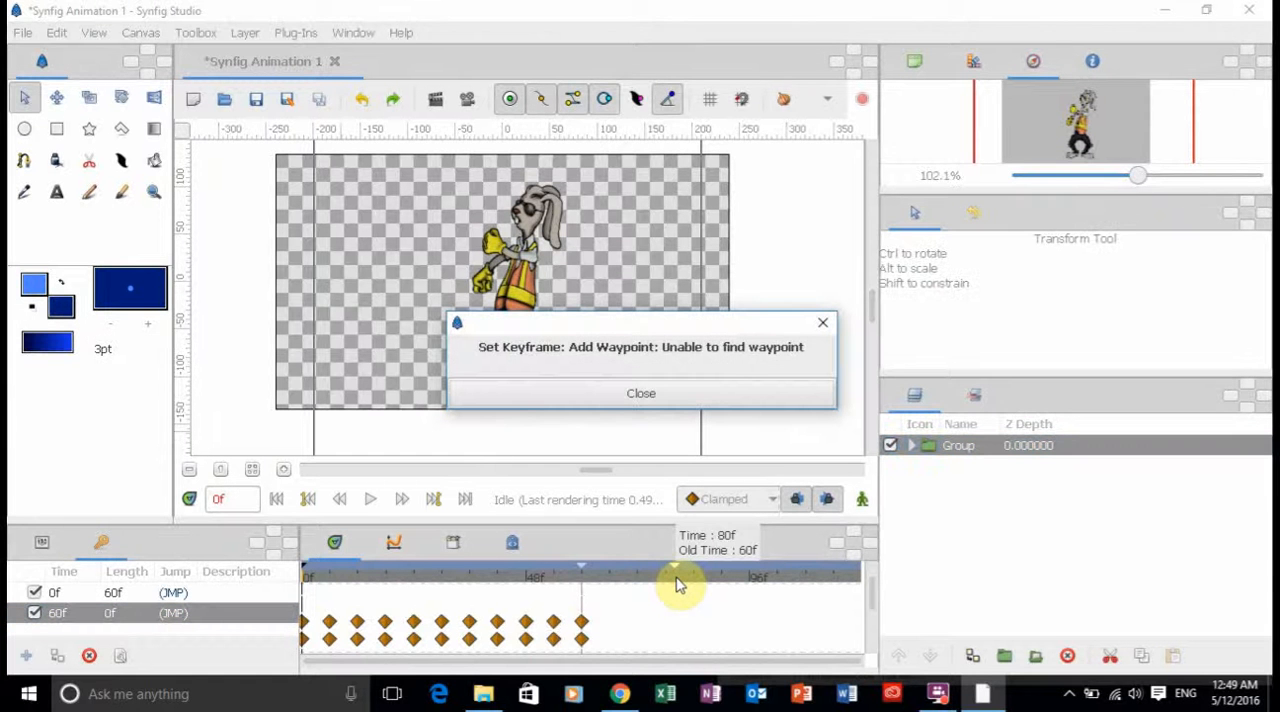
click(658, 404)
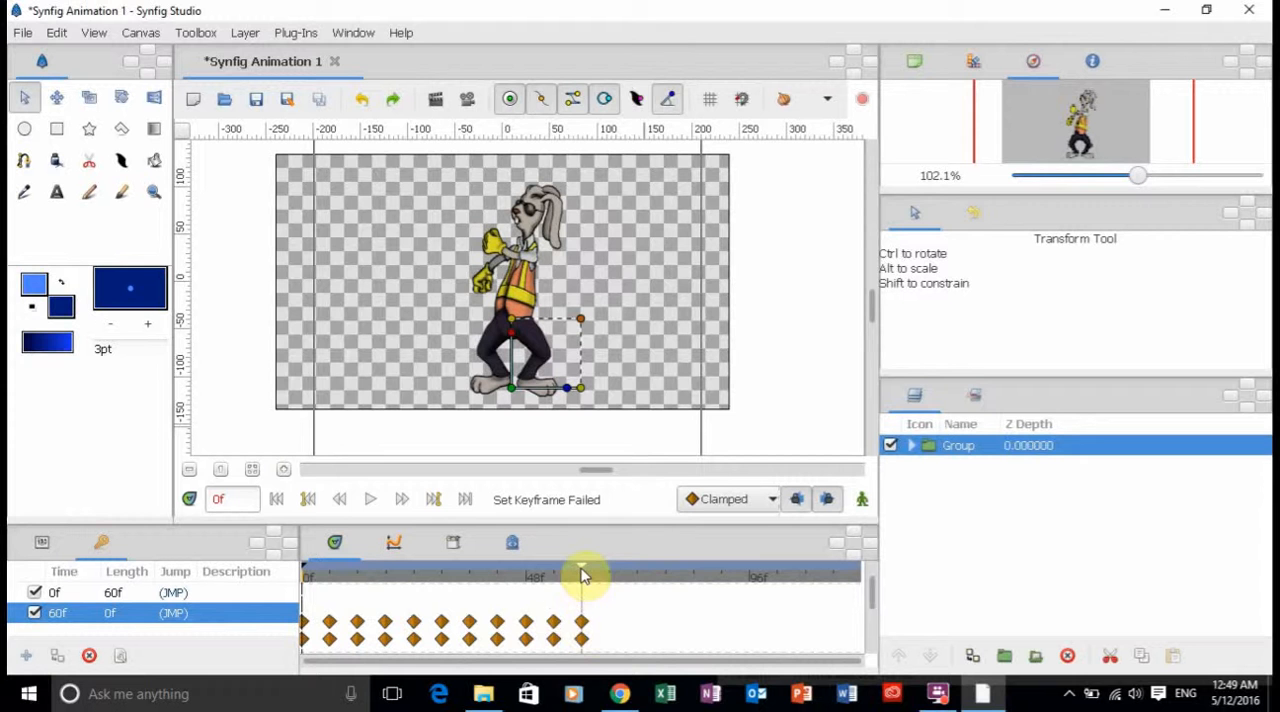
Retry moving the end keyframe to frame 80, first with its description opened for editing and again after reselecting the Group.
double_click(238, 610)
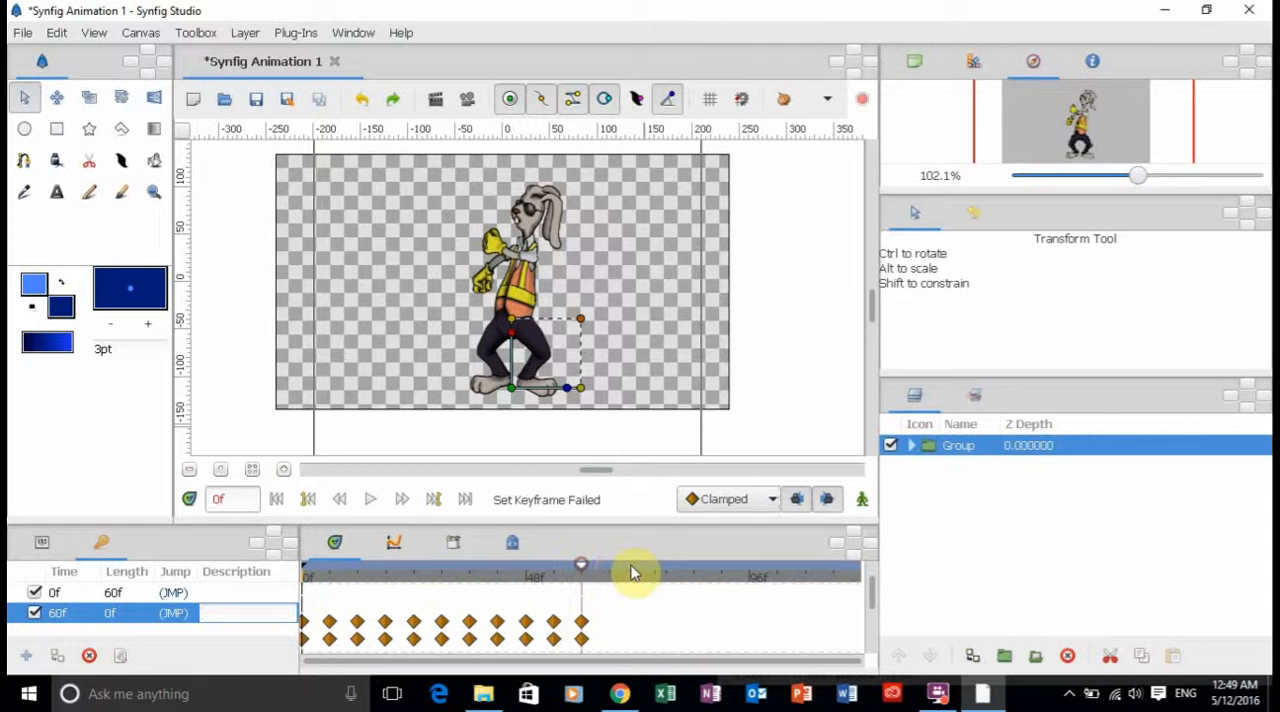
drag(580, 565, 677, 571)
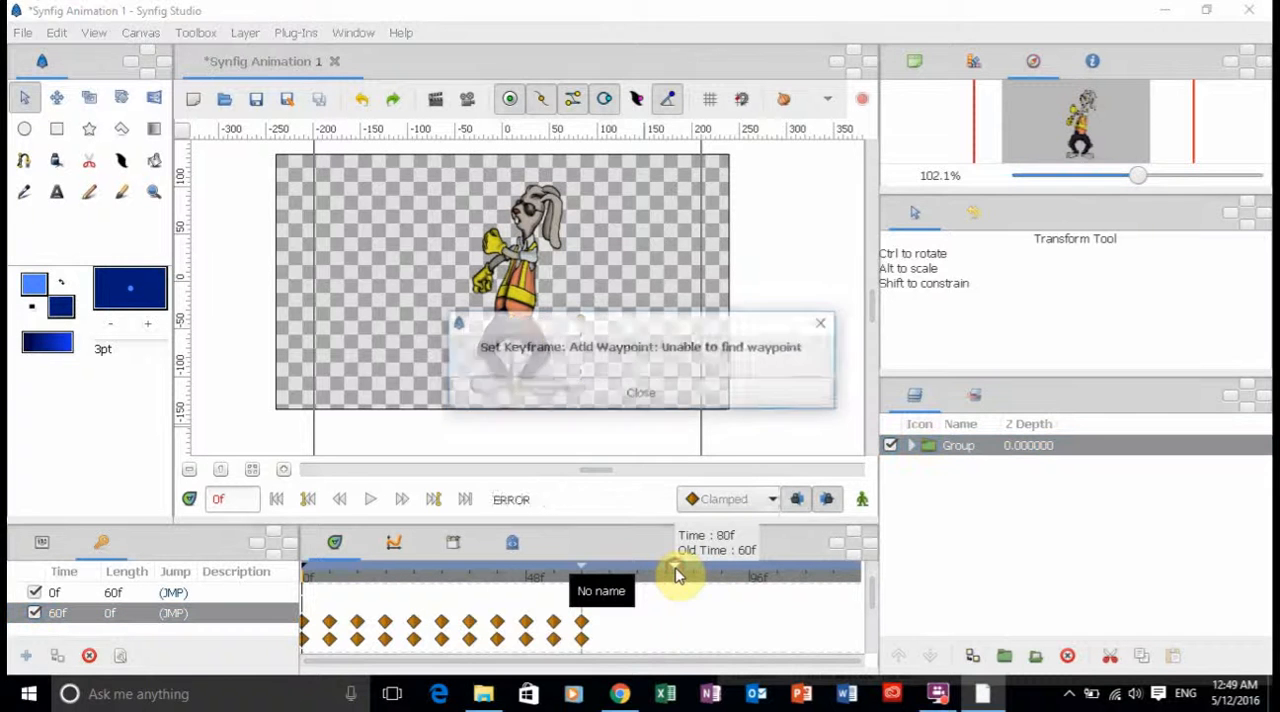
click(744, 401)
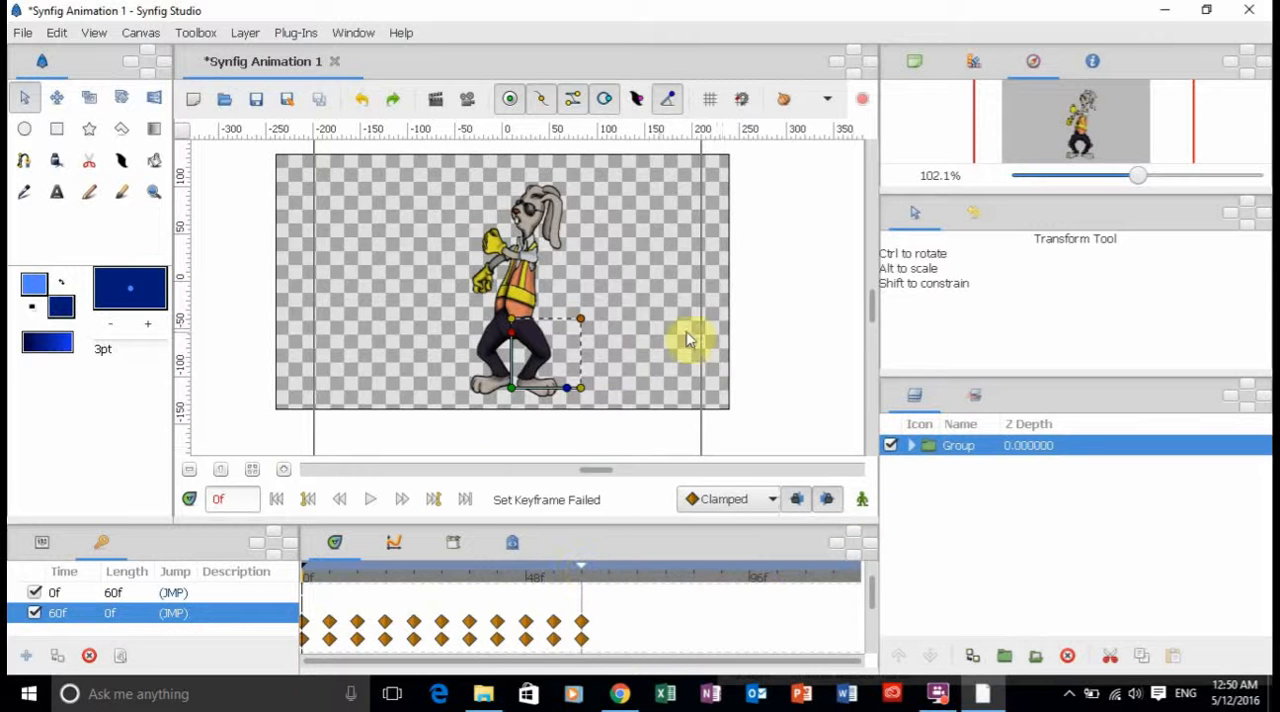
click(786, 338)
click(1012, 447)
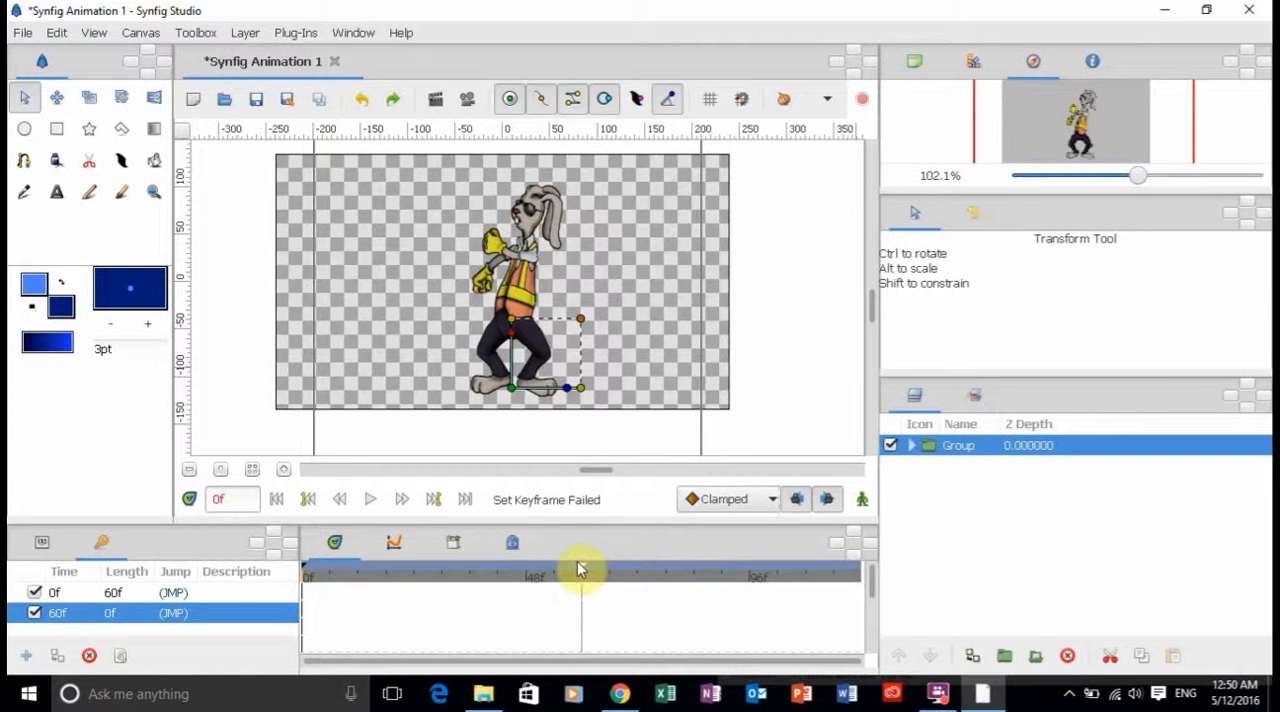
drag(578, 568, 677, 580)
click(714, 398)
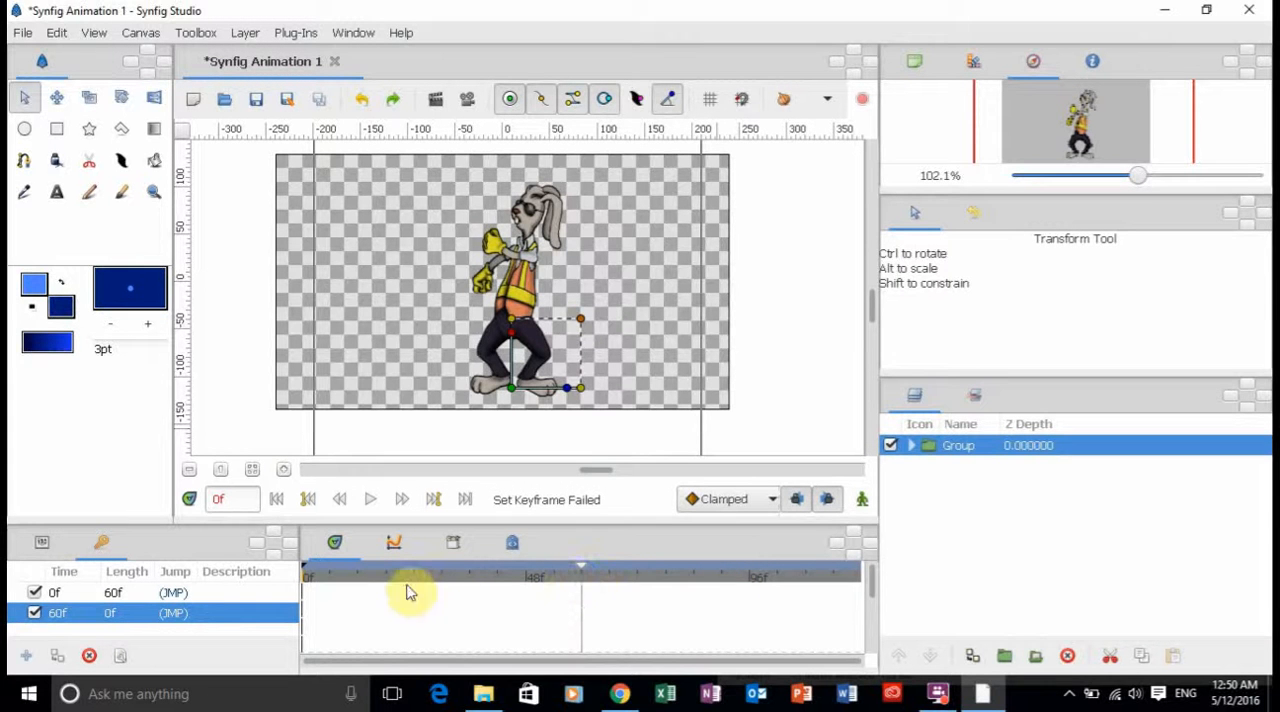
Select the frame 0 keyframe, show the Group's waypoints, and move the end keyframe to frame 74 and on to frame 96.
click(305, 570)
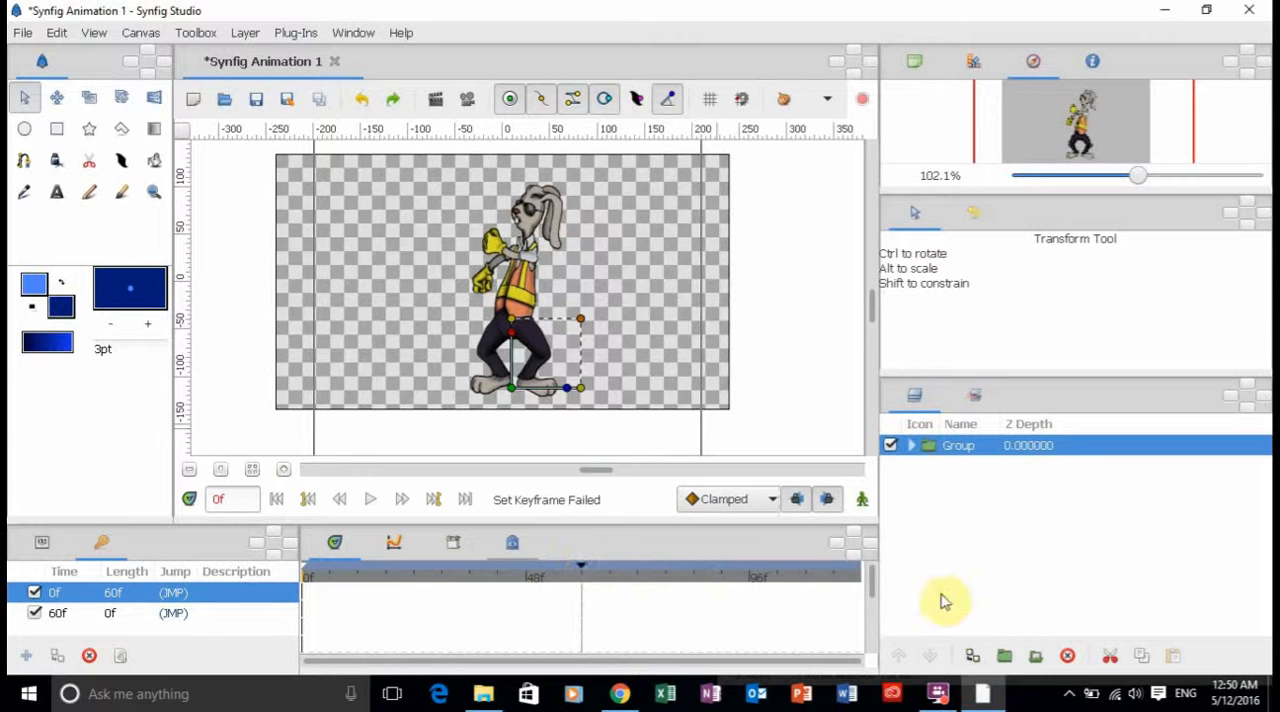
drag(873, 582, 874, 601)
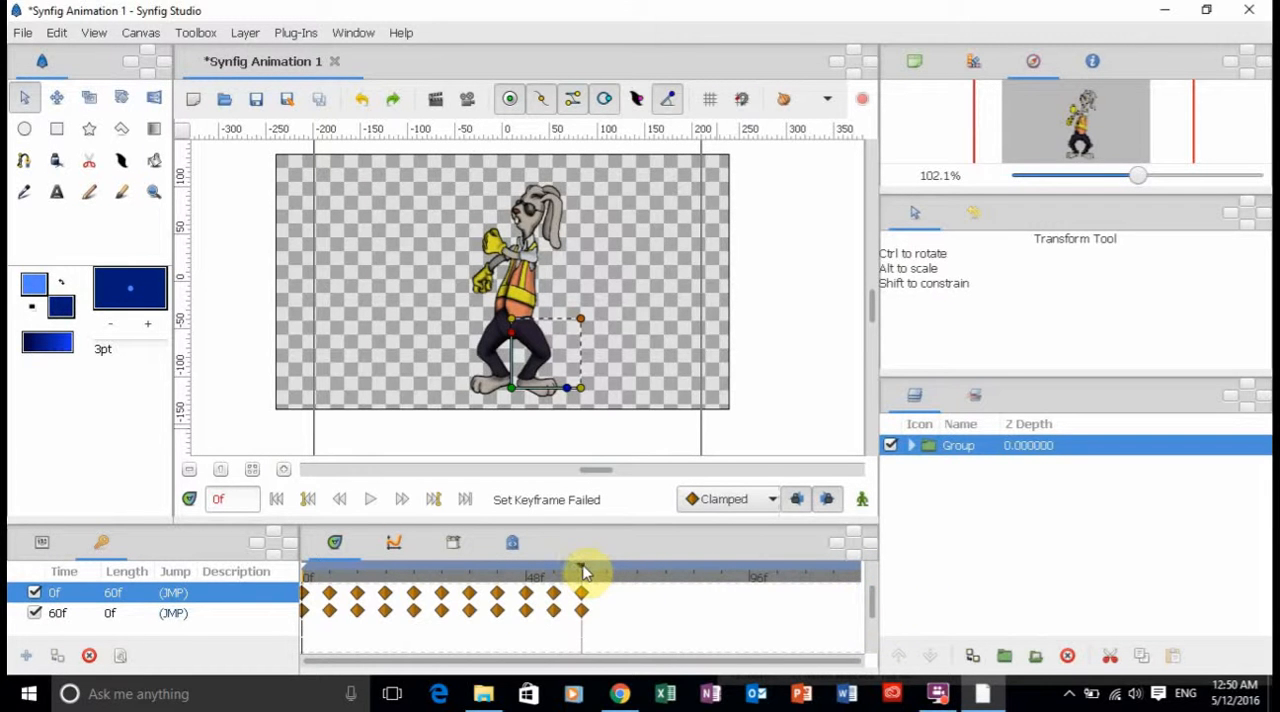
drag(583, 567, 645, 570)
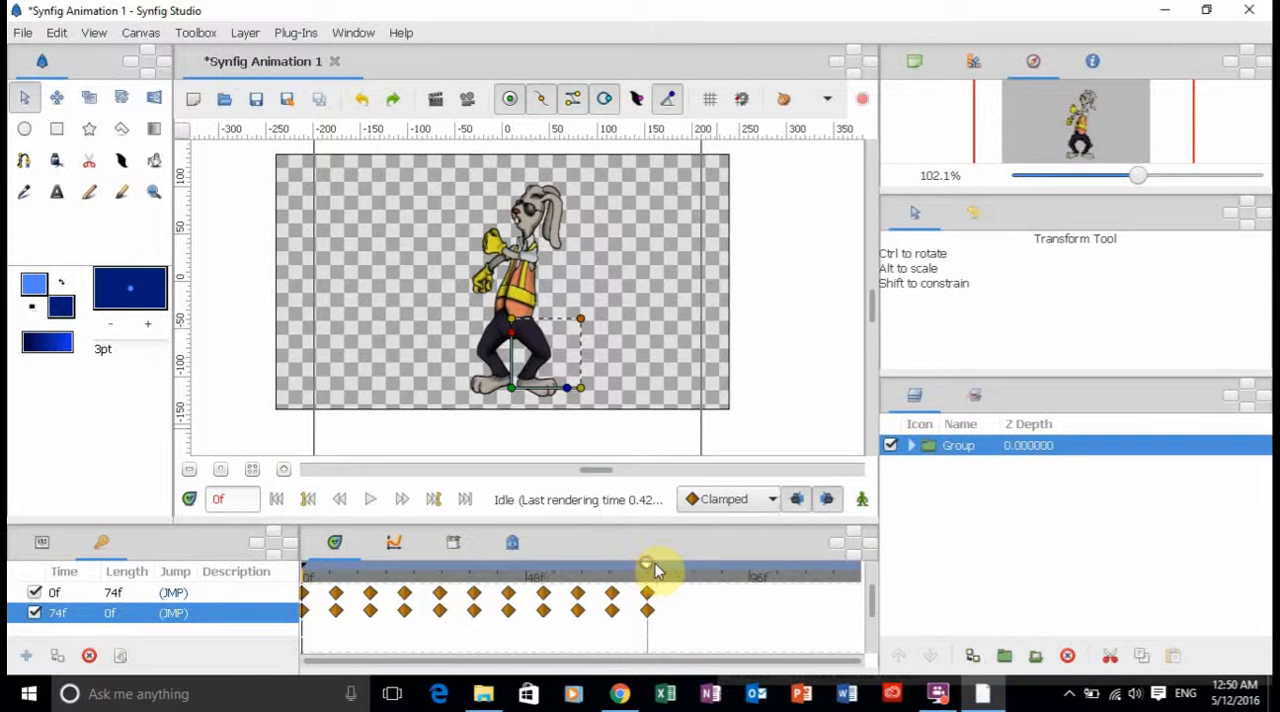
drag(657, 571, 750, 571)
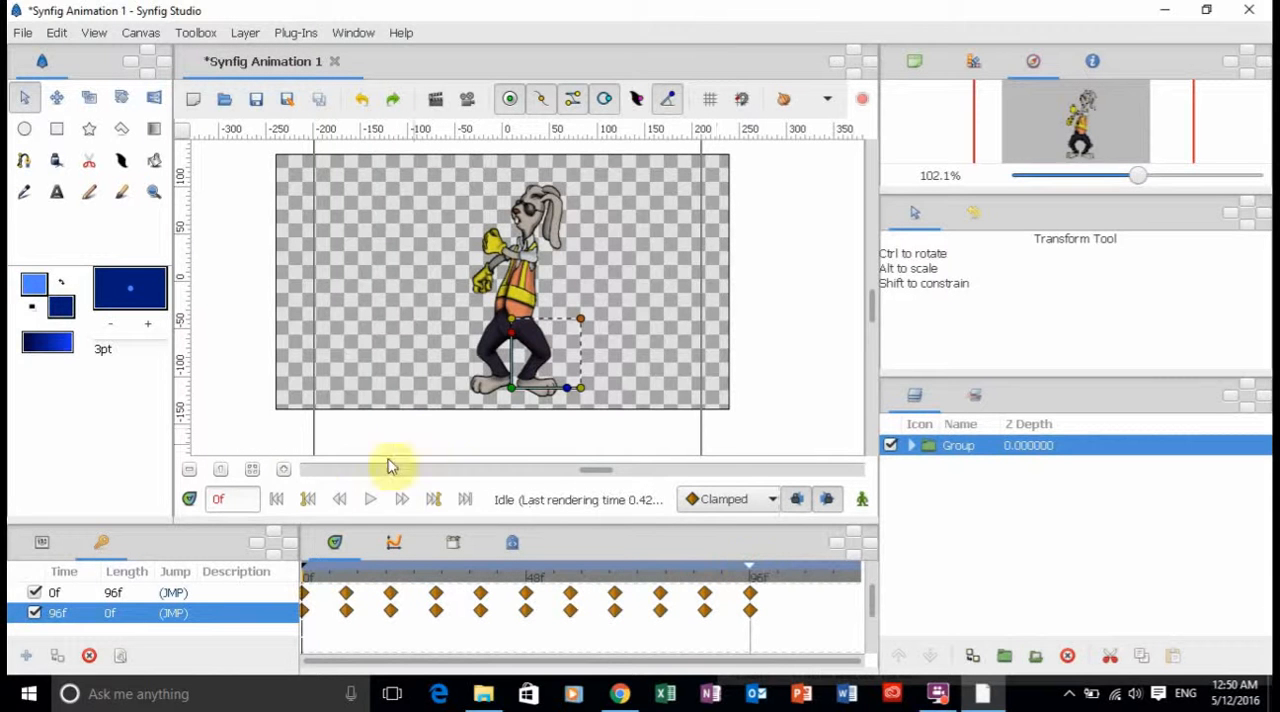
Deselect the Group and play the slowed-down animation from the first frame.
click(276, 500)
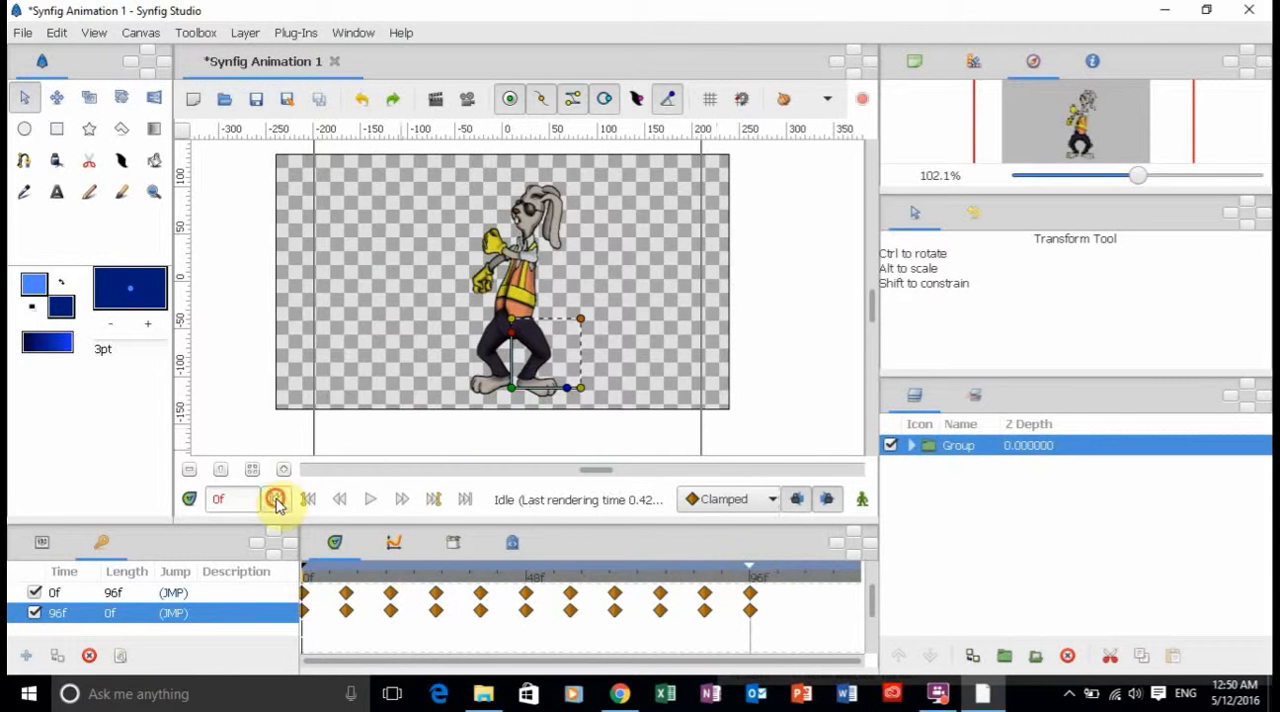
click(234, 329)
click(371, 500)
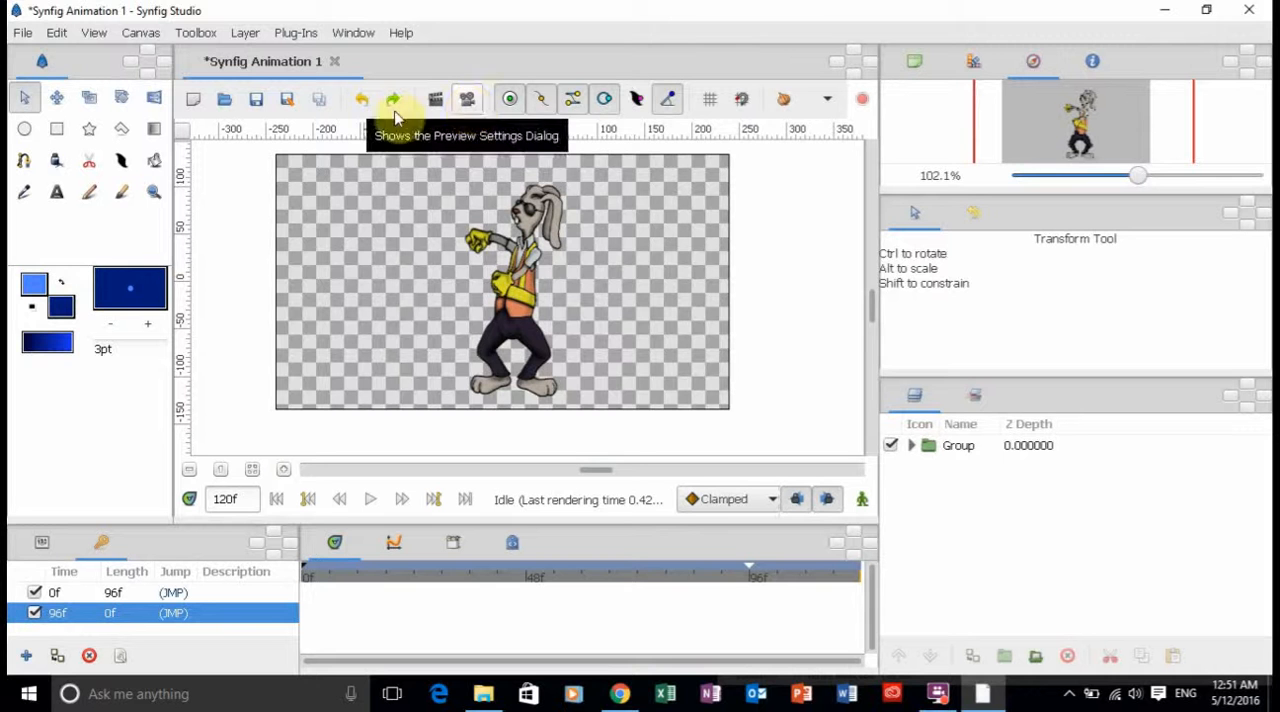
Save the animation to the Desktop as HareDance1 in compressed Synfig format.
click(22, 33)
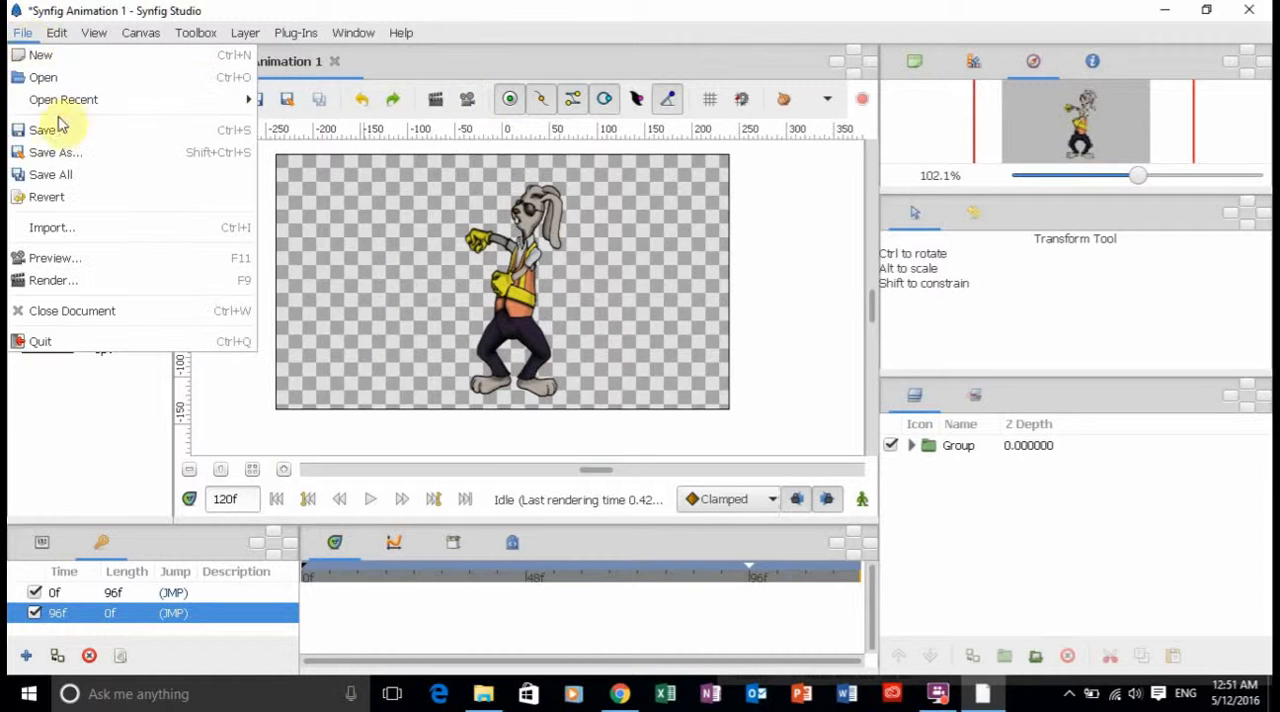
click(72, 158)
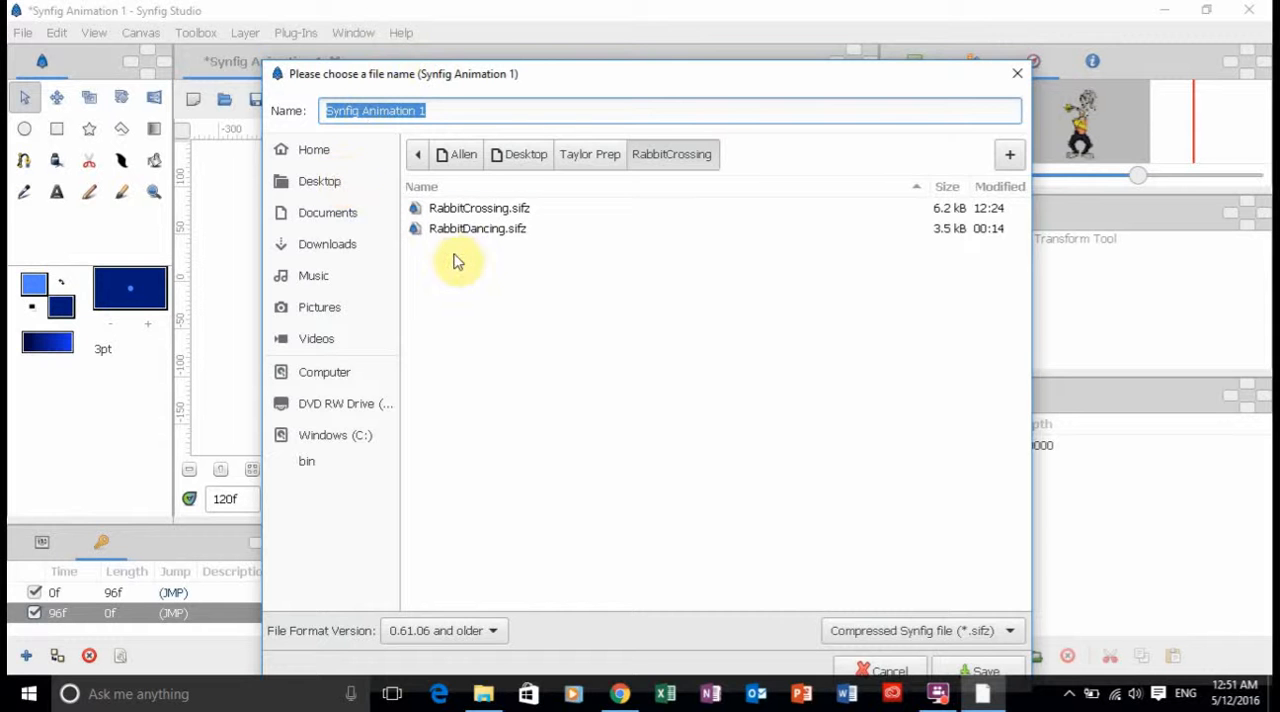
click(318, 188)
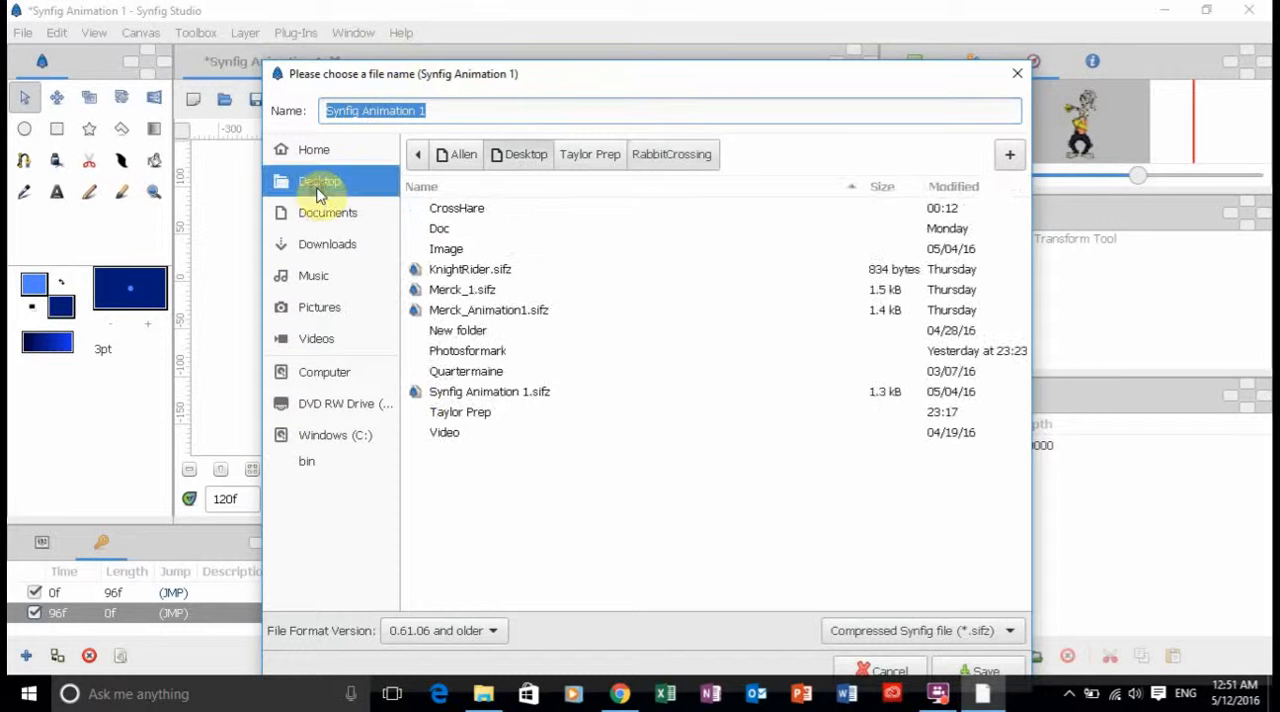
click(465, 111)
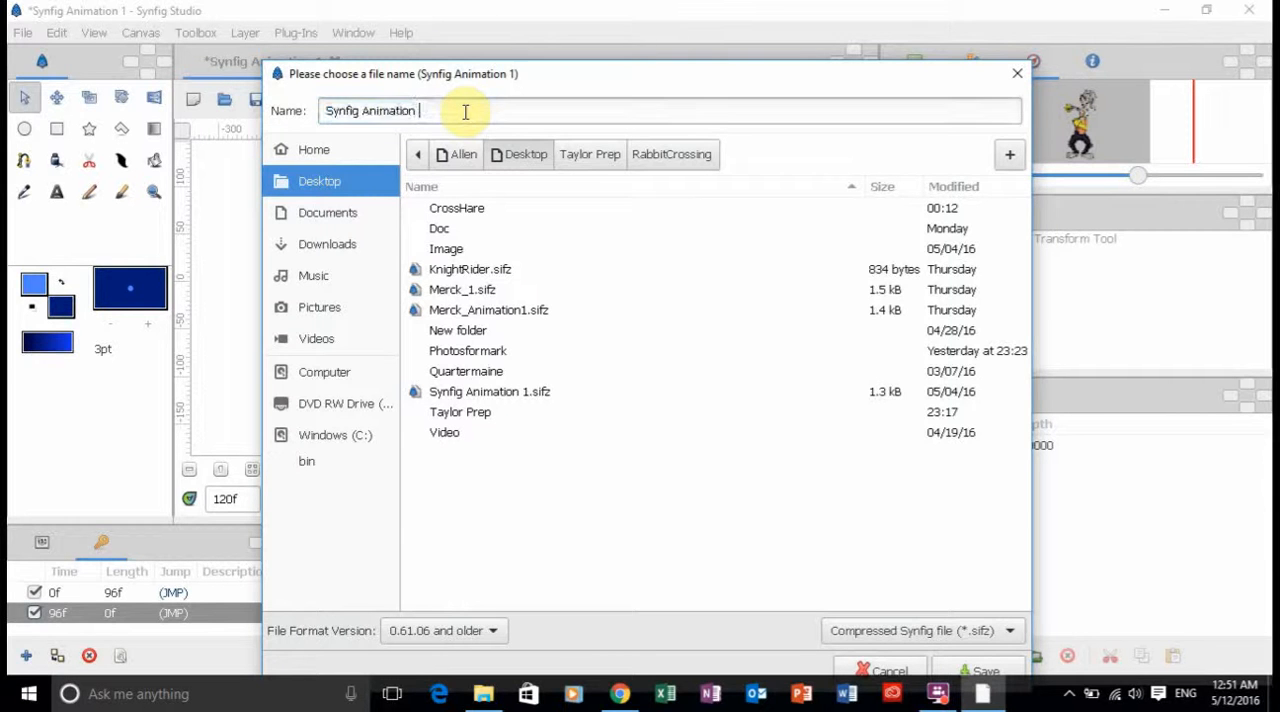
key(BackSpace)
key(BackSpace)
key(BackSpace)
key(BackSpace)
key(BackSpace)
key(BackSpace)
key(BackSpace)
key(BackSpace)
key(BackSpace)
key(BackSpace)
key(BackSpace)
key(BackSpace)
key(BackSpace)
key(BackSpace)
key(BackSpace)
key(BackSpace)
key(BackSpace)
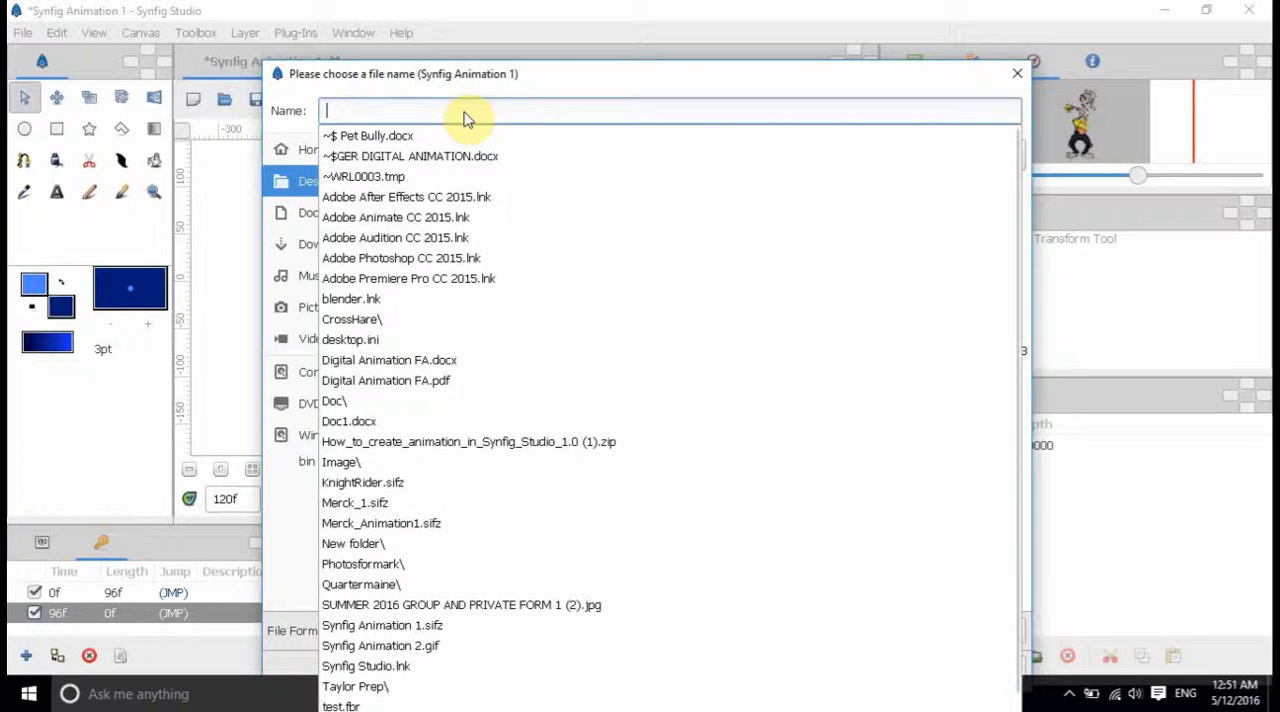
text(HareDance1)
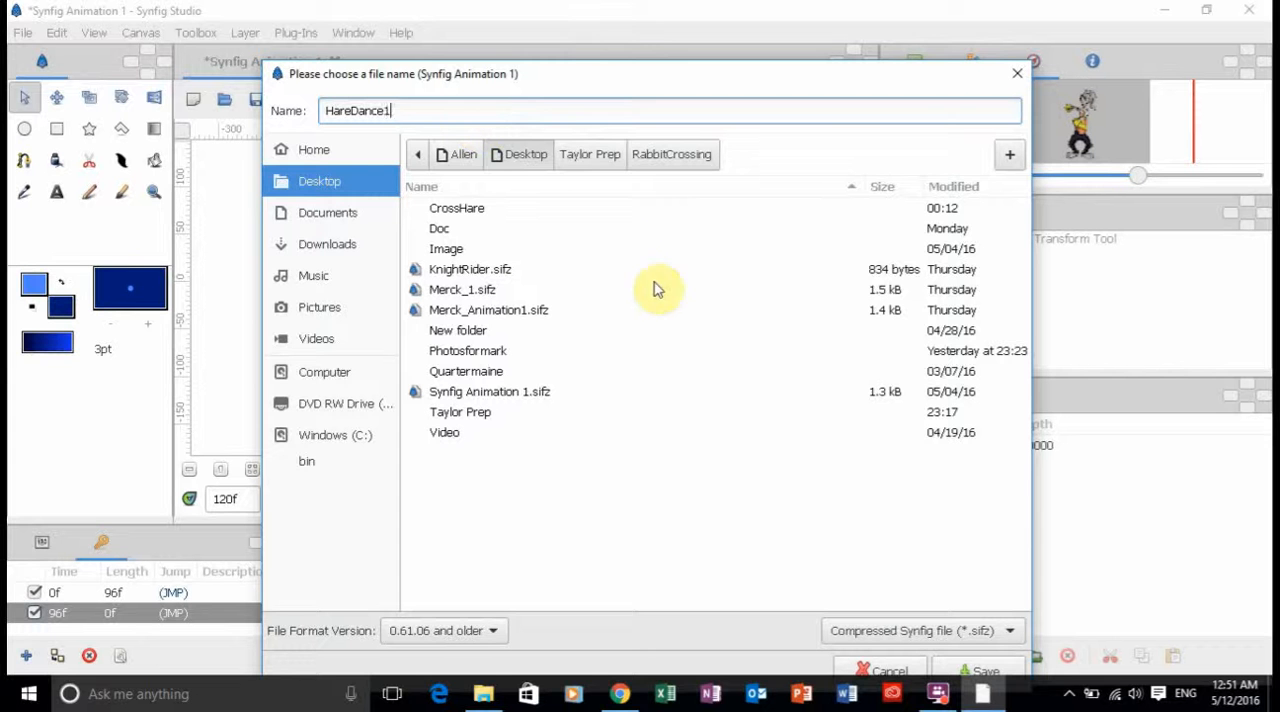
click(986, 670)
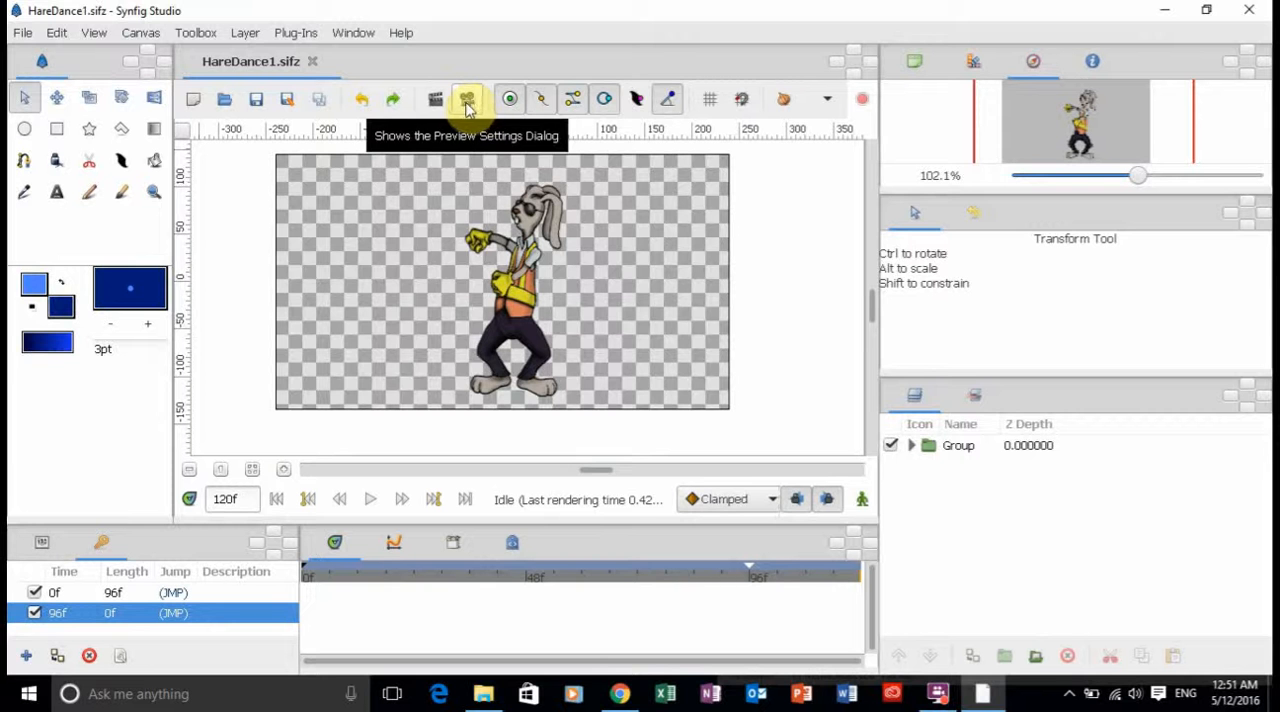
Render the animation to the Desktop as HareDance1.gif with the gif target, keeping the 480 × 270 image size.
click(470, 108)
click(391, 110)
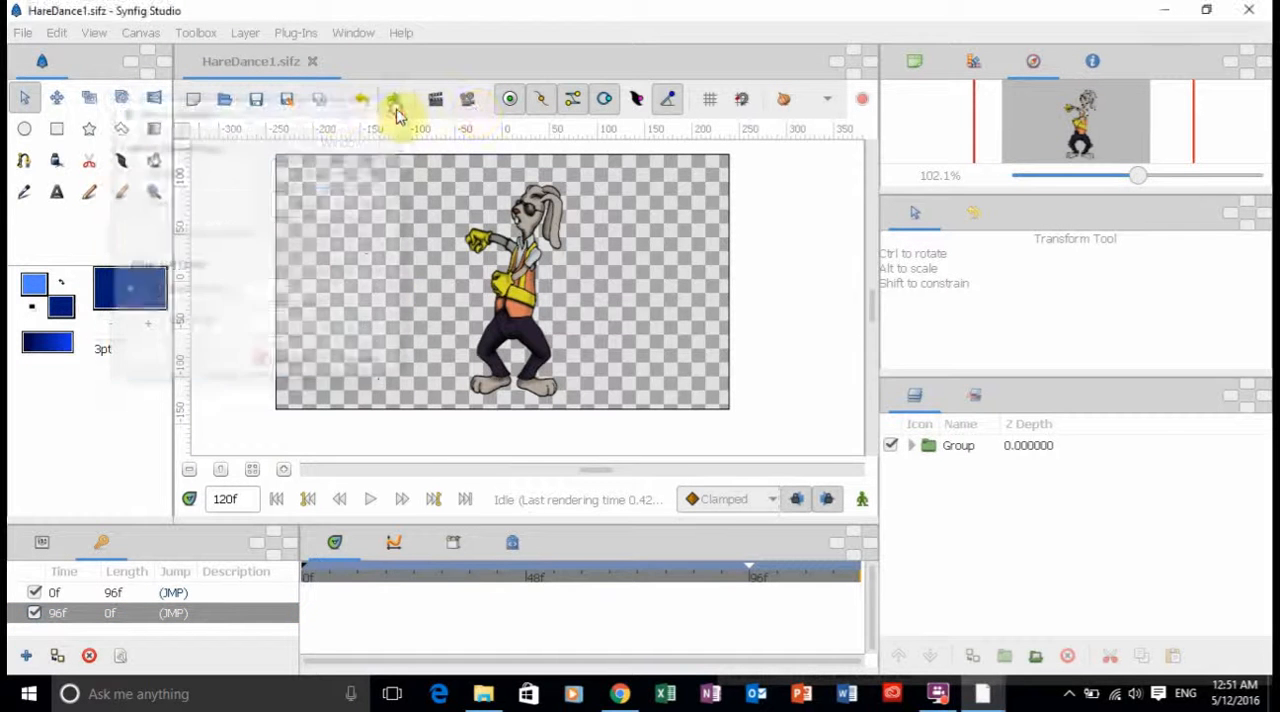
click(435, 102)
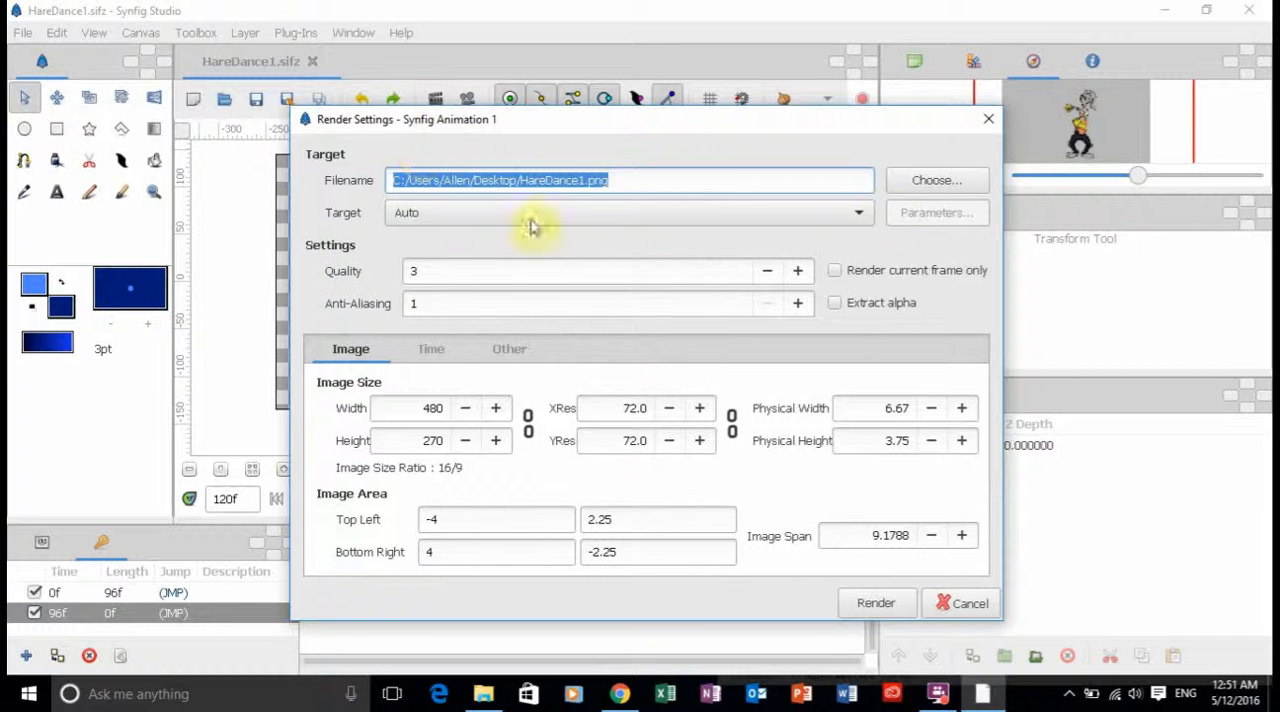
click(719, 181)
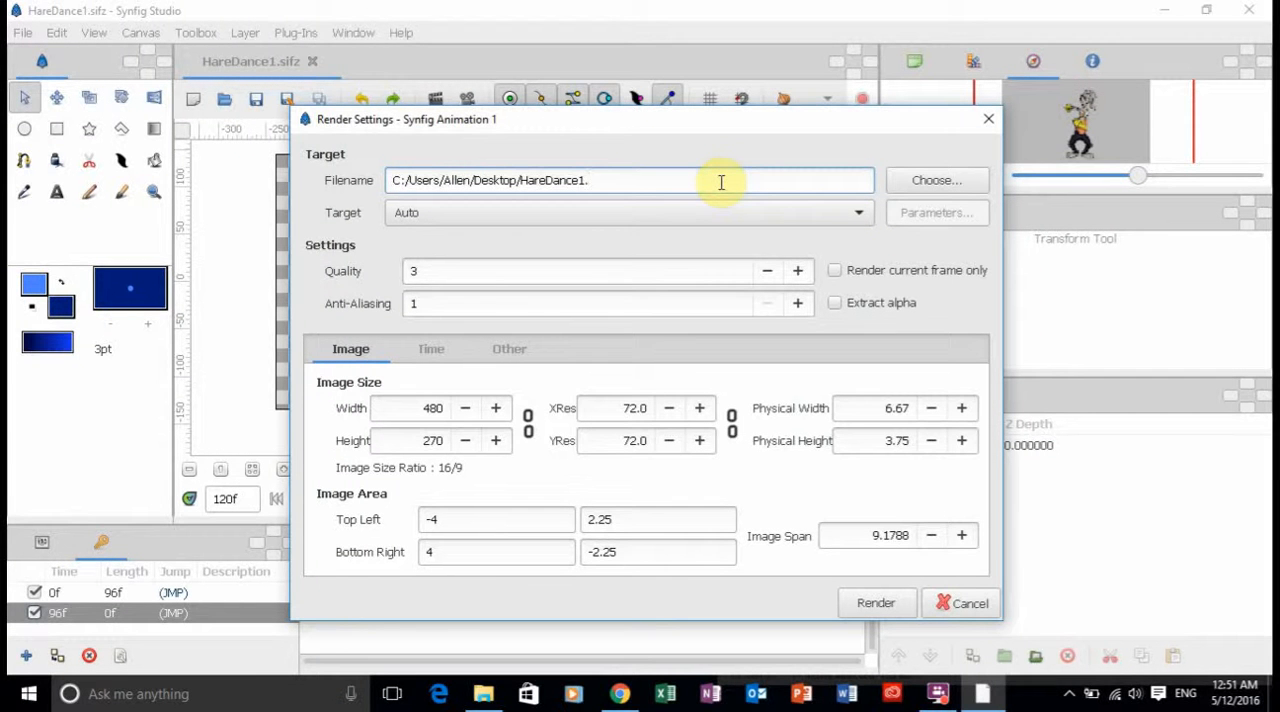
click(674, 212)
click(449, 345)
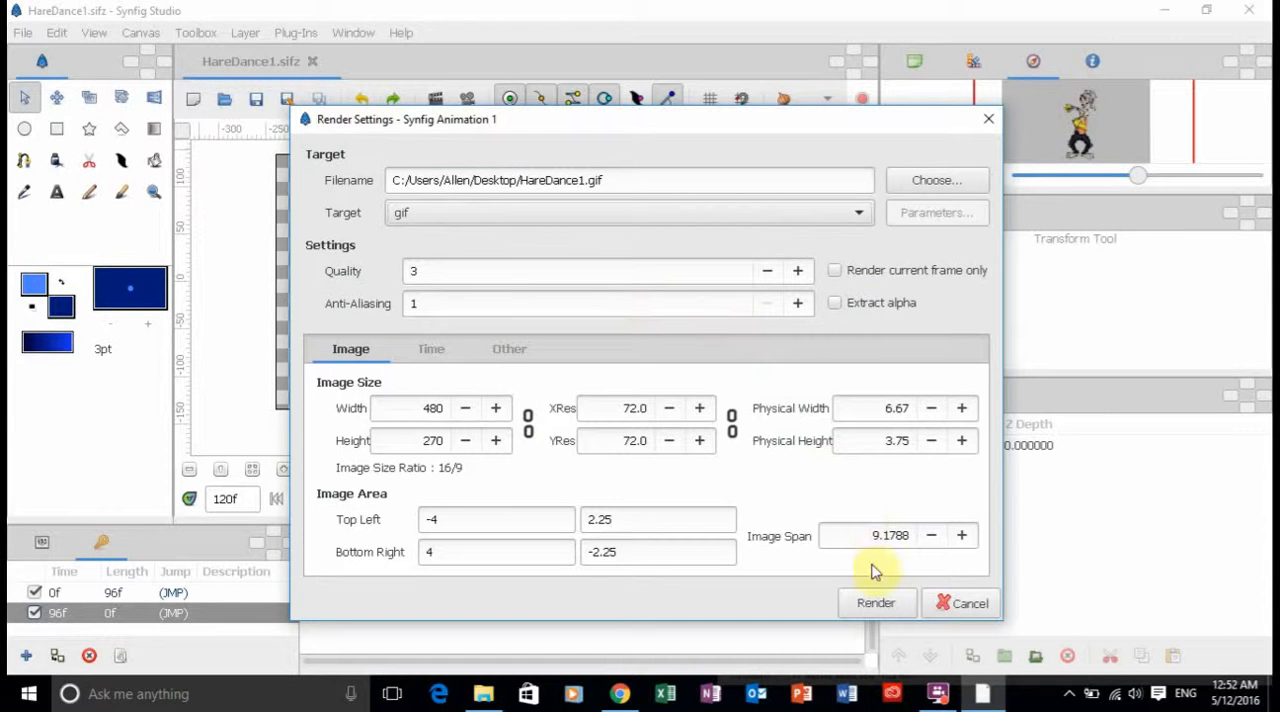
click(874, 604)
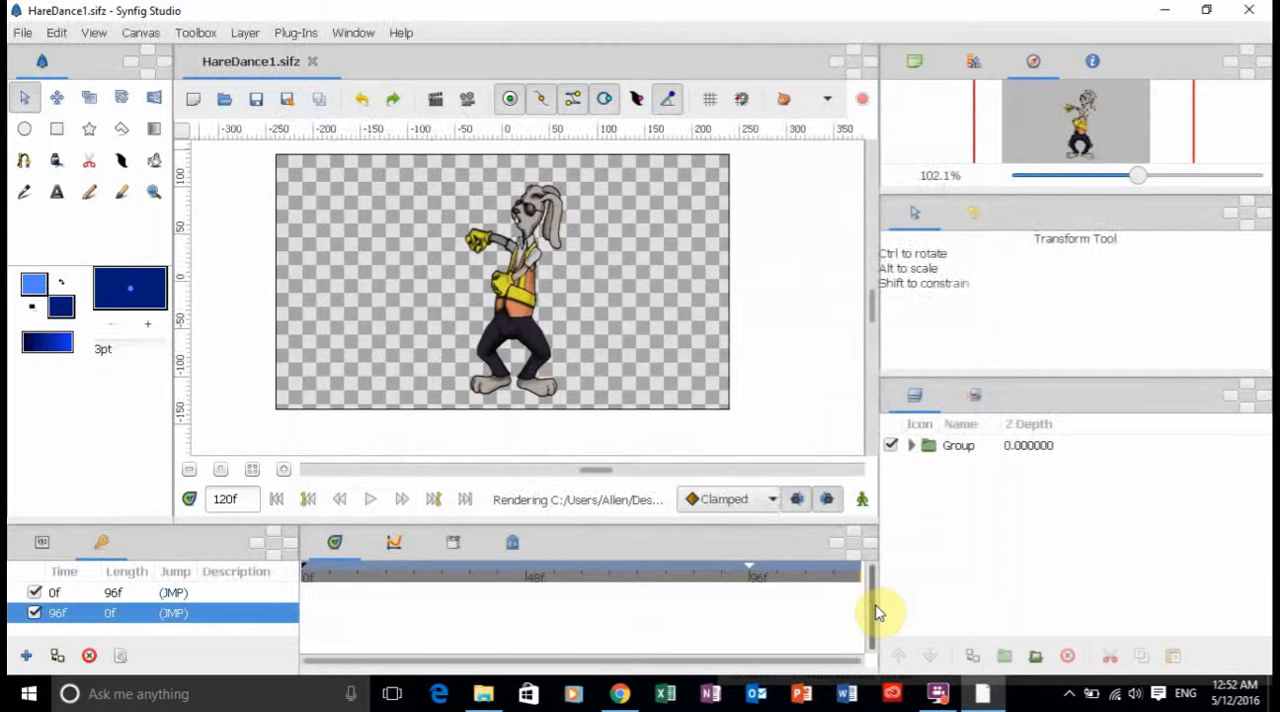
mouse_move(930, 701)
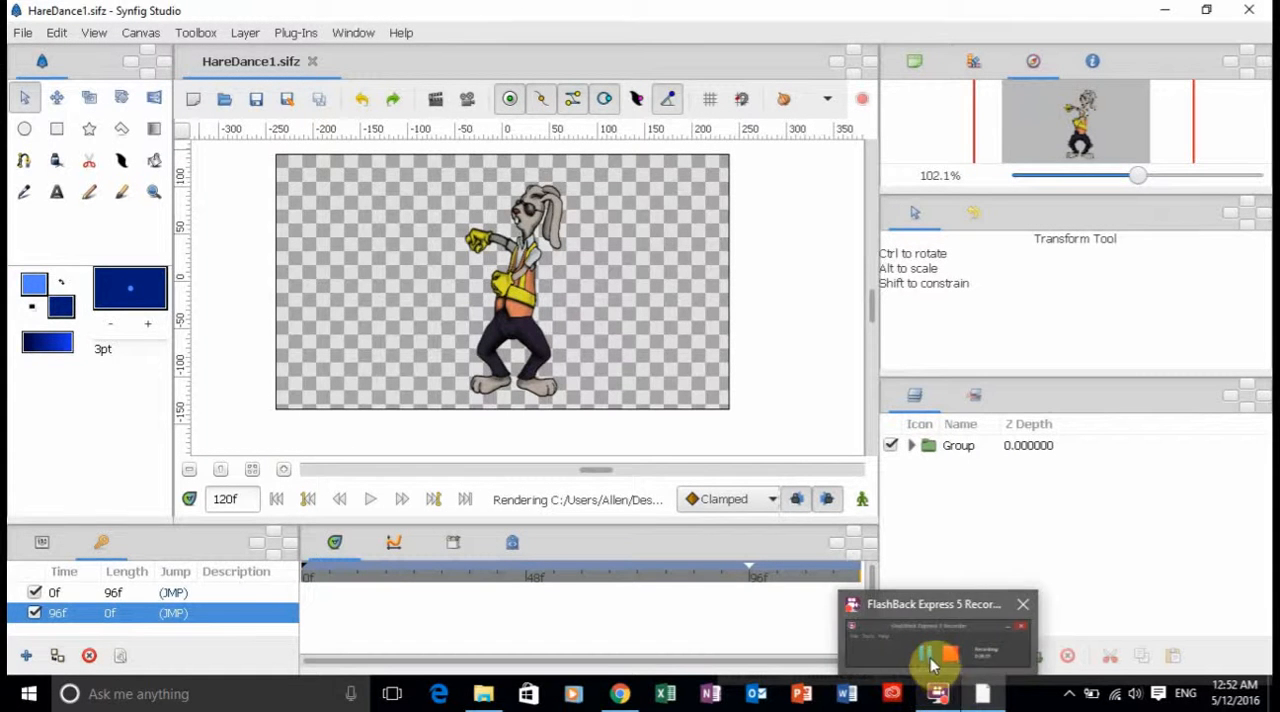
mouse_move(928, 655)
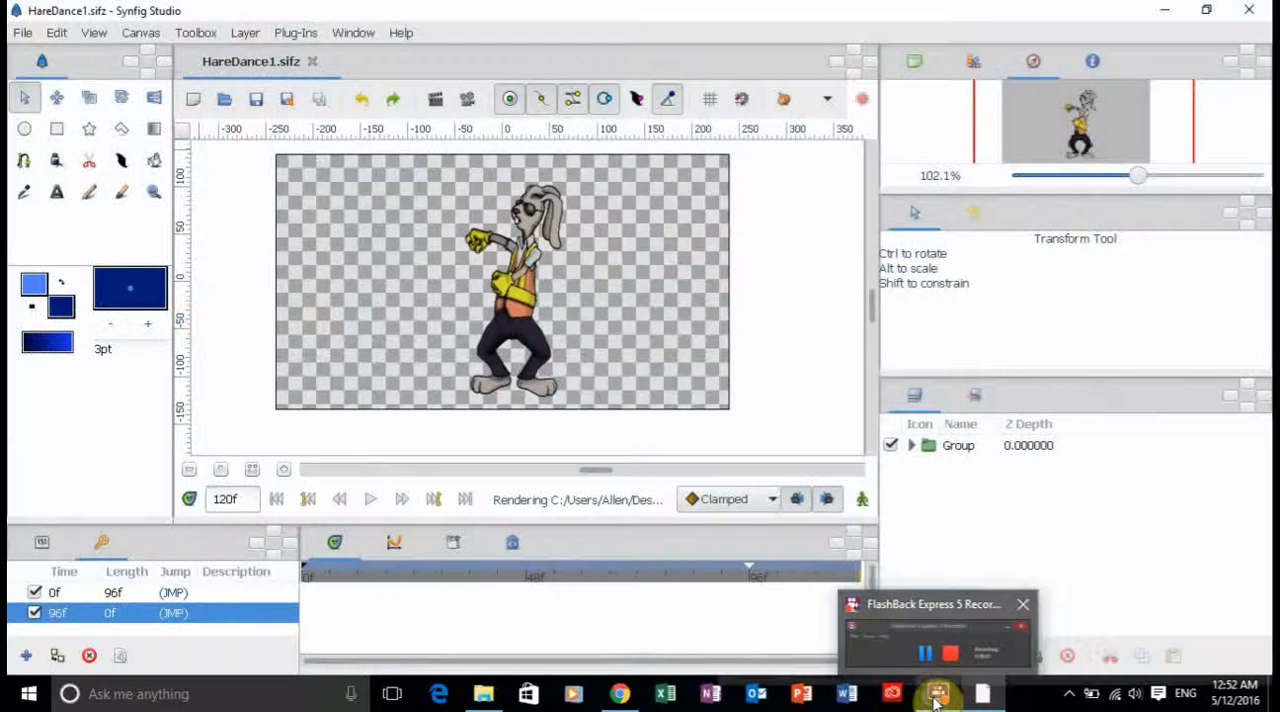
right_click(935, 697)
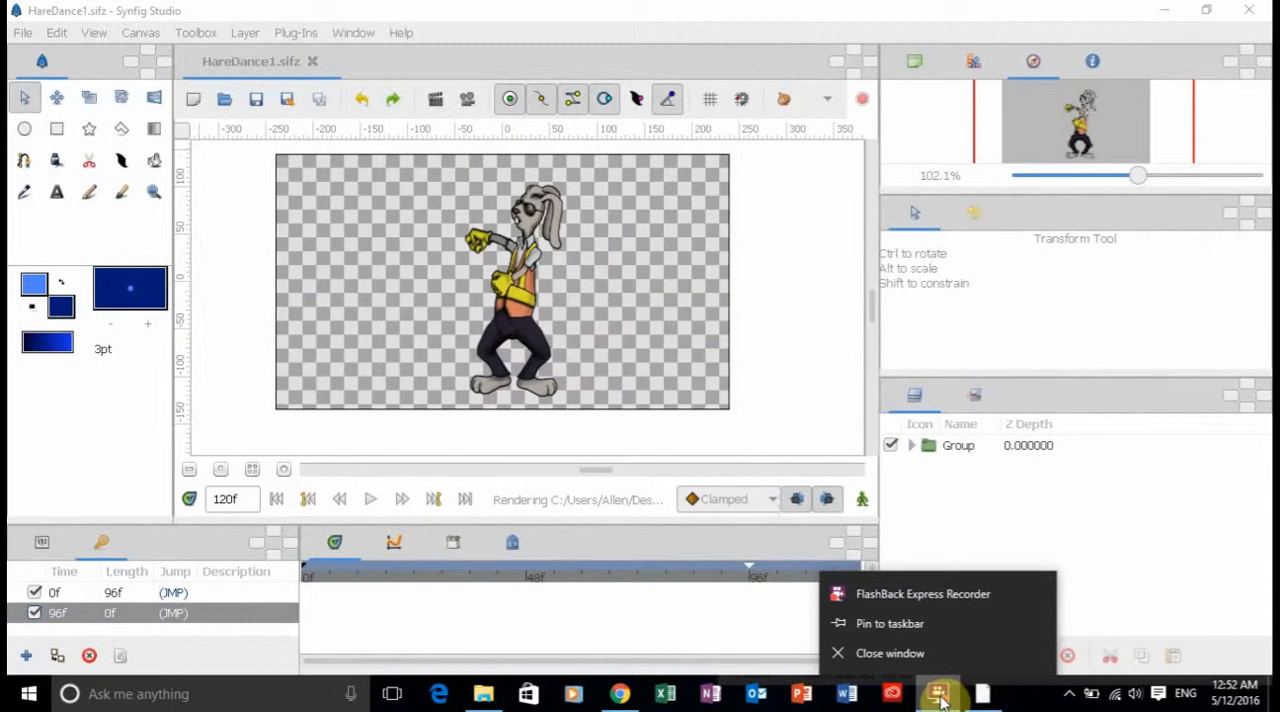
click(940, 700)
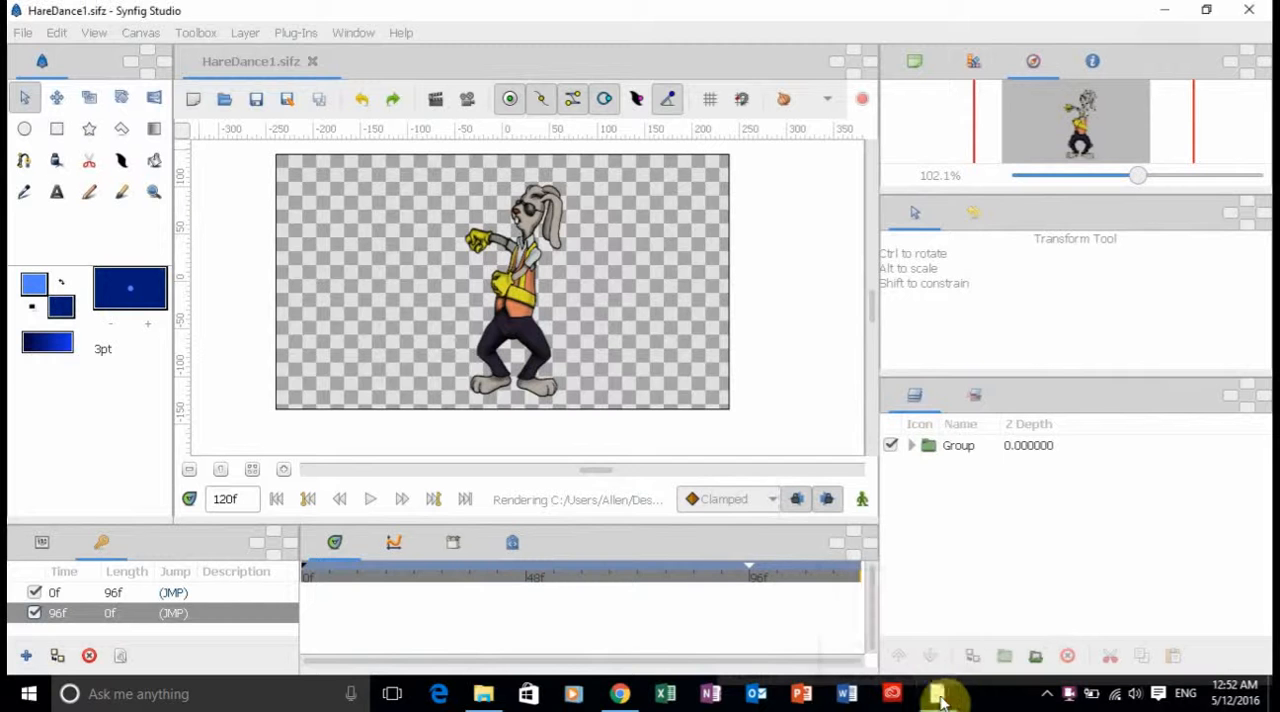
right_click(1068, 697)
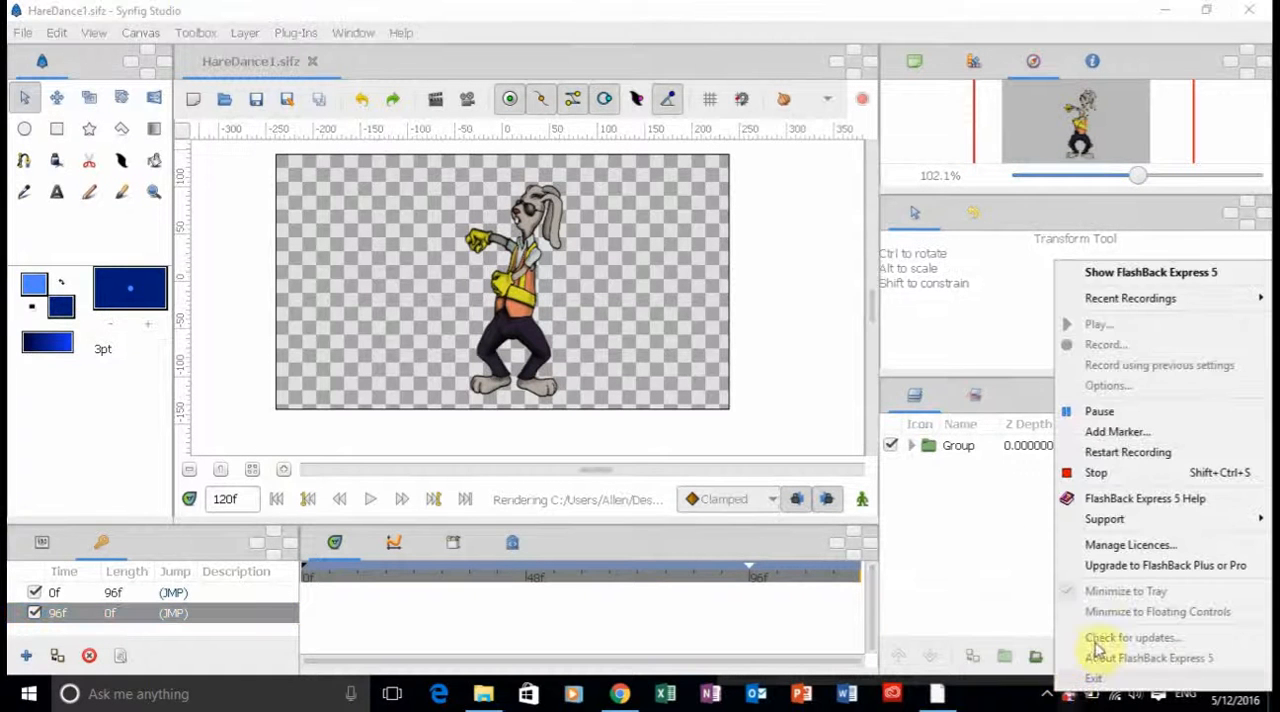
click(1110, 414)
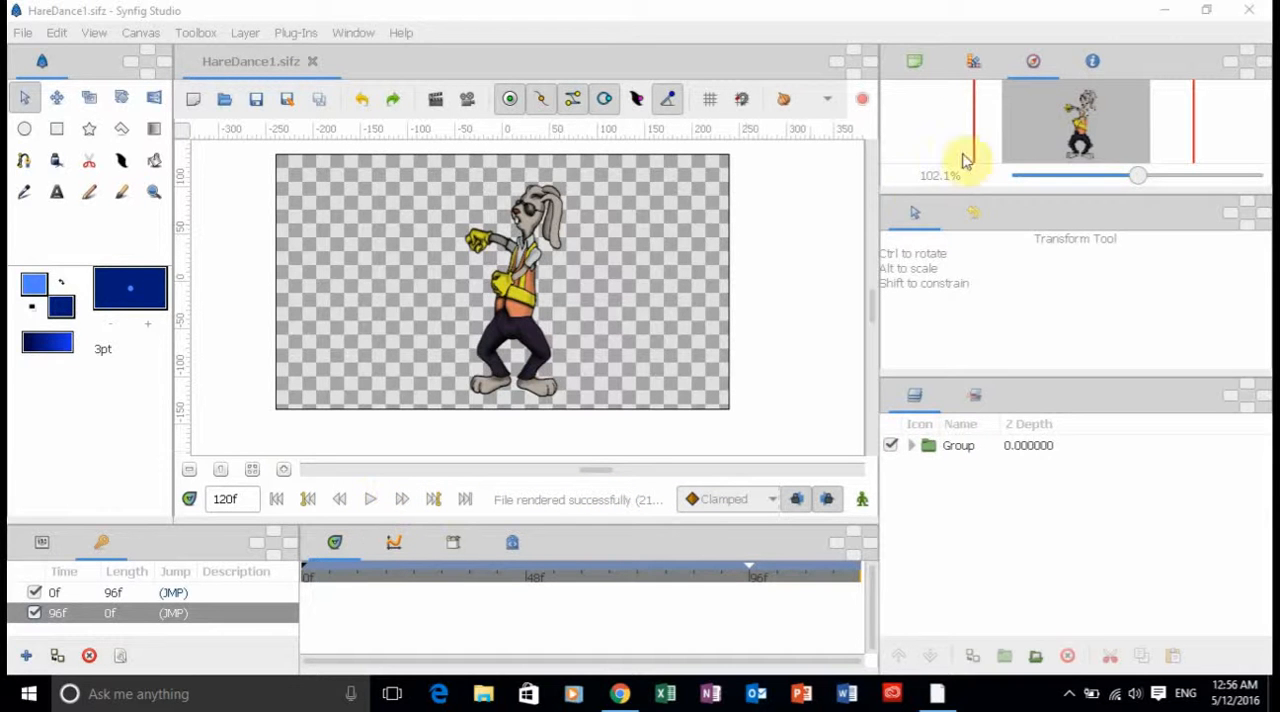
Minimize Synfig Studio and open the rendered HareDance1 GIF from the desktop to watch the dancing rabbit.
click(1163, 12)
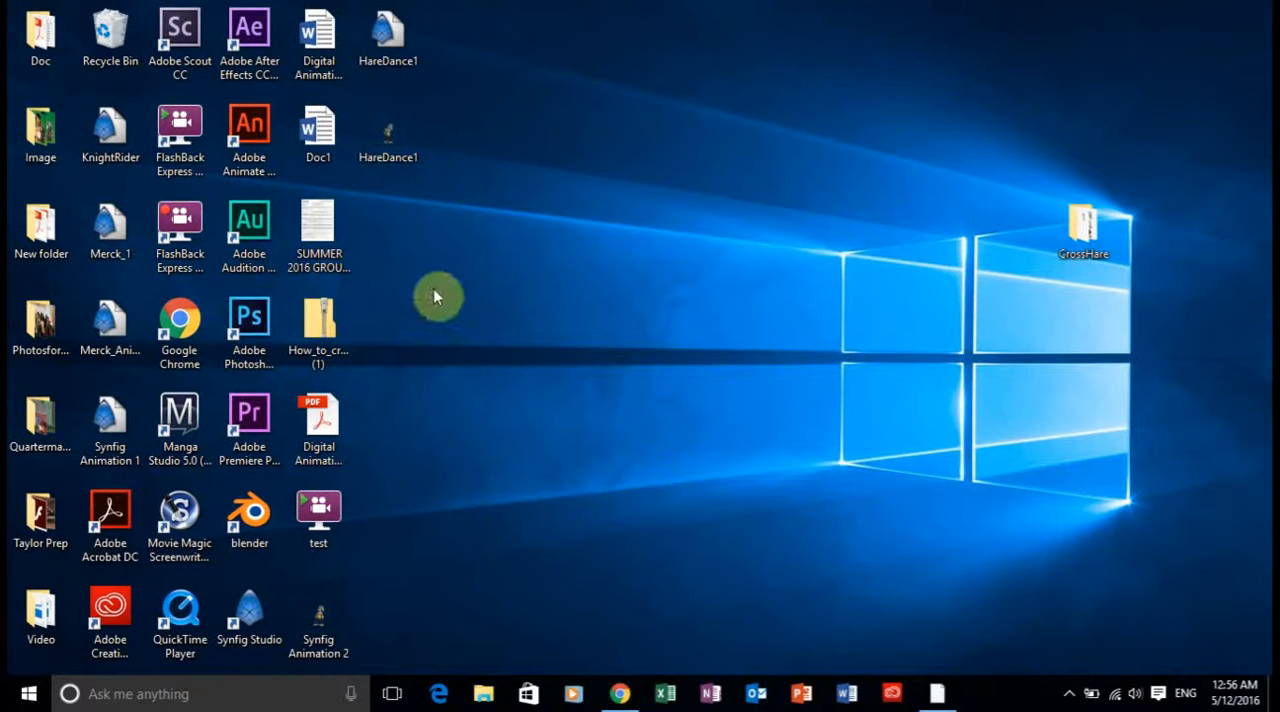
double_click(390, 140)
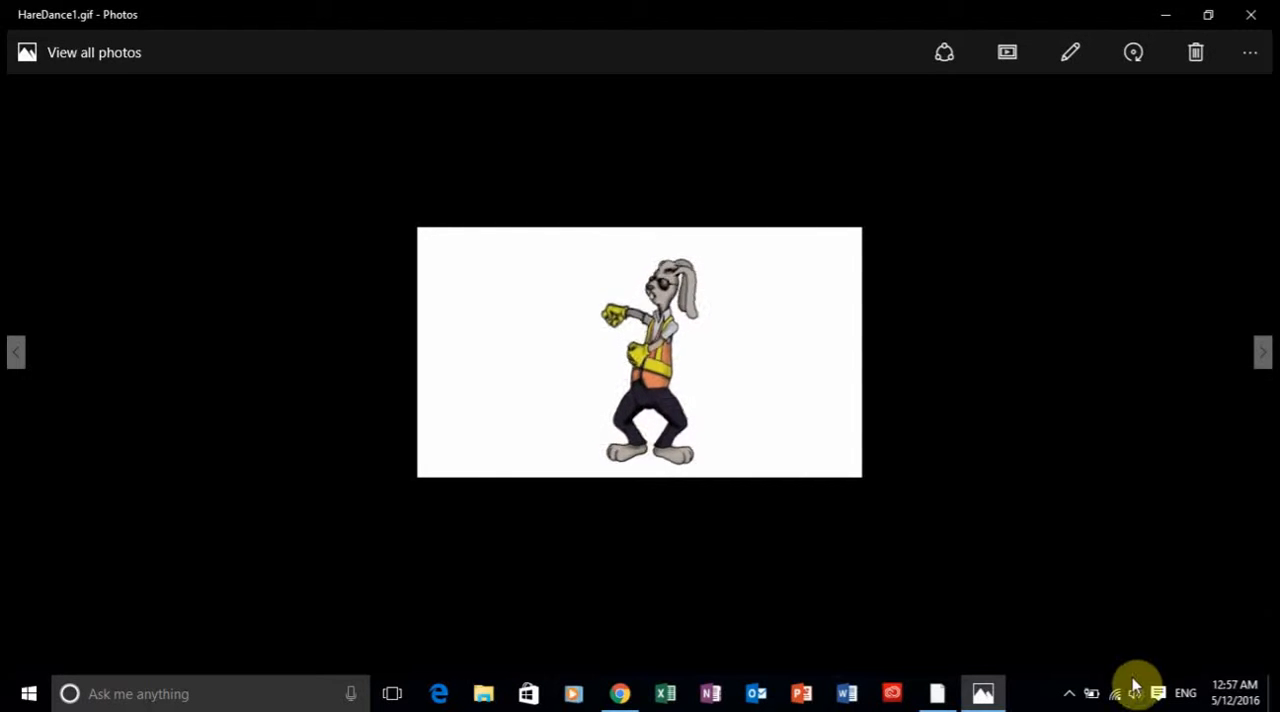
click(1069, 695)
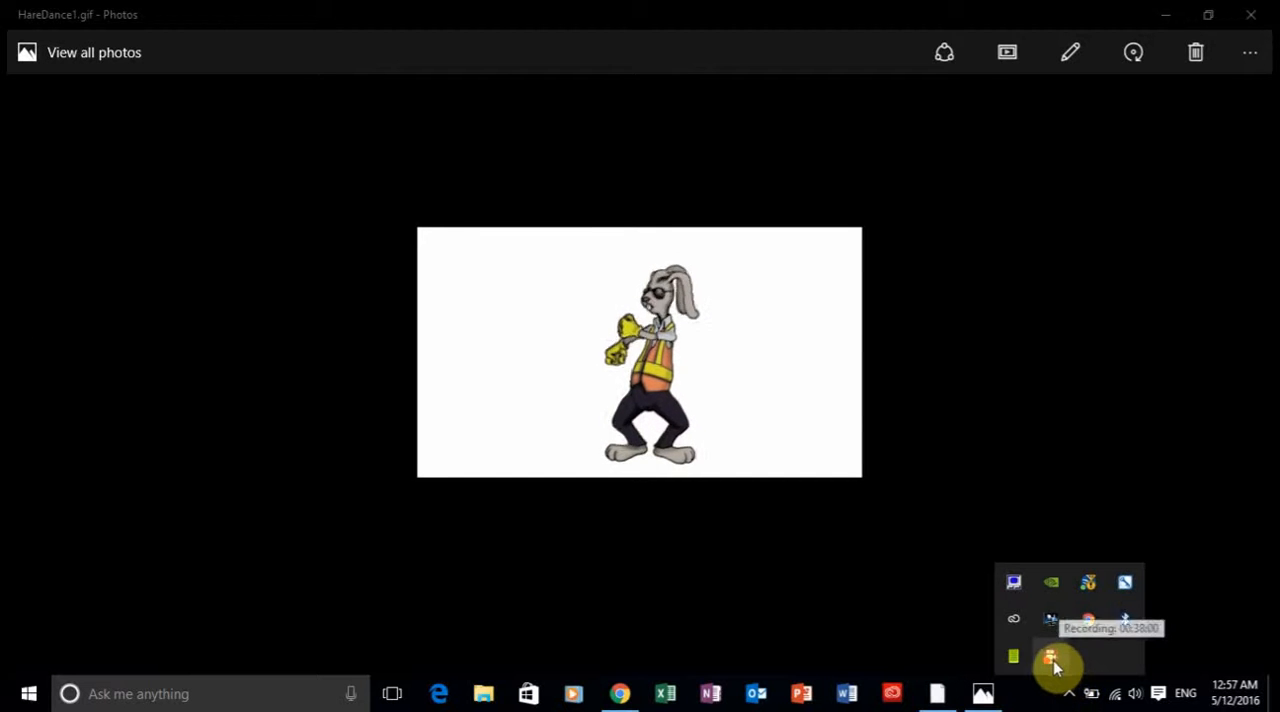
right_click(1051, 658)
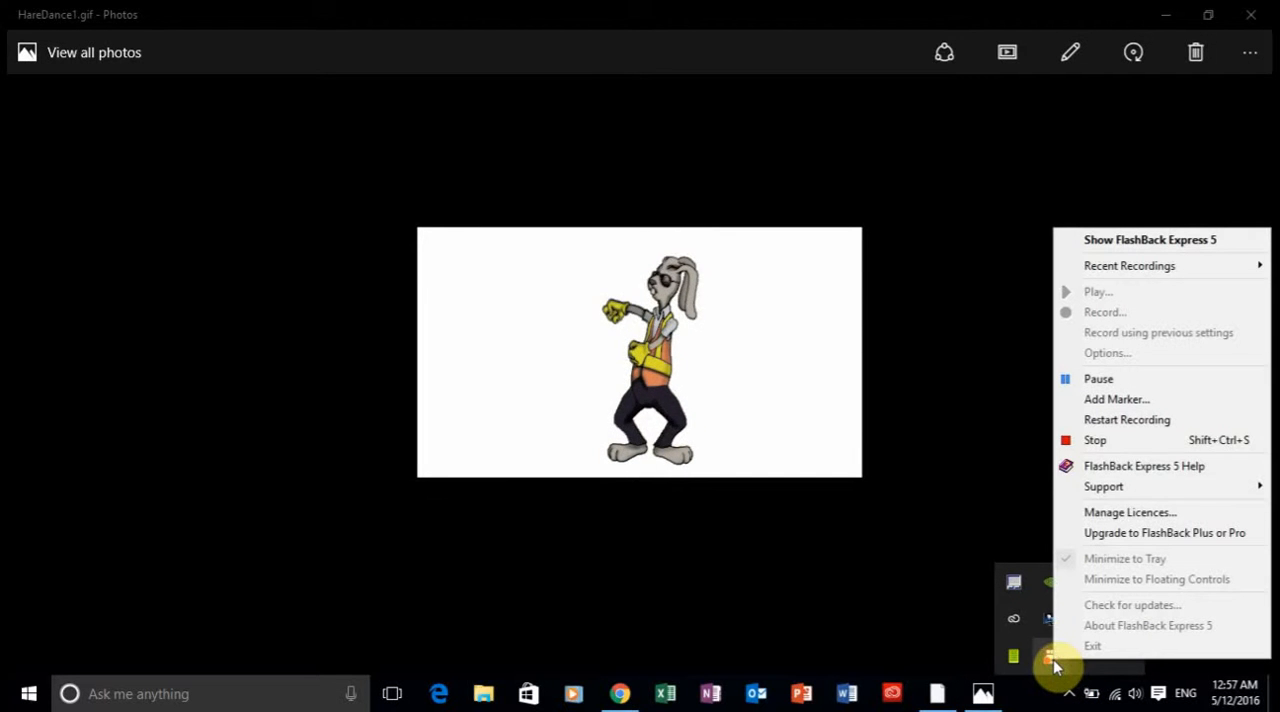